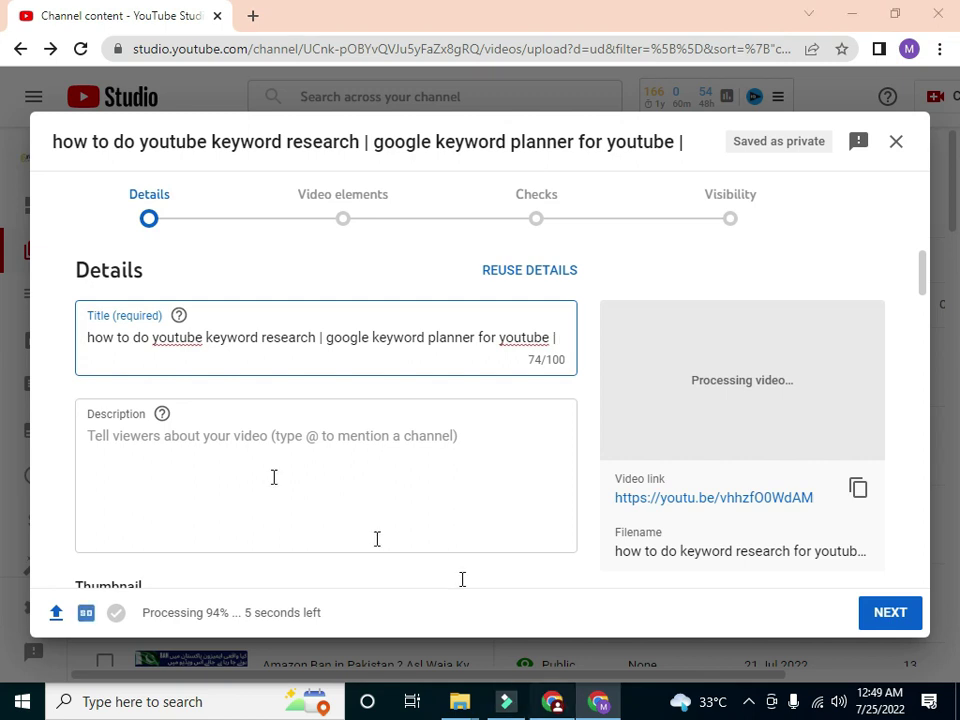
- Review the collected keyword list, then browse the YouTube search results for "how to find keywords for youtube videos"
key("alt+Tab")
left_click(237, 462)
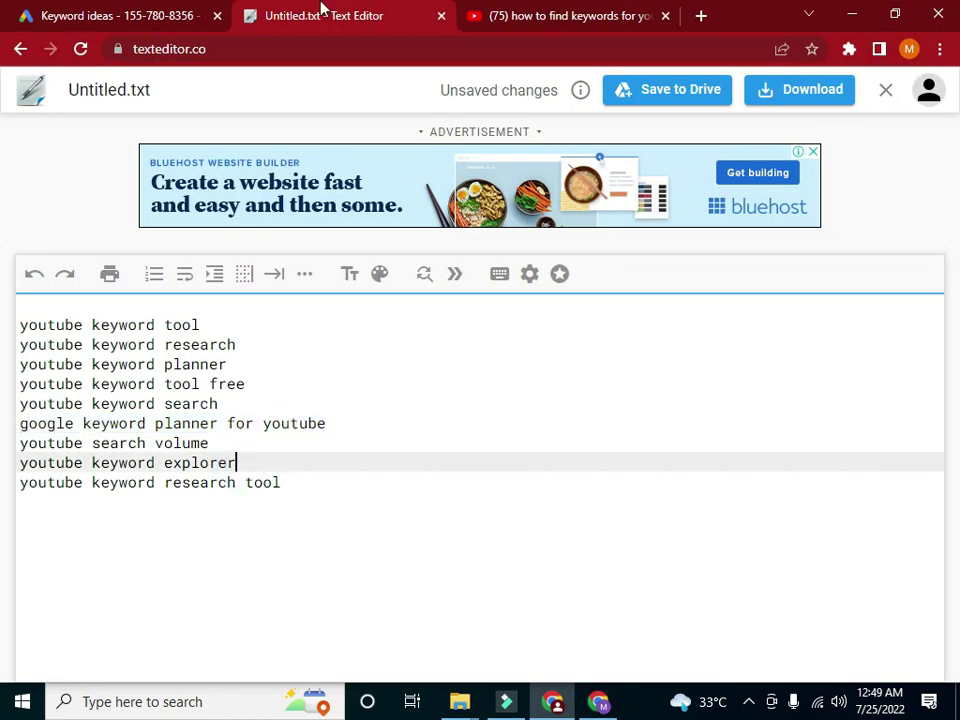
key("ctrl+Tab")
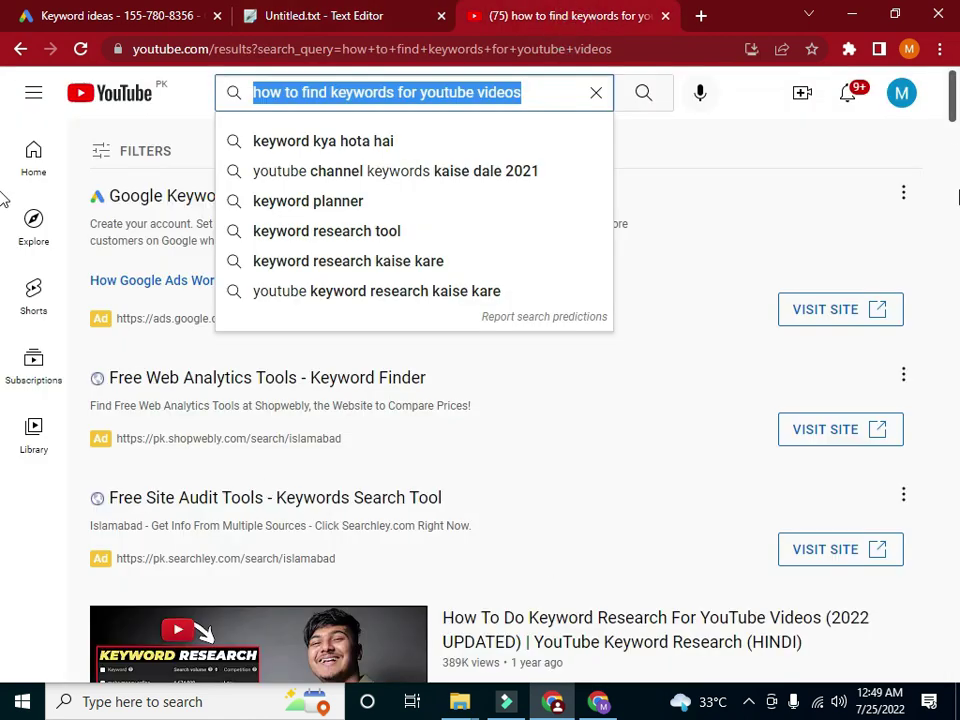
scroll(955, 150, "down", 3)
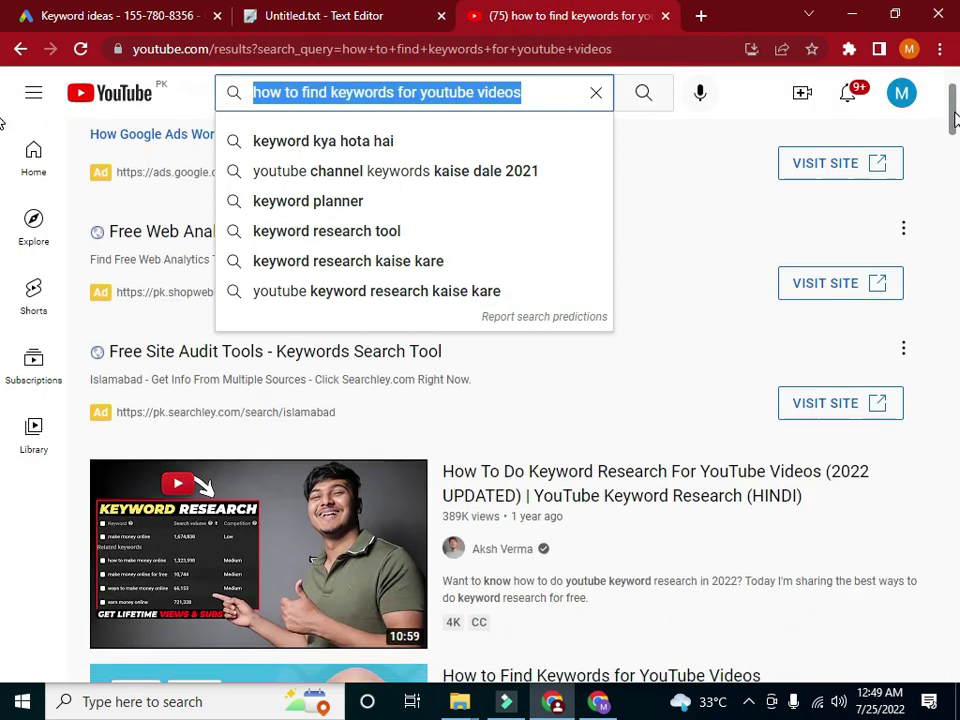
scroll(955, 118, "down", 5)
left_click_drag(957, 172, 957, 241)
scroll(5, 205, "down", 2)
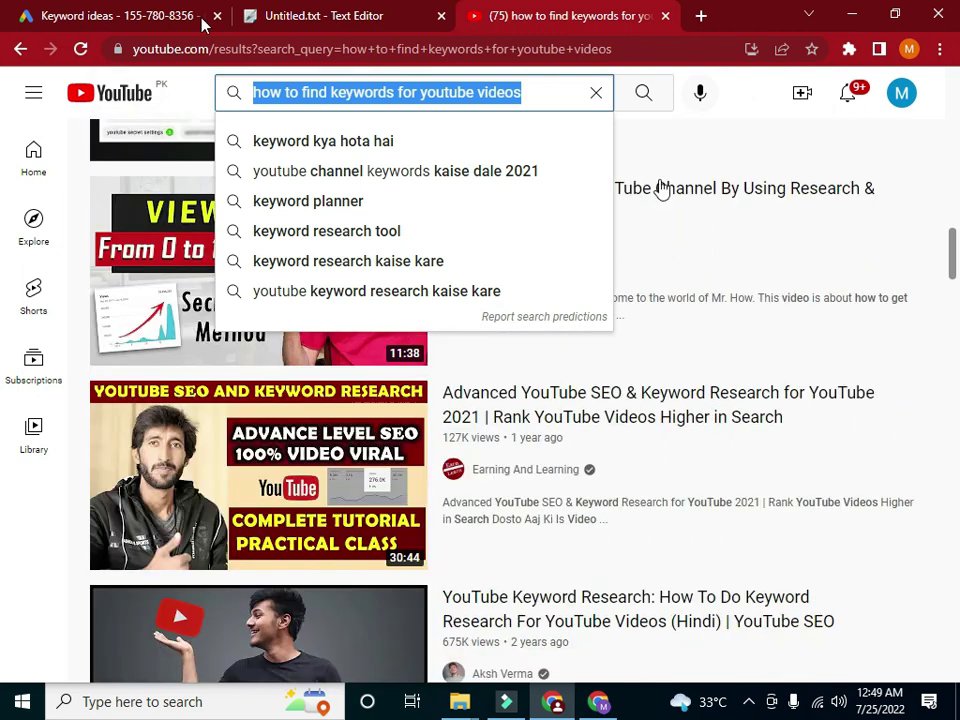
- Get Keyword Planner ideas for "viral video on youtube with keywords" and examine the suggested keywords
left_click(64, 18)
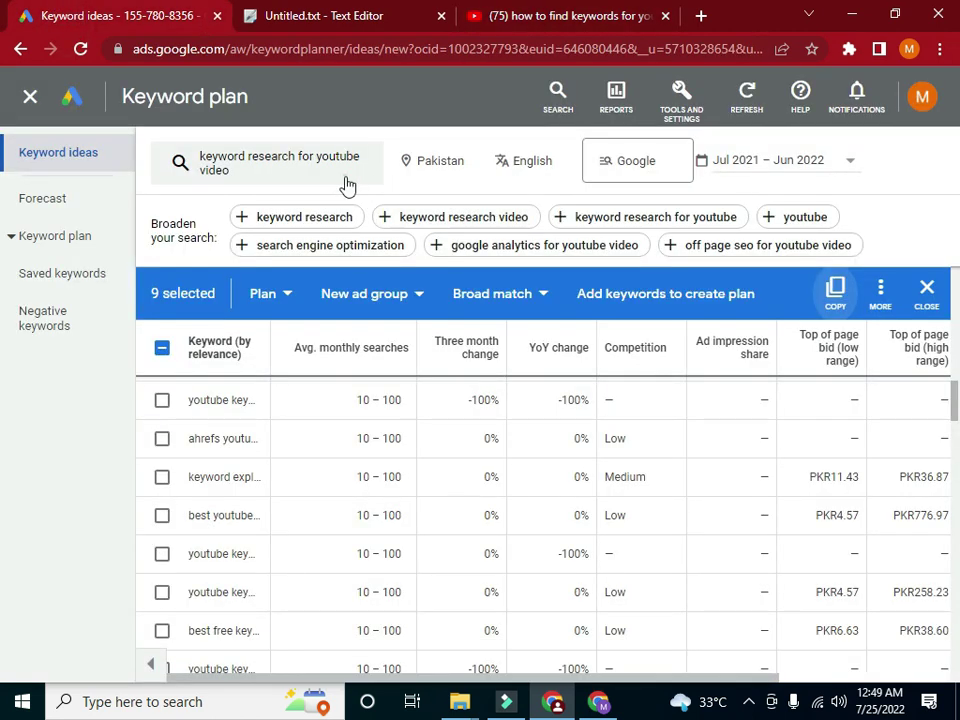
left_click(346, 182)
left_click(399, 253)
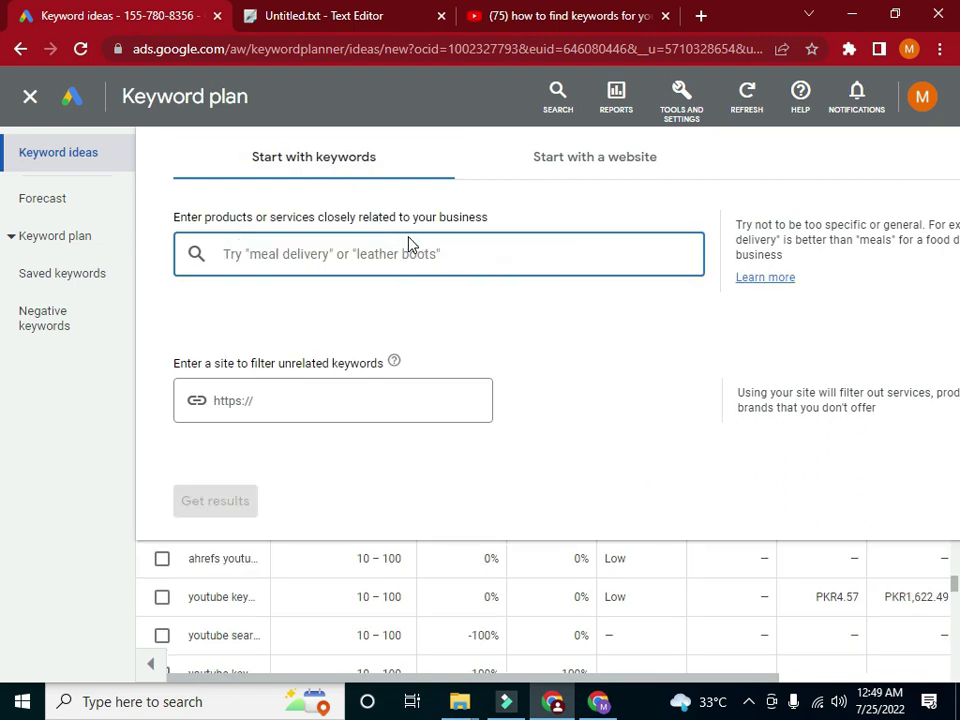
type("ho")
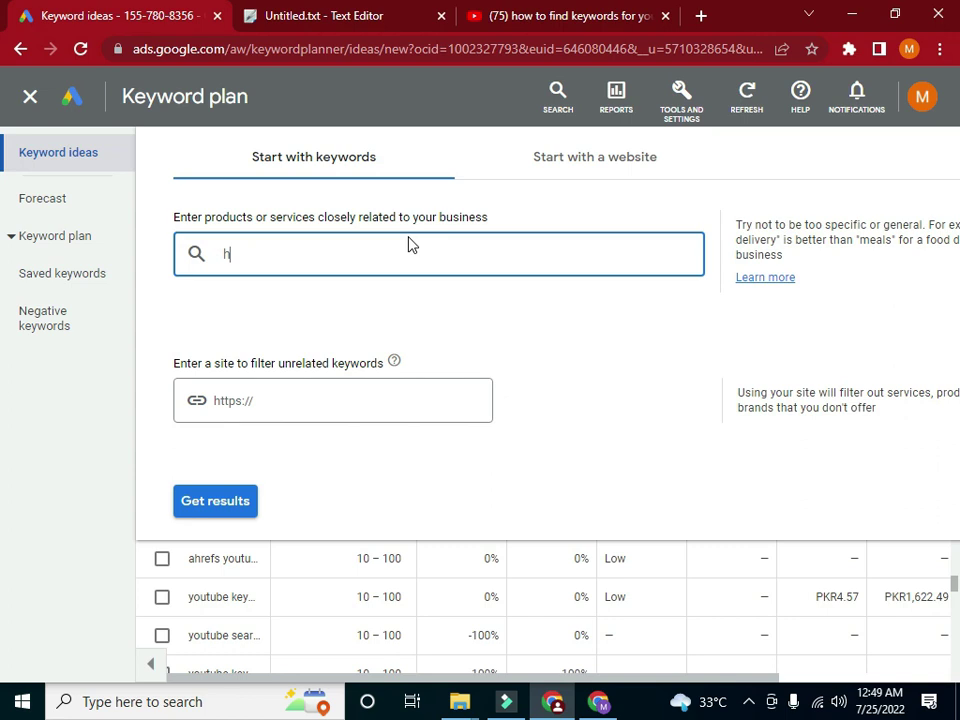
key("BackSpace")
type("viral videp")
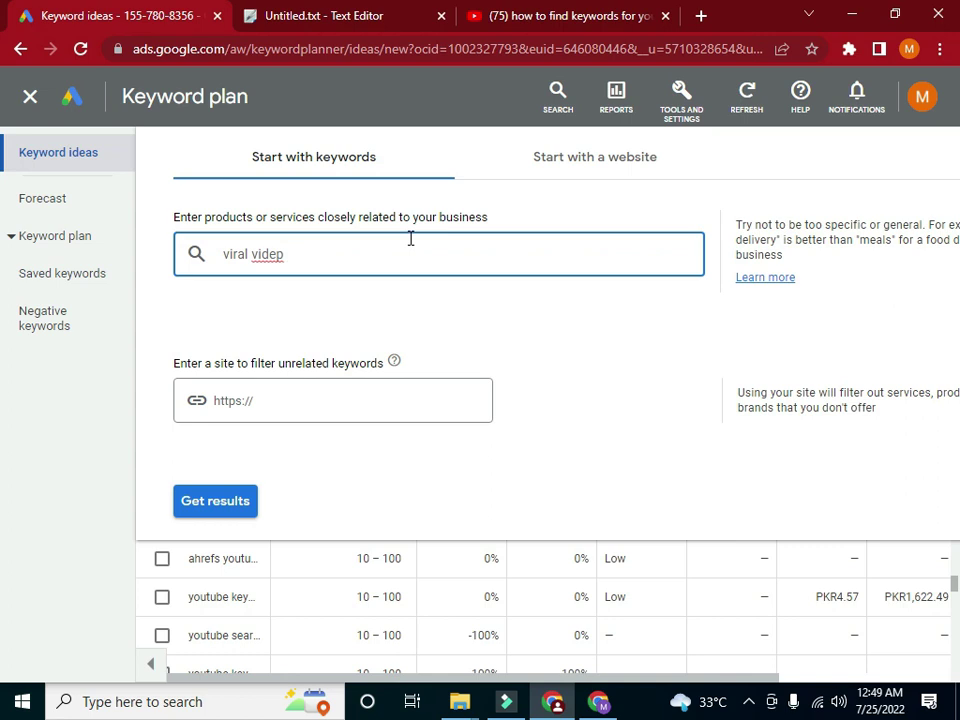
key("BackSpace")
type("on youtube with k")
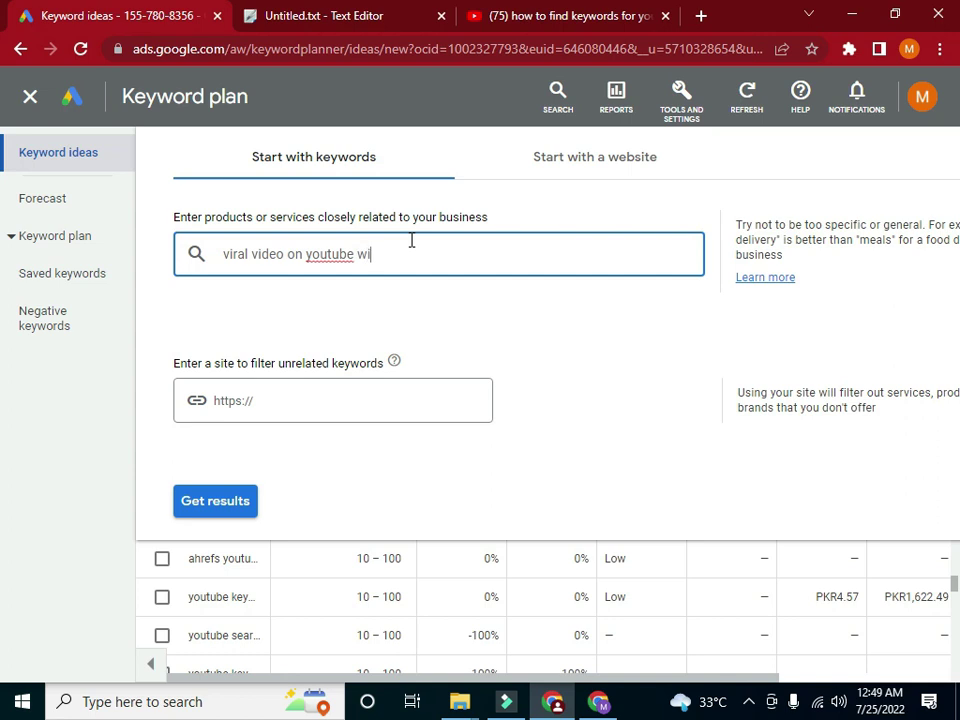
type("eywords")
key("Return")
left_click(188, 494)
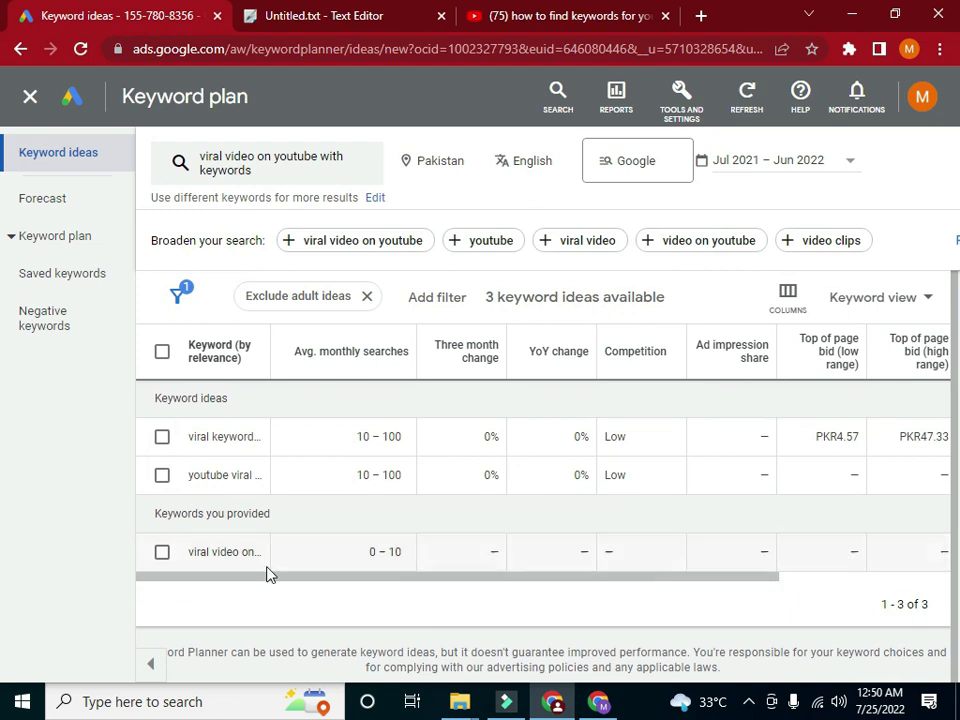
left_click_drag(242, 576, 270, 540)
- Append "expert commerce" to the end of the video title in the YouTube Studio upload details
left_click(596, 703)
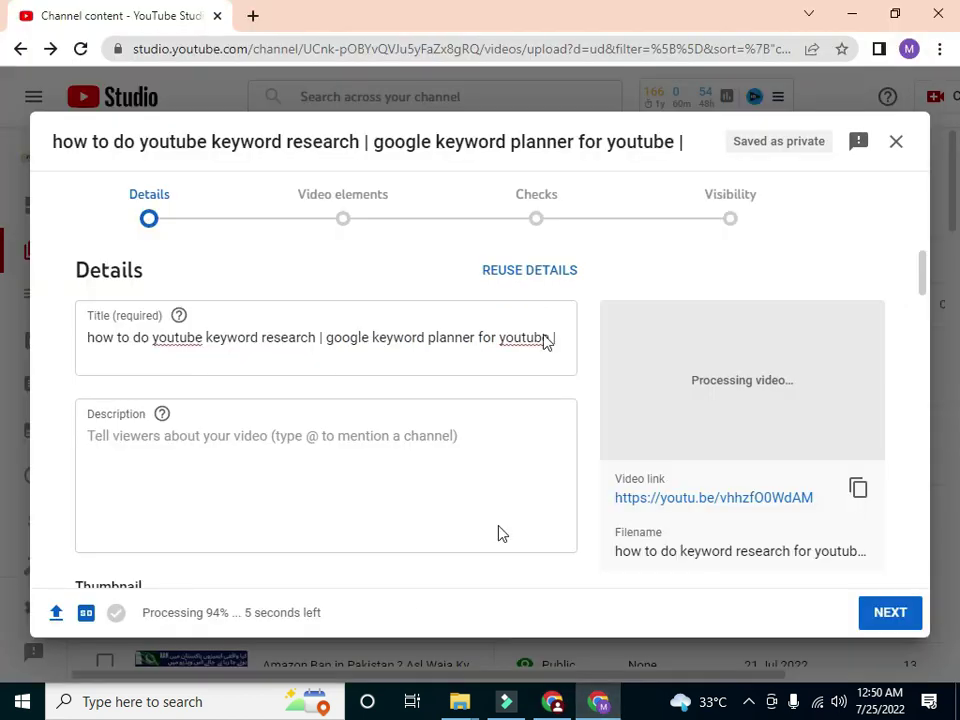
left_click(560, 337)
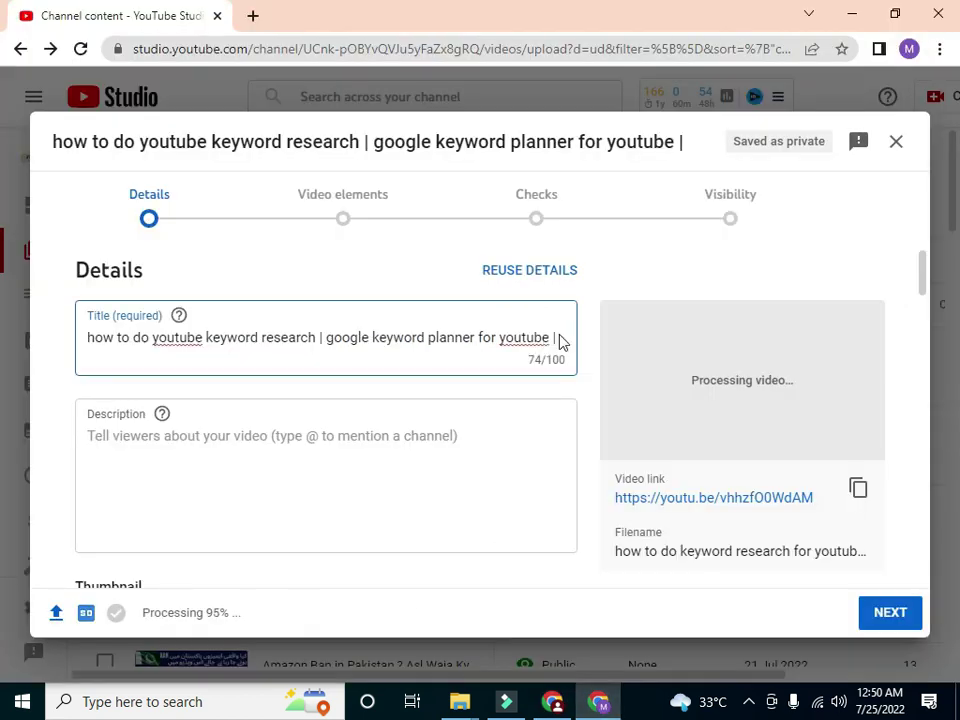
left_click(561, 336)
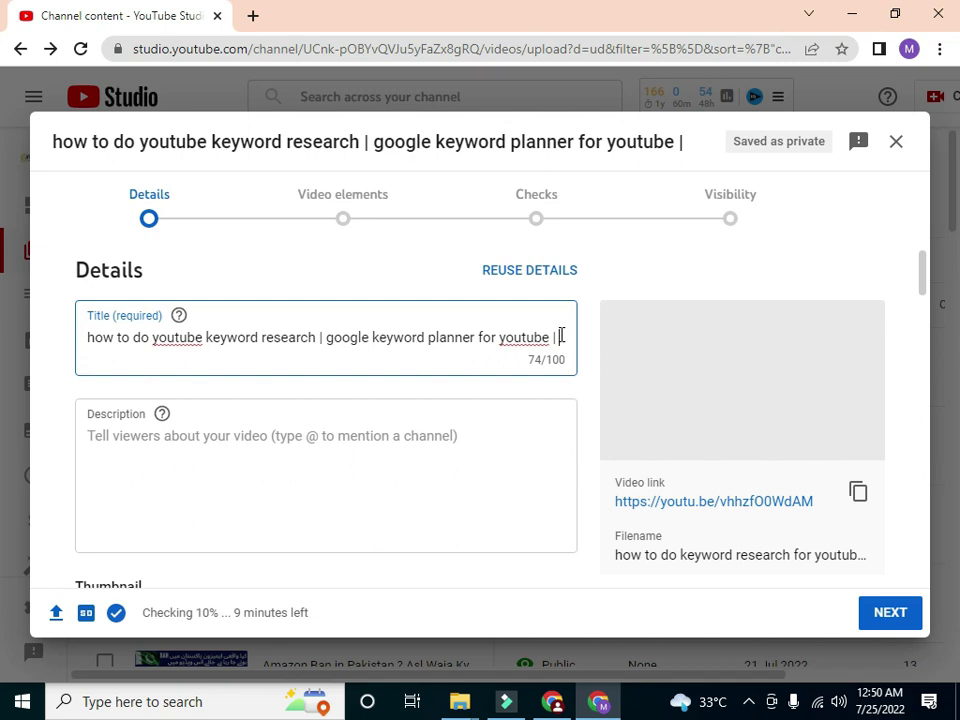
type("expe")
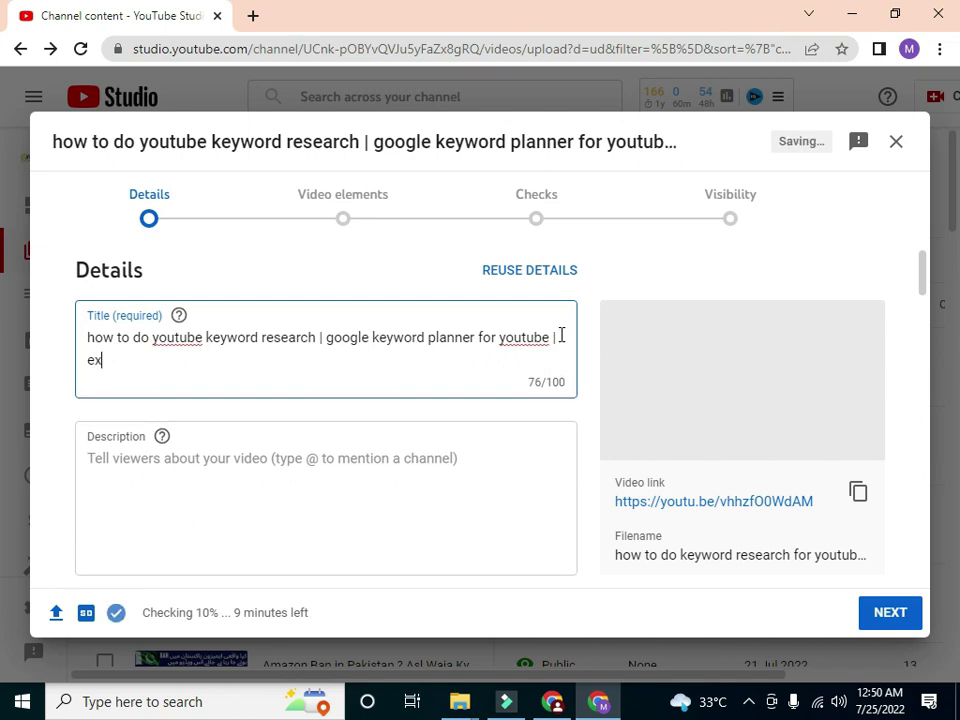
type("rt ")
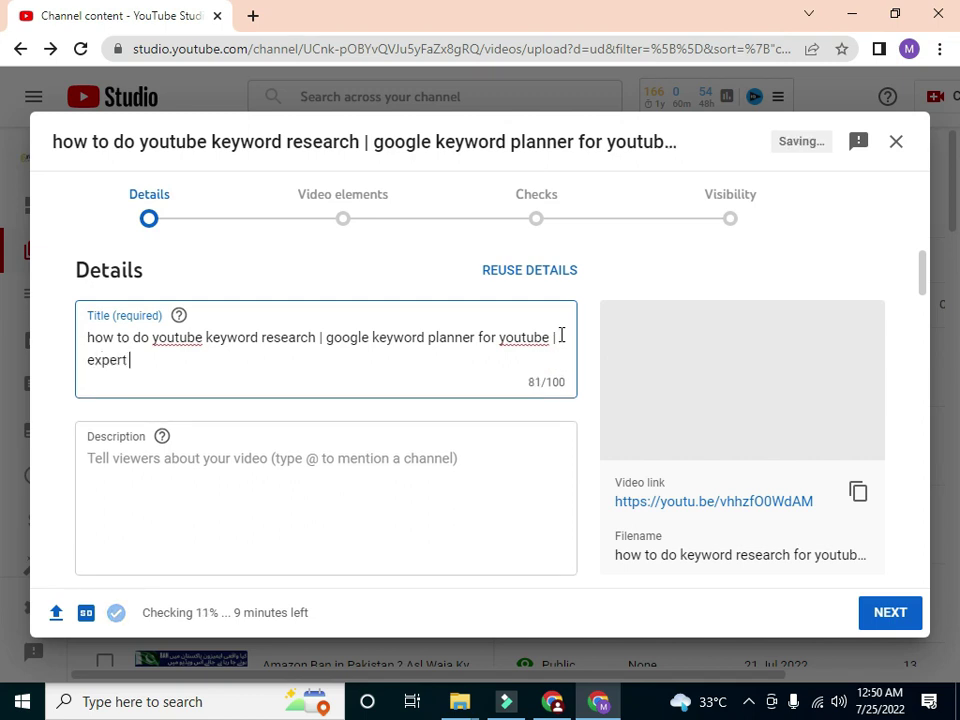
type("commerce")
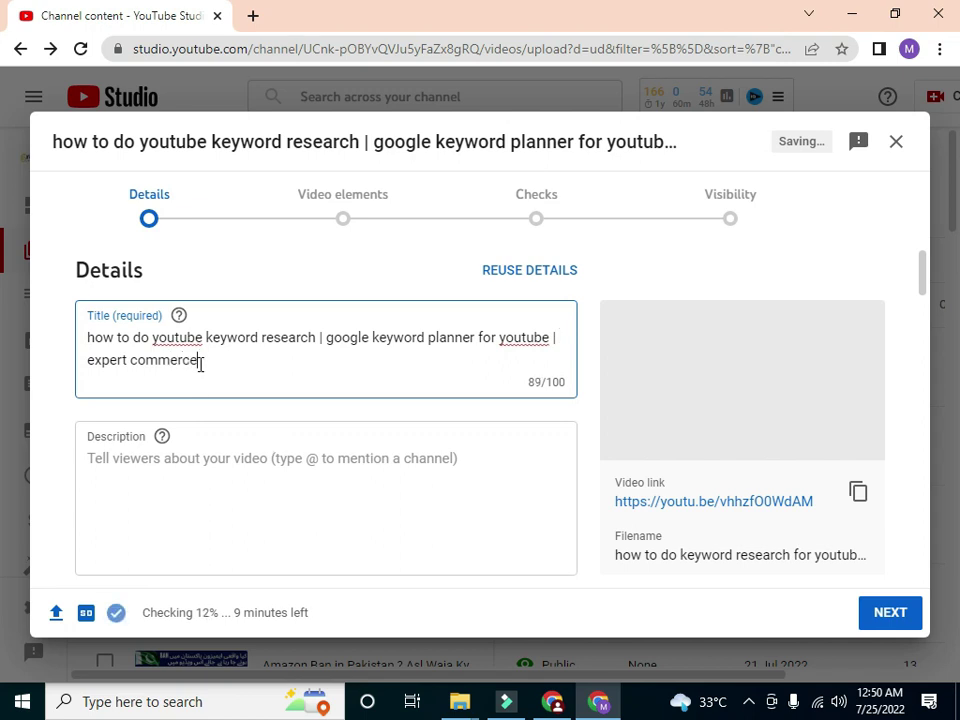
- Remove "expert commerce" from the end of the video title
left_click_drag(199, 360, 79, 369)
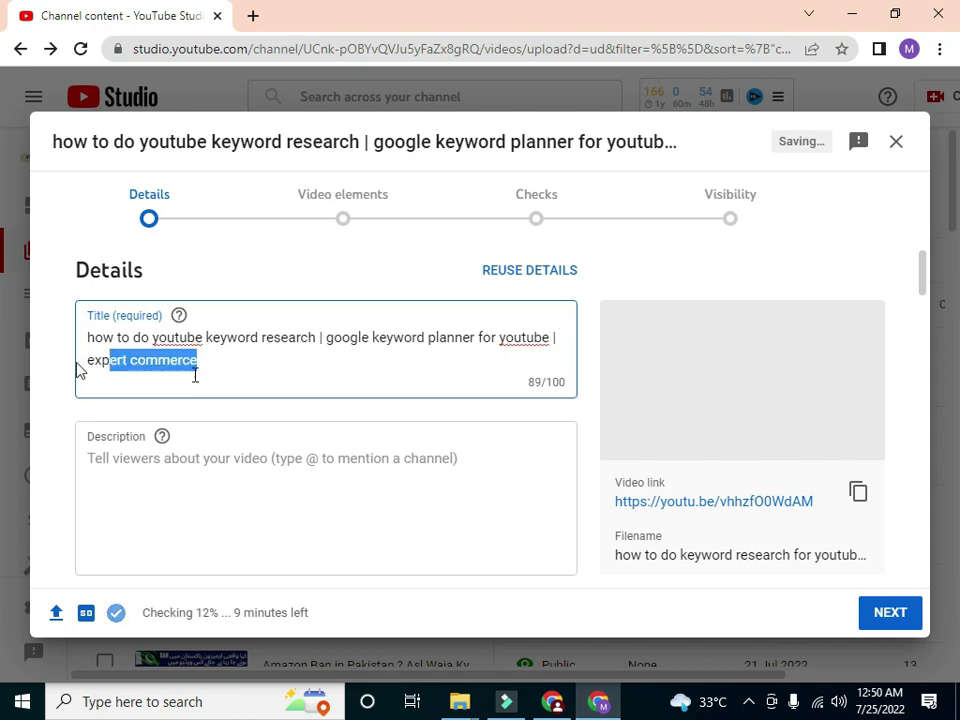
key("ctrl+a")
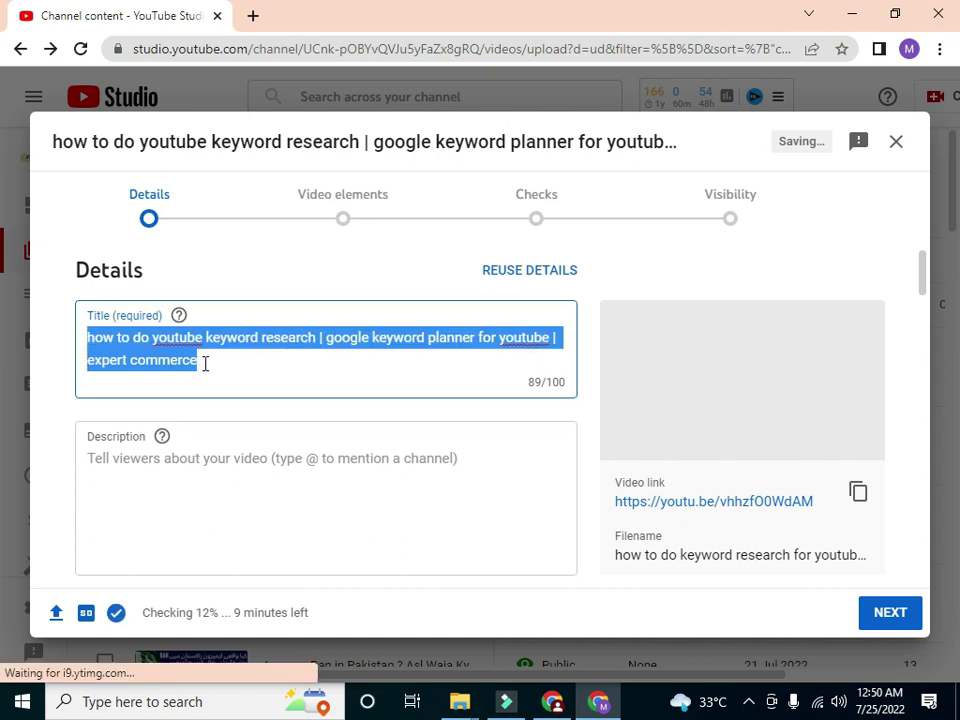
left_click(234, 358)
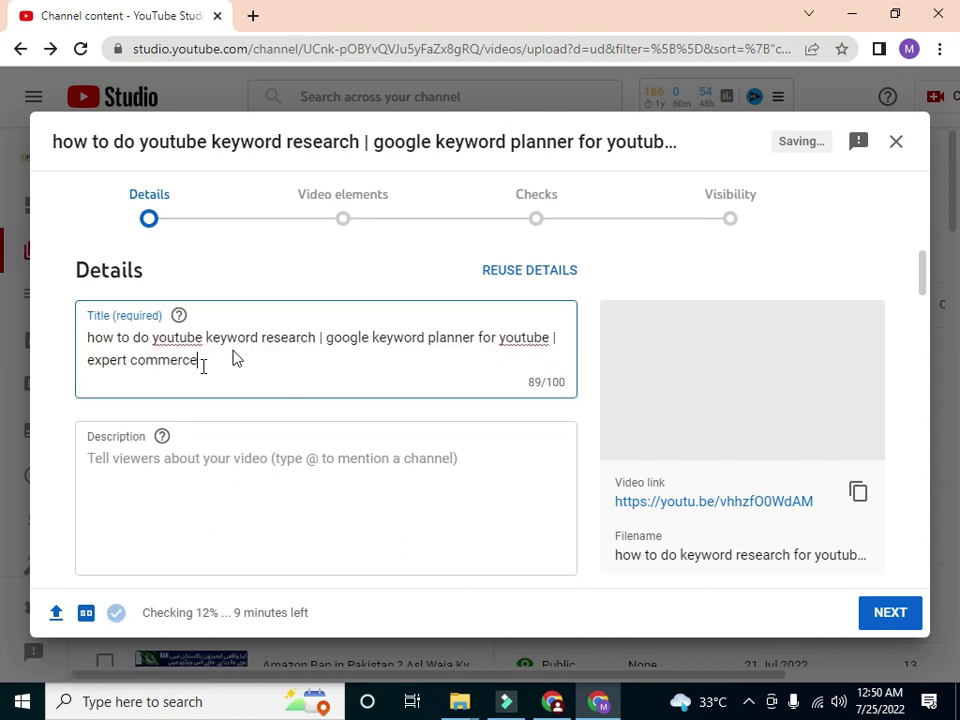
left_click_drag(200, 362, 170, 362)
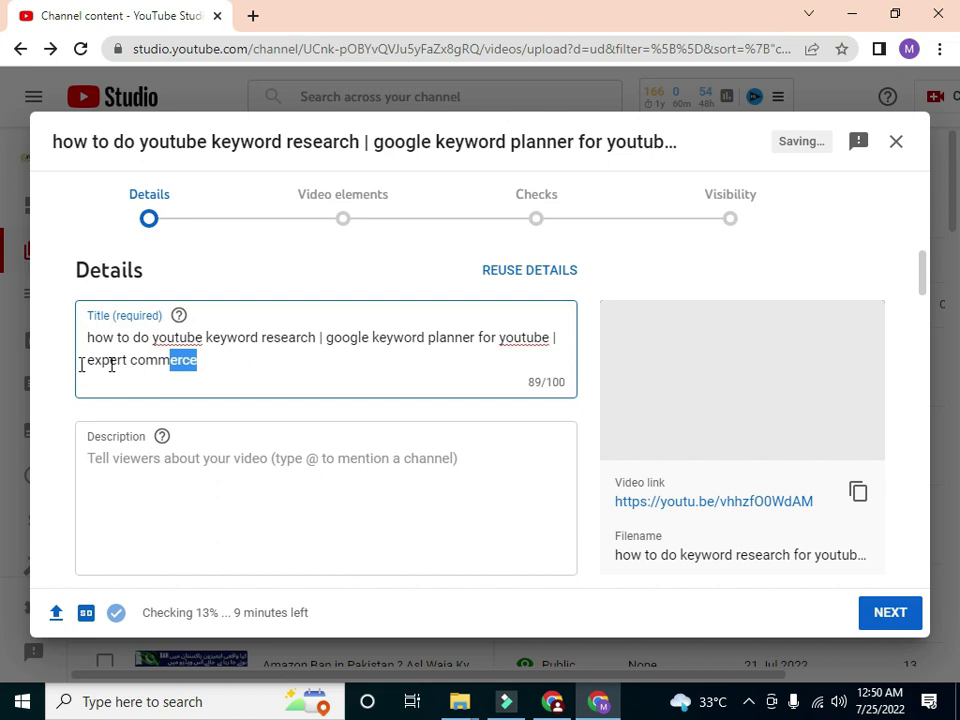
left_click_drag(84, 370, 117, 360)
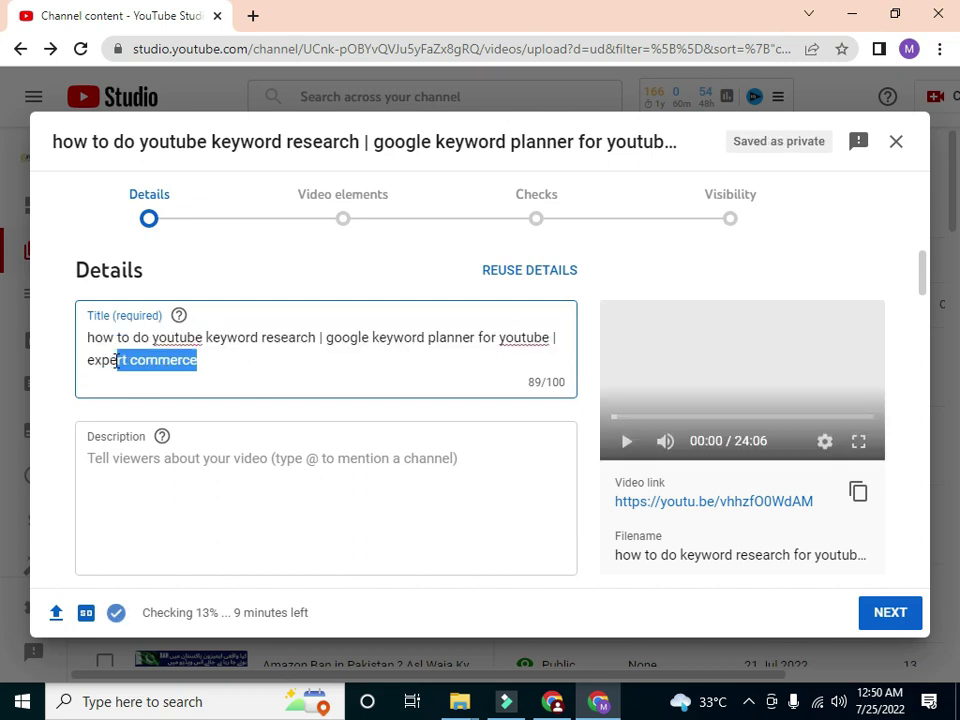
key("BackSpace")
key("BackSpace")
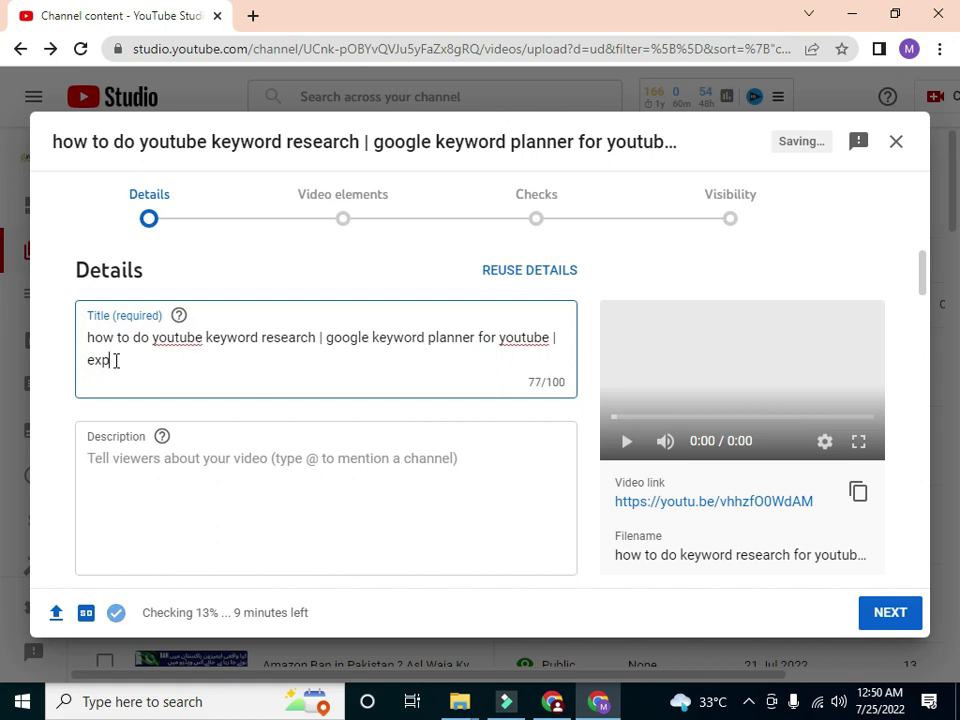
key("BackSpace")
key("BackSpace")
key("BackSpace")
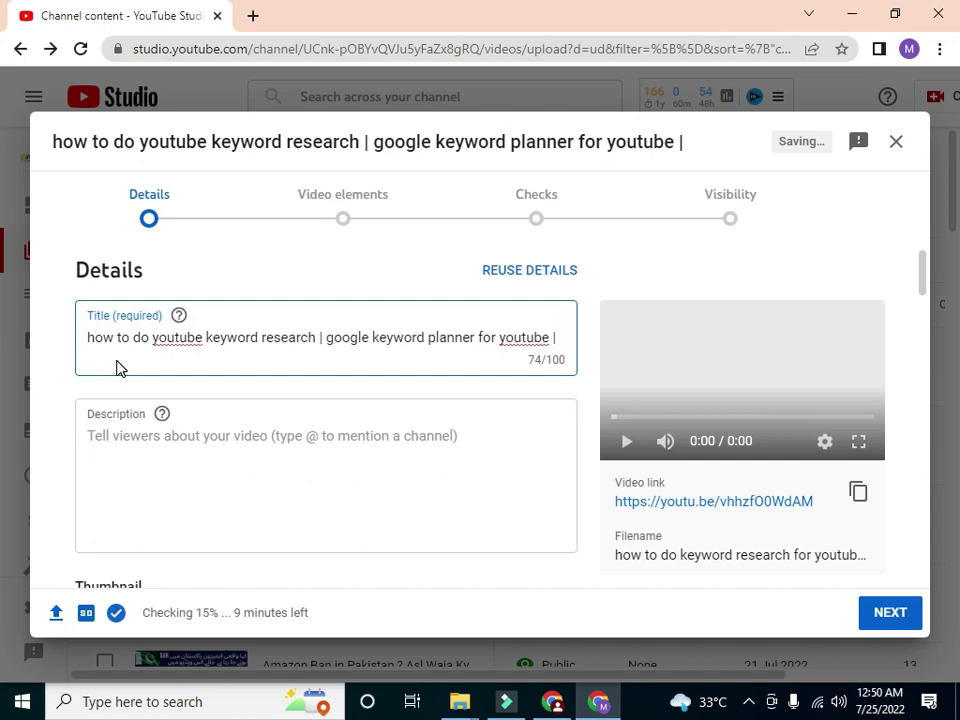
- Check the keyword list in the text editor, then get Keyword Planner ideas for "youtube seo free tool"
left_click(552, 703)
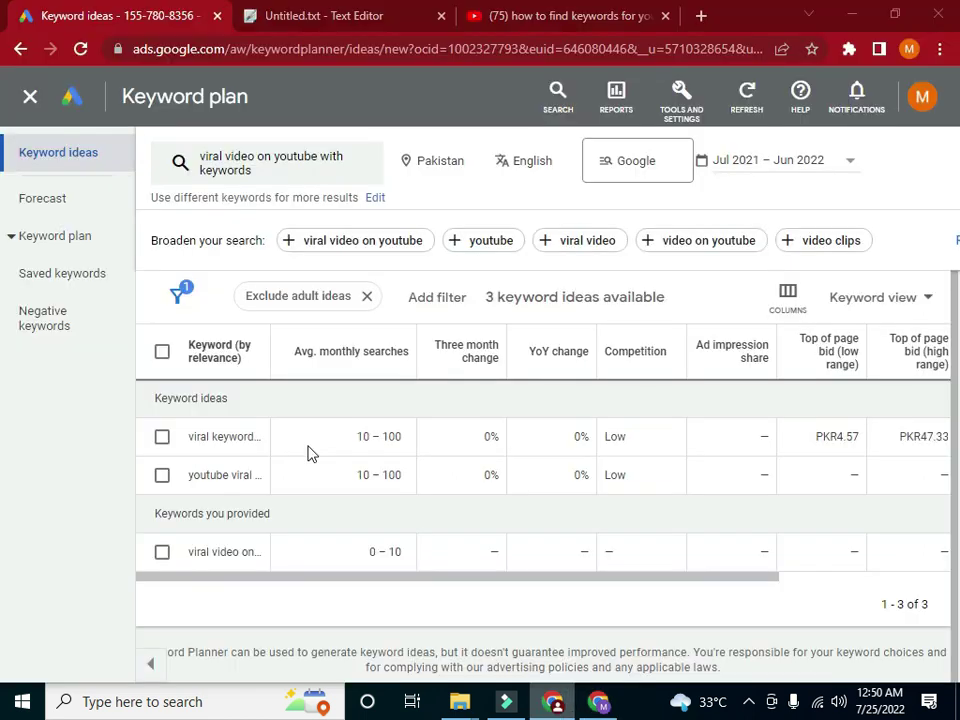
left_click(322, 16)
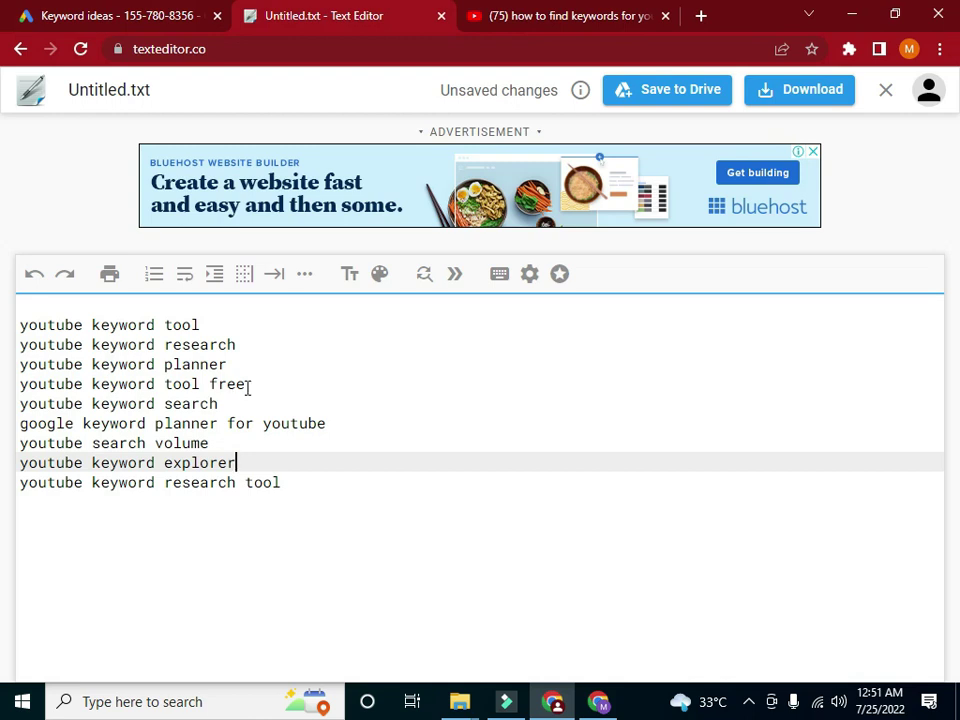
left_click(100, 18)
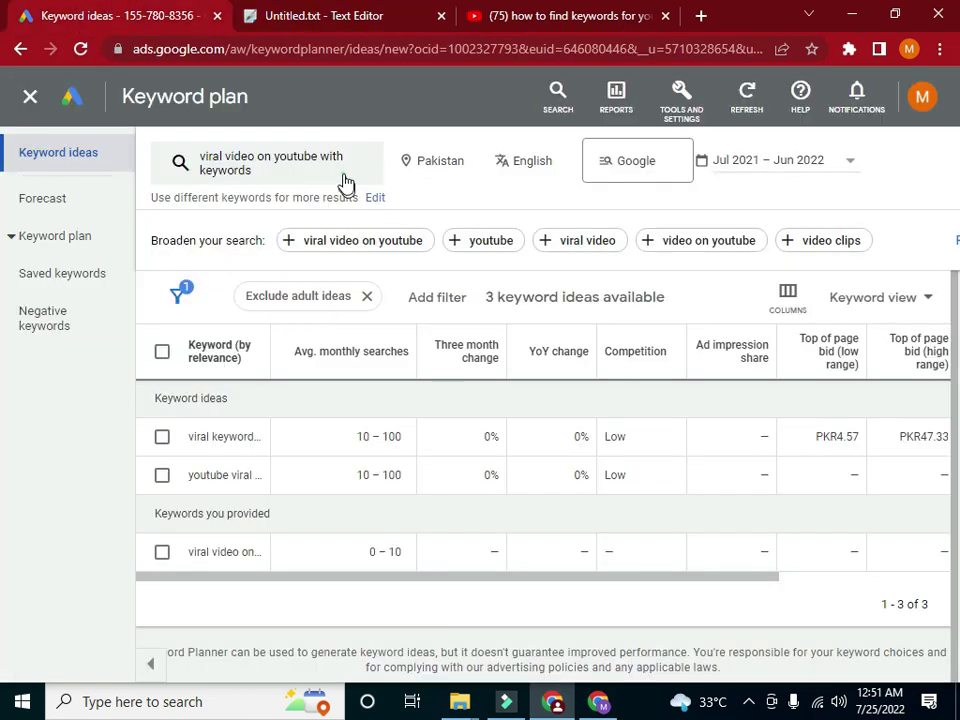
left_click(343, 182)
left_click(398, 254)
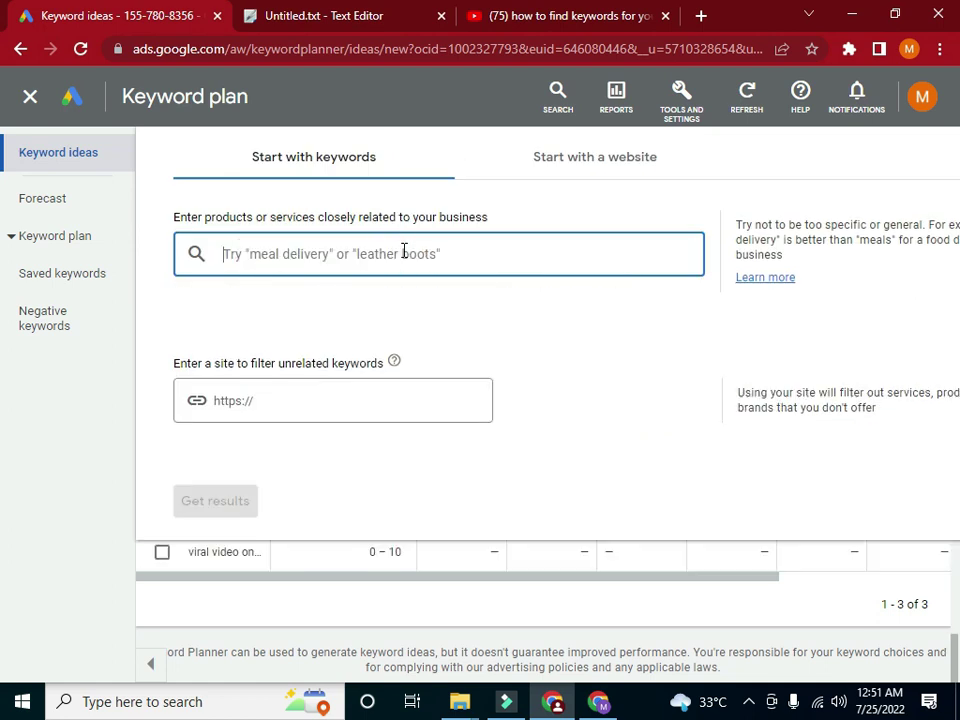
type("youtube seo fr4ee")
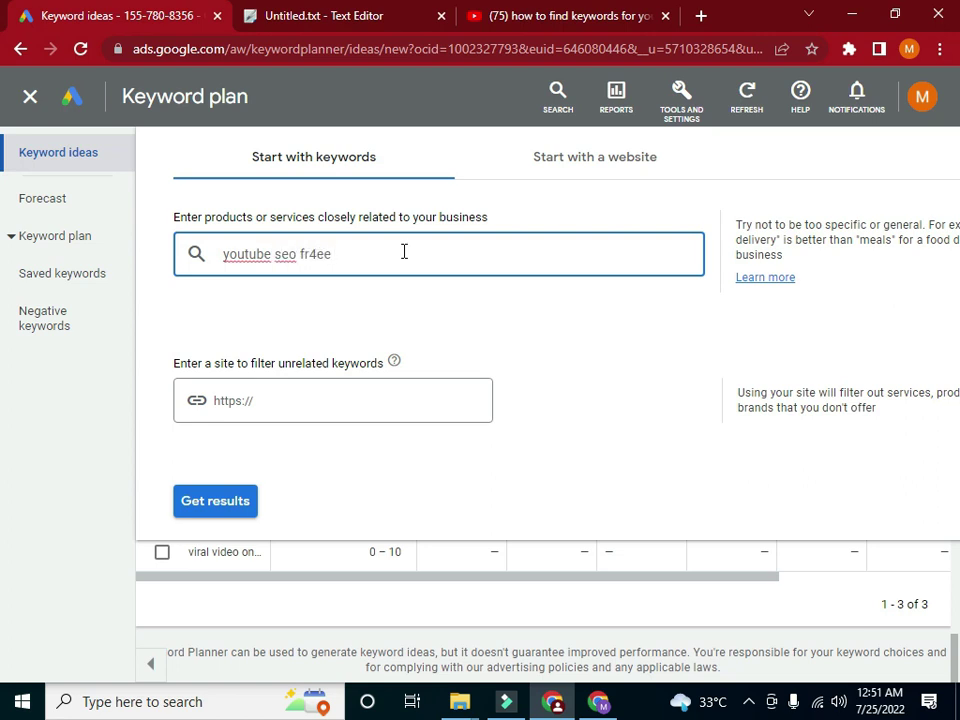
key("BackSpace")
key("BackSpace")
key("BackSpace")
type("ee tools")
key("BackSpace")
key("Return")
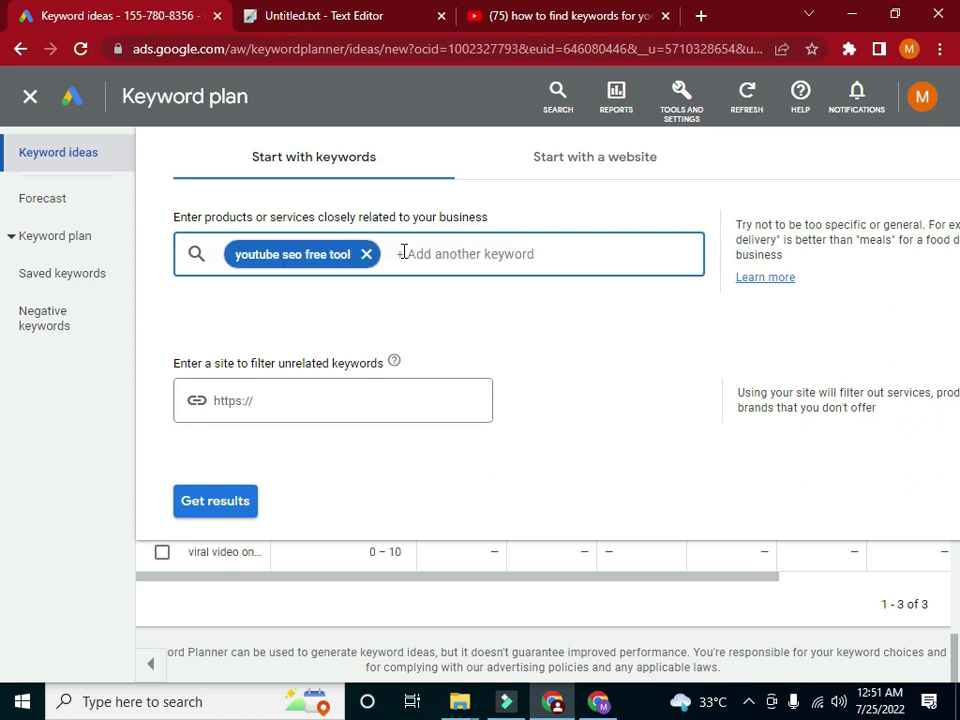
left_click(215, 505)
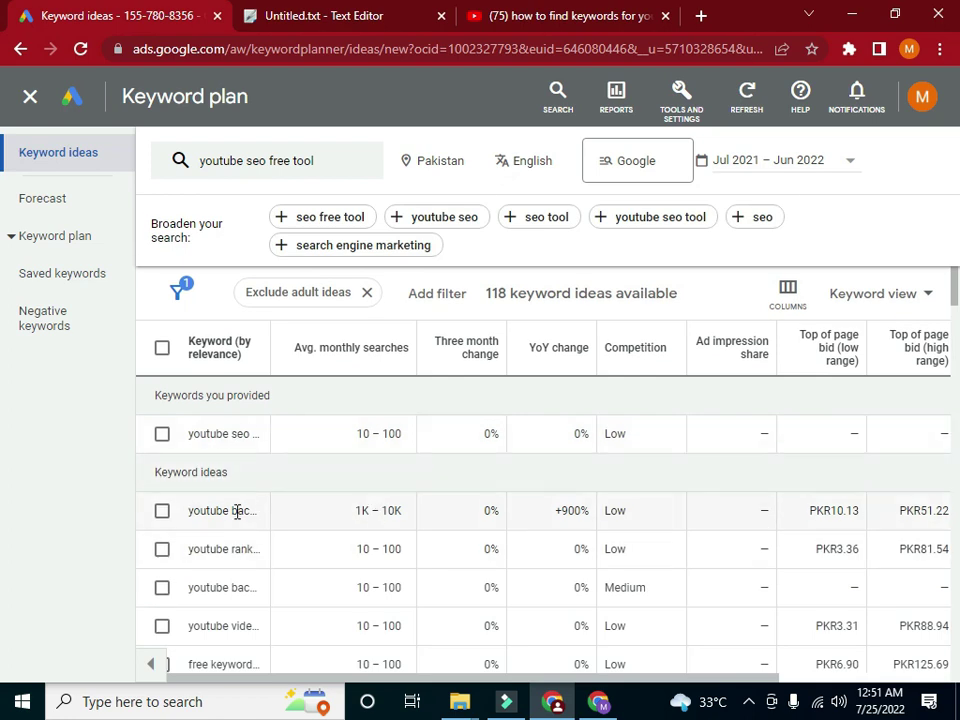
- Select the first entry under Keyword ideas and copy it to the clipboard
left_click(163, 512)
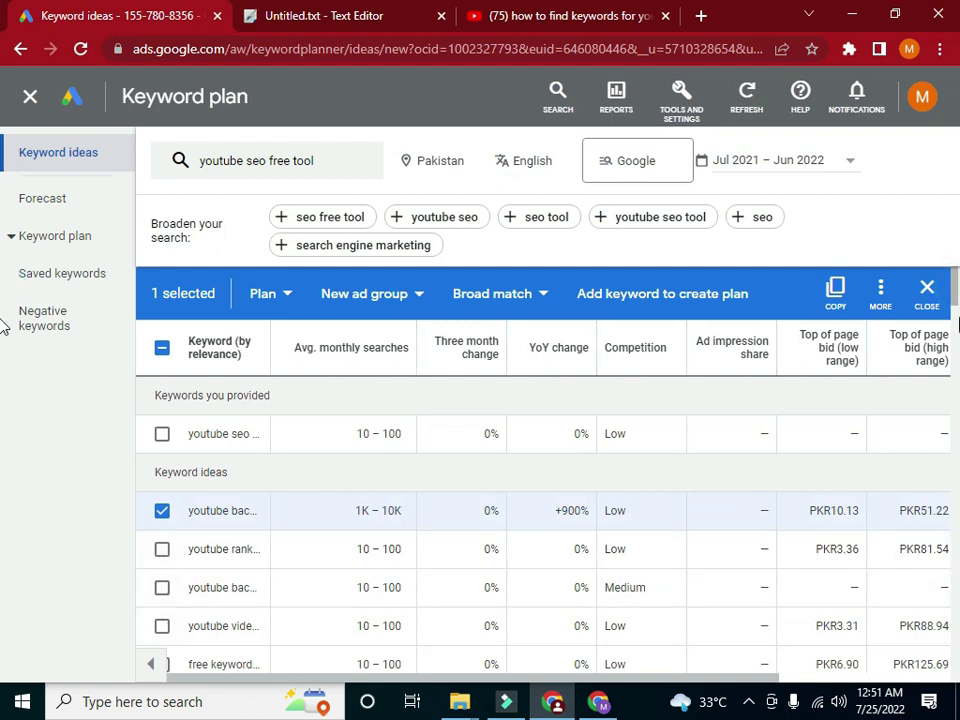
scroll(955, 295, "down", 3)
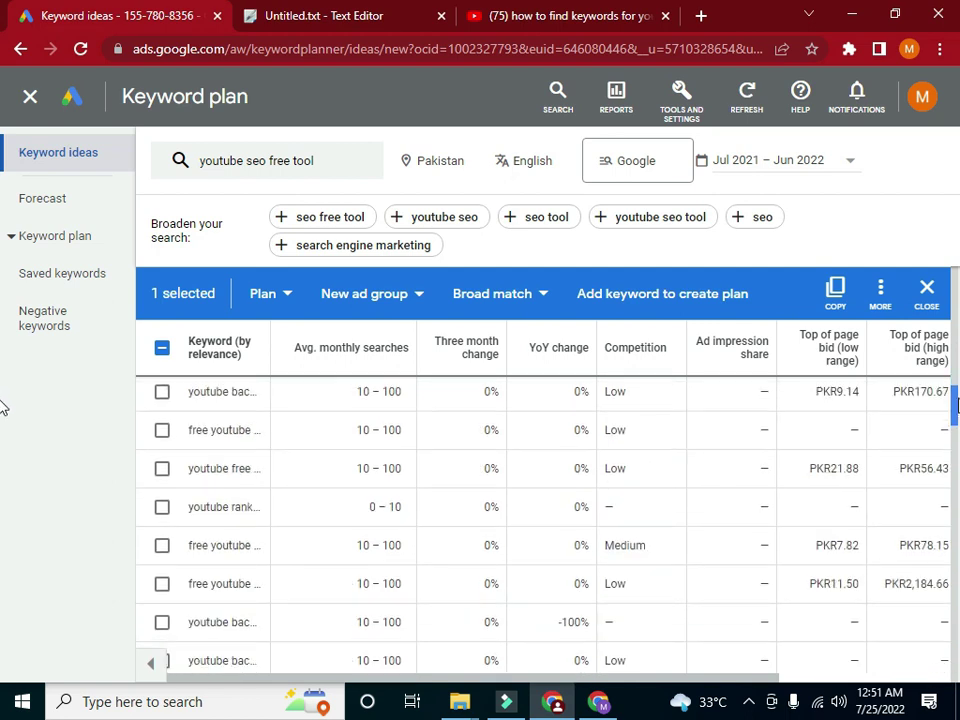
left_click(836, 293)
- Broaden the Keyword Planner search with "youtube seo" and get the new results
left_click(558, 706)
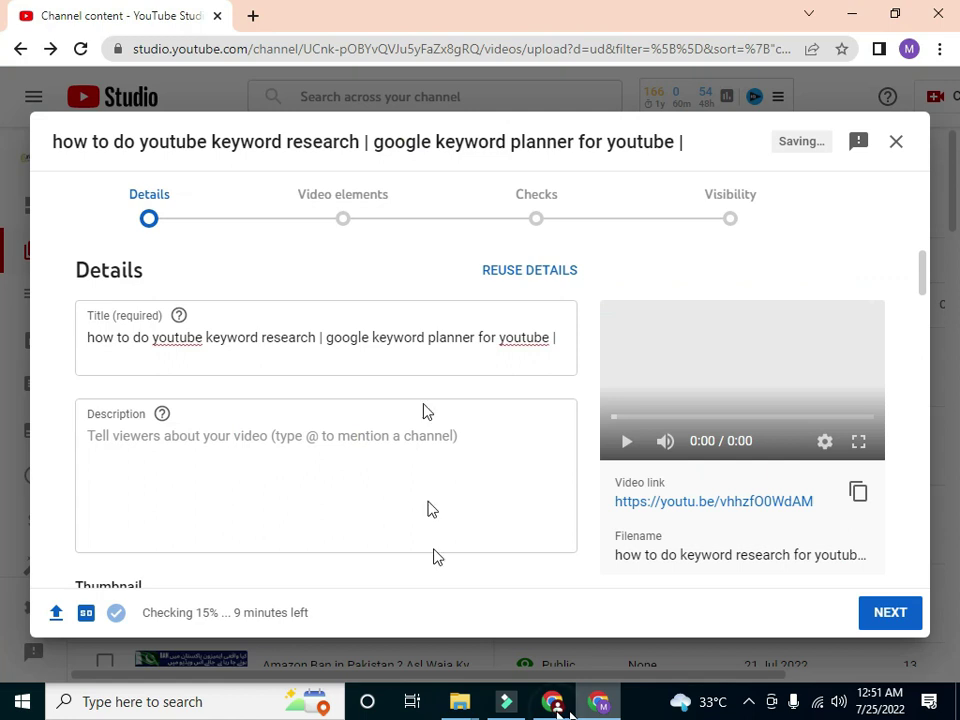
key("alt+Tab")
left_click(446, 222)
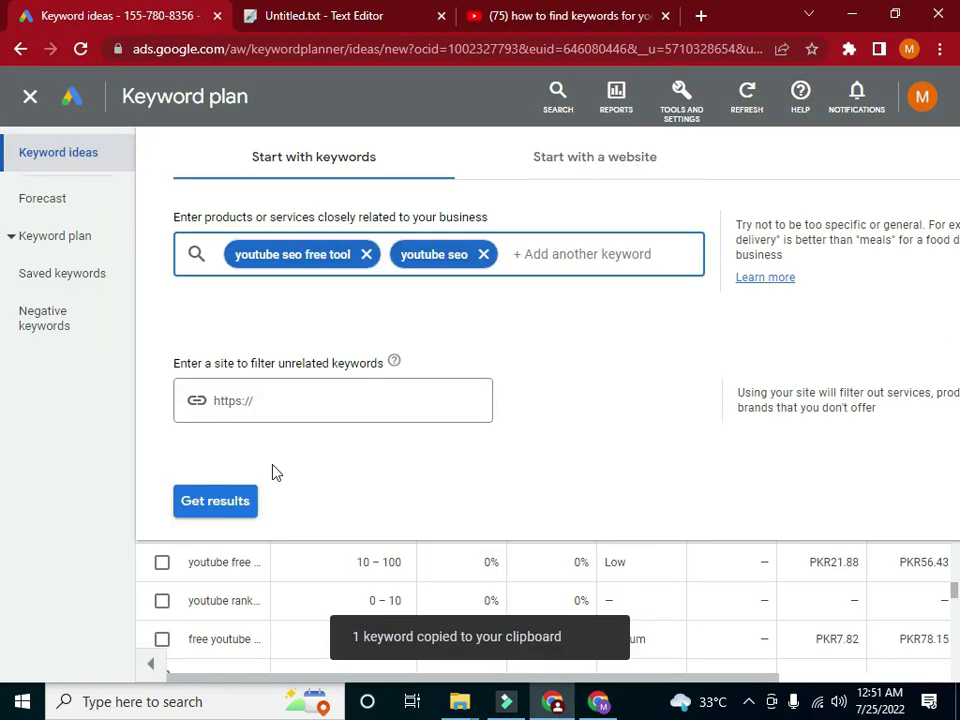
left_click(228, 511)
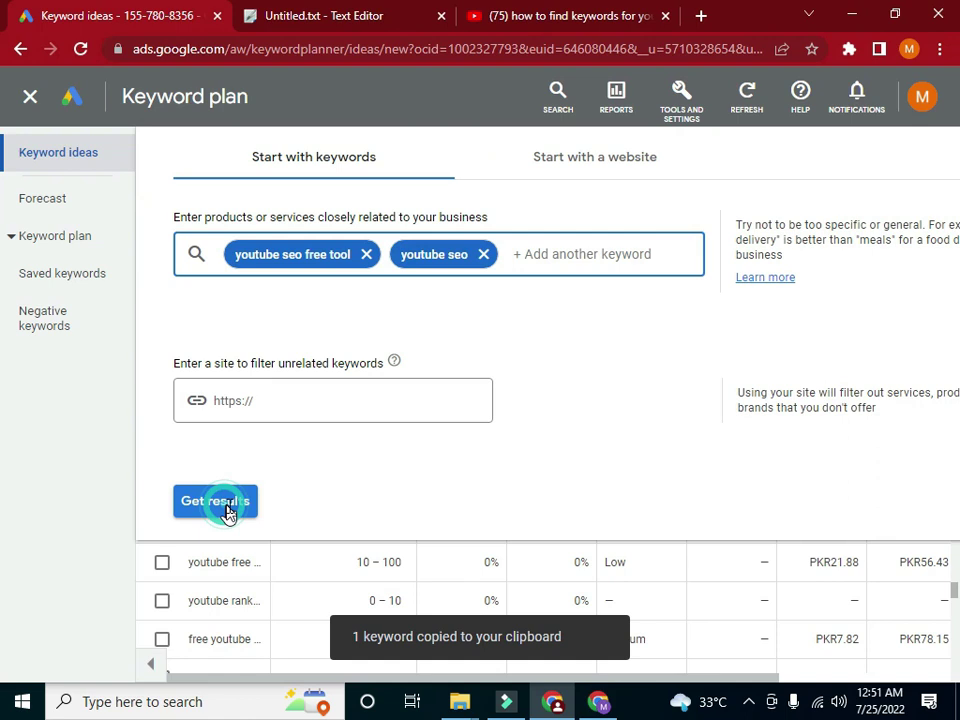
- Review the results, add "youtube seo" under Keywords you provided to the selection, and copy the selected keywords to the clipboard
scroll(900, 420, "down", 3)
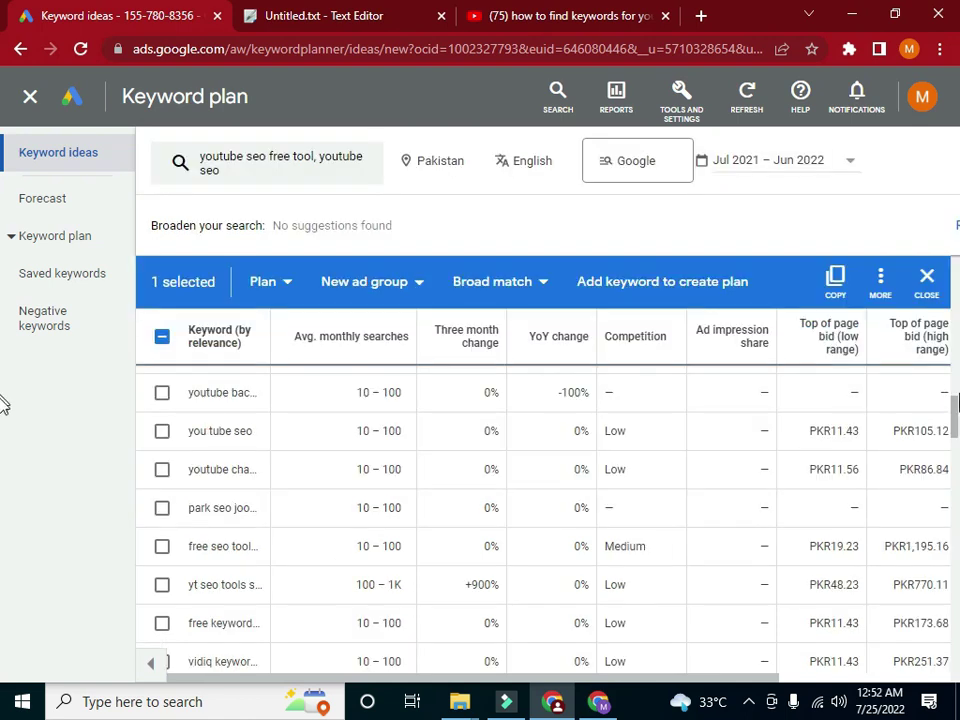
scroll(5, 318, "up", 8)
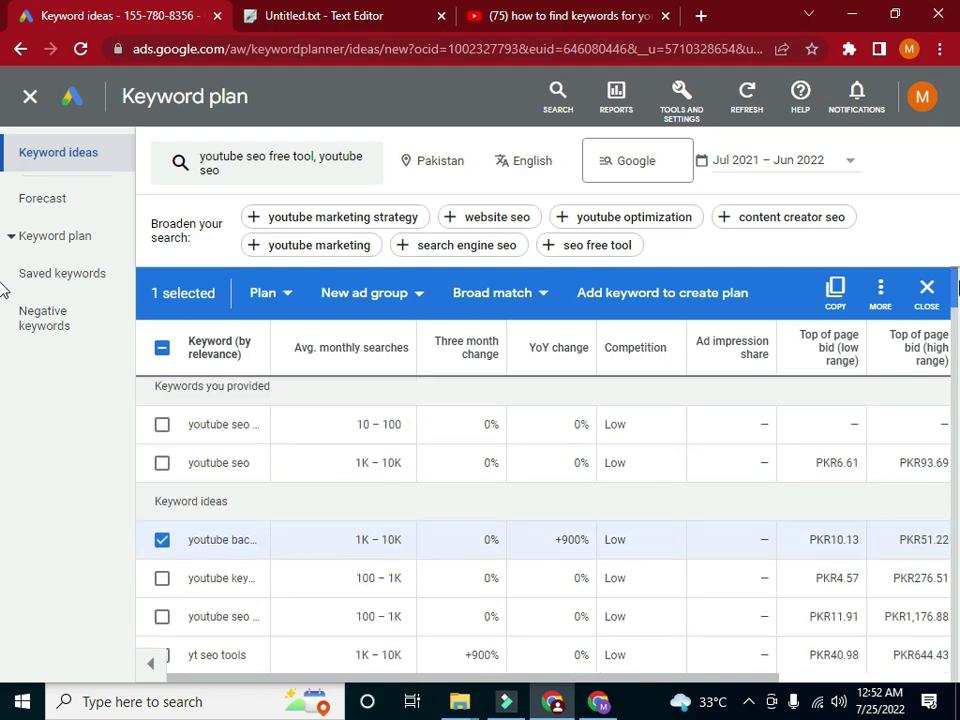
left_click(164, 476)
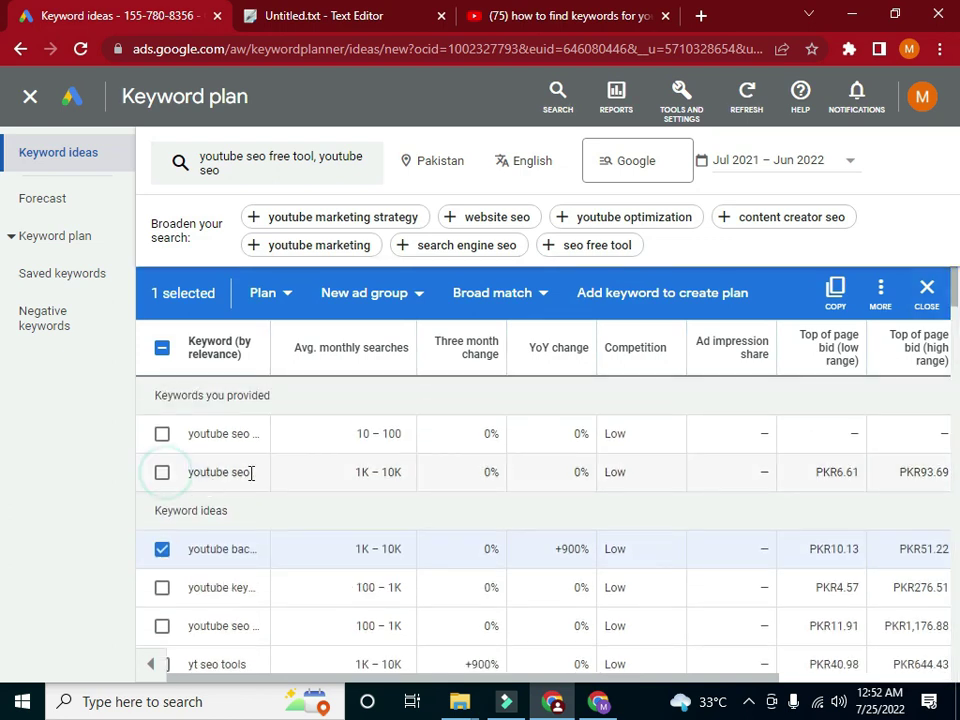
left_click(836, 288)
- Switch to YouTube Studio and paste the copied keywords at the end of the video title
left_click(593, 706)
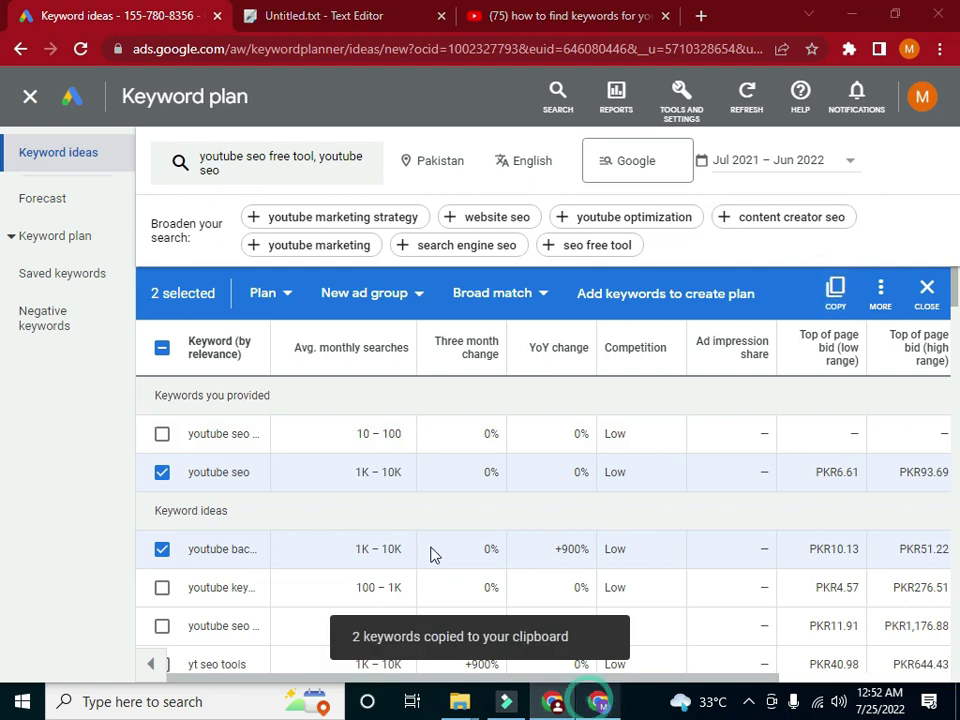
left_click(556, 357)
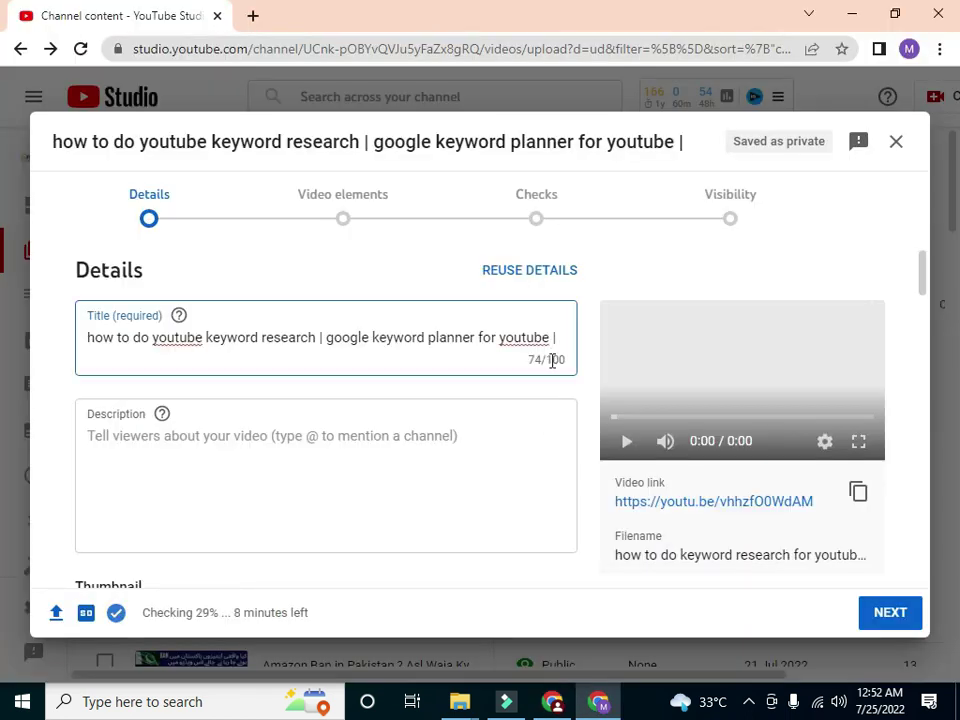
key("ctrl+v")
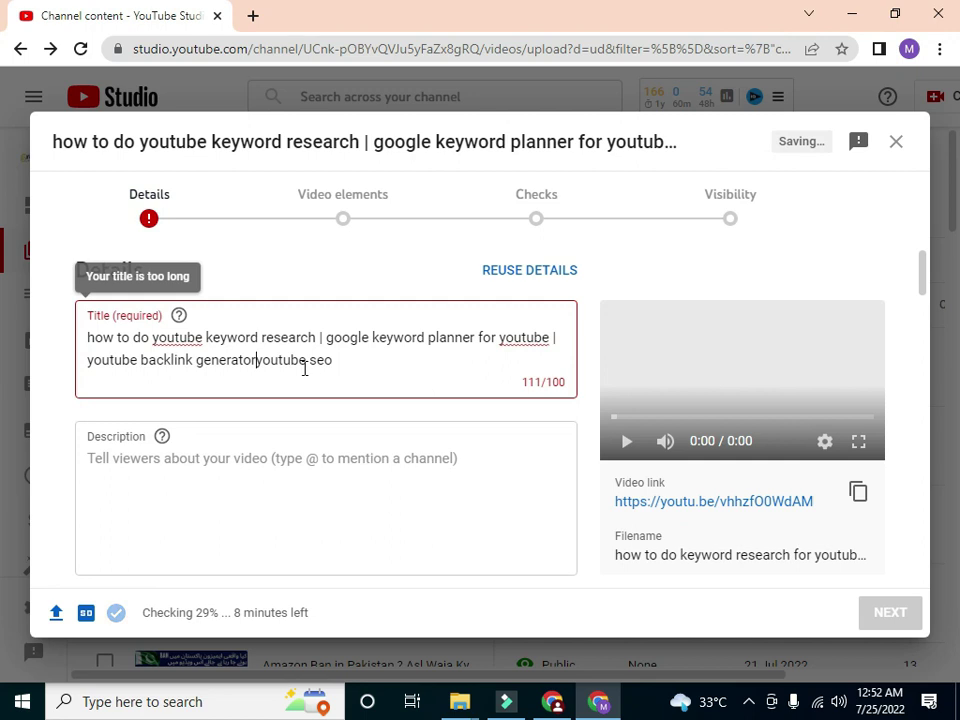
- Delete "youtube backlink generator" from the video title, keeping "youtube seo" as the last keyword
left_click(164, 362)
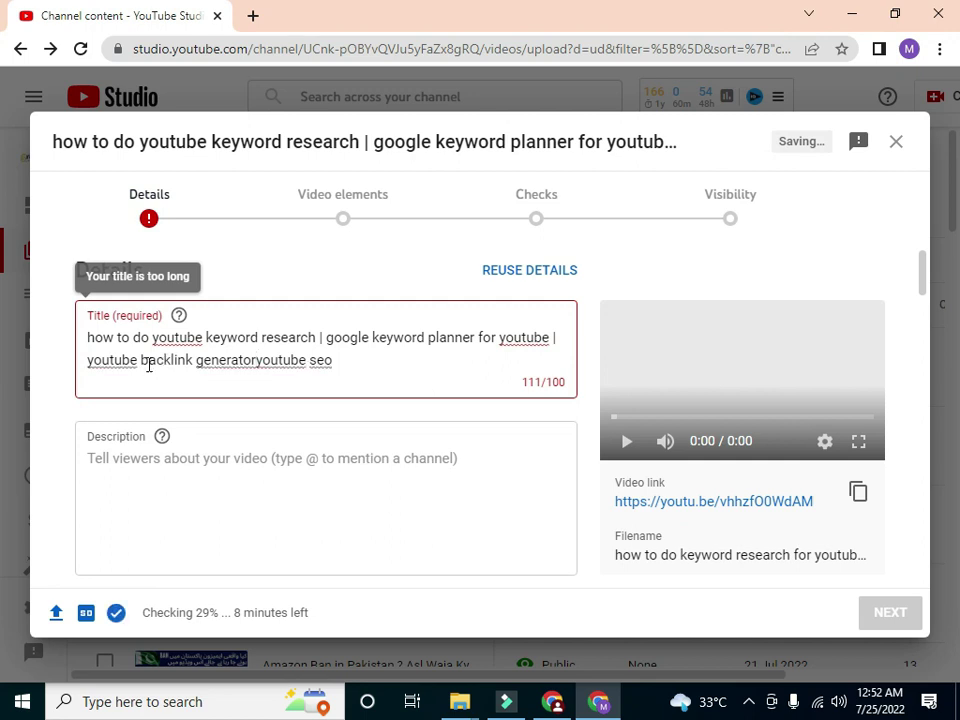
left_click(258, 360)
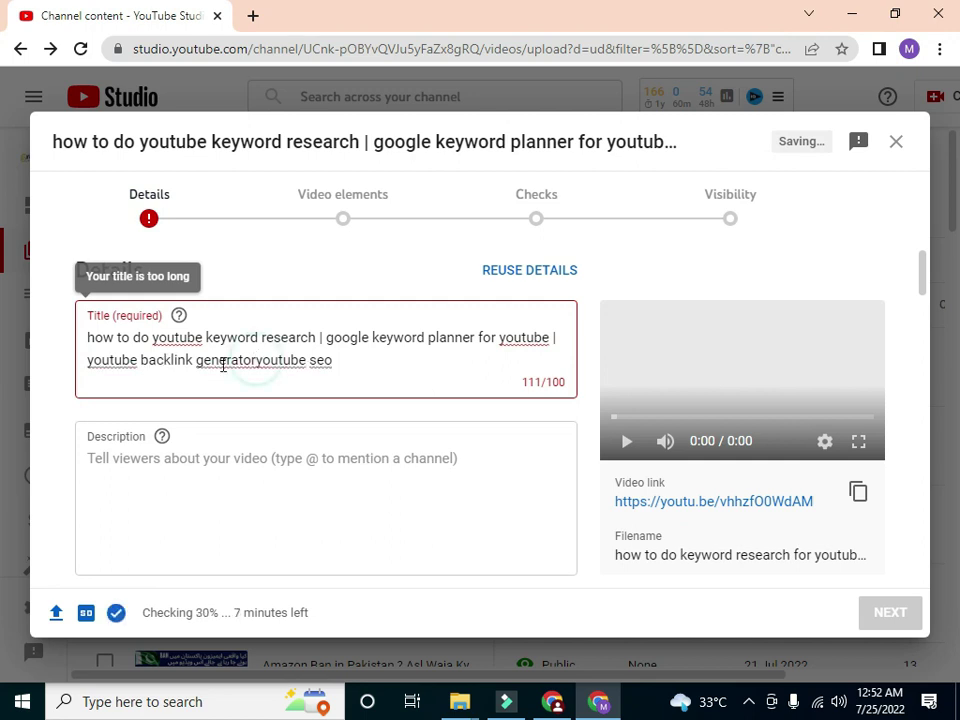
left_click(90, 360, "shift")
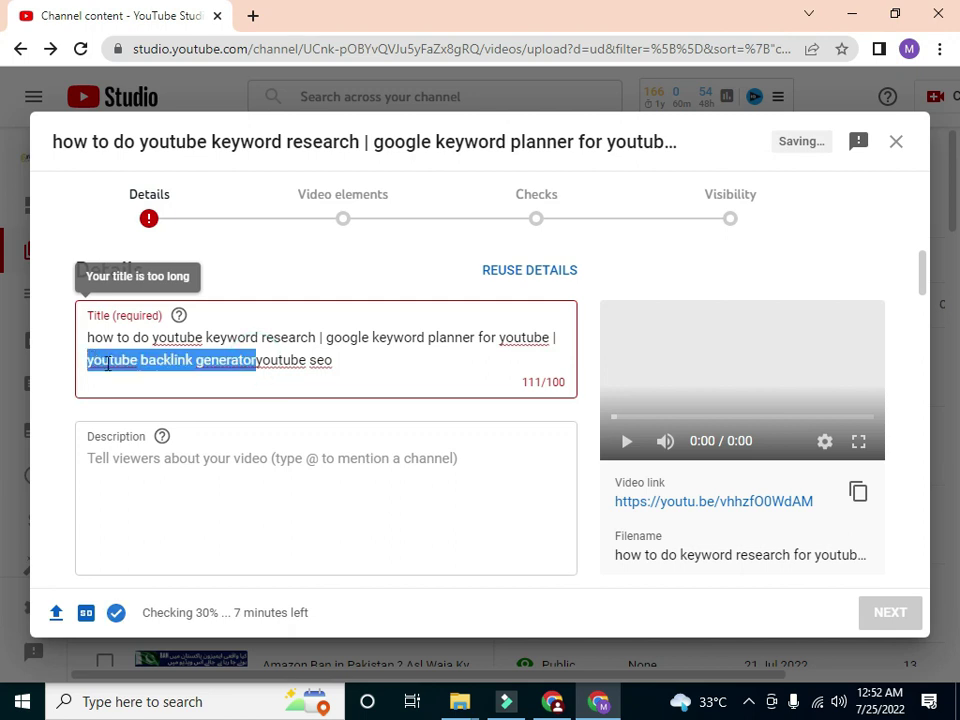
key("BackSpace")
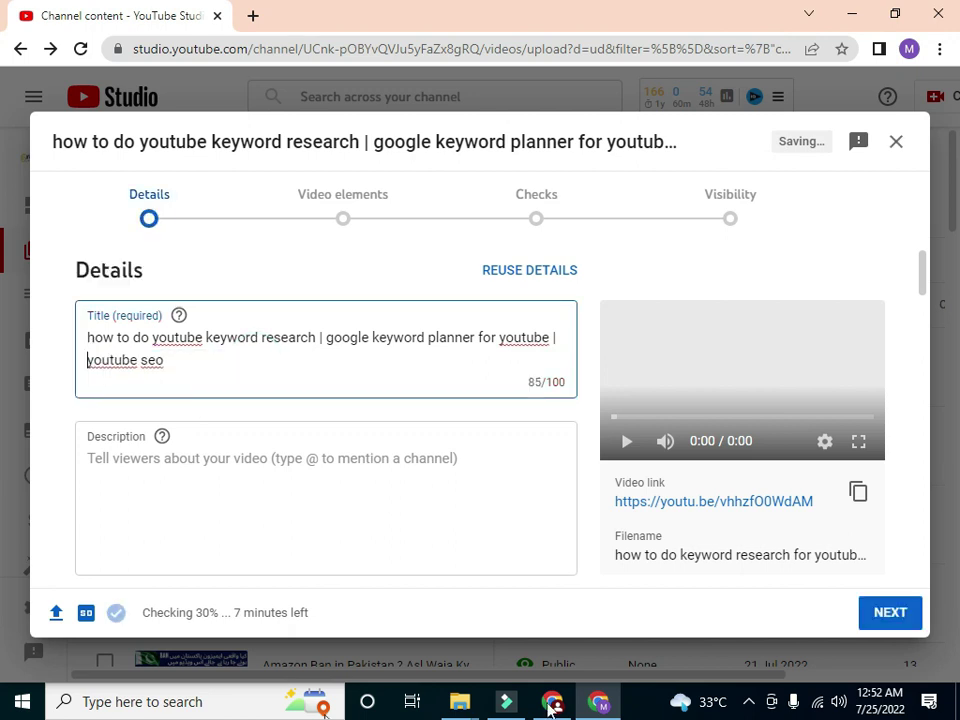
- Switch to Google Keyword Planner, replace both search keywords with "youtube video seo", and get the results
key("alt+Tab")
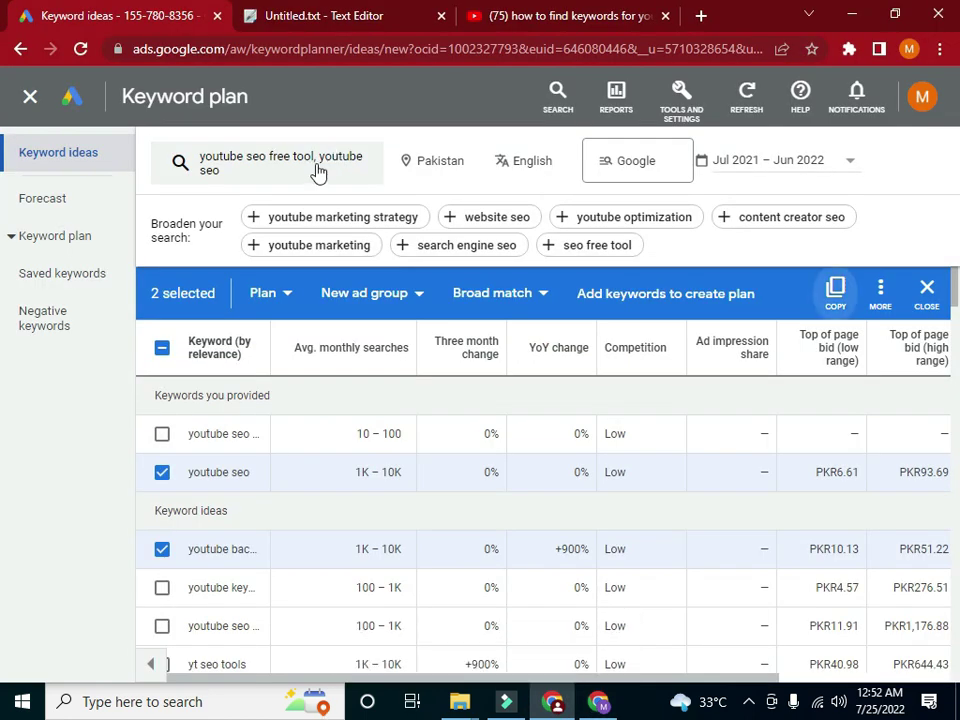
left_click(317, 172)
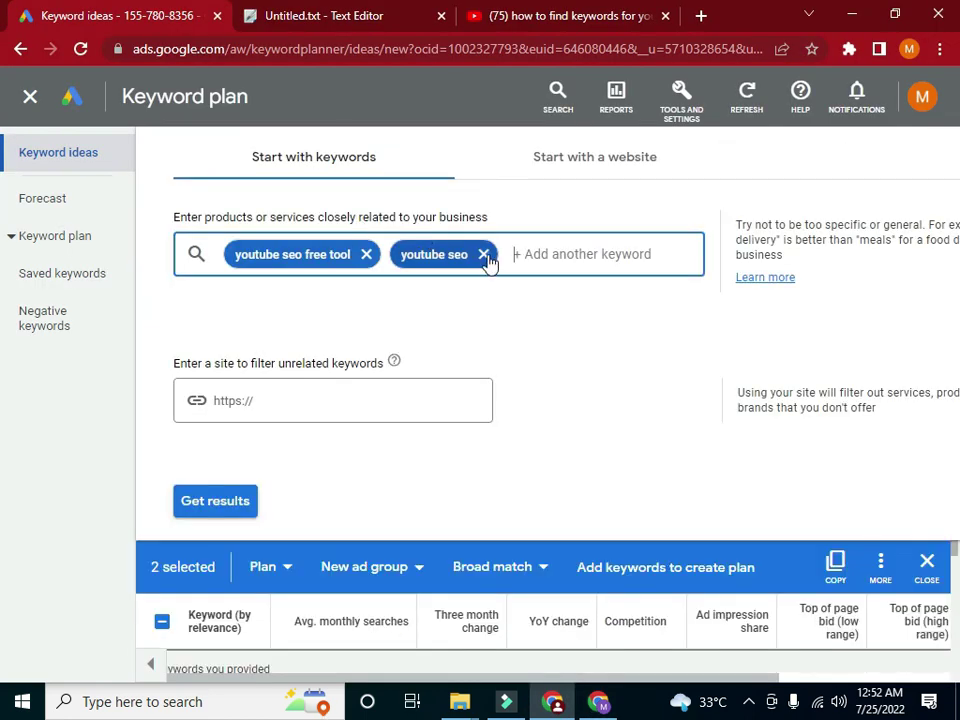
left_click(484, 254)
left_click(367, 254)
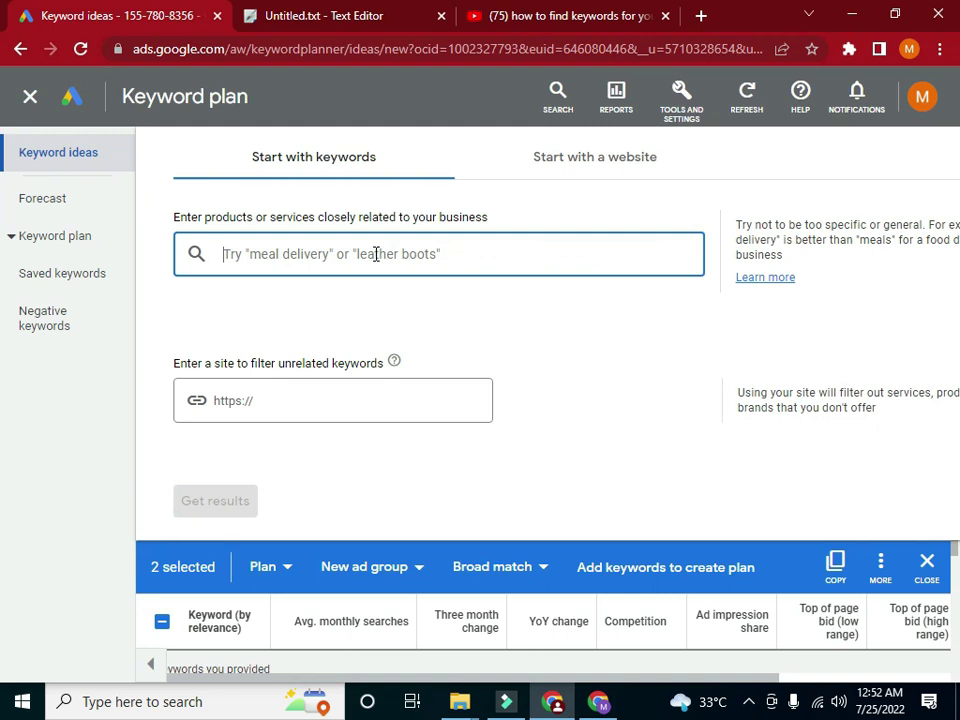
type("yout")
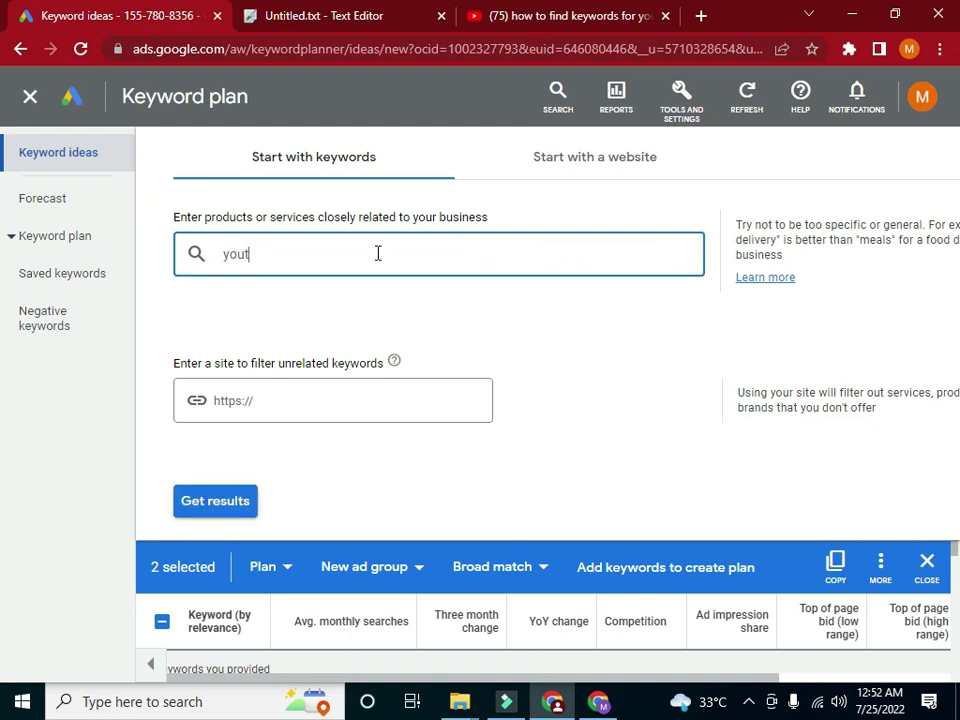
type("ube video seo")
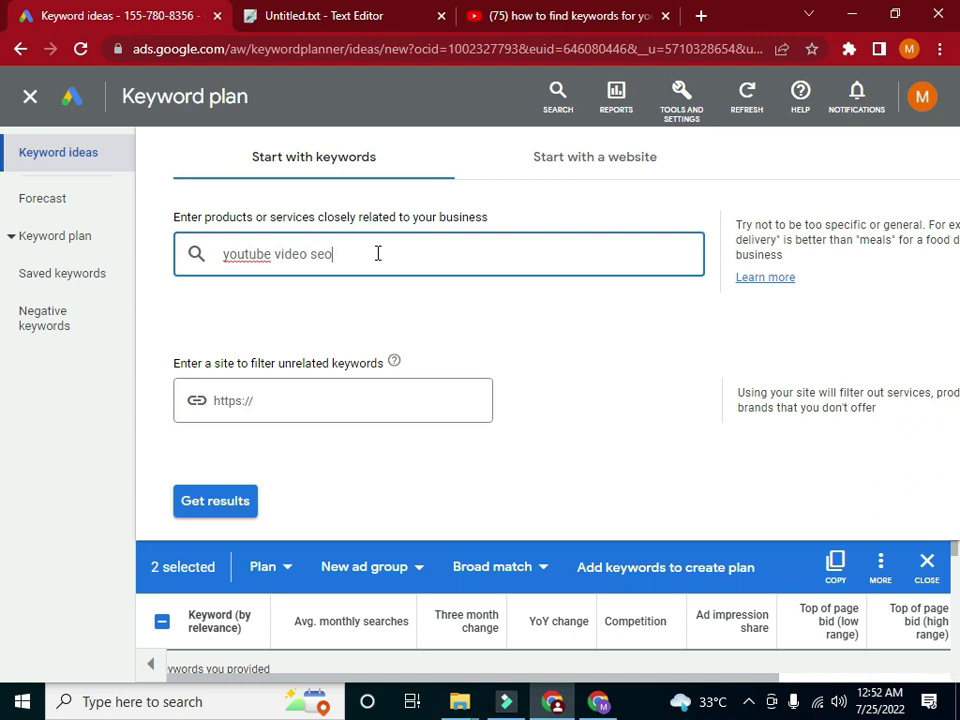
key("Return")
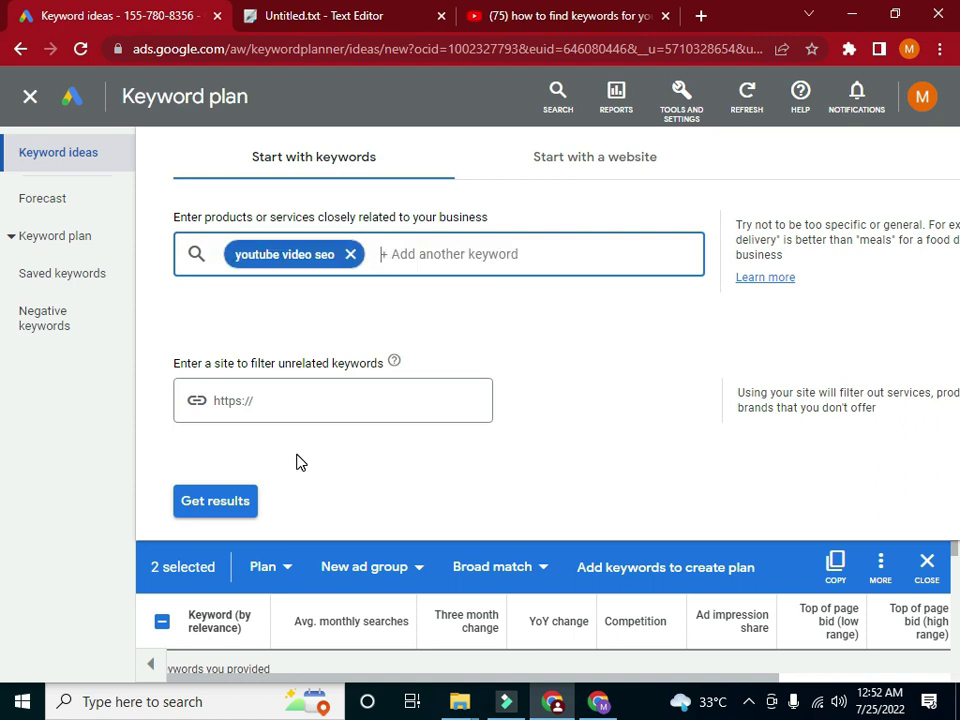
left_click(213, 505)
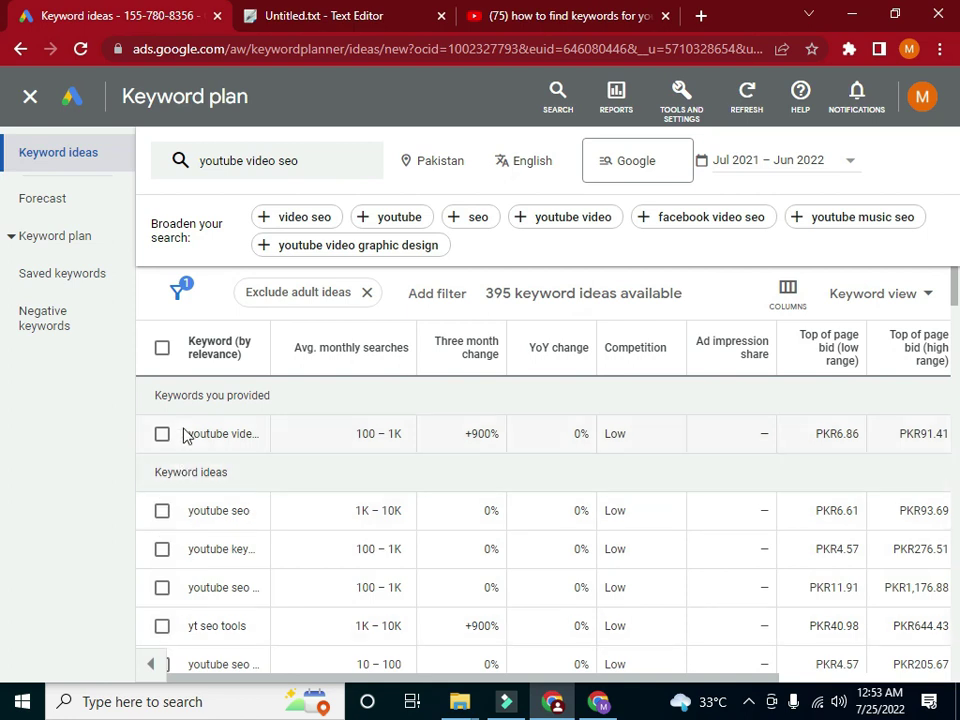
- Select the keywords "youtube seo" and "youtube video seo" and copy them to the clipboard
left_click(161, 512)
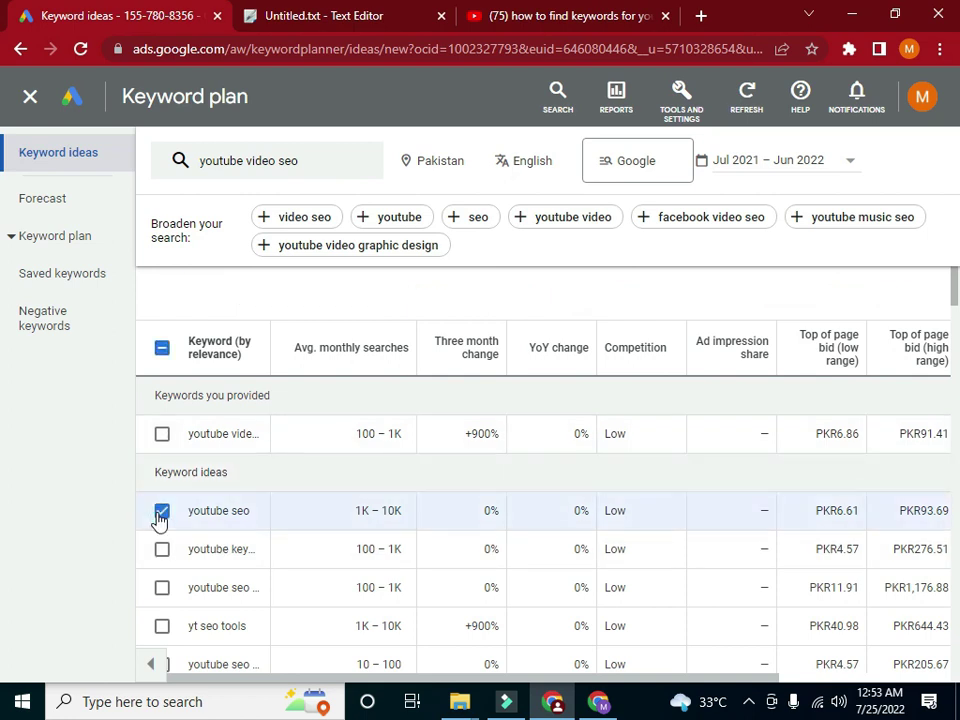
left_click(161, 433)
left_click(836, 287)
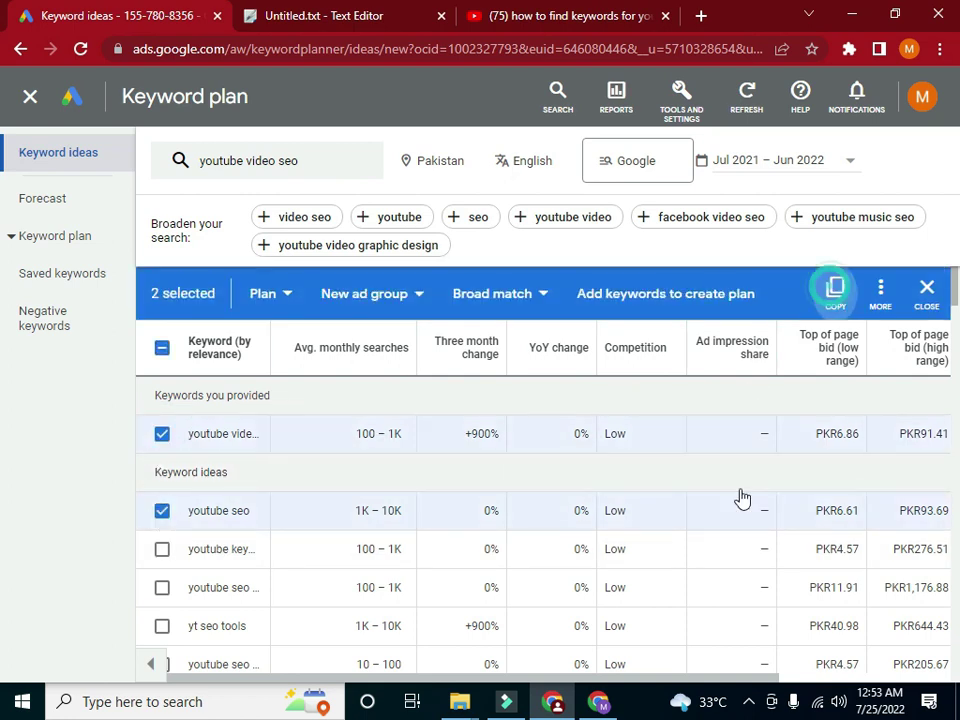
- Switch to YouTube Studio and replace "youtube seo" at the end of the video title with the copied keywords
key("alt+Tab")
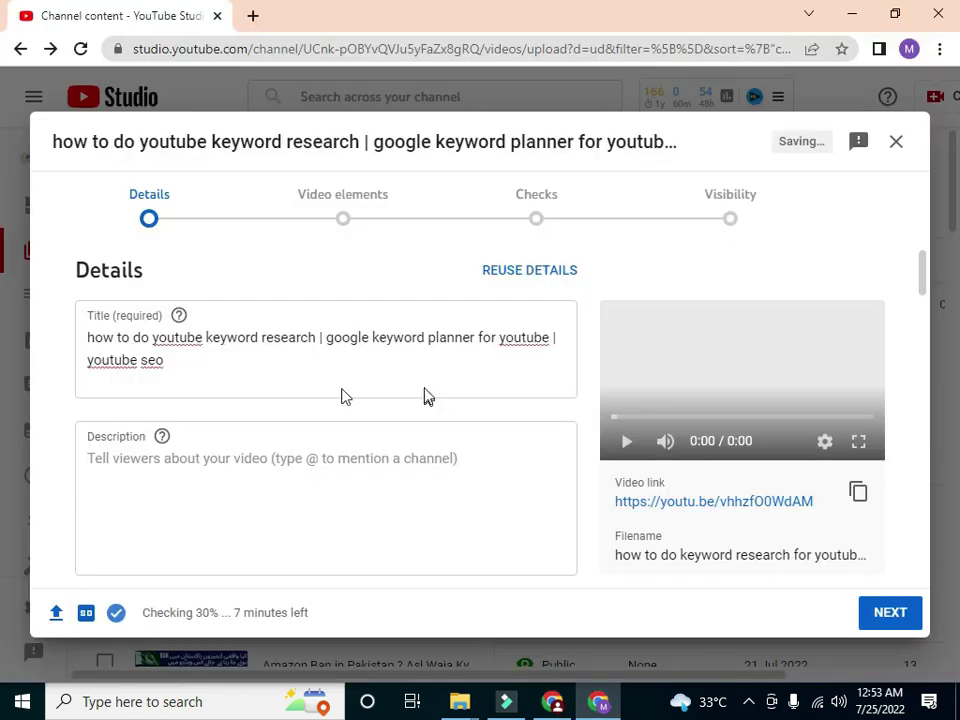
left_click(178, 356)
left_click_drag(167, 360, 87, 361)
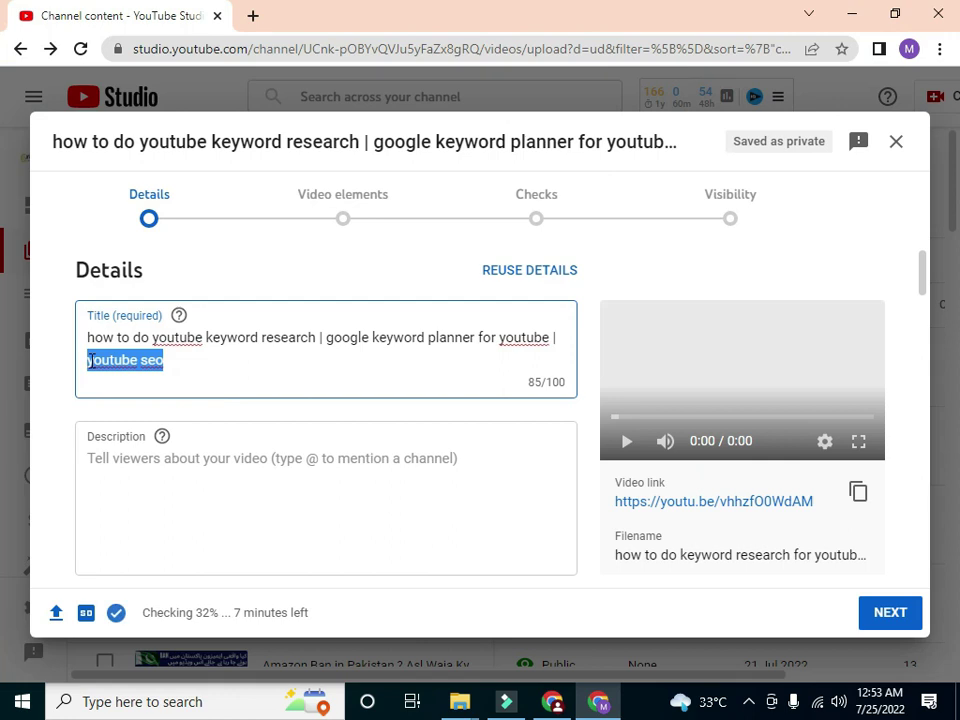
key("BackSpace")
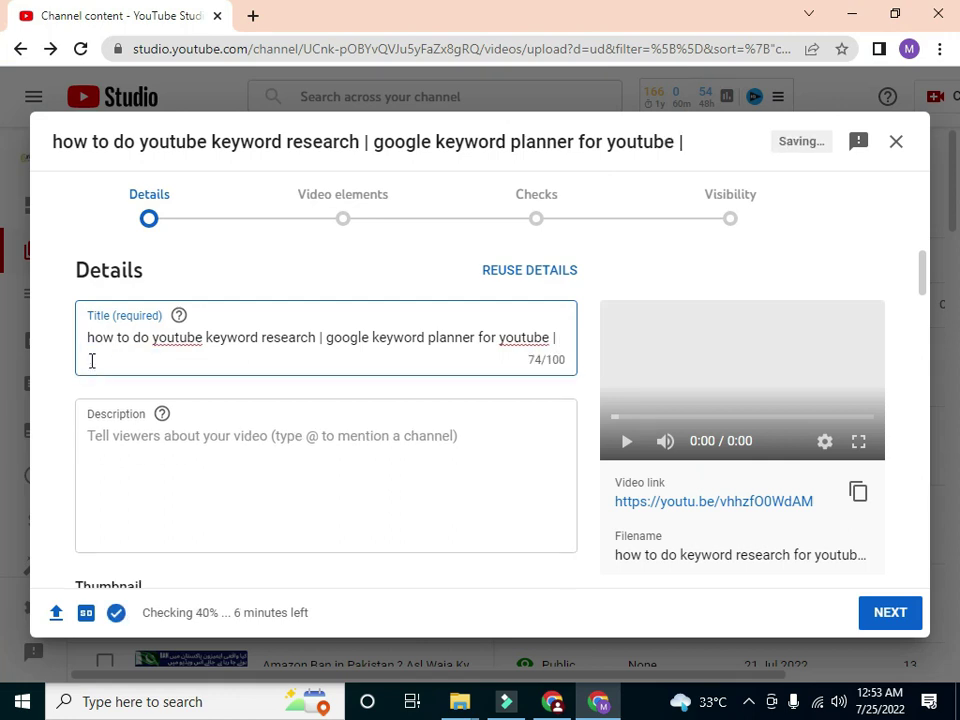
key("ctrl+v")
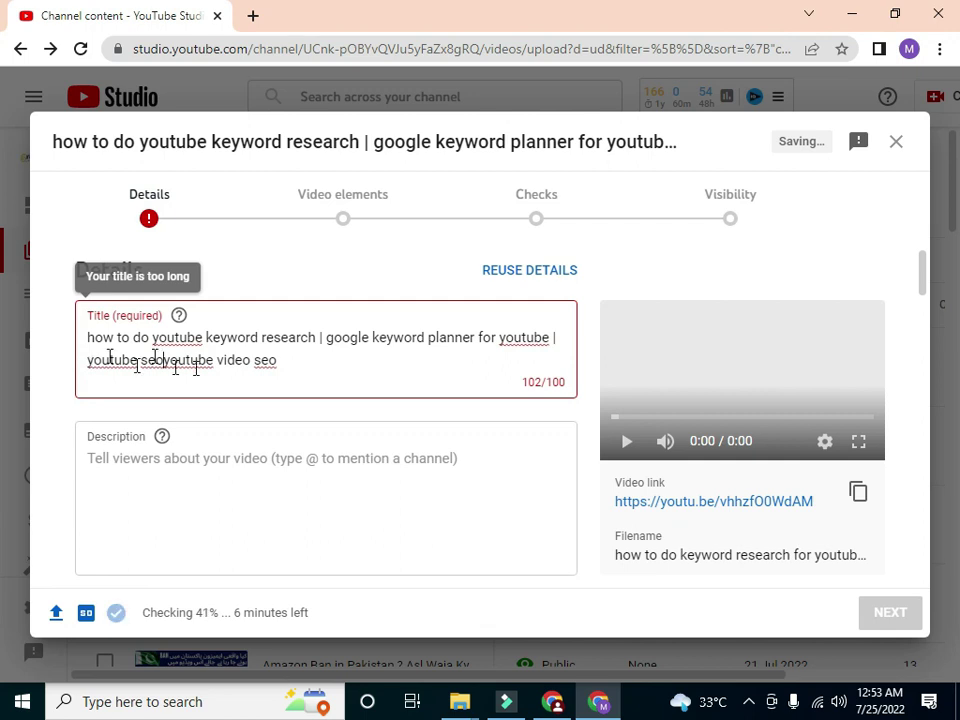
- Delete "youtube video seo" from the end of the video title
double_click(280, 362)
left_click_drag(281, 362, 162, 364)
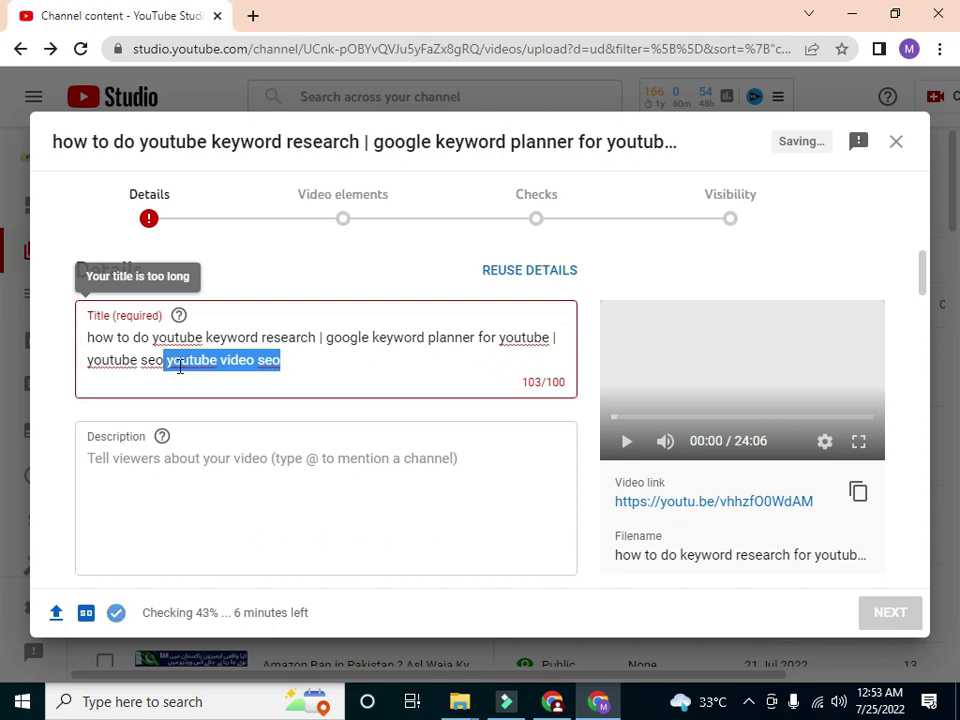
key("BackSpace")
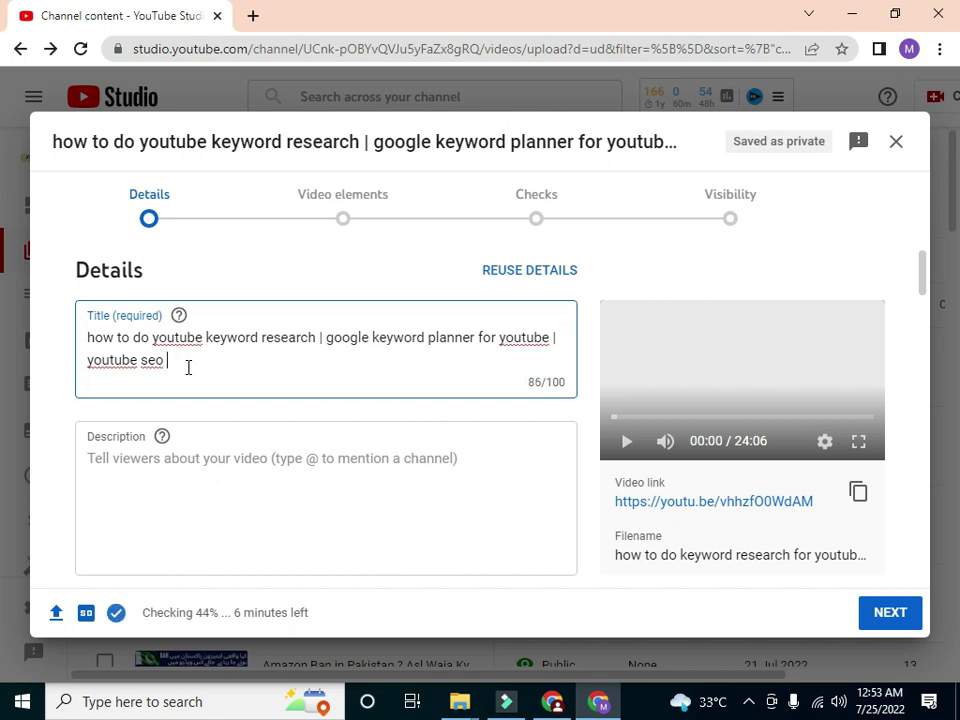
- Try ending the video title with "| expert commerc", and delete that addition again
type("| ")
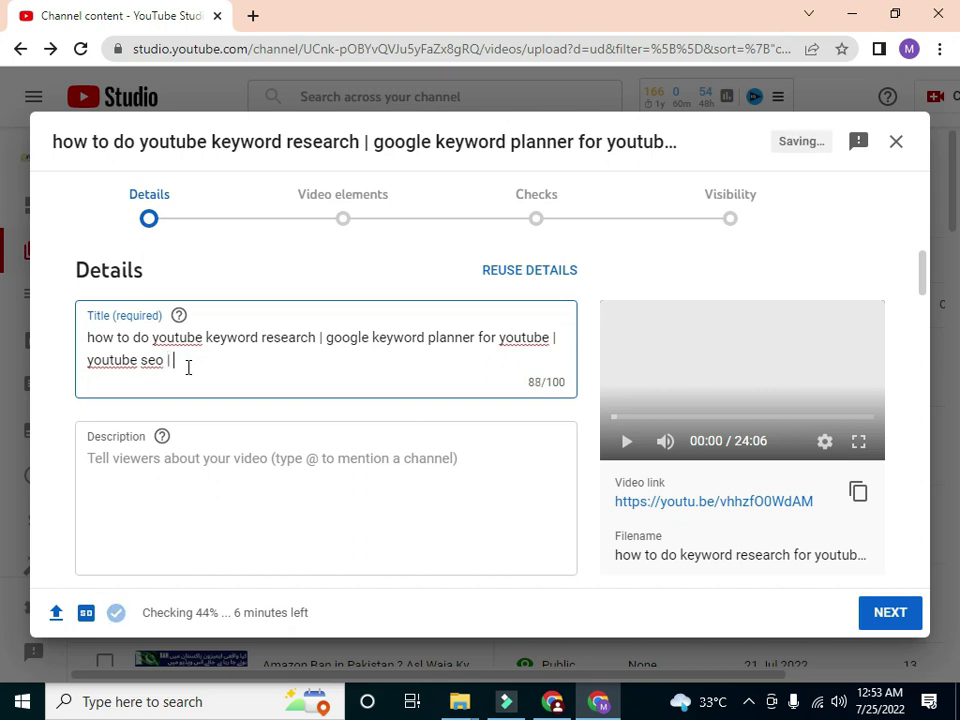
type("expe")
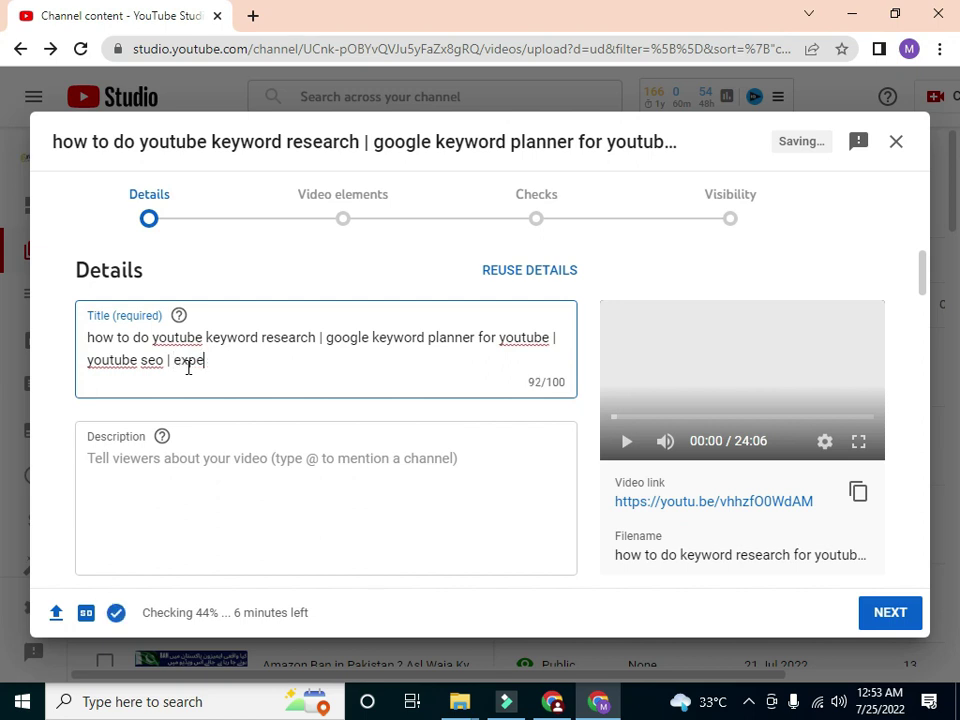
type("rt commerc")
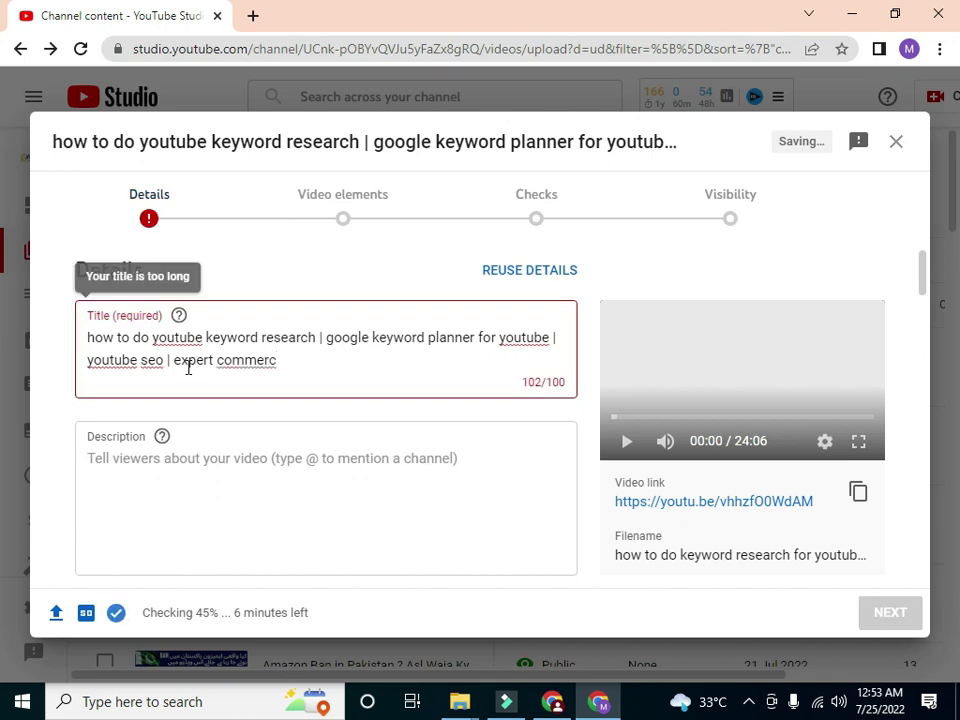
key("BackSpace")
key("BackSpace")
key("BackSpace")
key("BackSpace")
key("BackSpace")
key("BackSpace")
key("BackSpace")
key("BackSpace")
key("BackSpace")
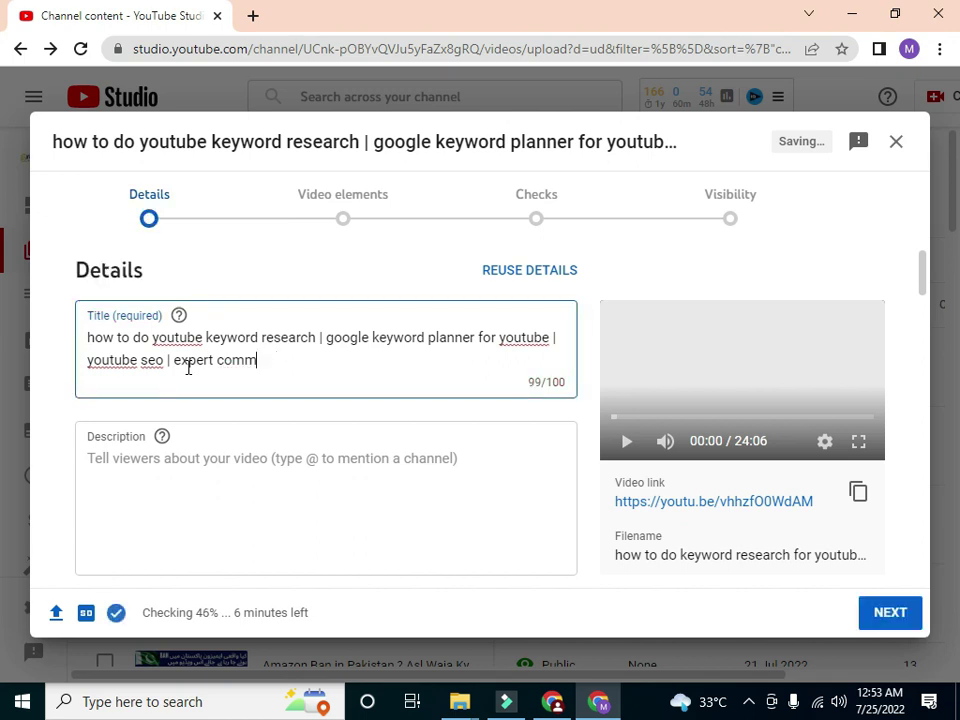
key("BackSpace")
key("BackSpace")
key("BackSpace")
key("BackSpace")
key("BackSpace")
key("BackSpace")
key("BackSpace")
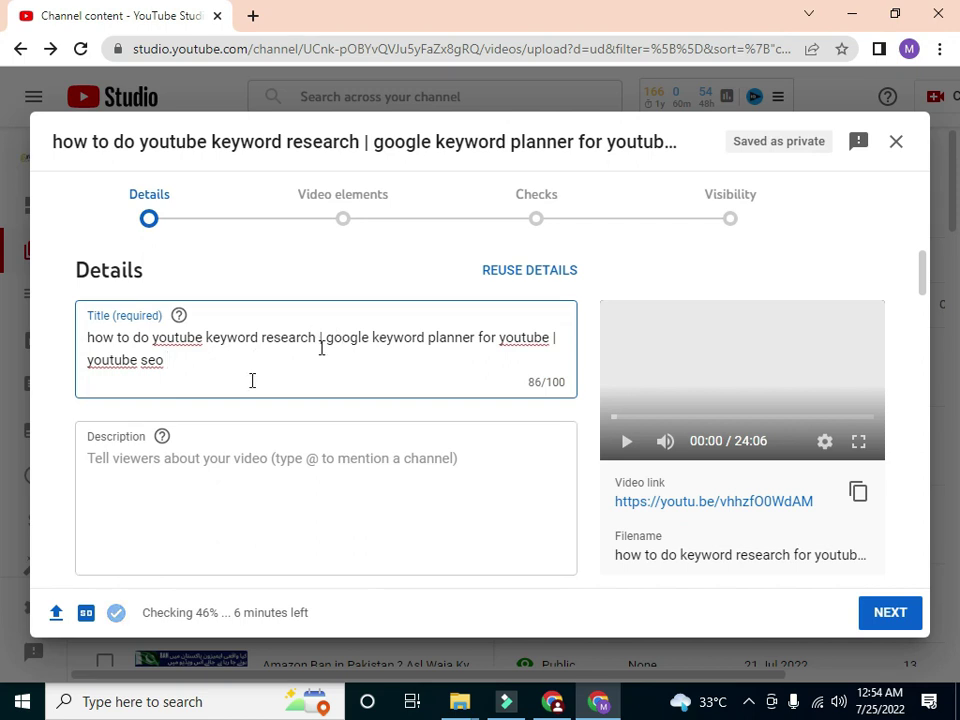
- Insert "for video" after "how to do youtube keyword research" in the video title
left_click(317, 337)
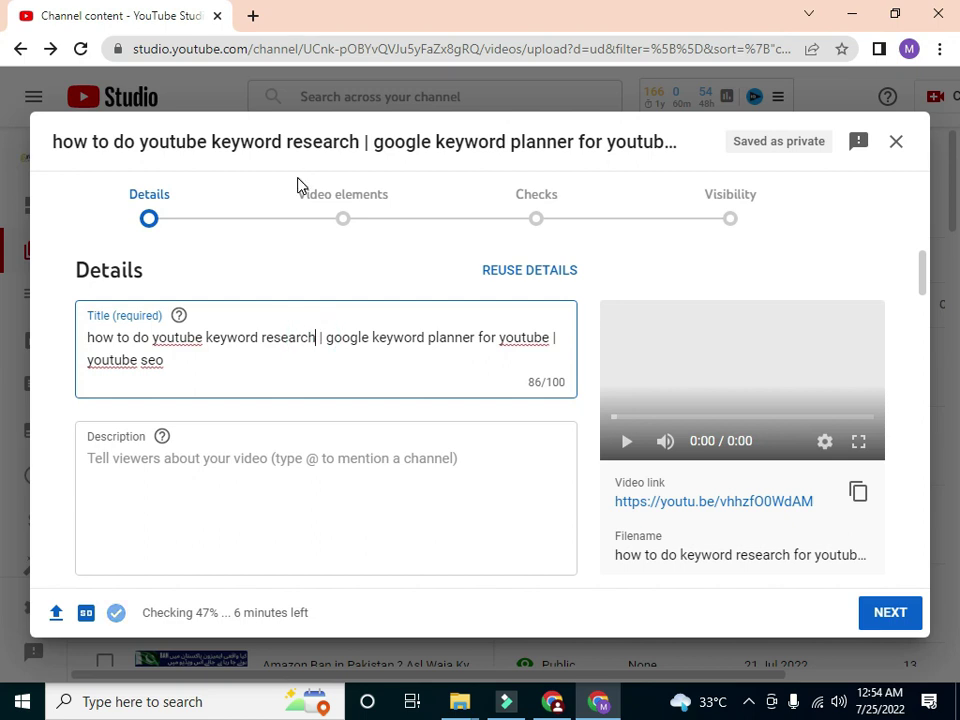
type("for yo")
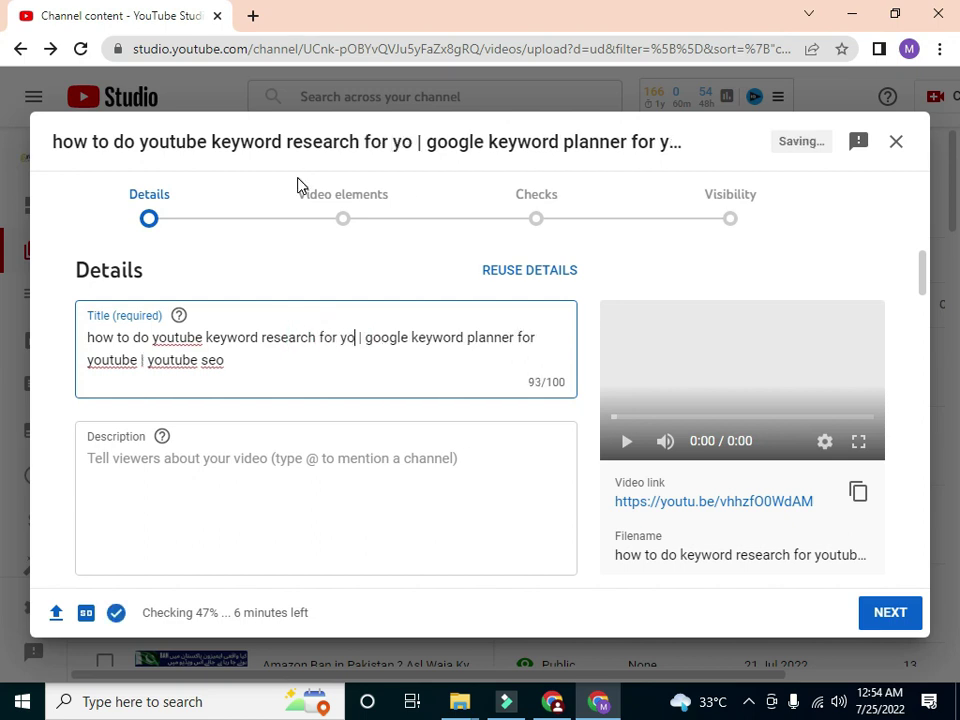
type("utu")
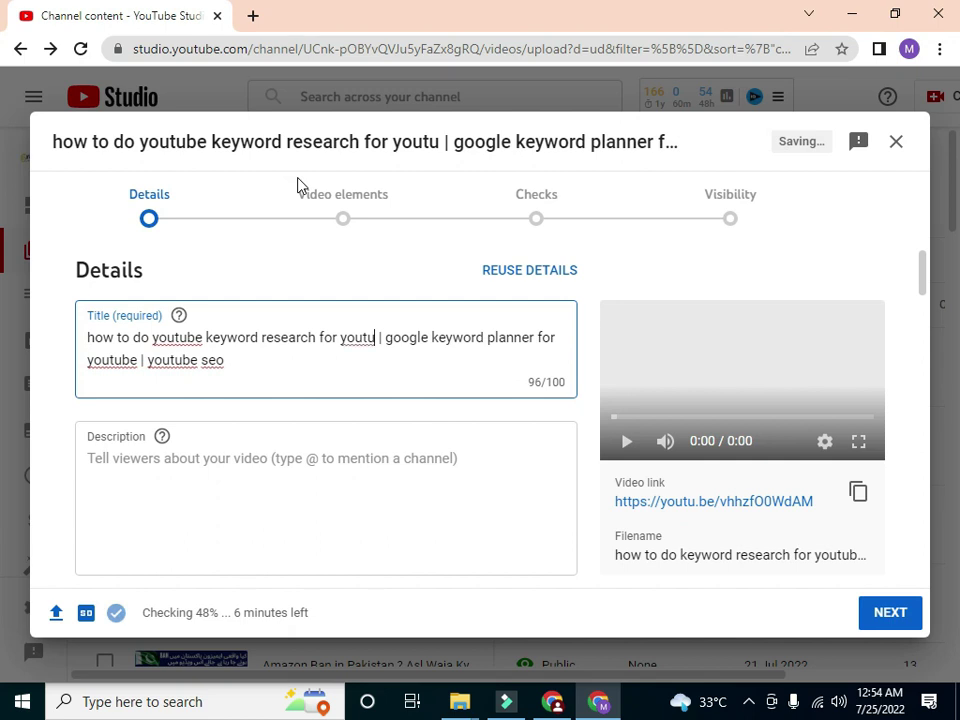
key("BackSpace")
key("BackSpace")
key("BackSpace")
key("BackSpace")
key("BackSpace")
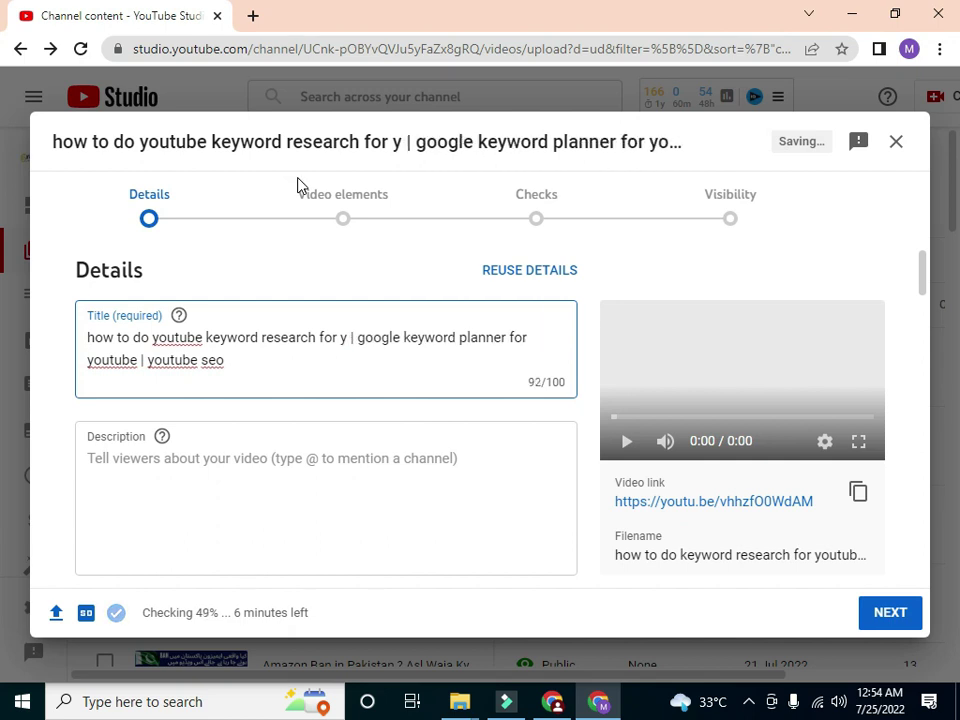
type("video")
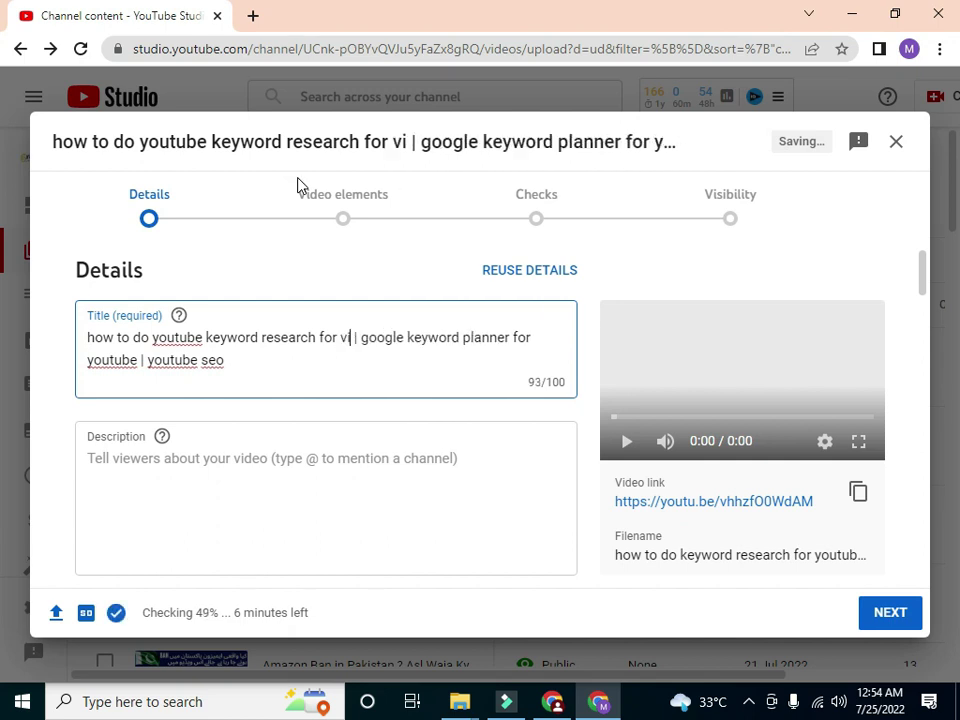
left_click(242, 365)
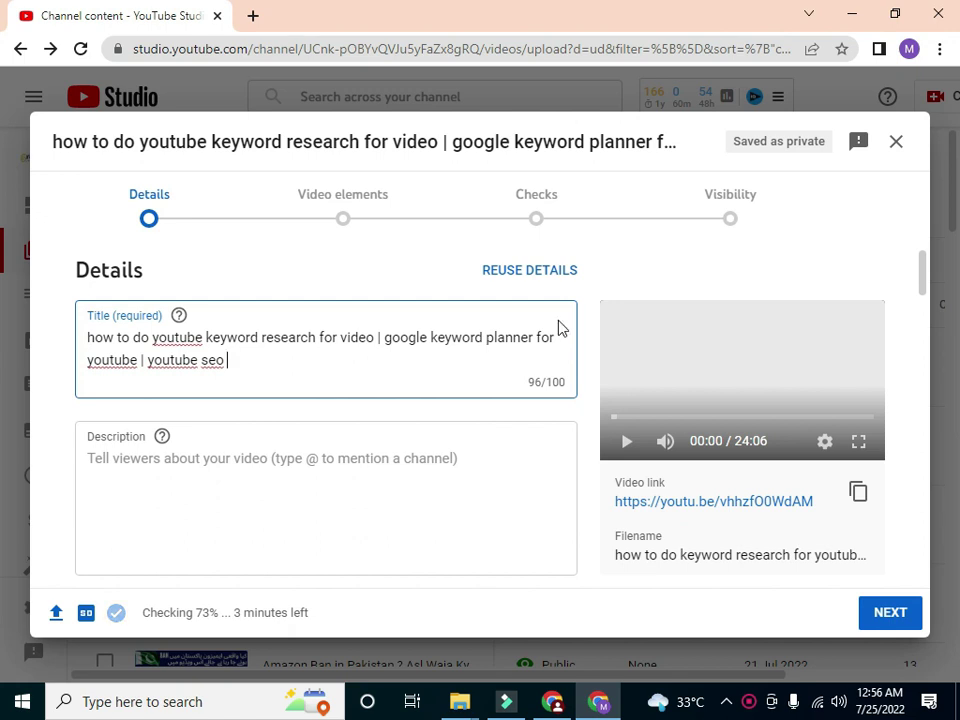
- Start the video description with the greeting line "asslam o alaikum" and begin a new line
left_click(355, 465)
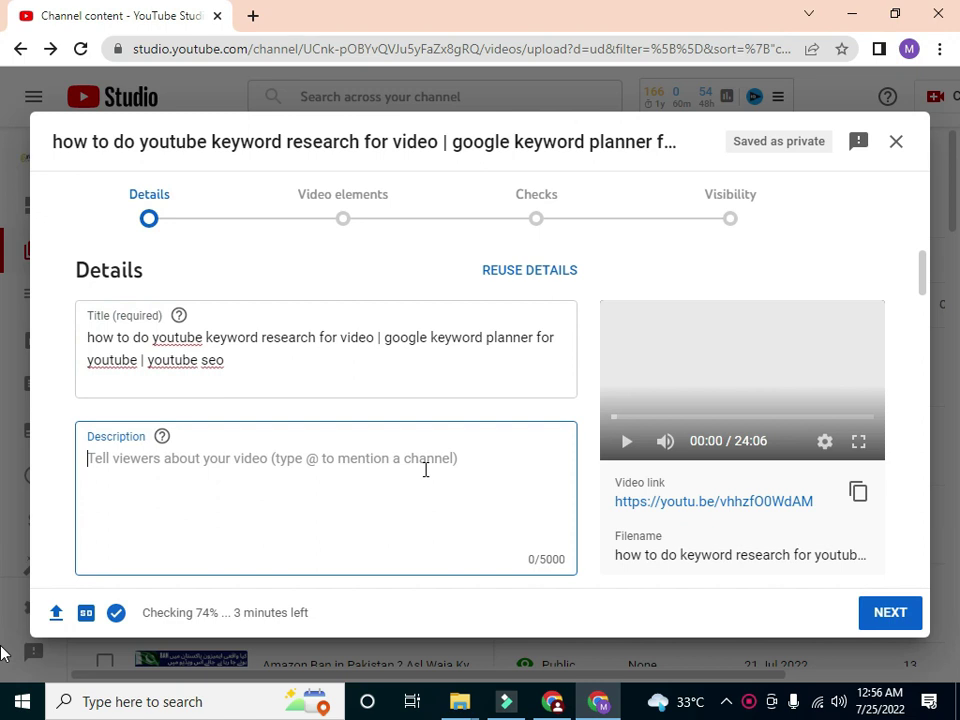
left_click(159, 480)
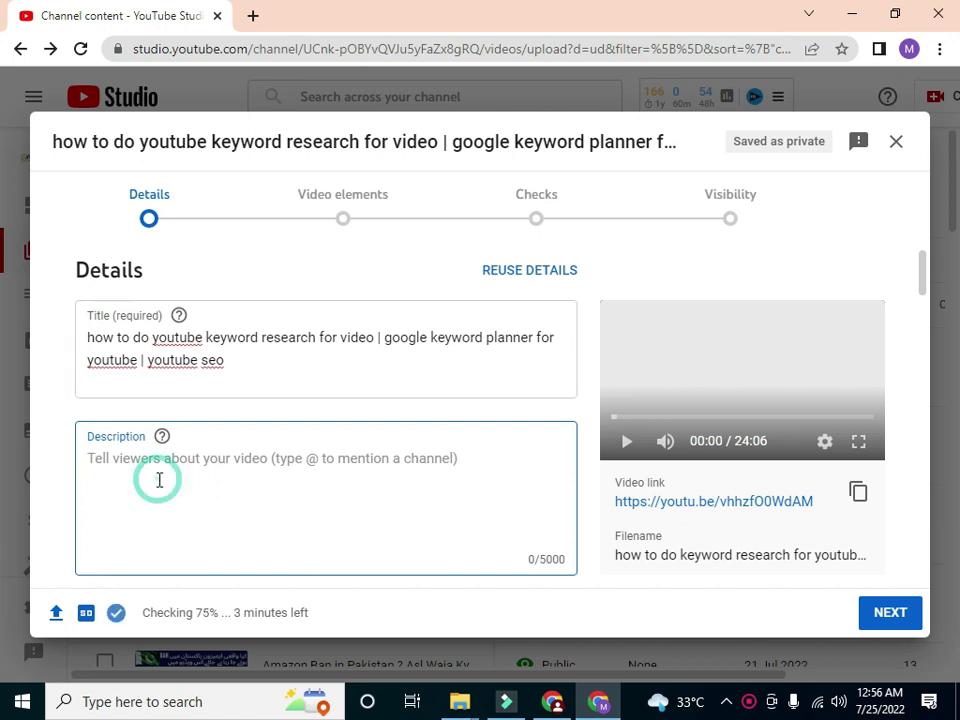
type("ass")
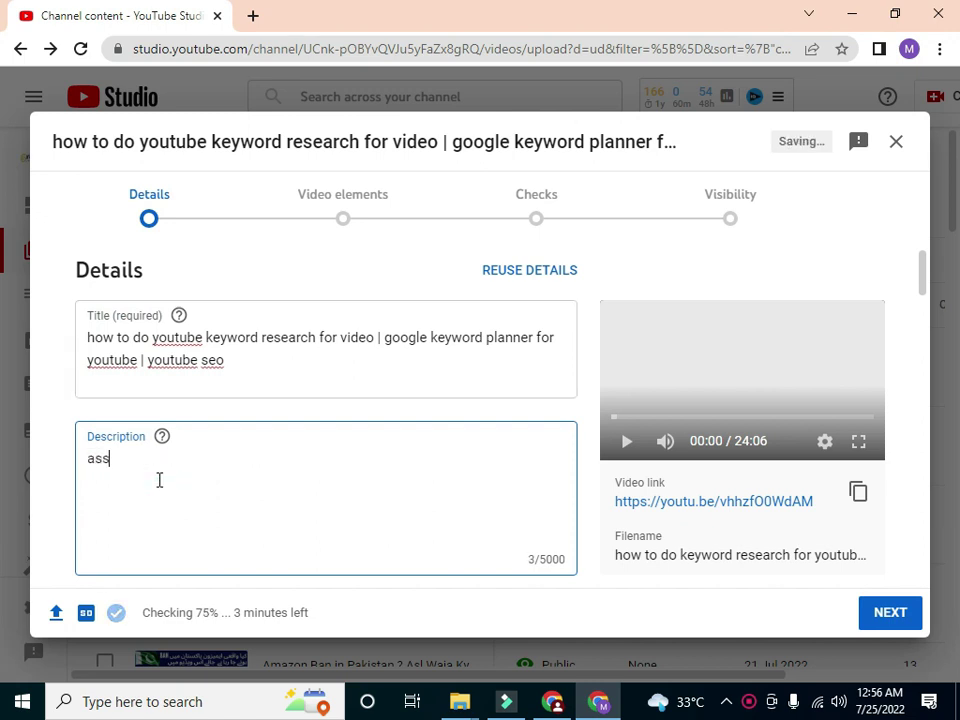
type("lam o a")
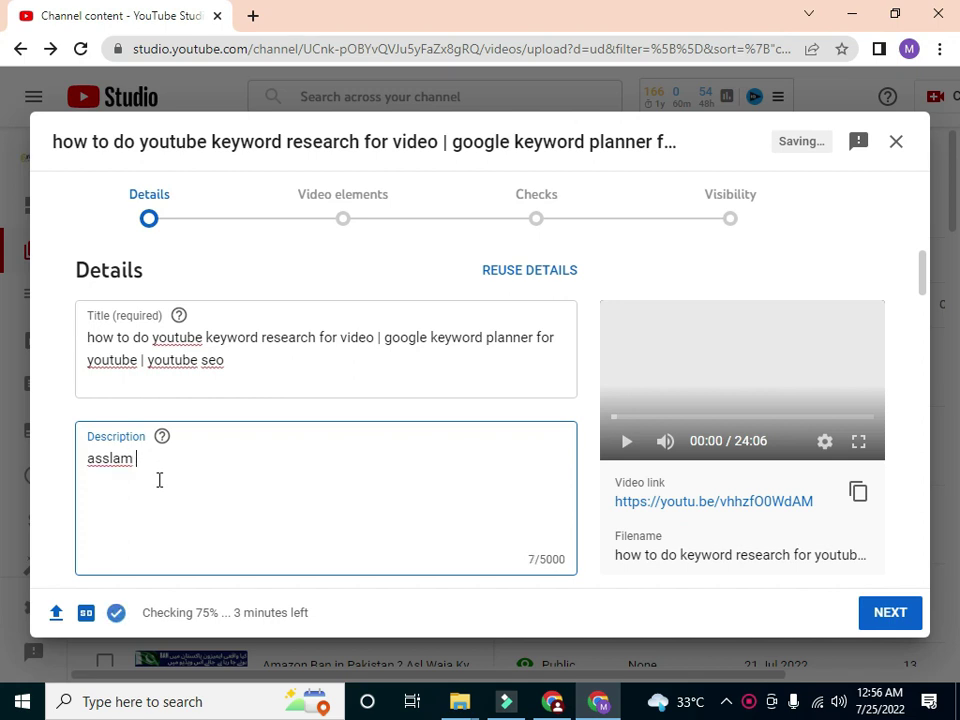
type("laikumn")
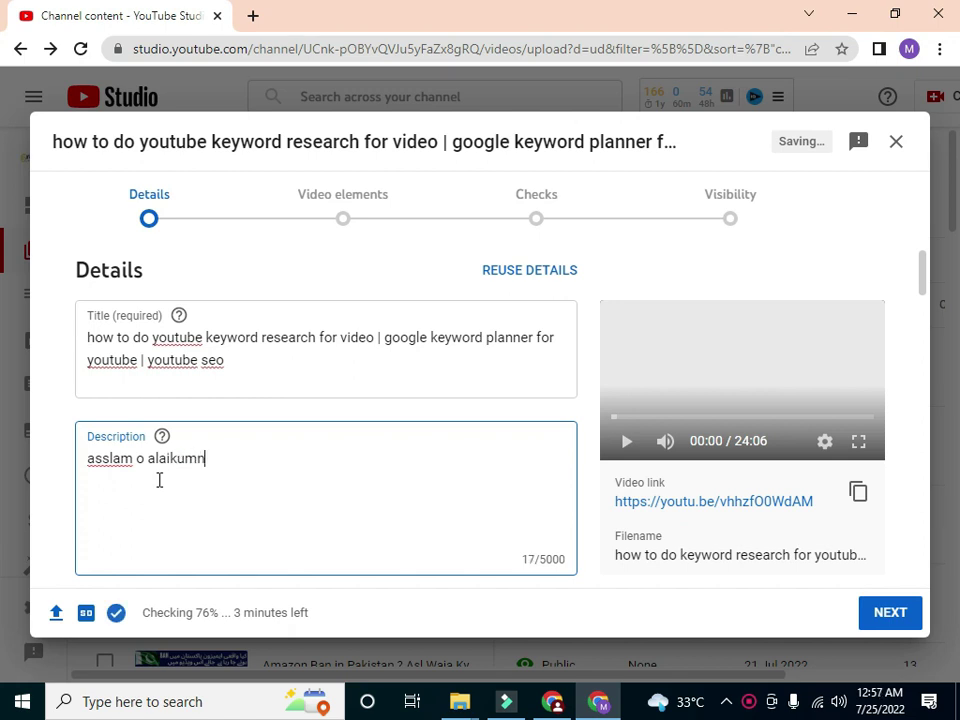
key("BackSpace")
key("Return")
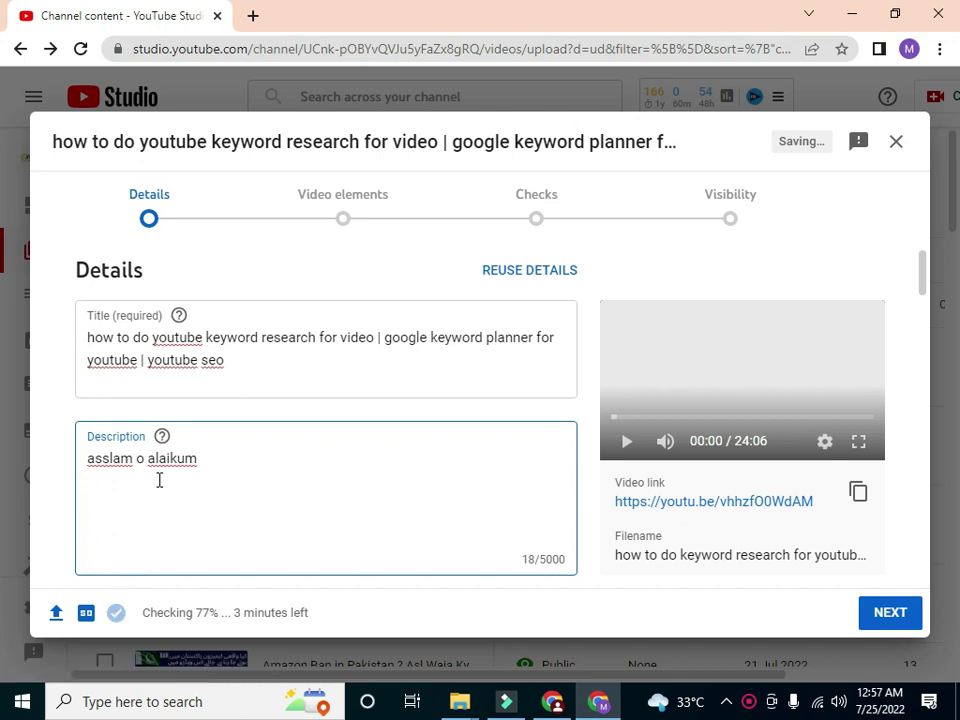
- Write "In this video i will tell you about youtube seo" as the second line of the description
type("in")
key("BackSpace")
key("BackSpace")
key("BackSpace")
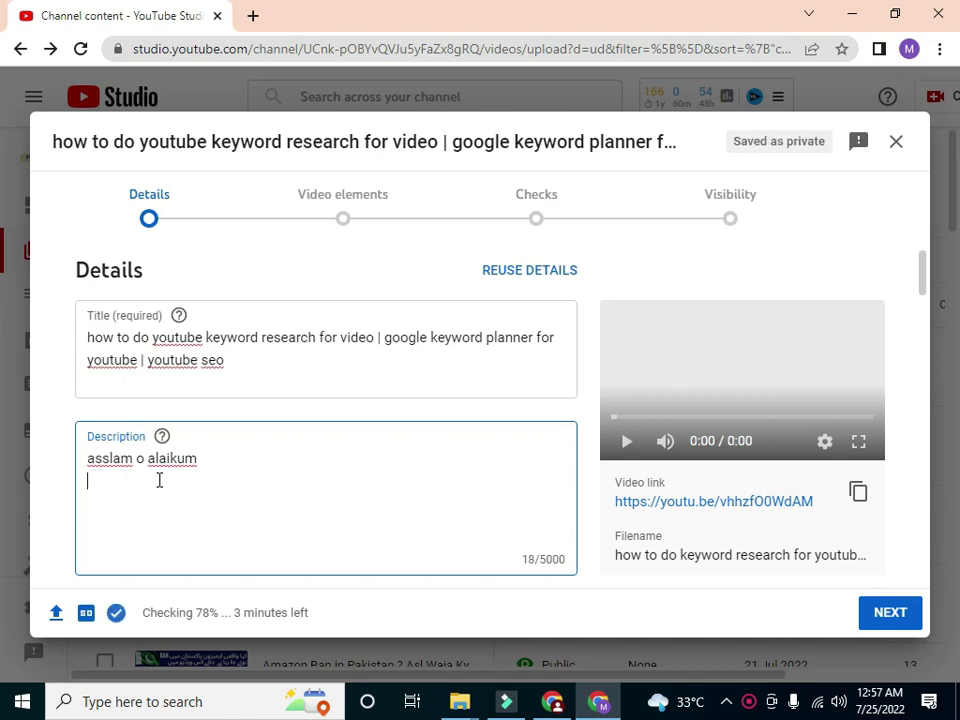
type("I")
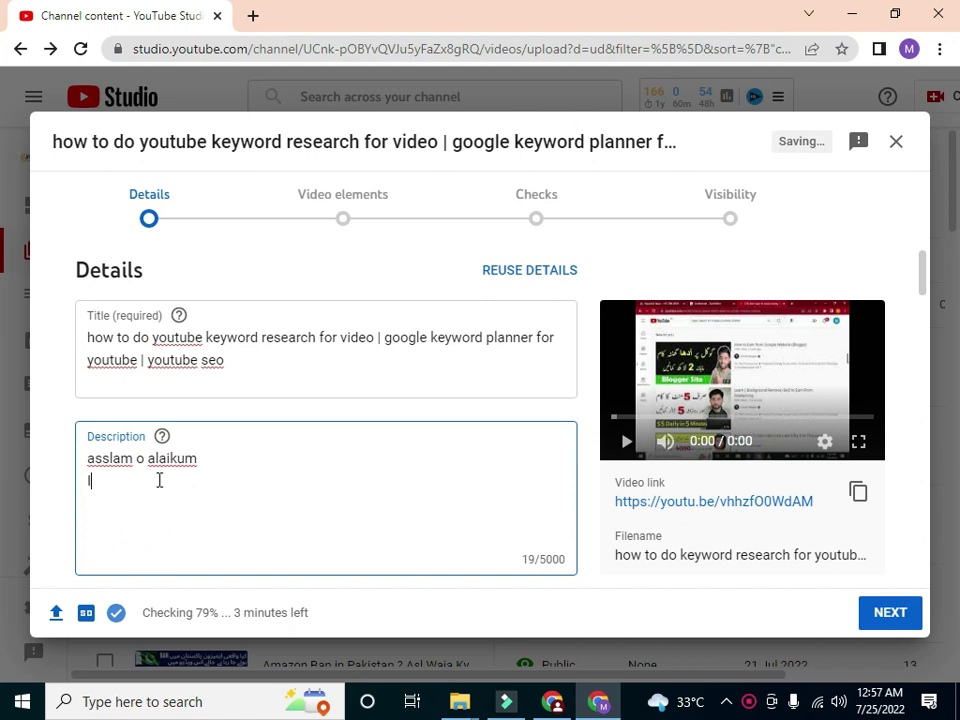
type("n this")
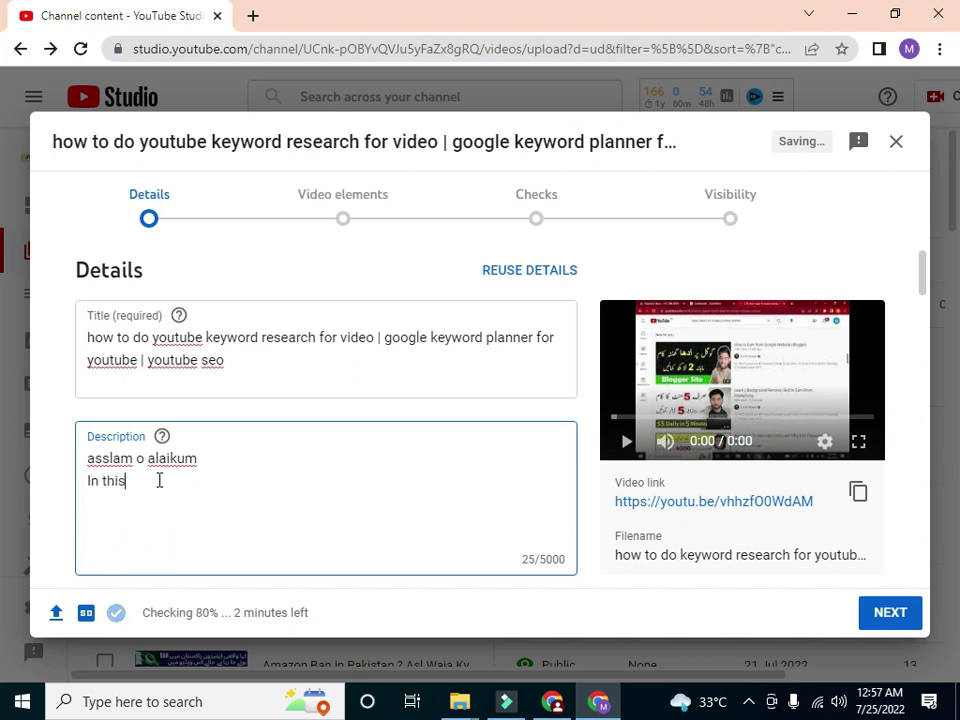
type(" video")
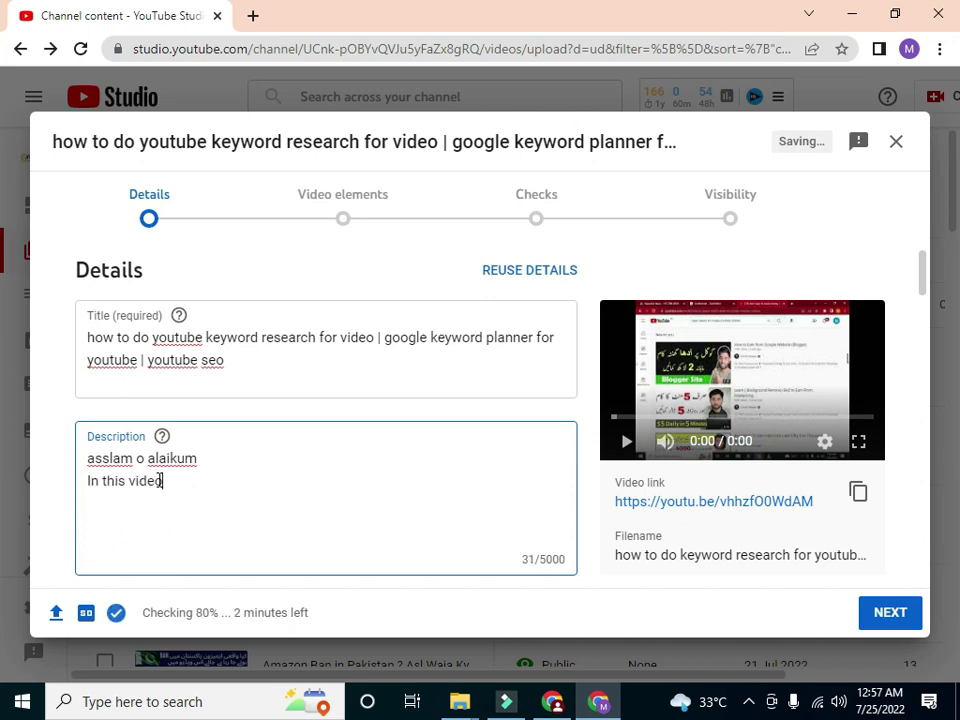
type(" i will t")
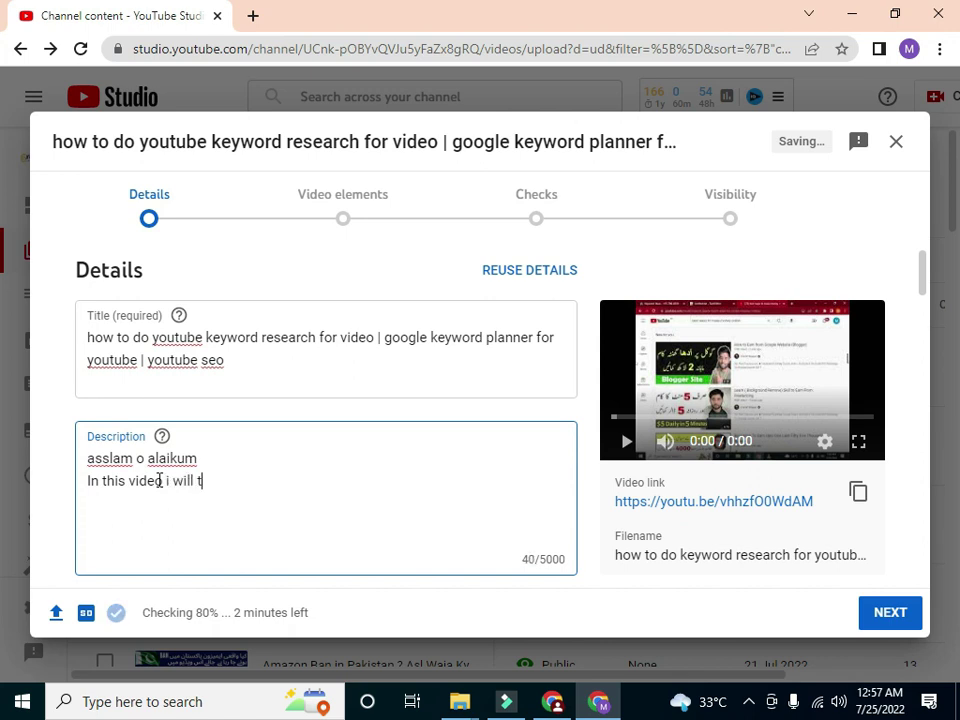
type("eoll")
key("BackSpace")
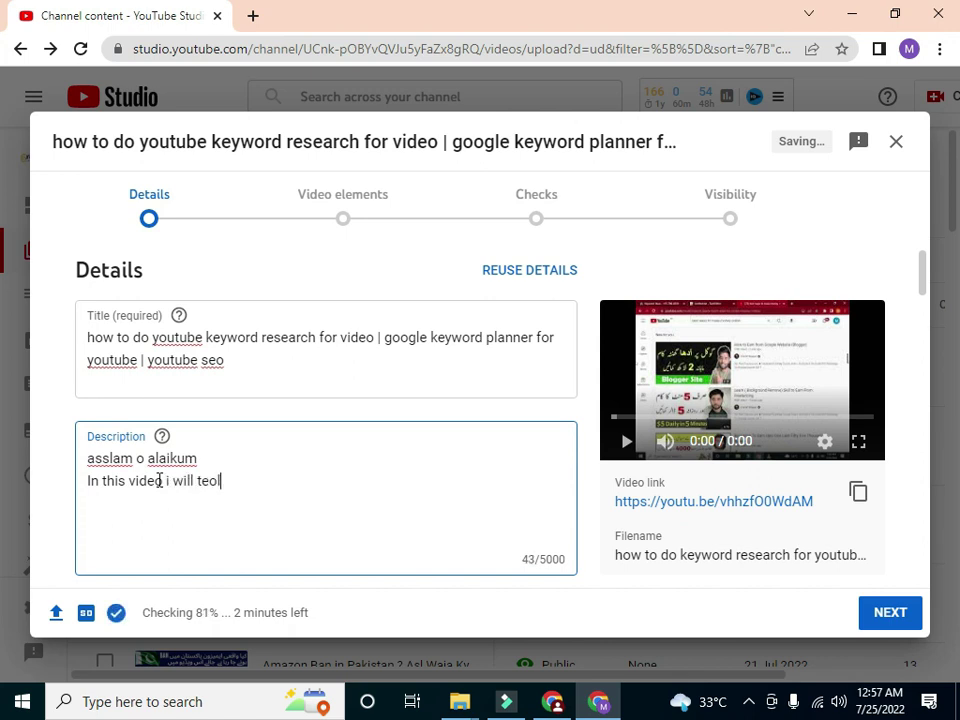
key("BackSpace")
key("BackSpace")
type("ll you abou")
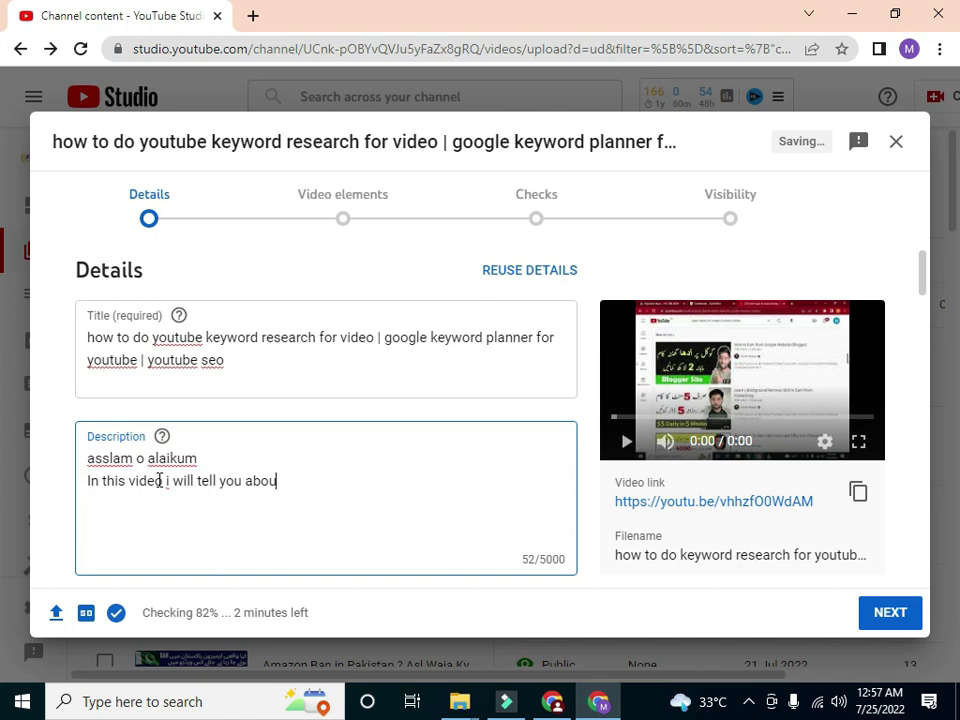
type("t")
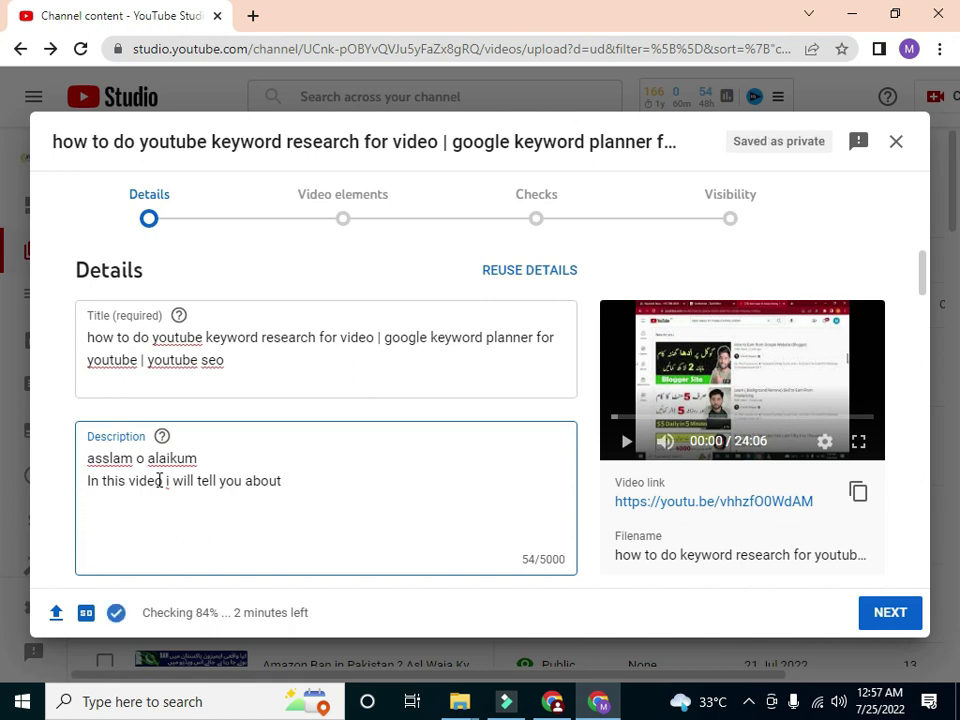
type("youtube seo")
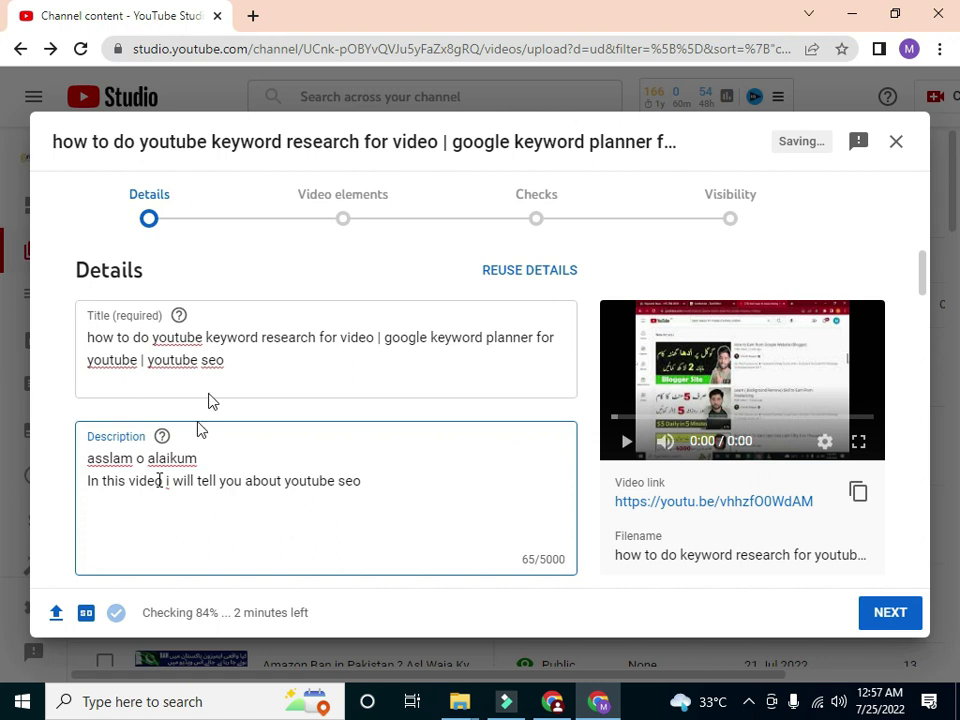
- Insert "video" between "youtube" and "seo" in the description's second line and end the sentence with a period
left_click(333, 481)
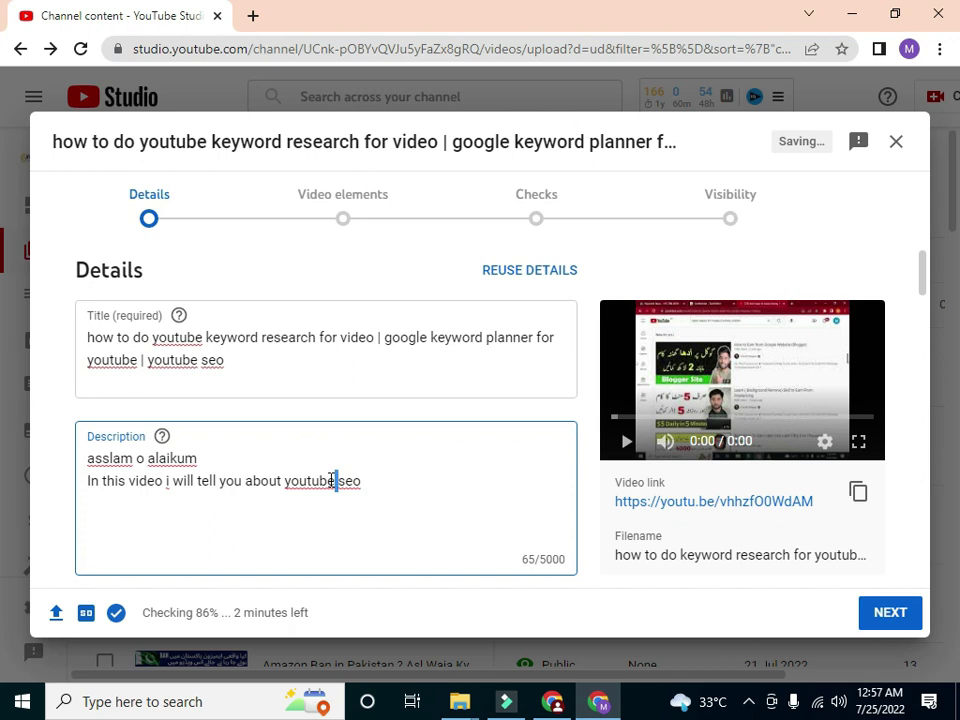
type("vide")
key("BackSpace")
key("BackSpace")
key("BackSpace")
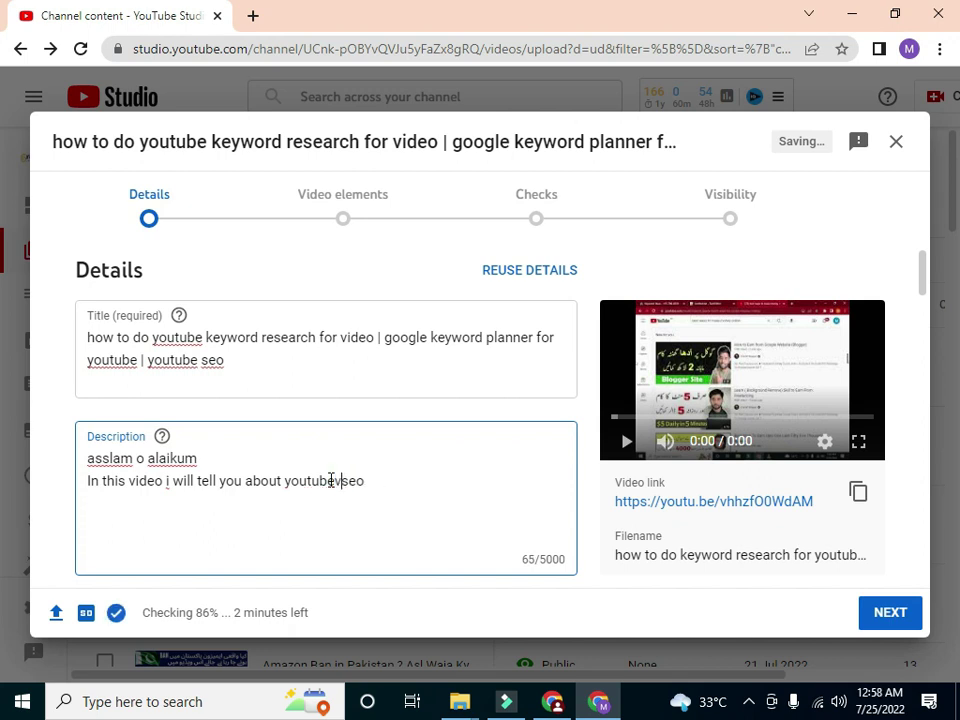
key("BackSpace")
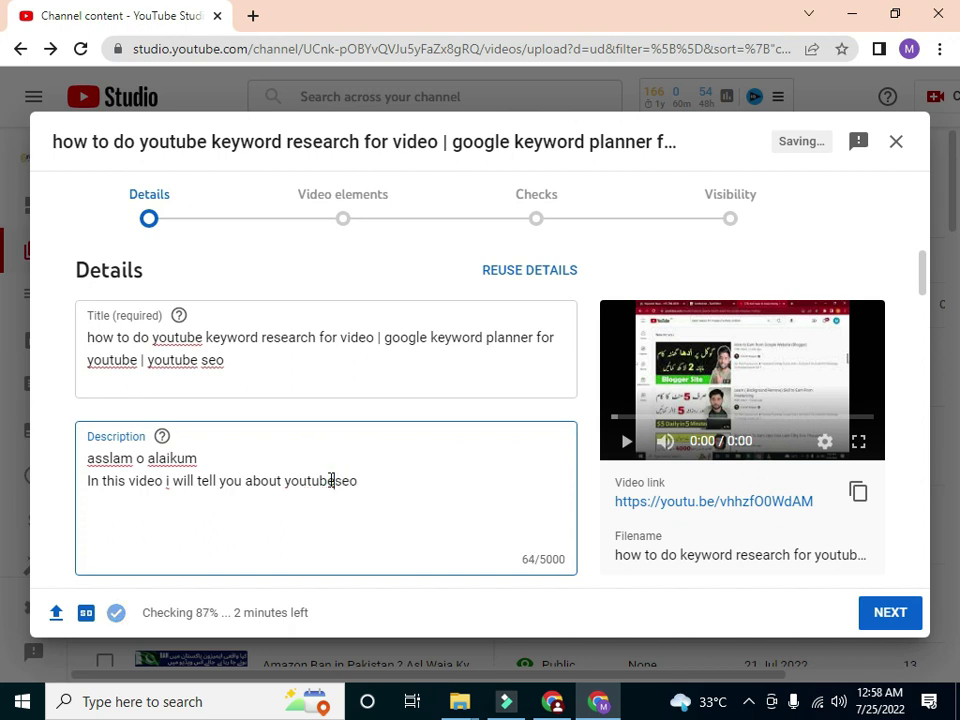
type("vid")
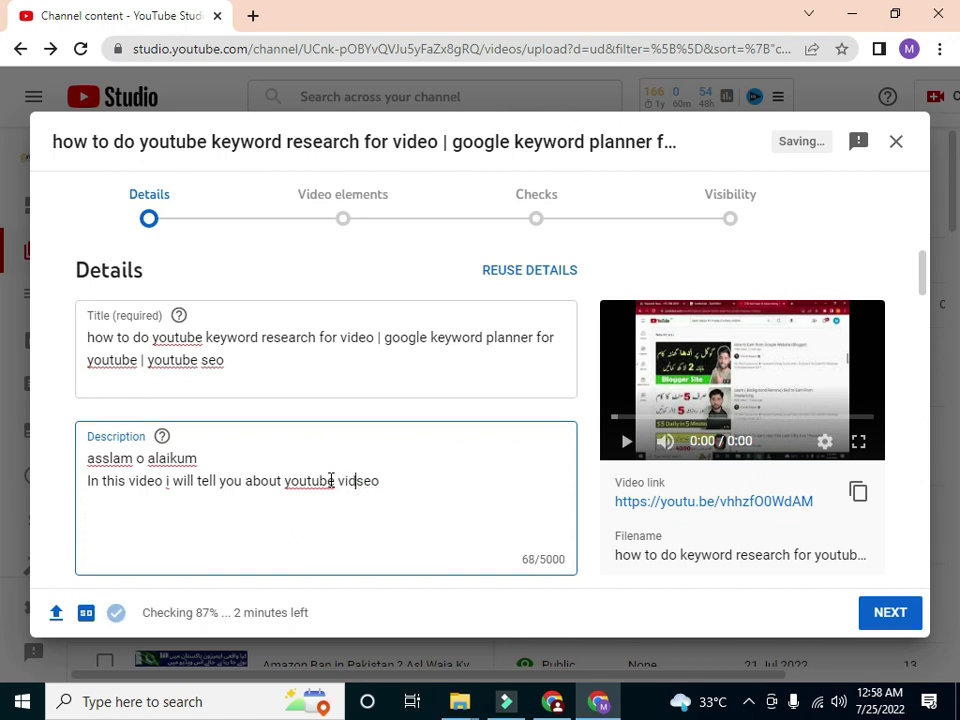
type("eo")
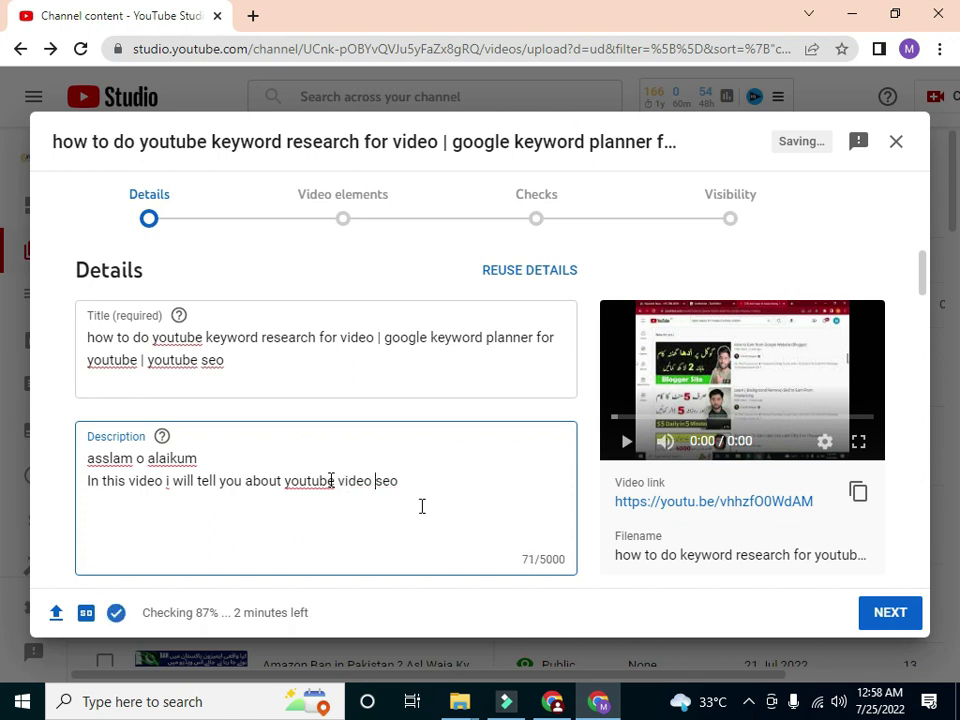
left_click(401, 481)
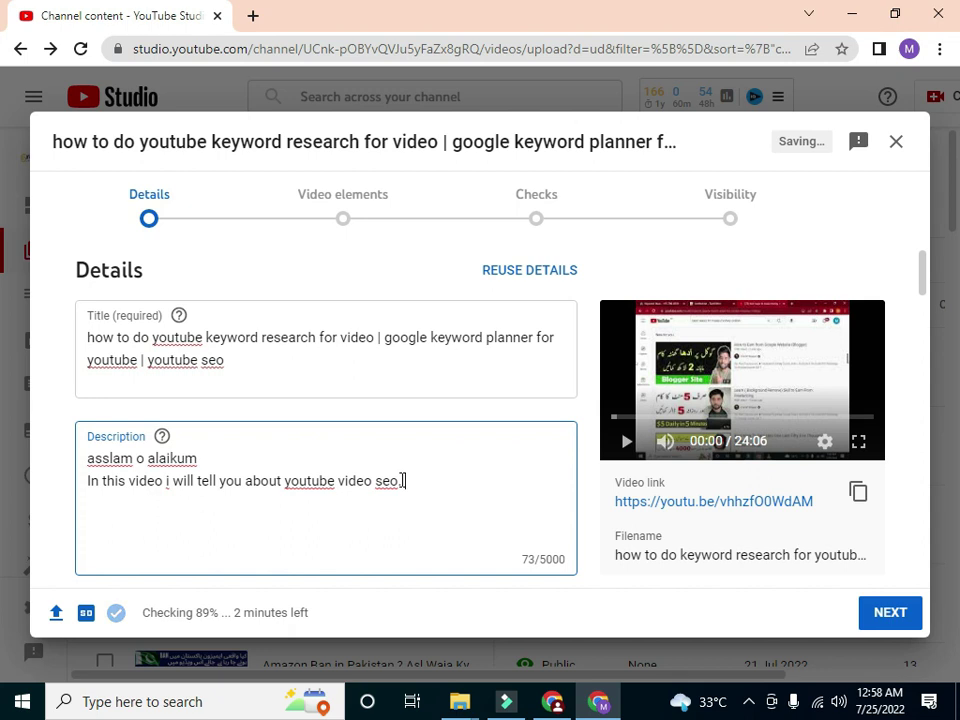
type(".")
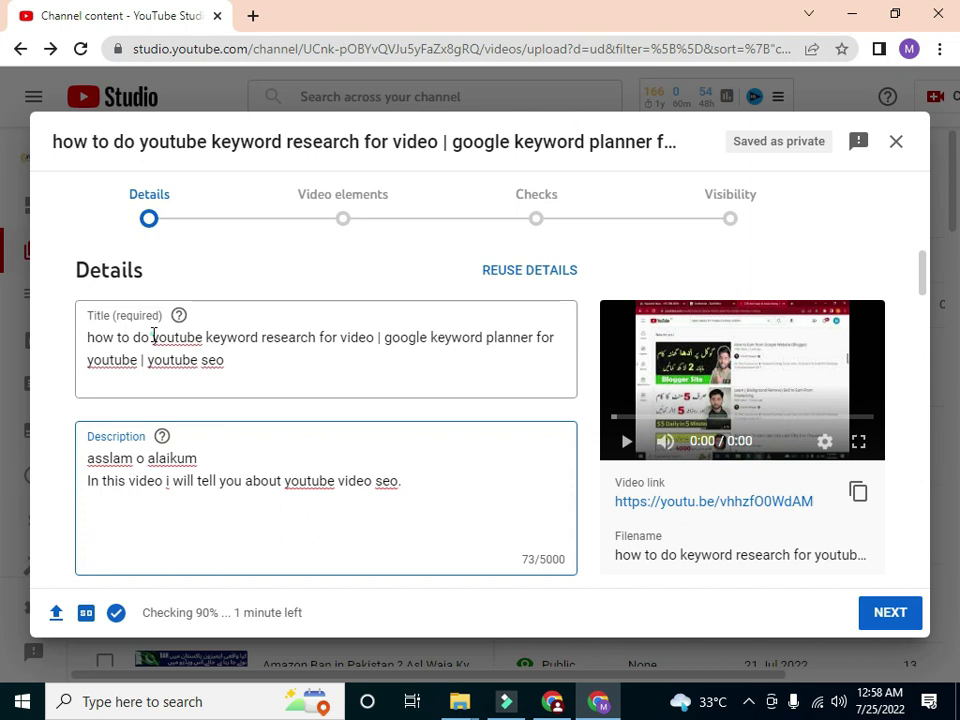
- Switch to the keyword list in Text Editor and select the line "youtube keyword research"
key("alt+Tab")
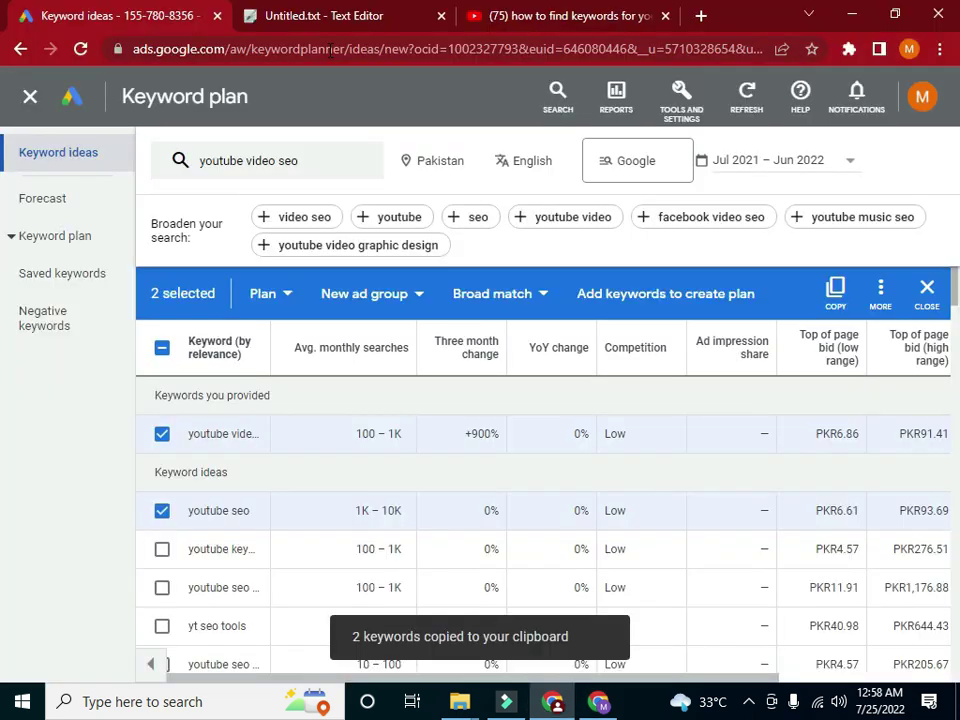
left_click(320, 17)
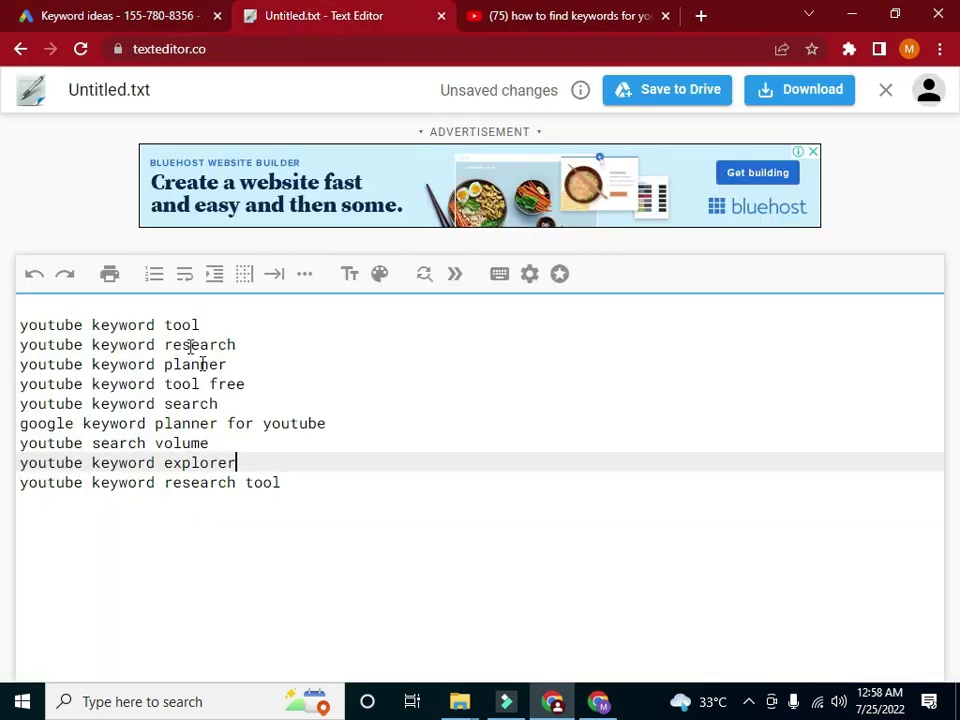
left_click_drag(22, 344, 242, 356)
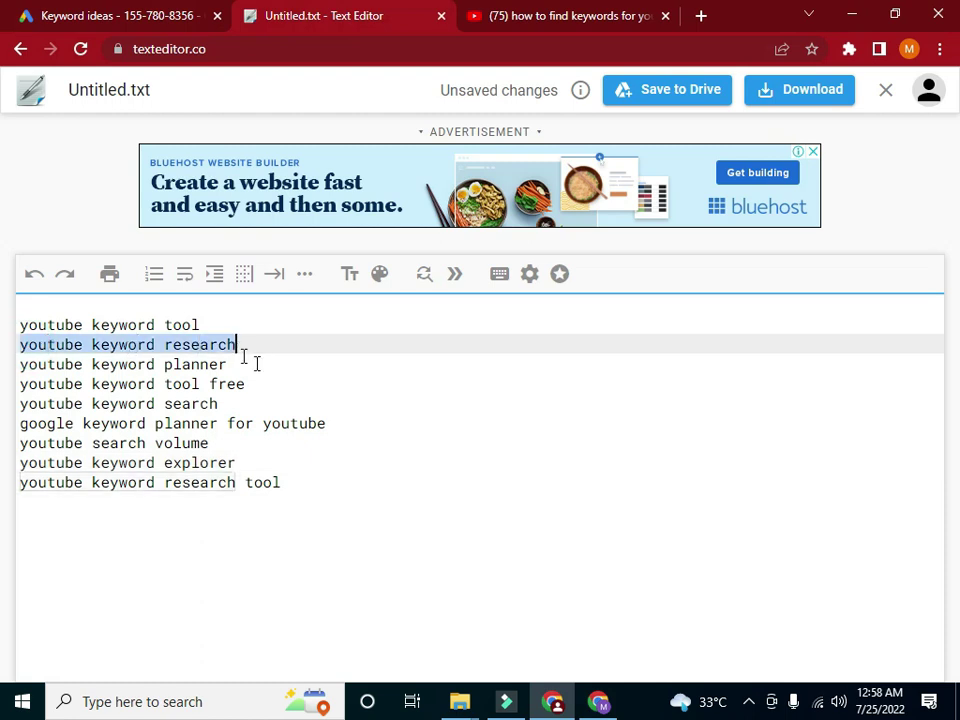
- Switch back to the YouTube Studio upload and continue the description with "this is second part of youtube seo complete course in"
left_click(606, 701)
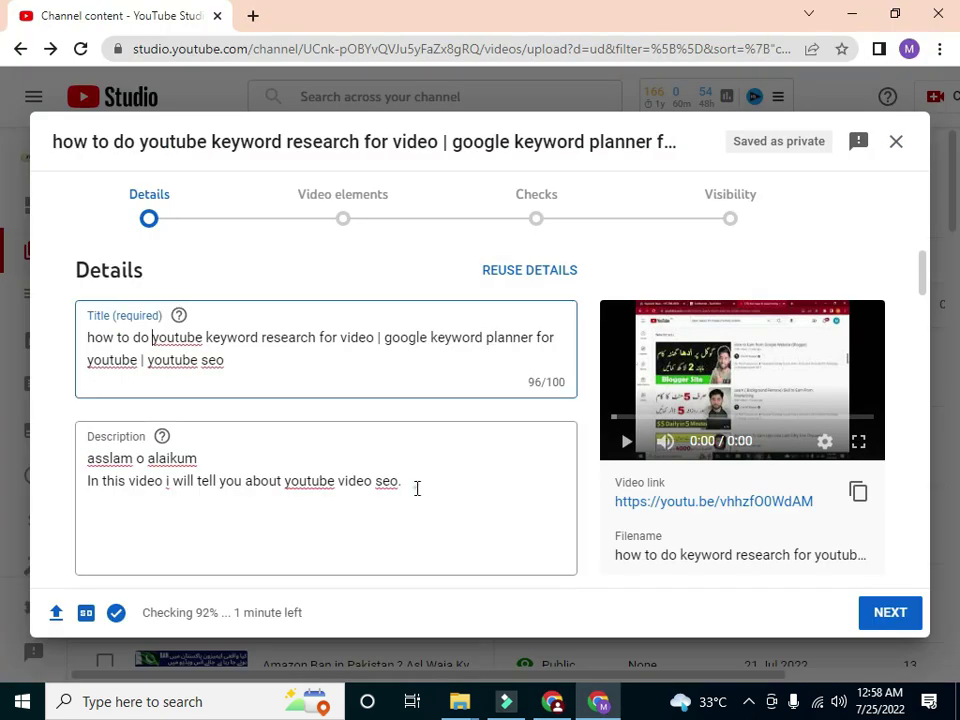
left_click(338, 437)
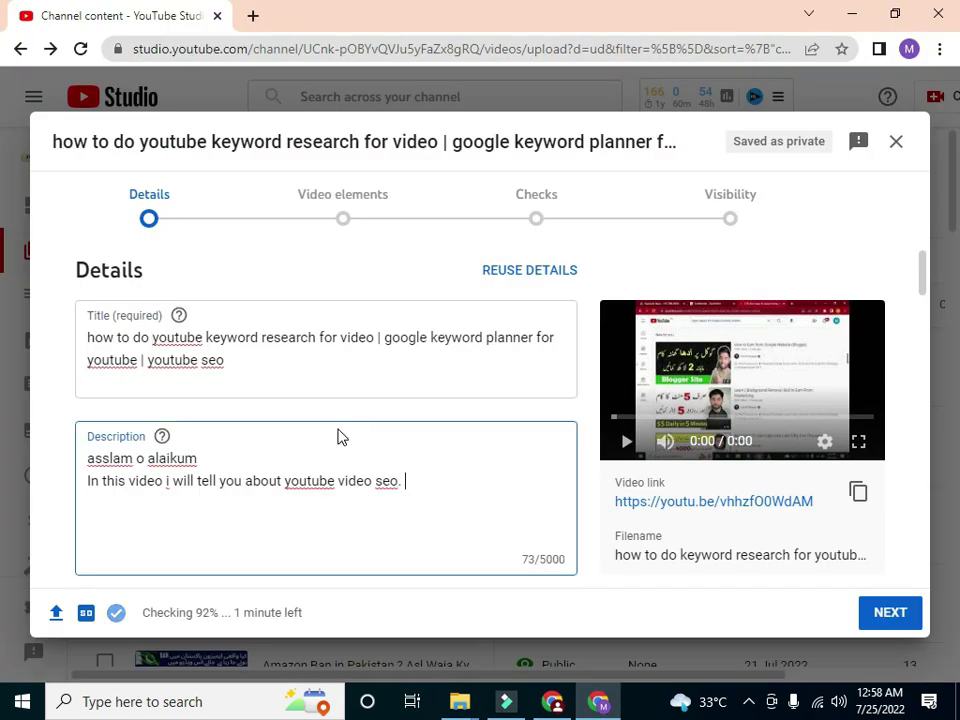
type("this is")
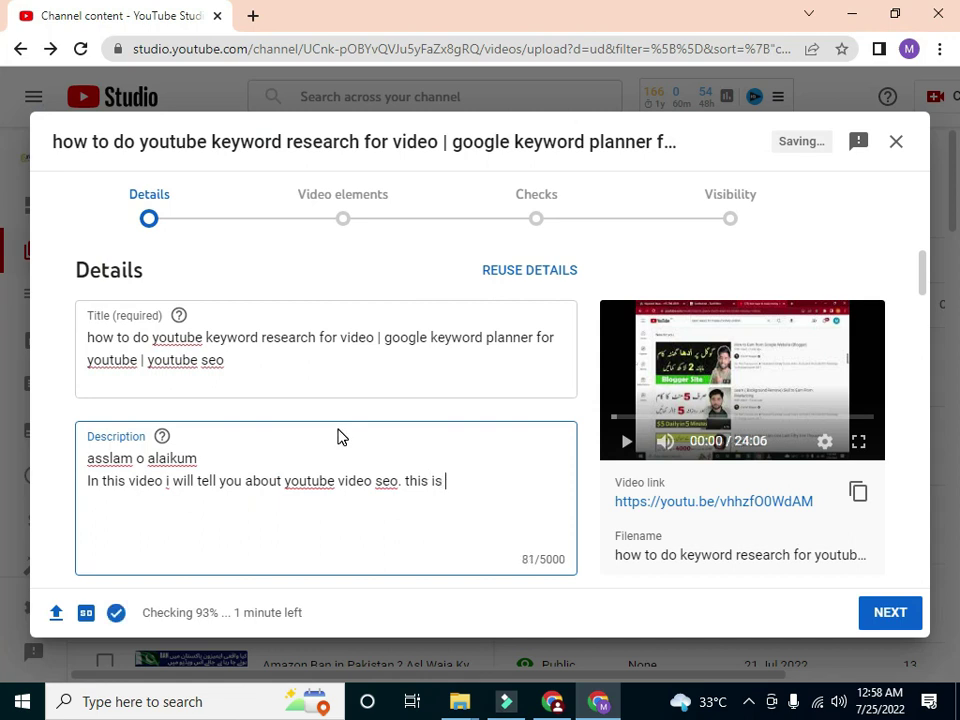
type(" second part of ")
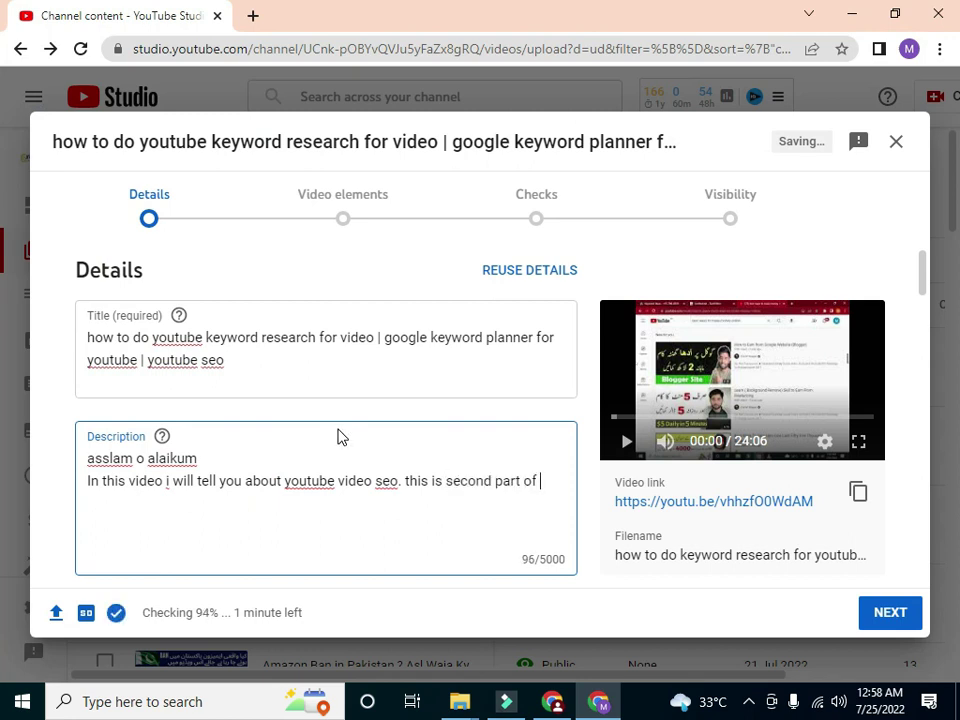
type("youtube seo")
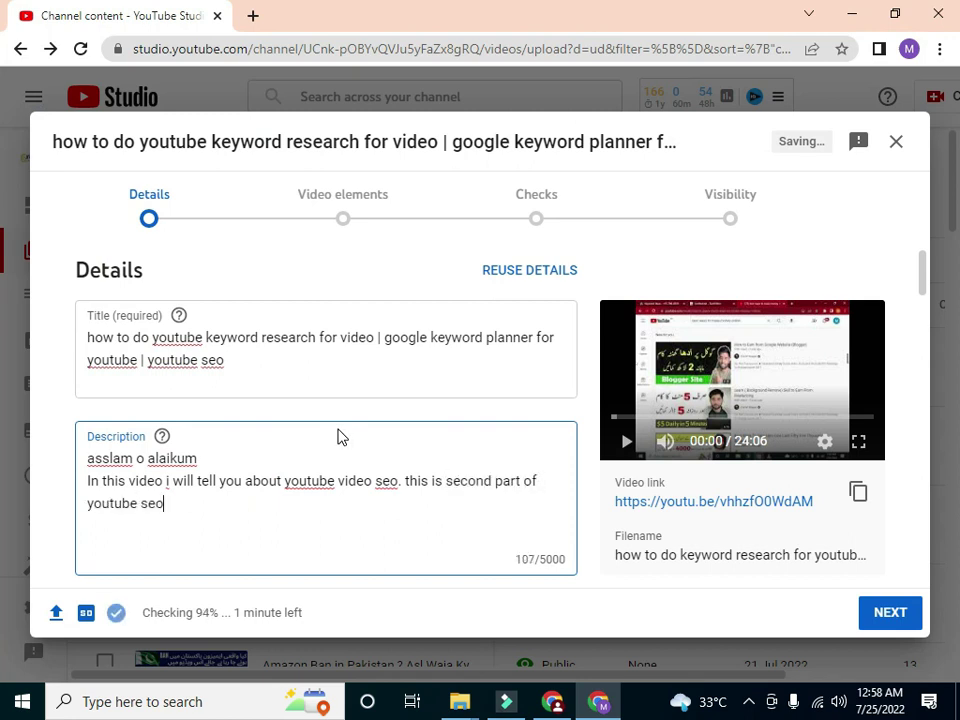
type(" complete course ")
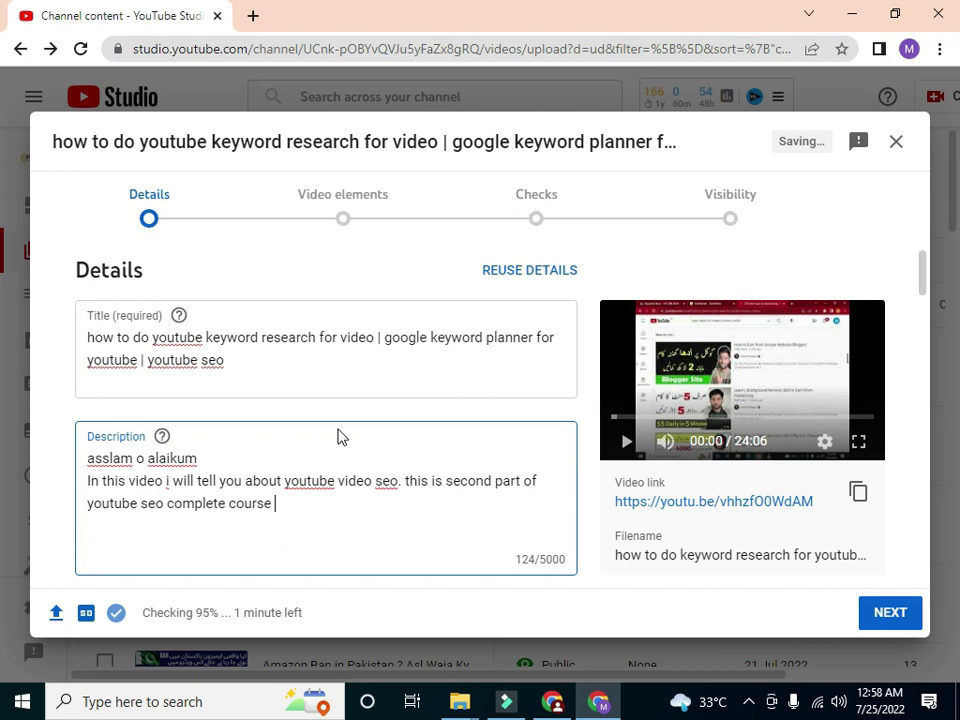
type("in ")
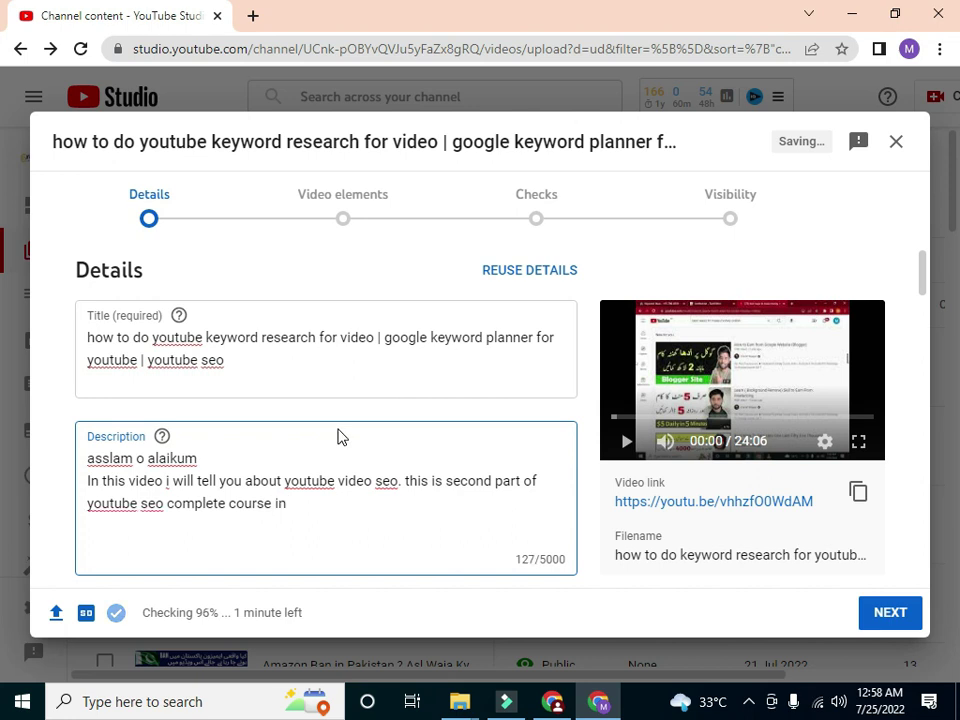
- Finish the description's course sentence with "Urdu & Hindi ."
type("U4rdu")
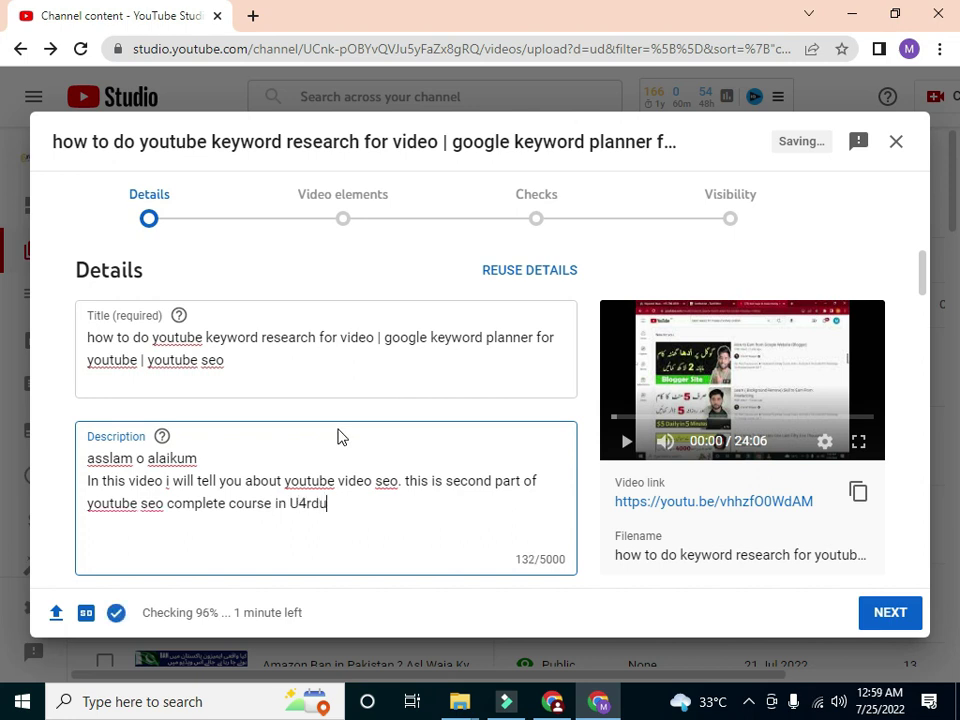
key("BackSpace")
key("BackSpace")
key("BackSpace")
key("BackSpace")
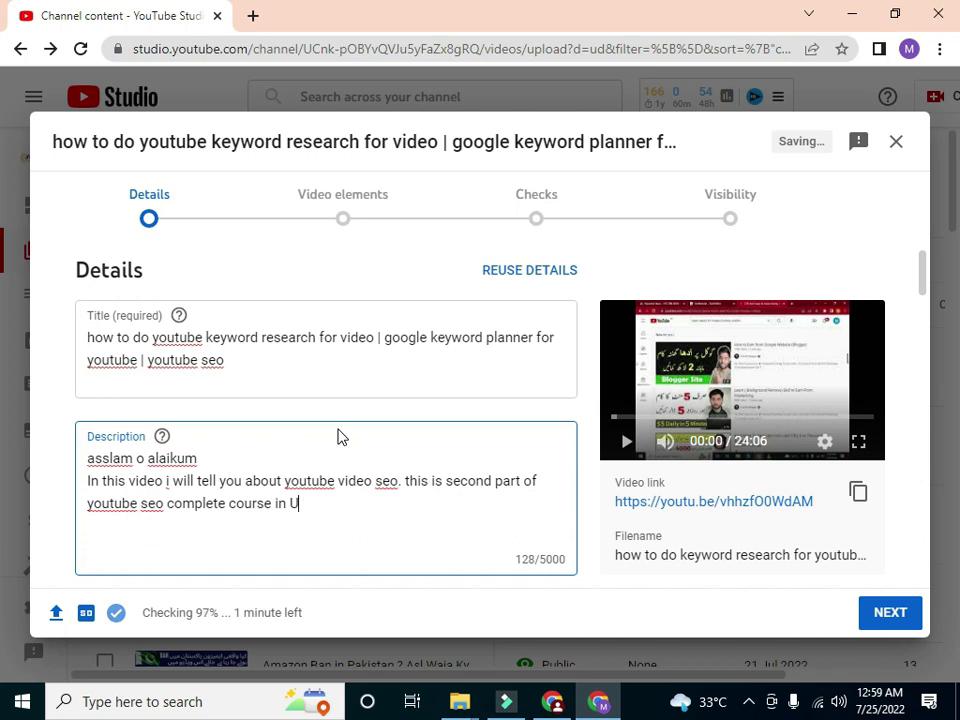
type("rdu ")
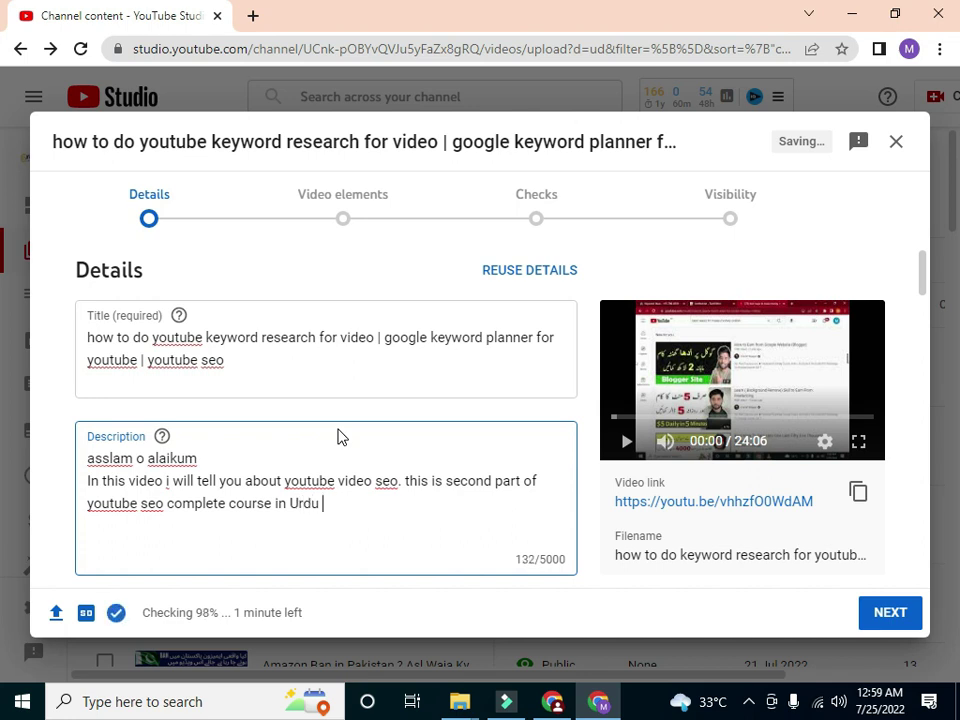
type("& H")
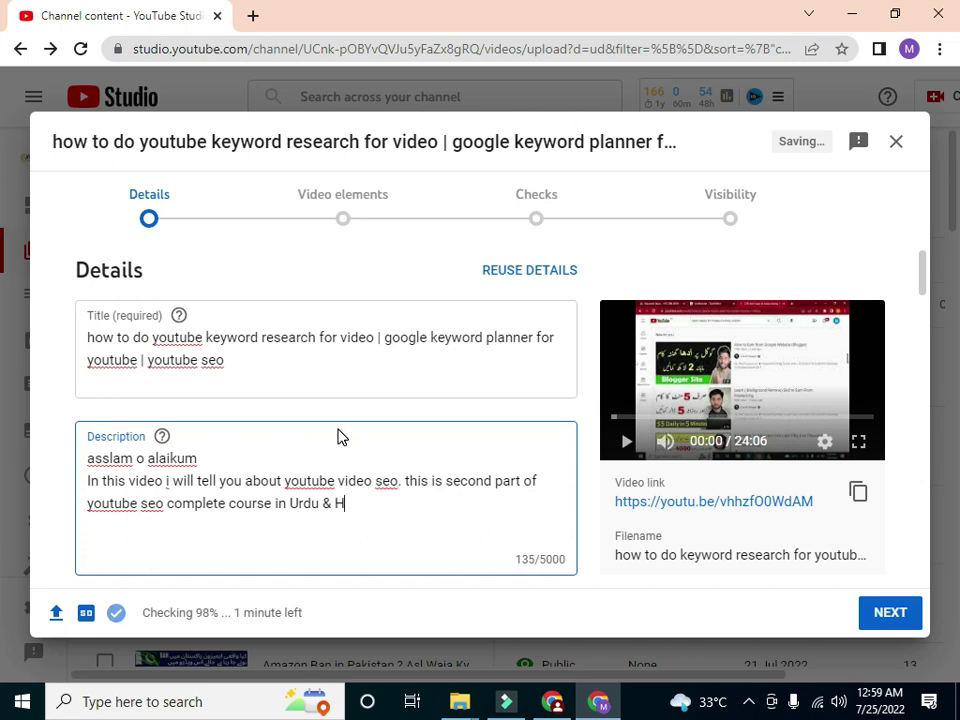
type("indi")
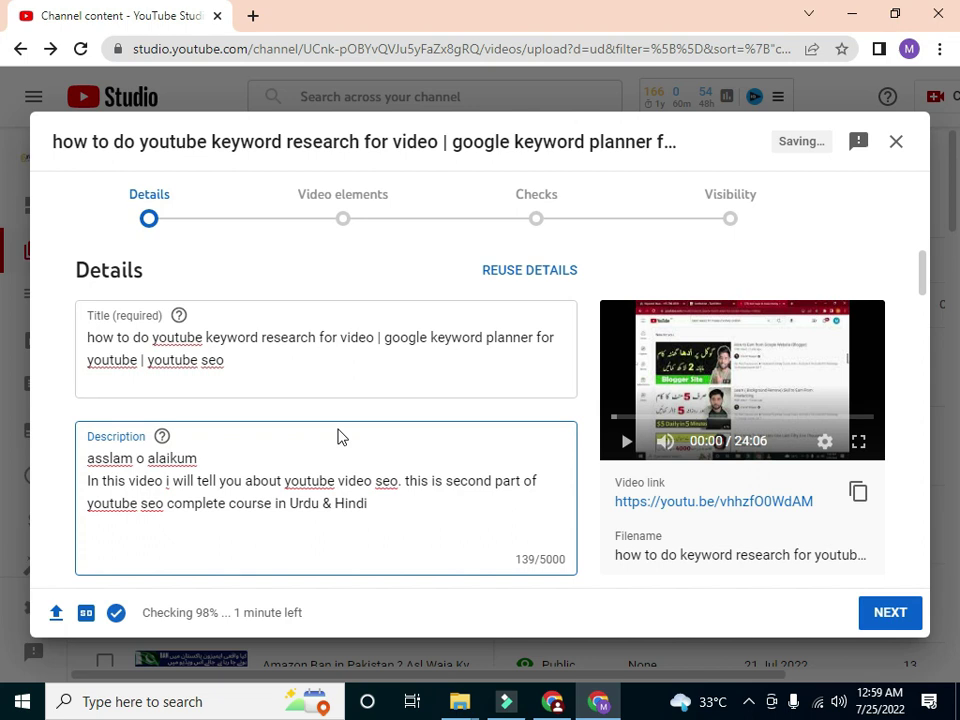
type(" .")
key("Return")
- Add "in this part i youtube keyword research" at the end of the description
left_click(386, 506)
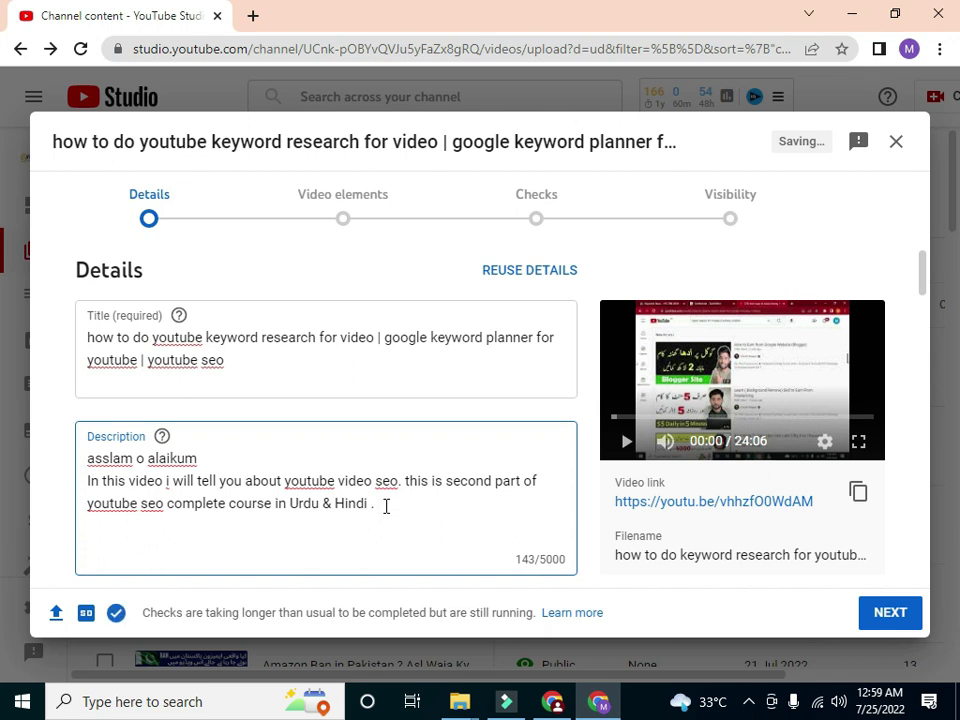
type("In")
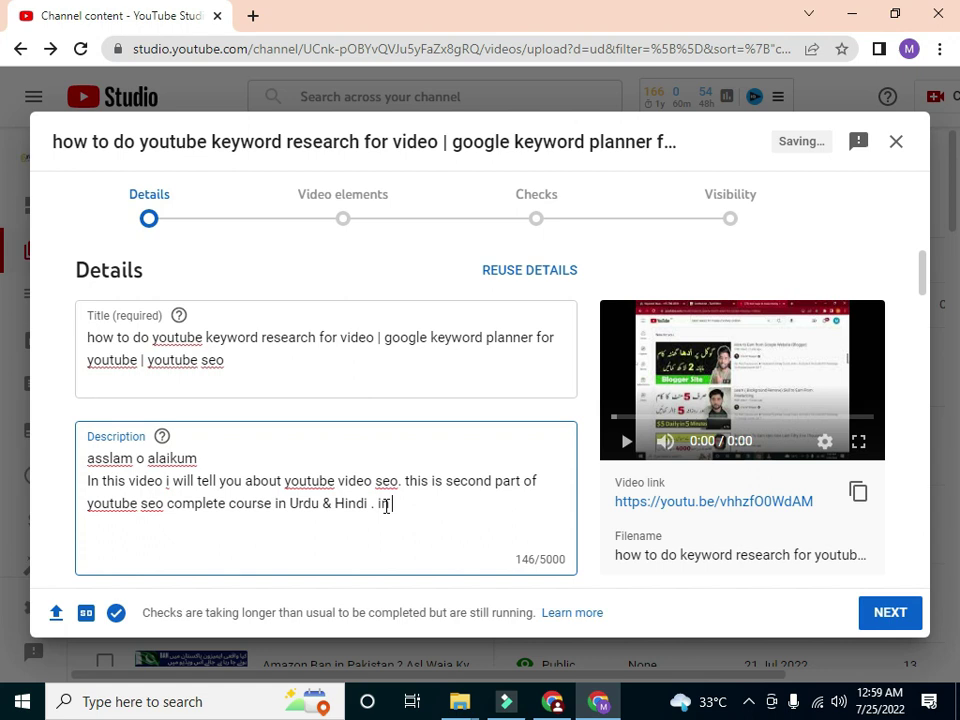
type(" this part i")
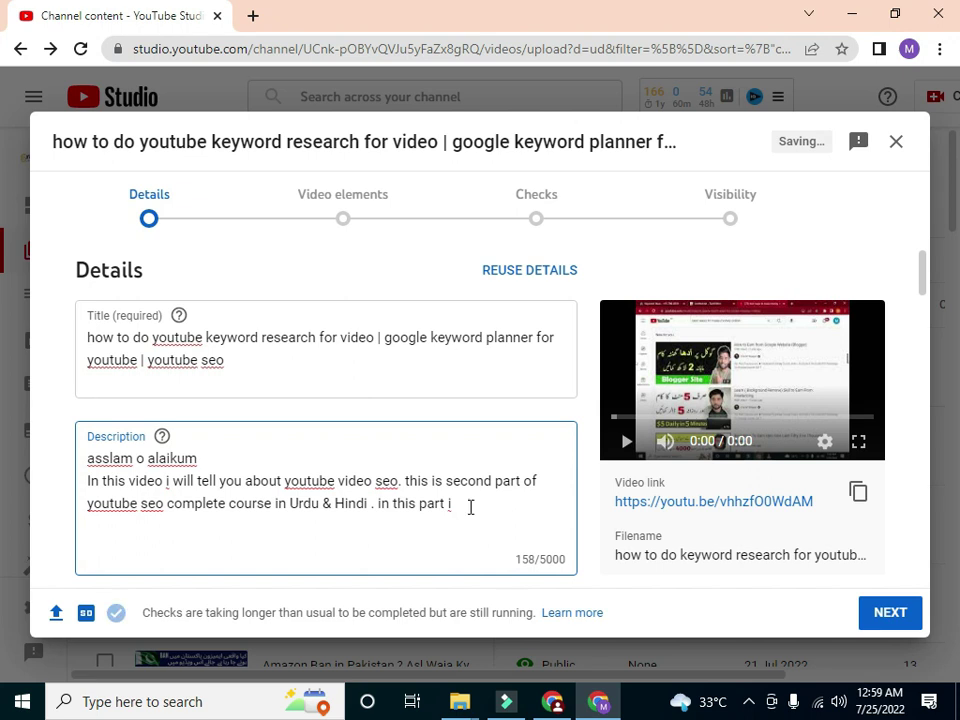
type("youtube keyword research")
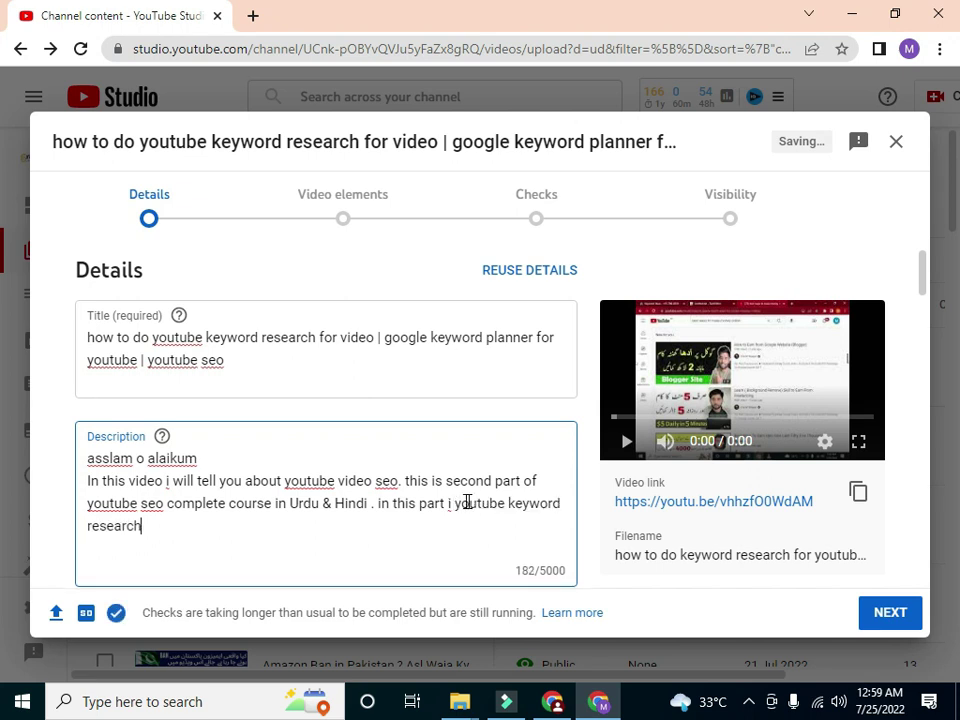
- Insert "will do" between "in this part i" and "youtube keyword research" in the description
left_click(450, 503)
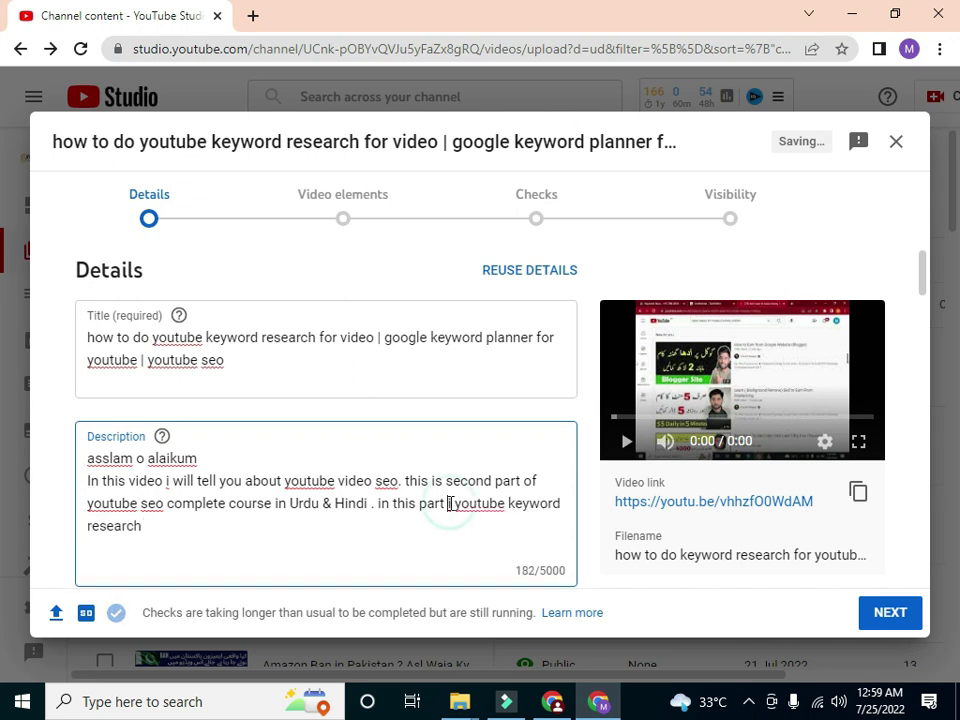
left_click(450, 503)
key("BackSpace")
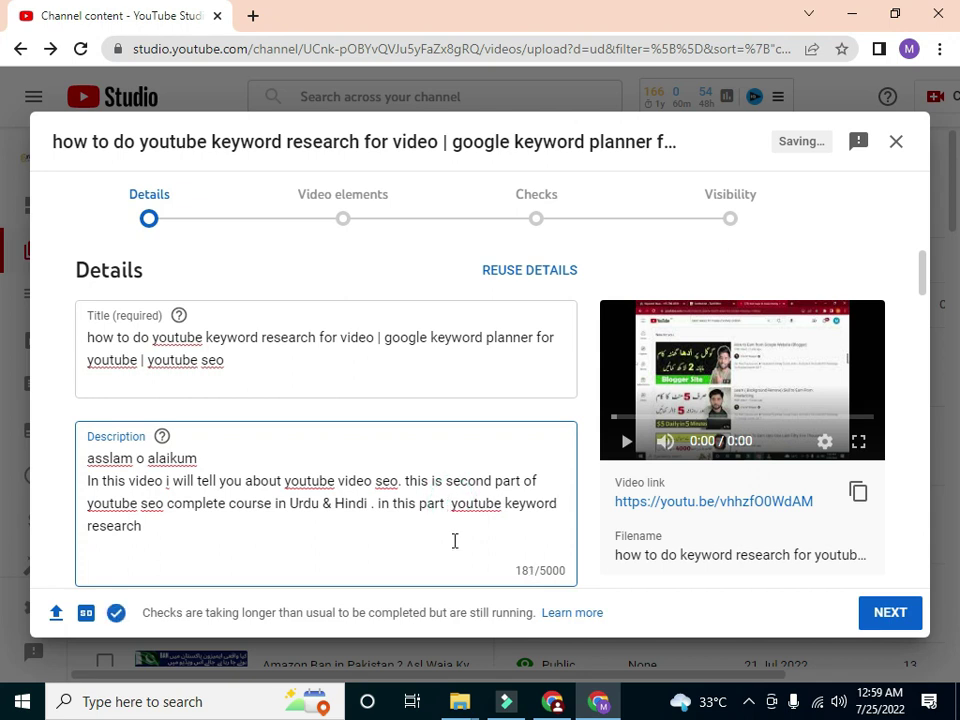
type("i")
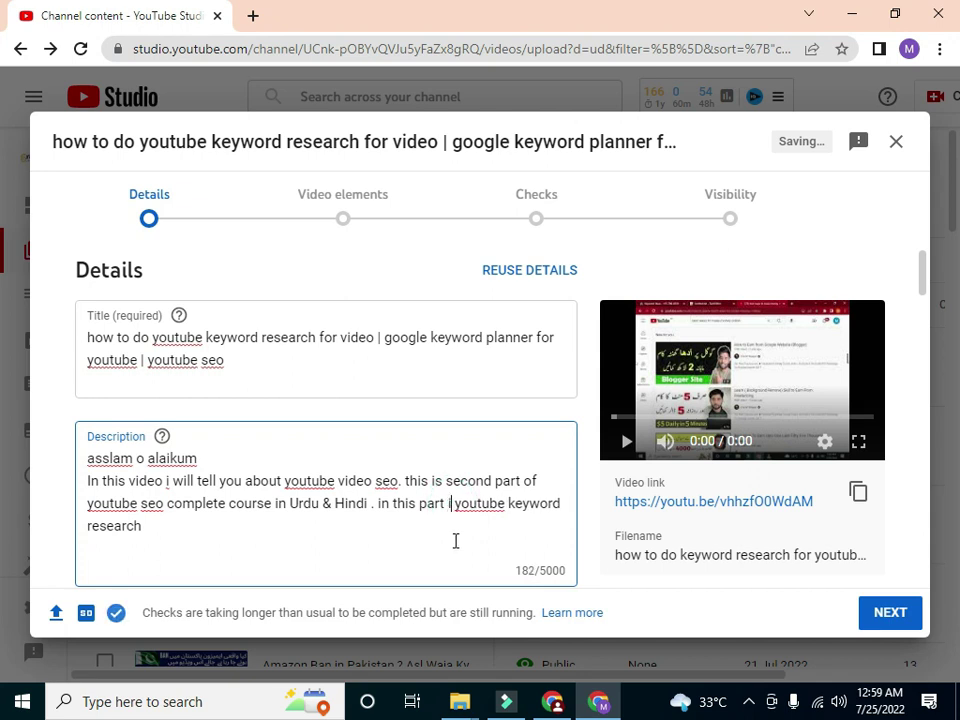
type(" wi")
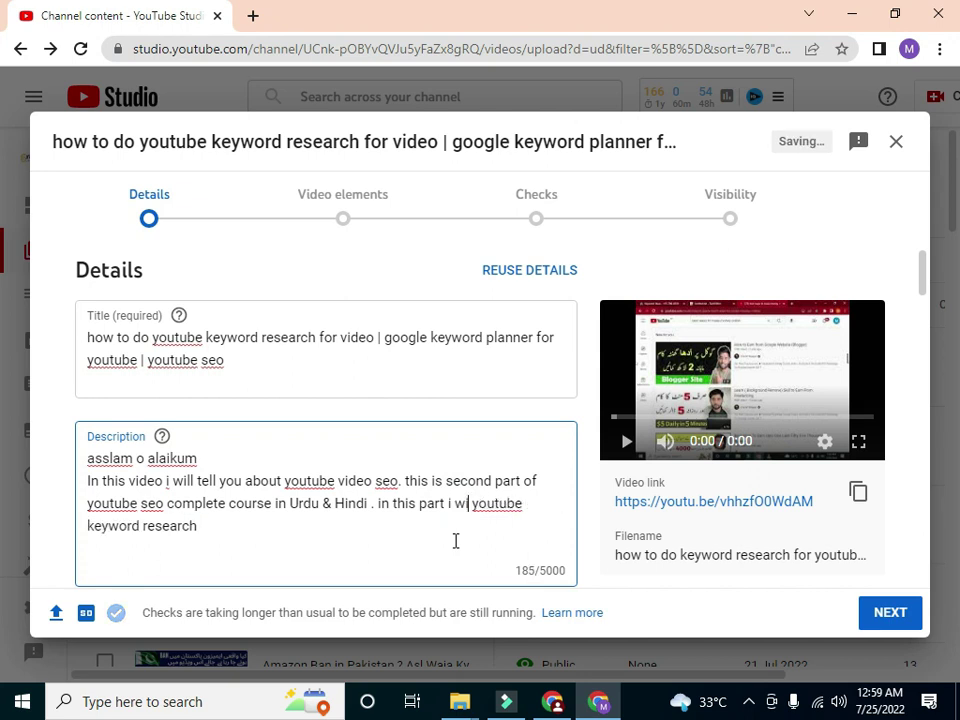
type("ll ")
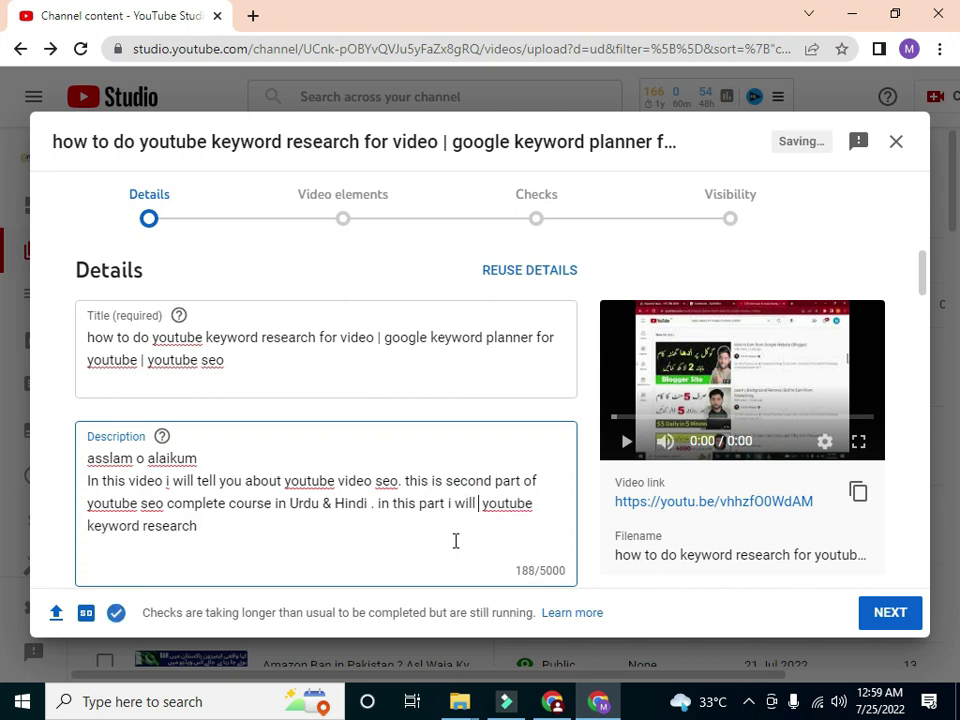
type("do")
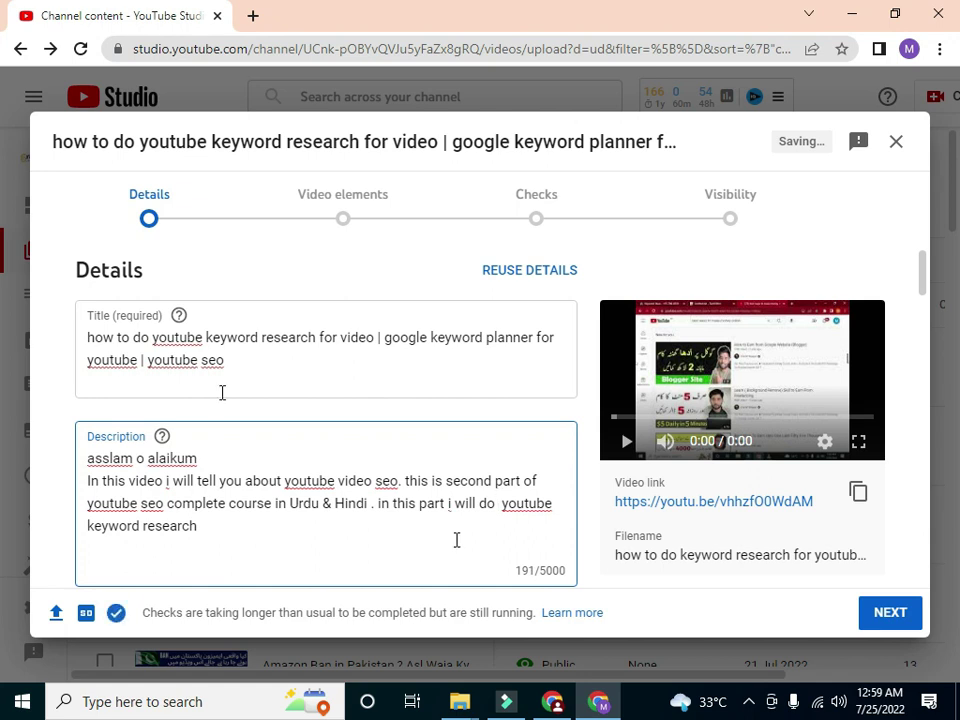
- End the description sentence with a period after "youtube keyword research"
left_click(205, 526)
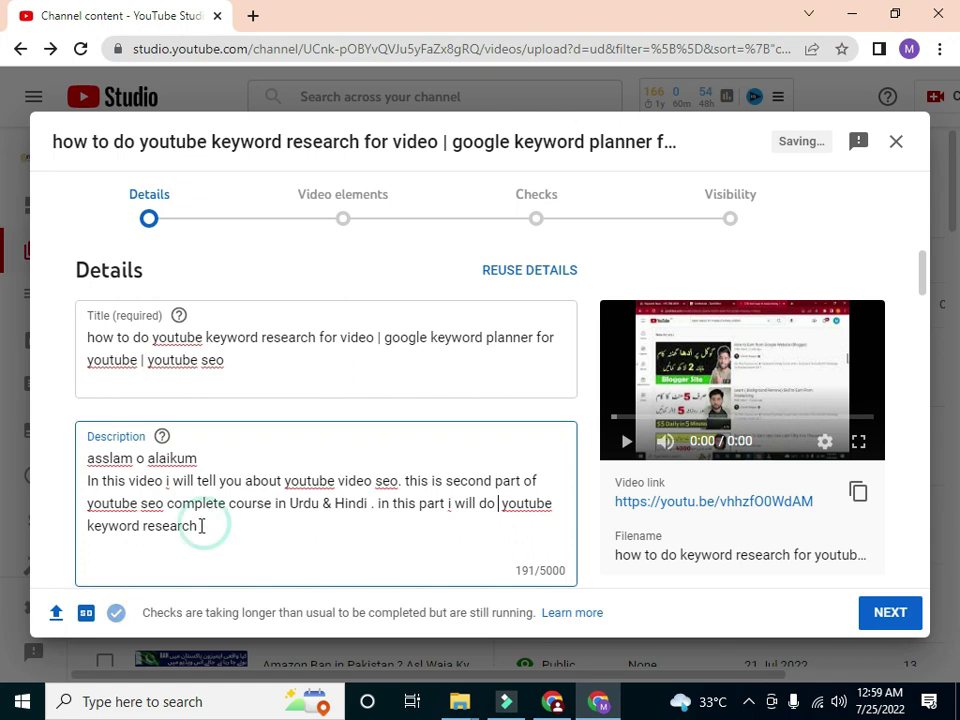
type(".")
key("BackSpace")
type(".")
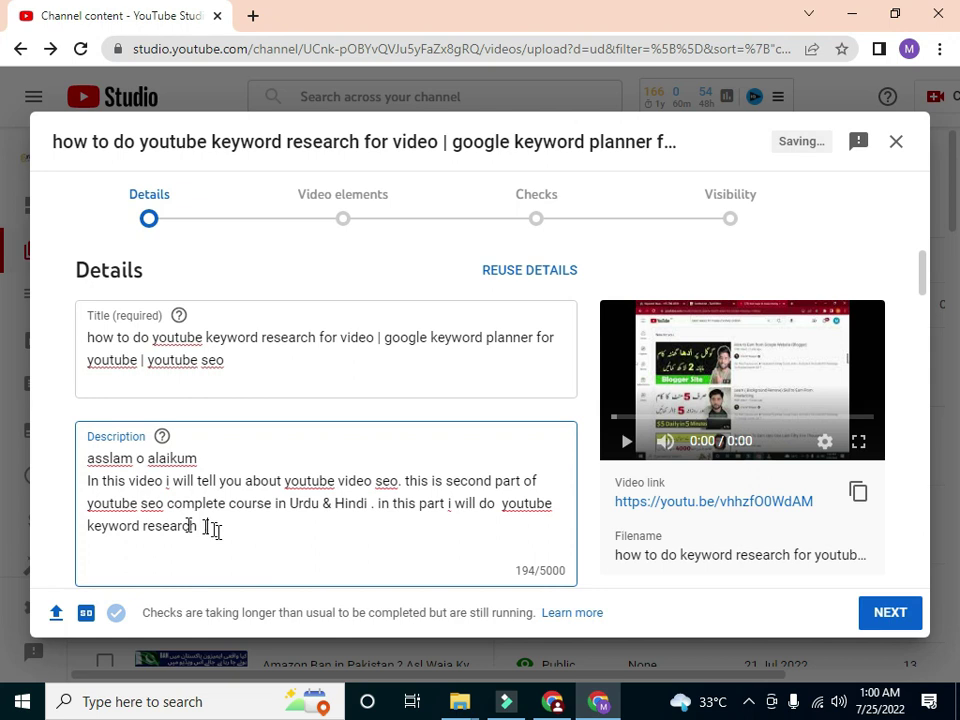
type("  .")
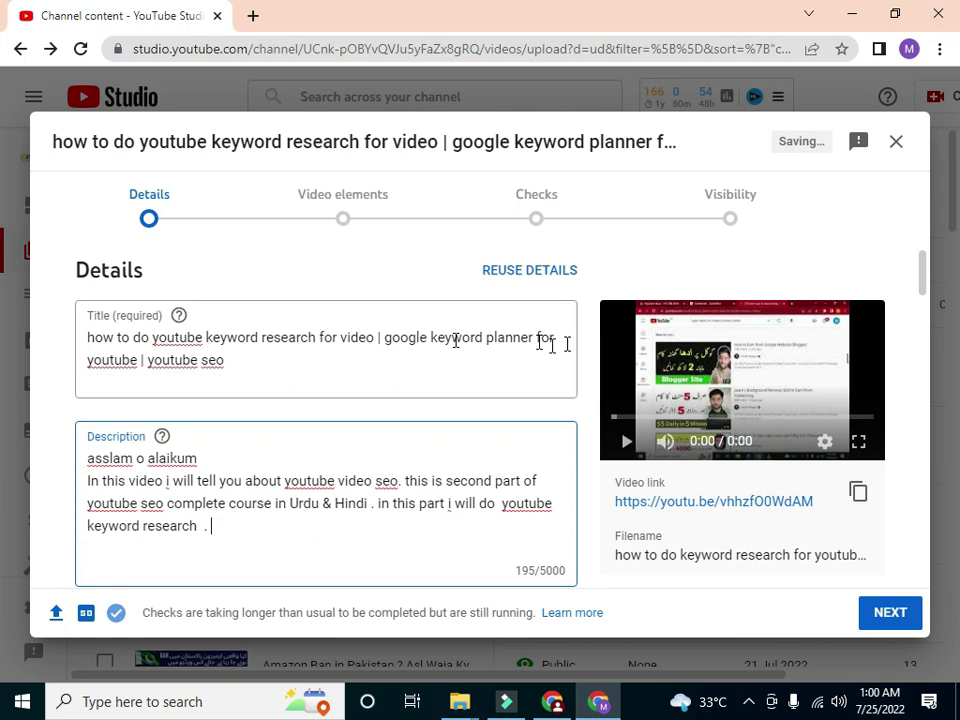
- Switch to the keyword list in Text Editor and select the line "youtube keyword tool free"
left_click_drag(553, 339, 385, 339)
key("alt+Tab")
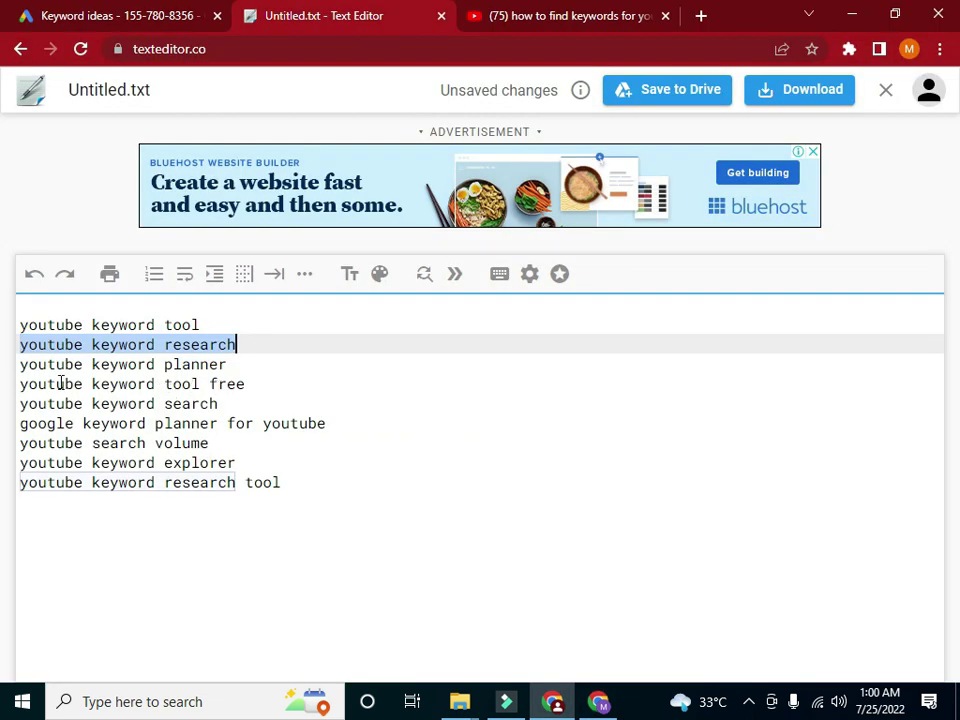
left_click(244, 384)
left_click_drag(244, 384, 16, 393)
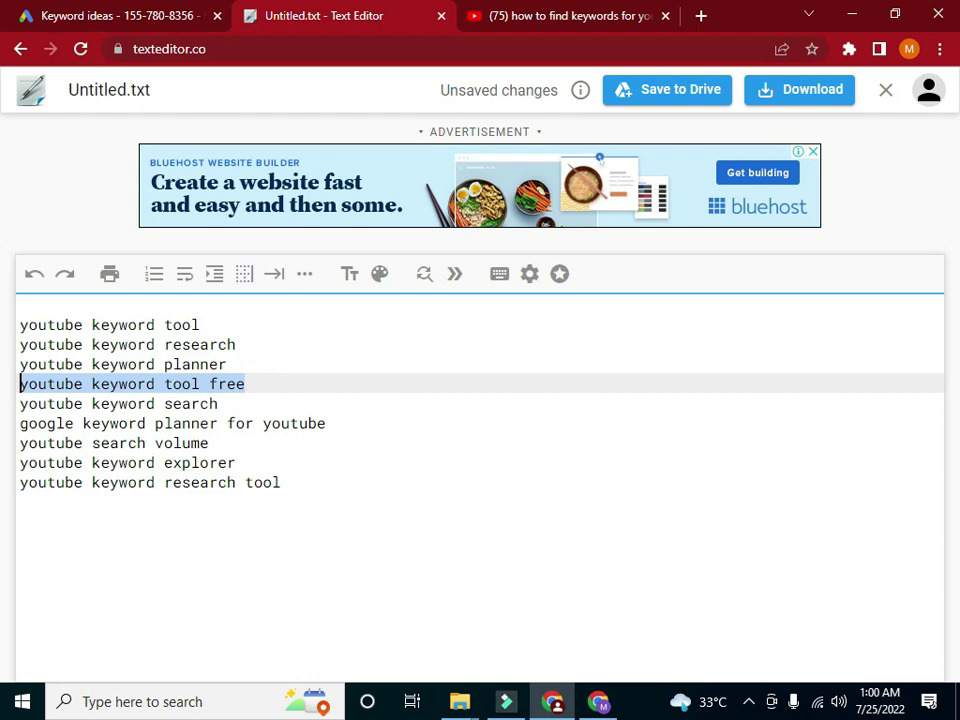
- Return to YouTube Studio and add the sentence "this is youtube keyword tool free ." to the end of the description
left_click(598, 701)
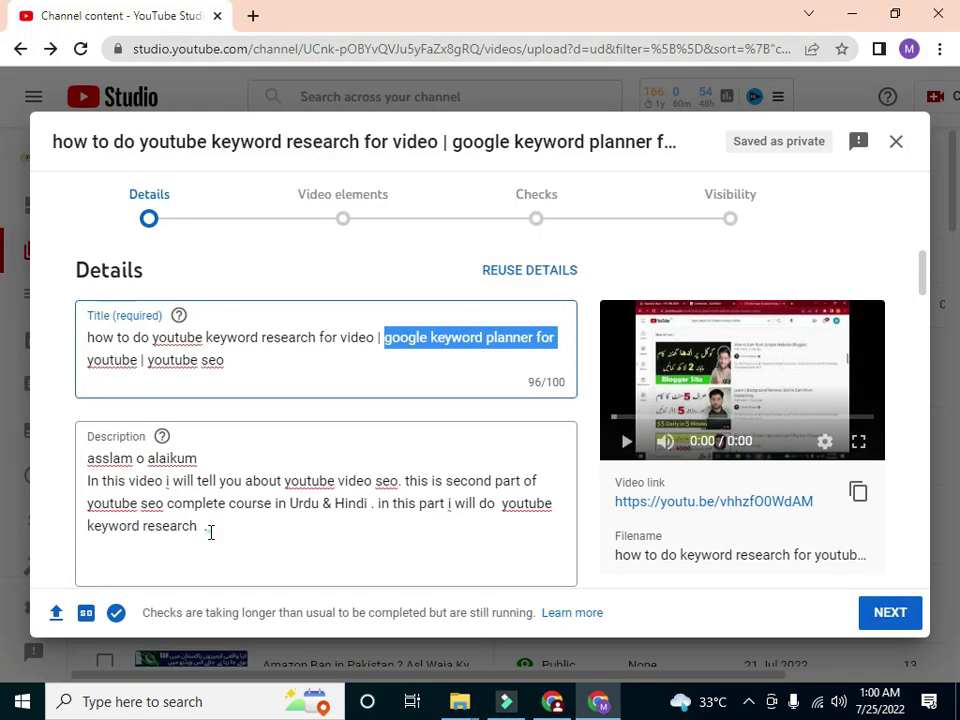
left_click(212, 531)
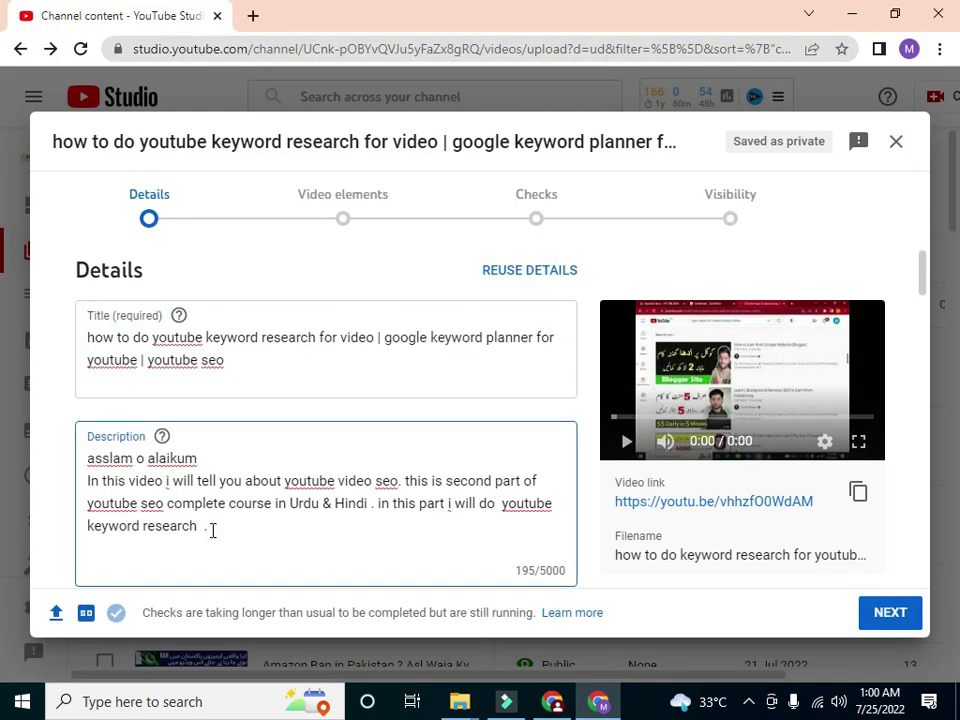
type("this ")
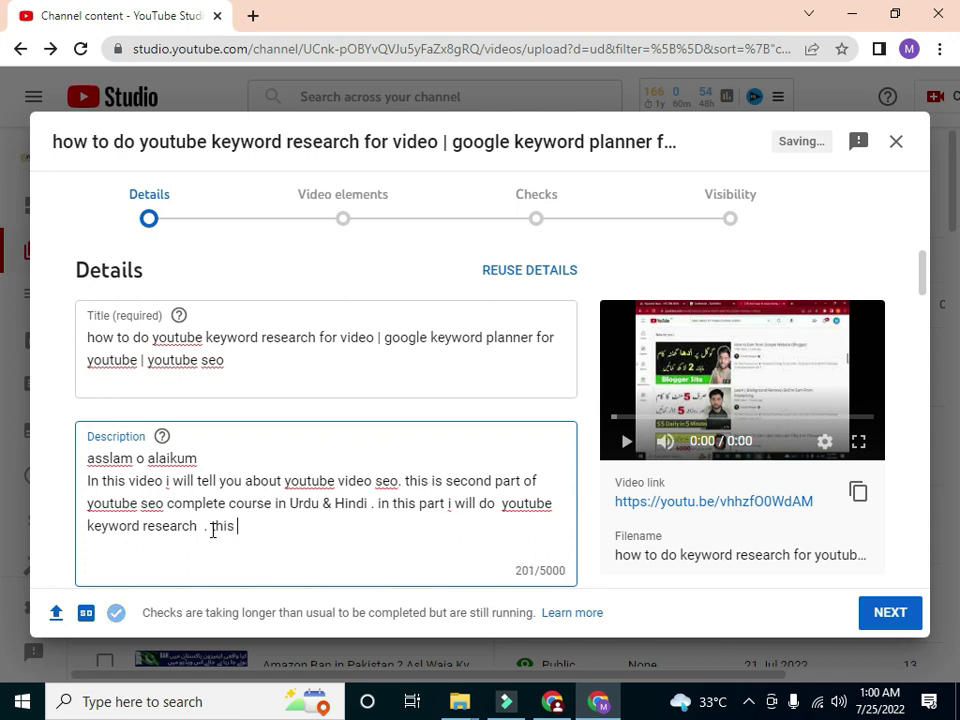
type("is youtube keyword tool free")
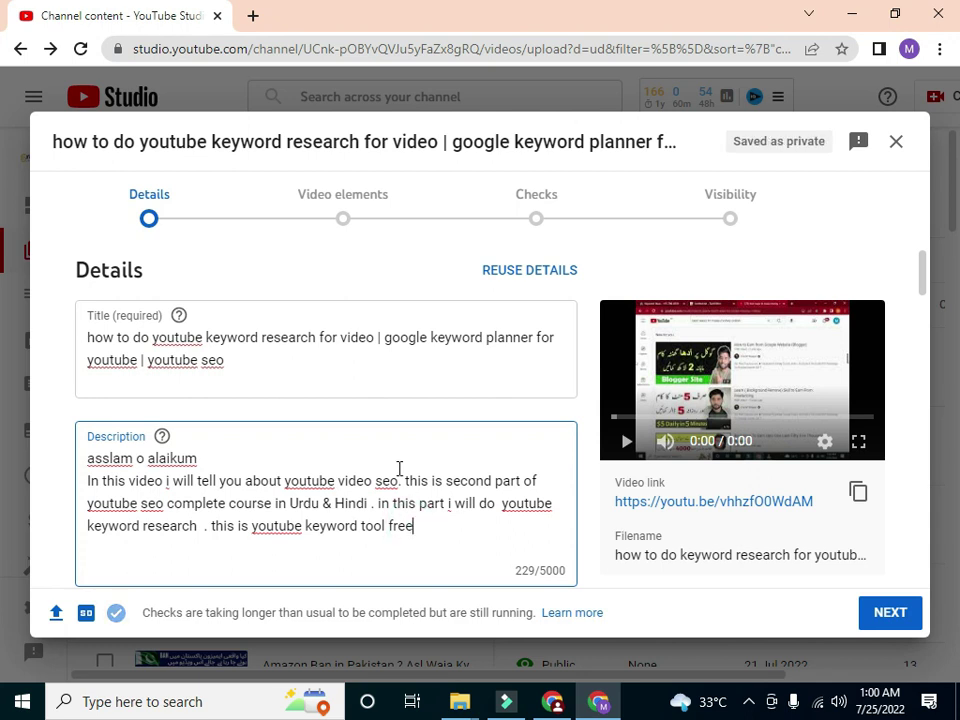
type(". ")
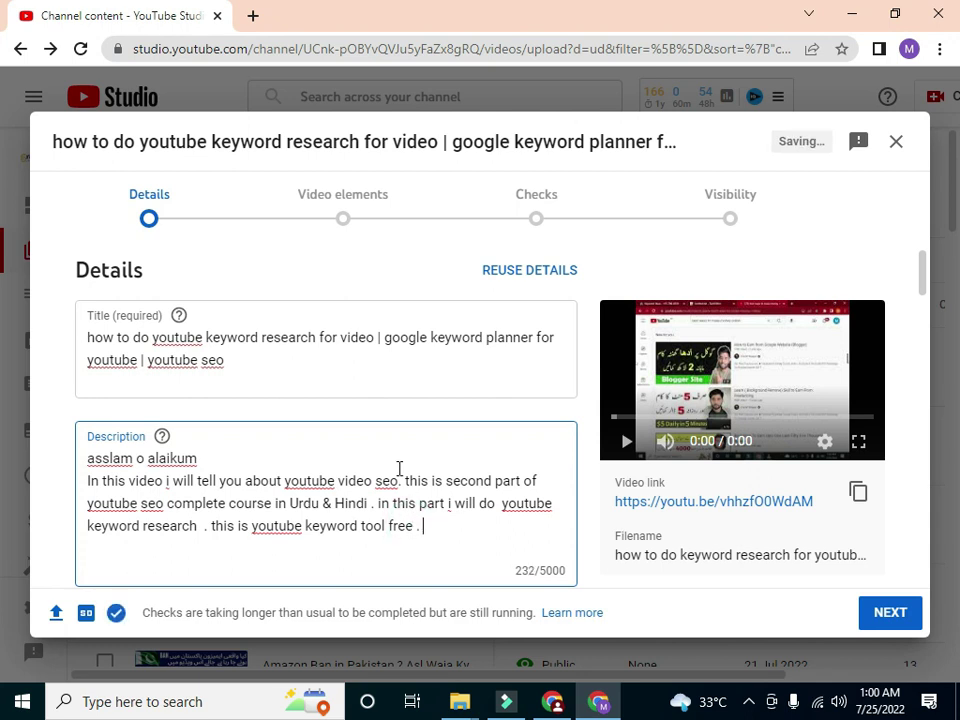
- Add "name of tool is" to the description, and copy "google keyword planner for youtube" from the keyword list in Text Editor
type("name of ")
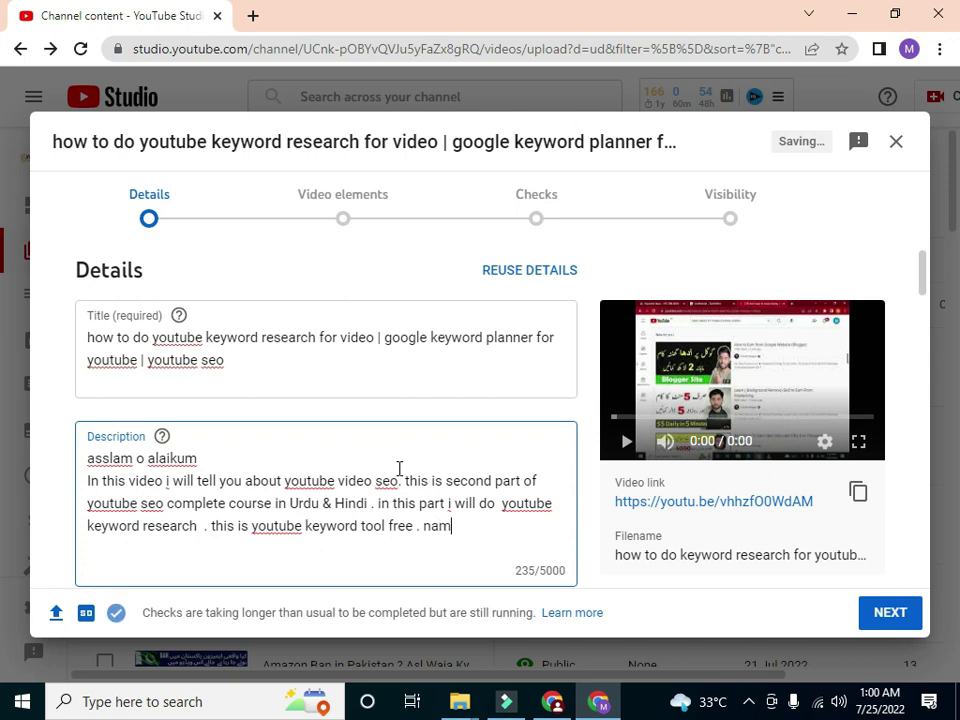
type("tool is")
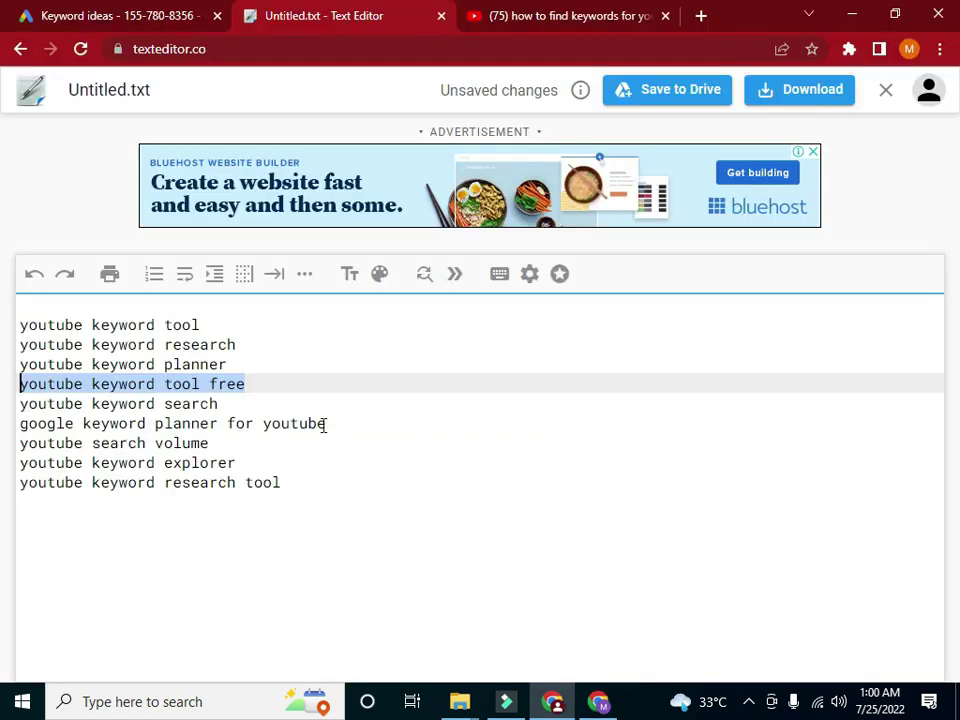
left_click_drag(325, 425, 19, 423)
key("ctrl+c")
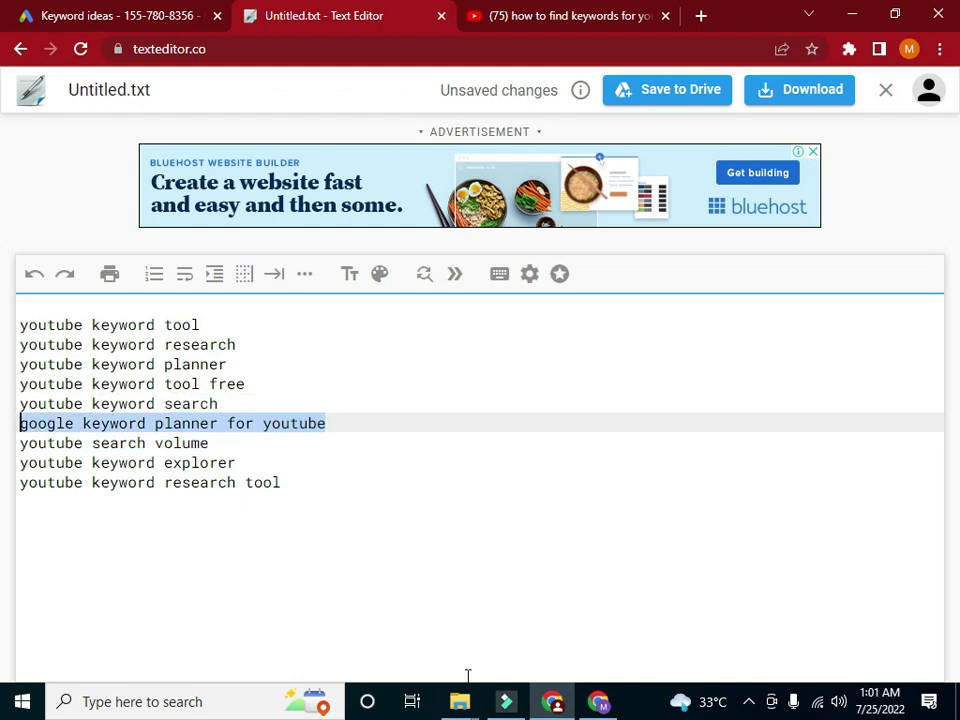
- Return to YouTube Studio and complete the description's last sentence with the copied phrase "google keyword planner for youtube" and a period
left_click(598, 702)
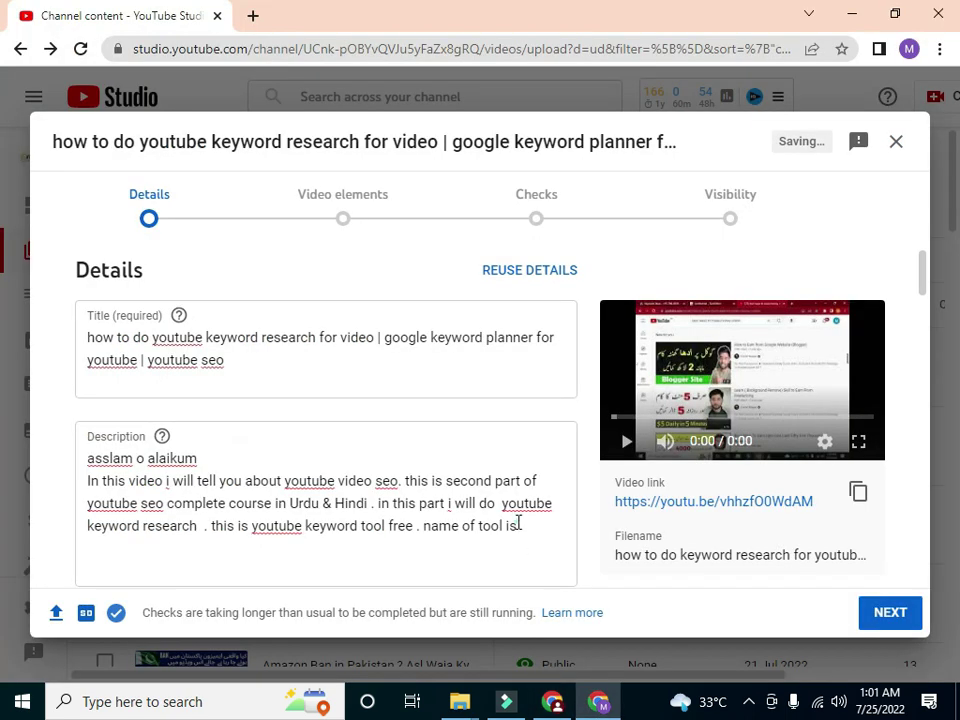
left_click(526, 525)
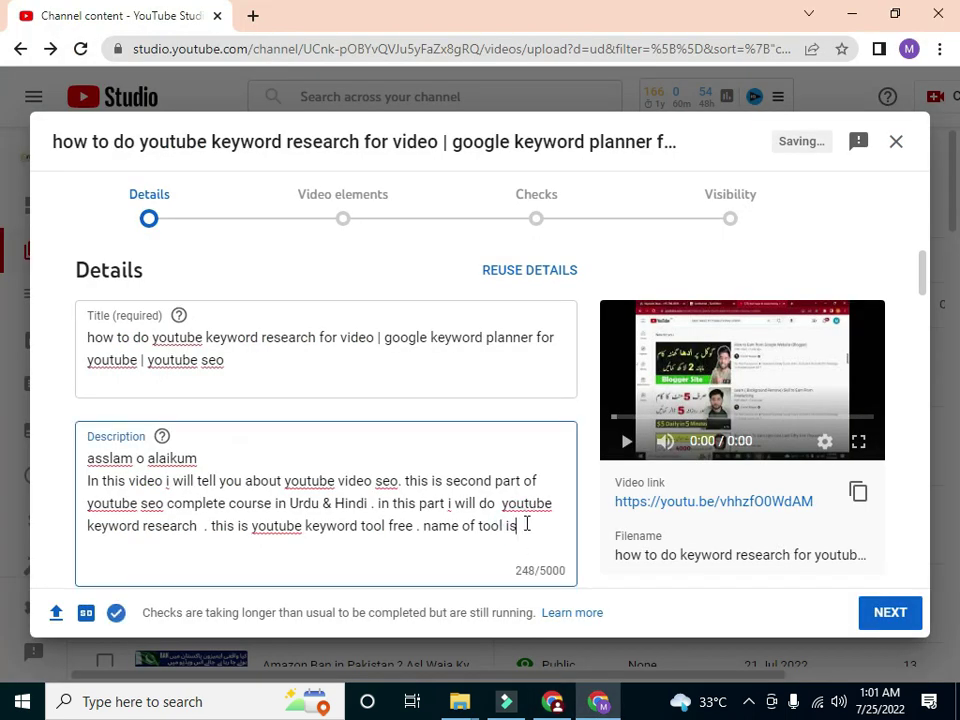
key("ctrl+v")
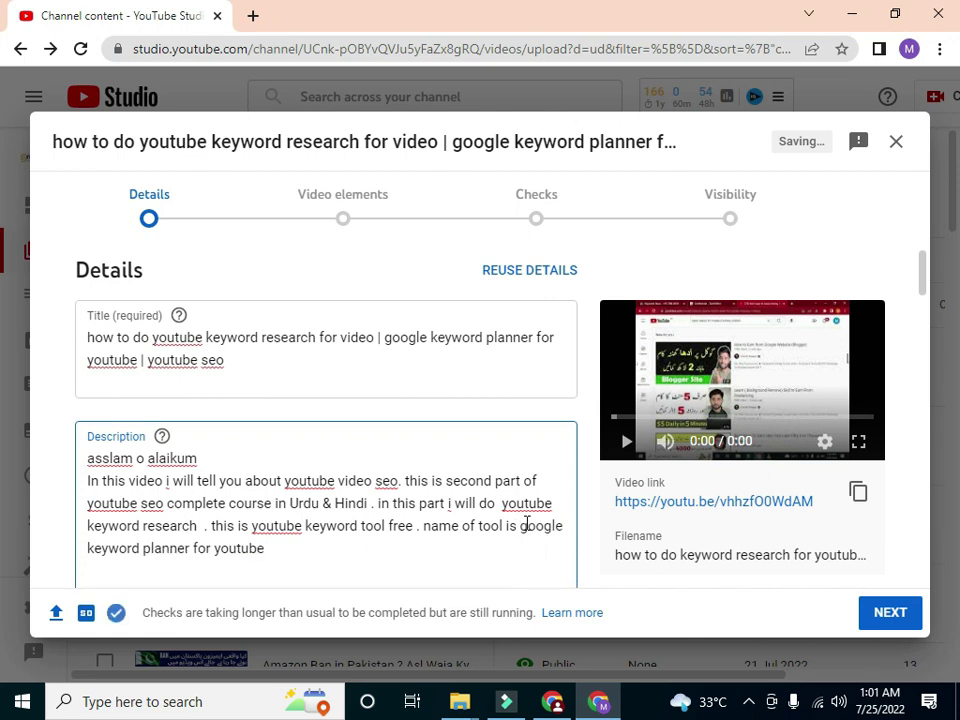
type(".")
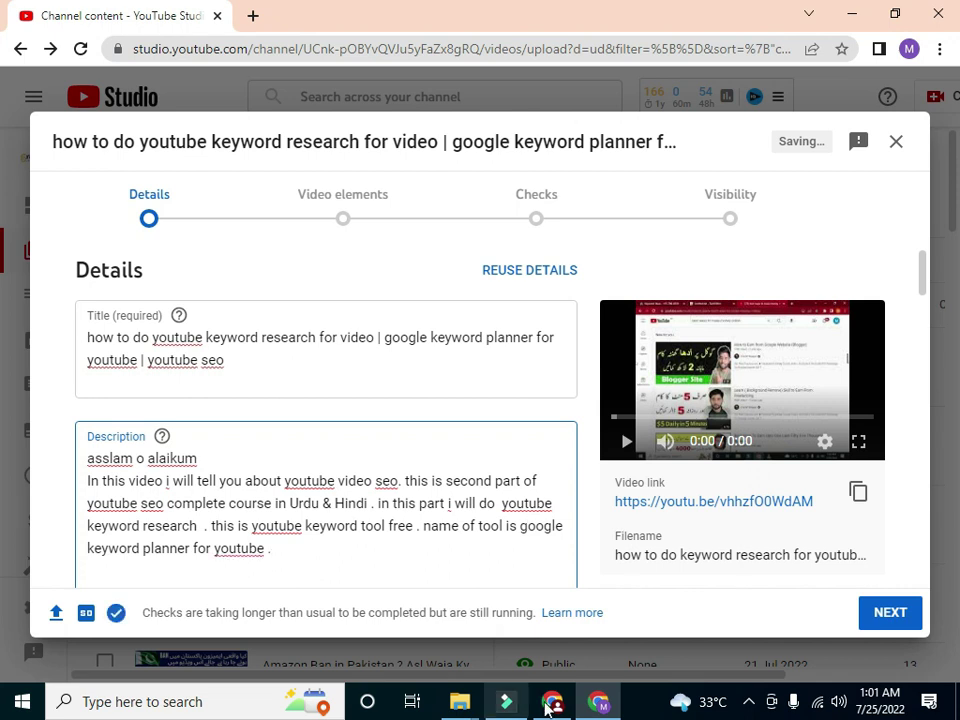
mouse_move(550, 706)
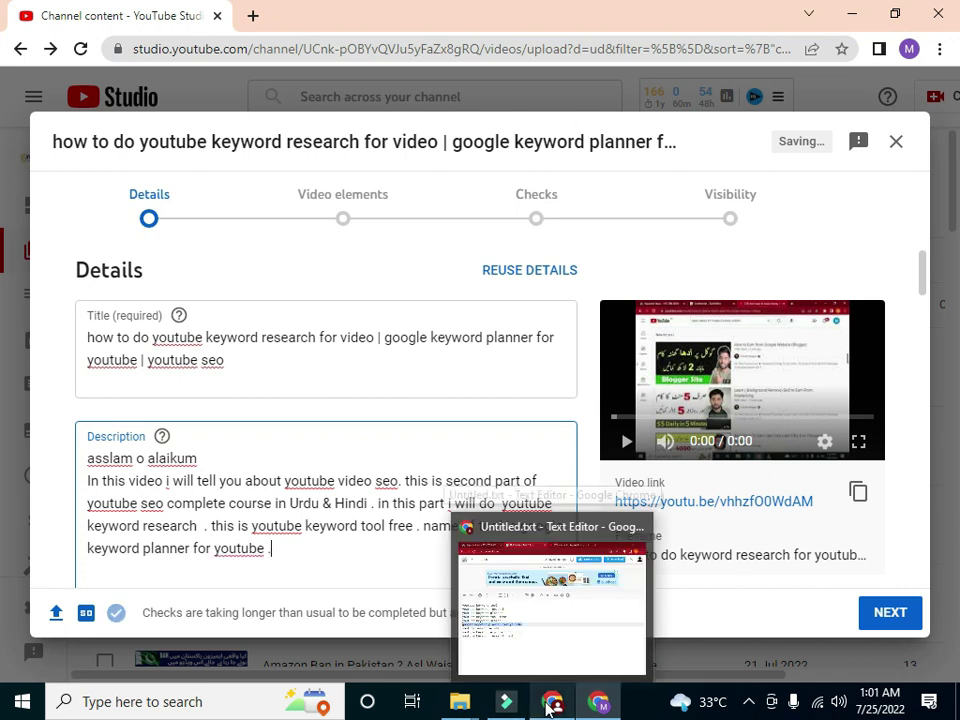
left_click(550, 600)
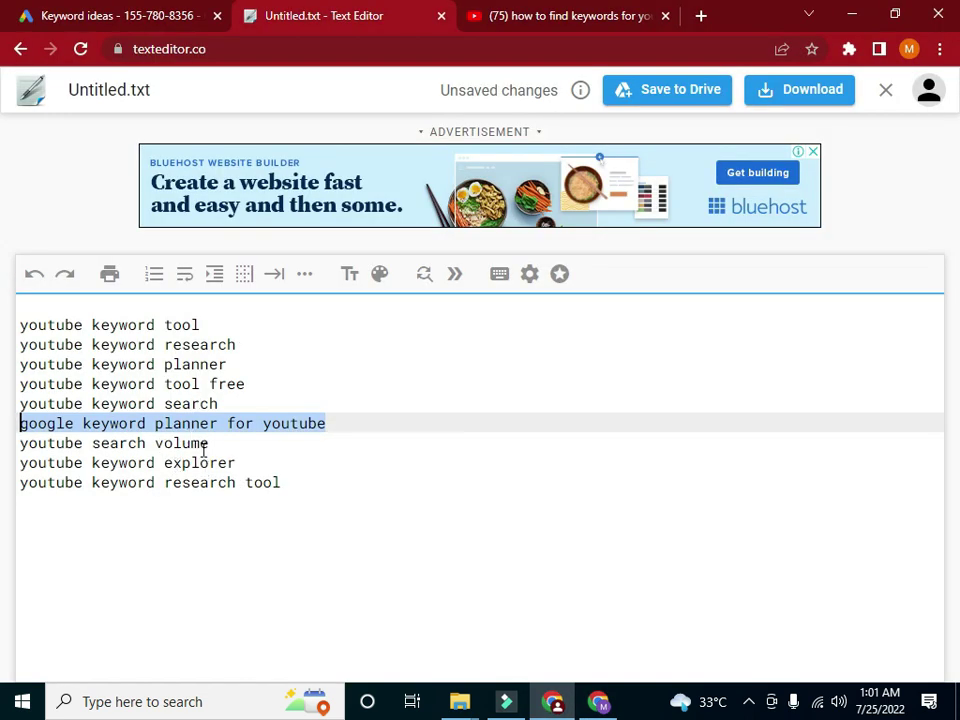
left_click_drag(209, 446, 15, 450)
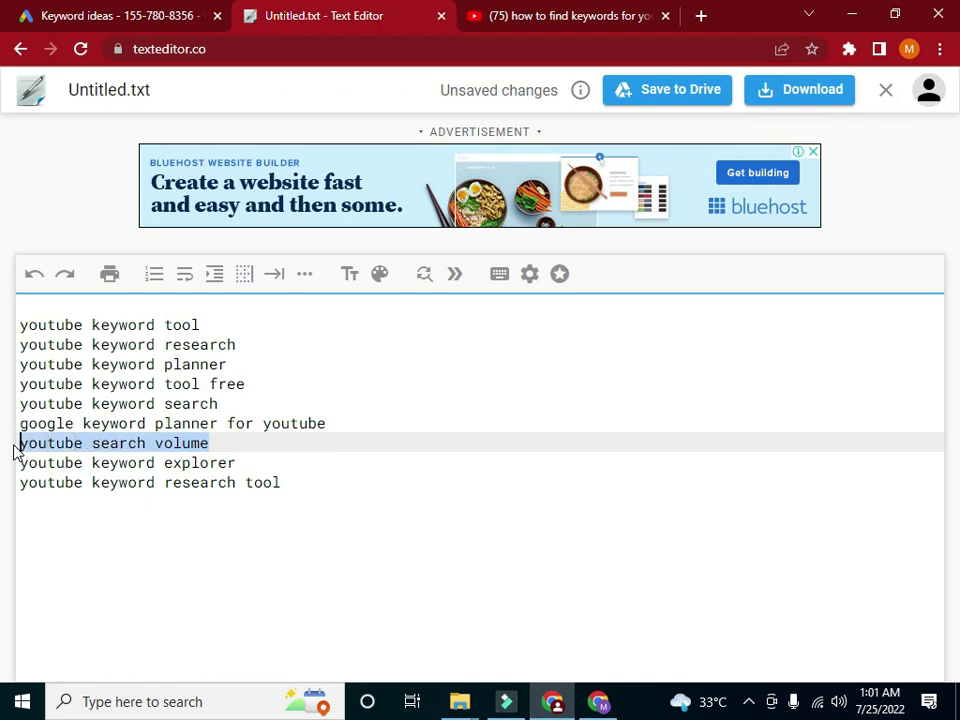
left_click(598, 703)
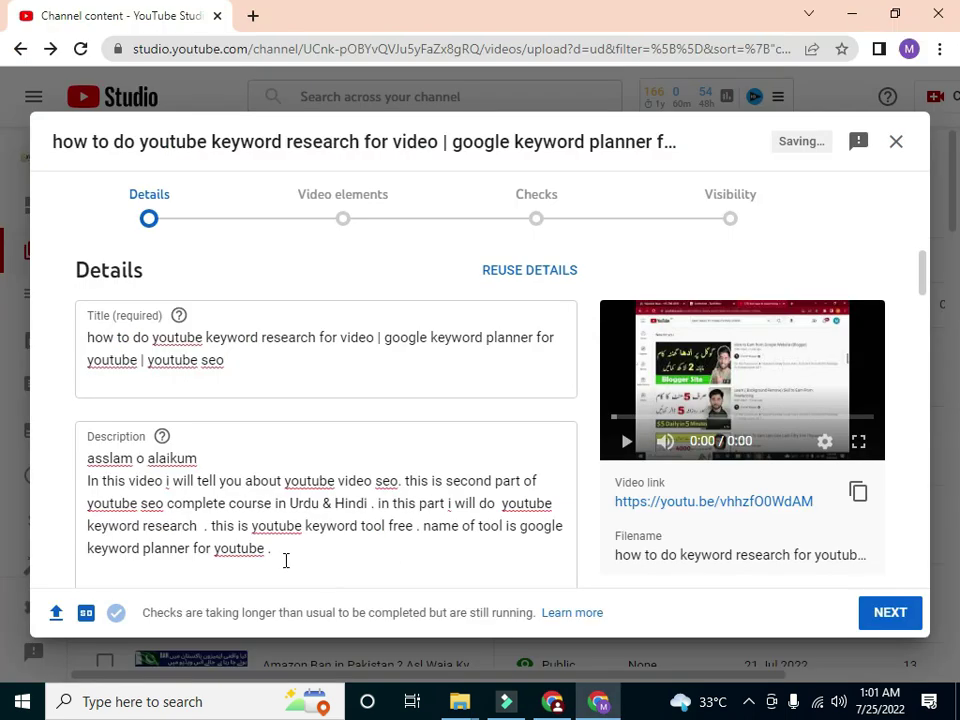
left_click(286, 561)
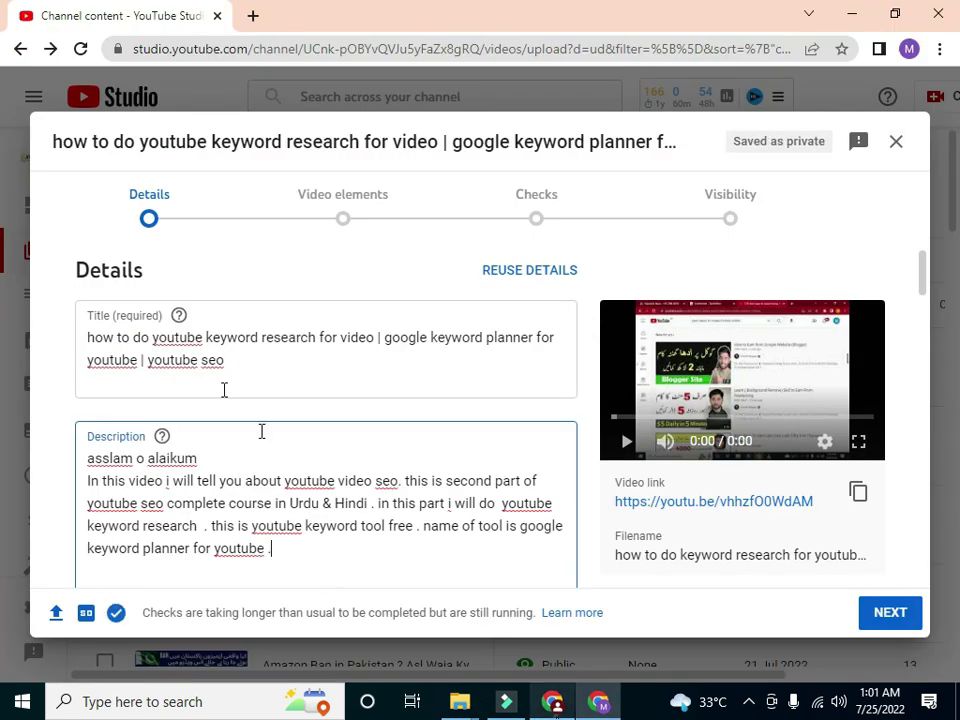
key("alt+Tab")
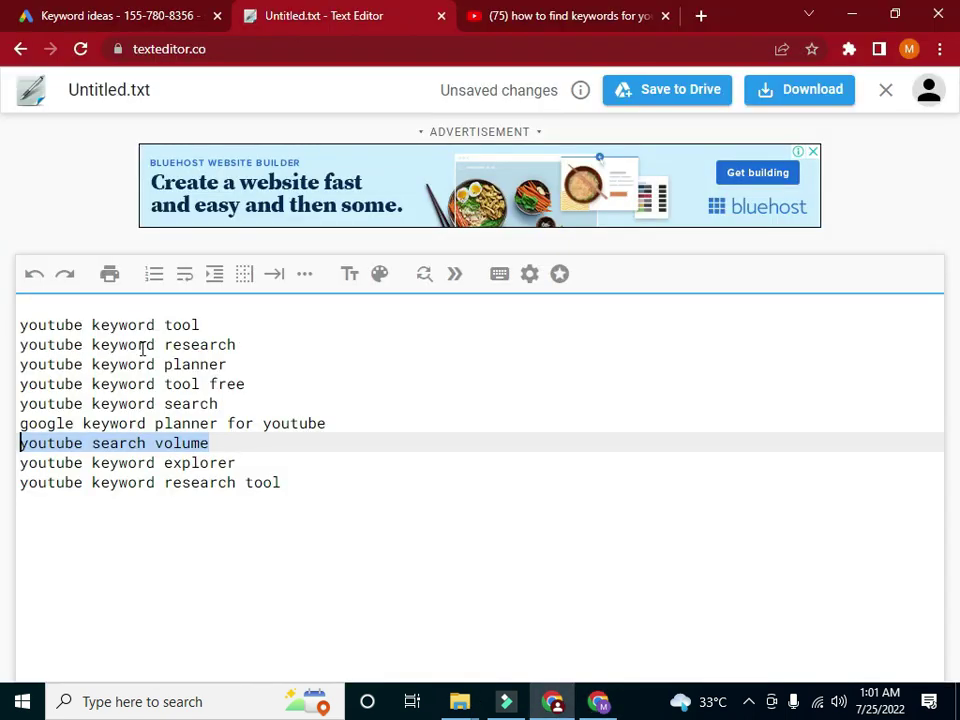
left_click(605, 707)
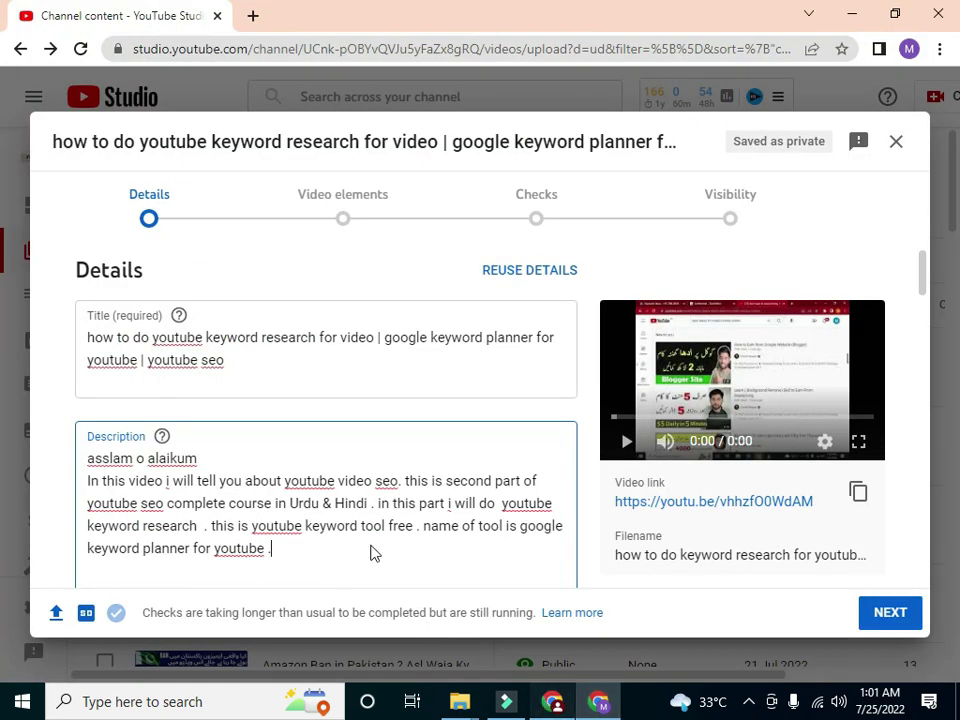
- Switch to the keyword list in Text Editor and copy the line "youtube keyword research"
key("alt+Tab")
double_click(231, 345)
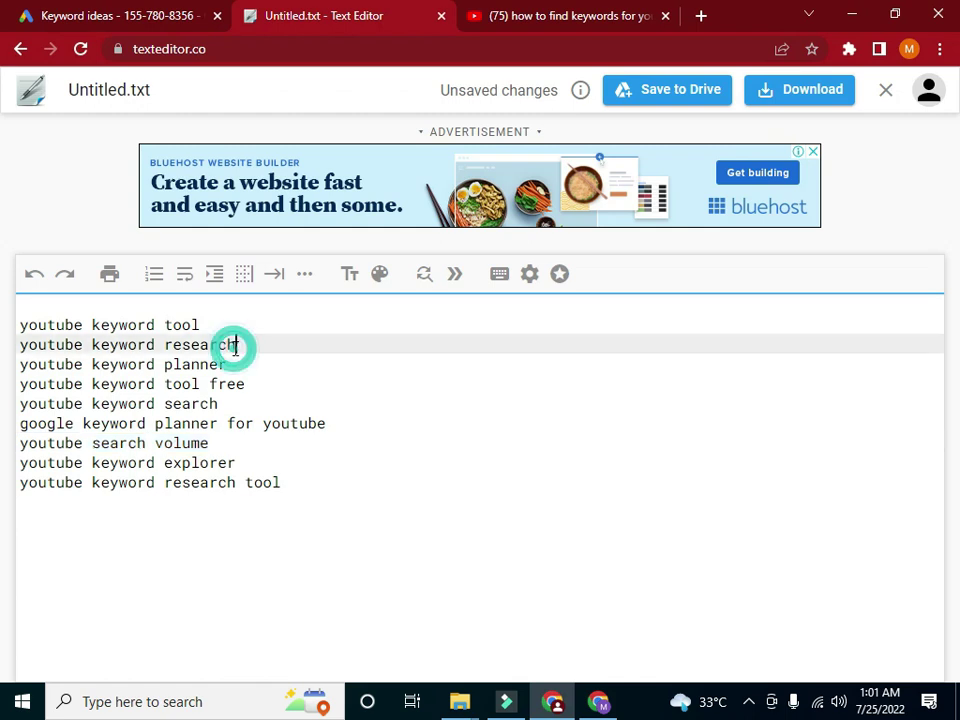
left_click_drag(110, 318, 75, 343)
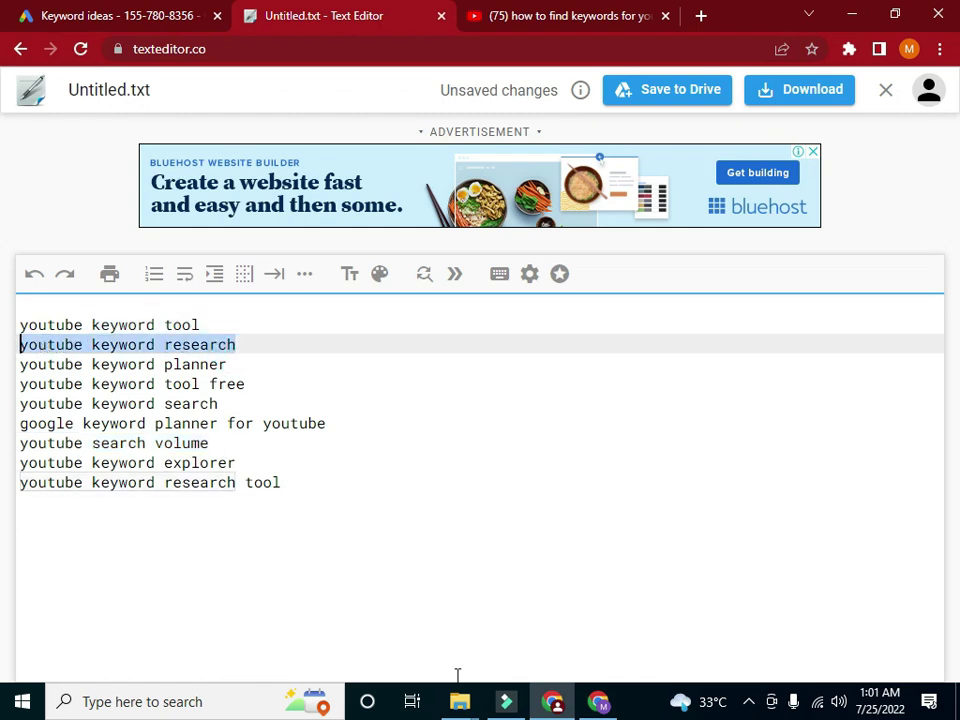
- Back in YouTube Studio, append "youtube keyword research is very important step to rank your youtube channel ." to the description and start a new line
left_click(597, 703)
left_click(287, 547)
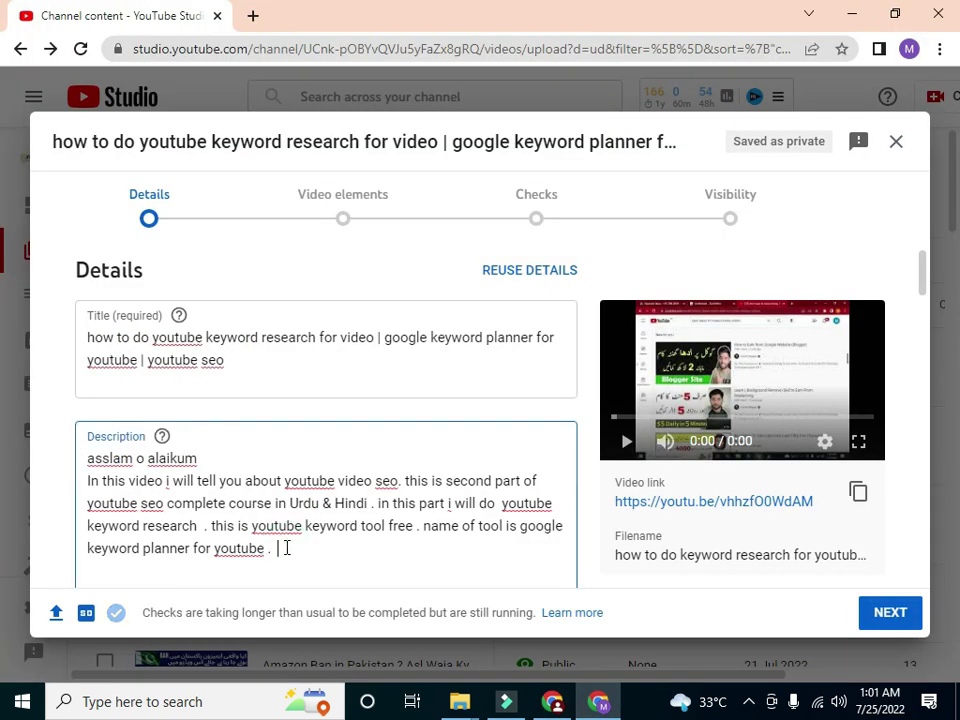
type("youtube keyword research  is very")
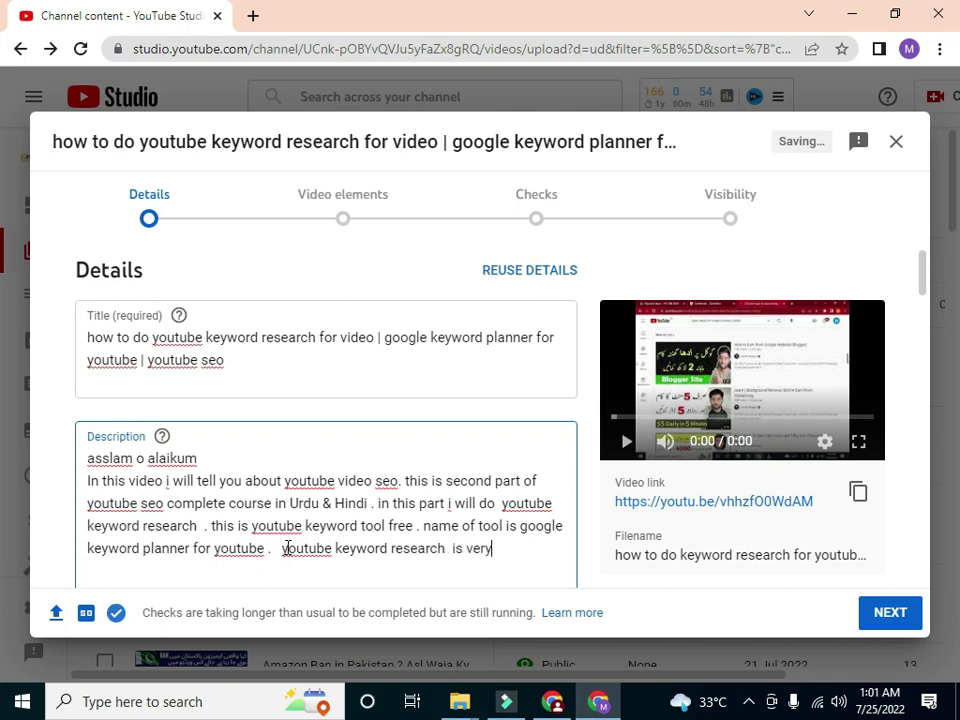
type(" importa")
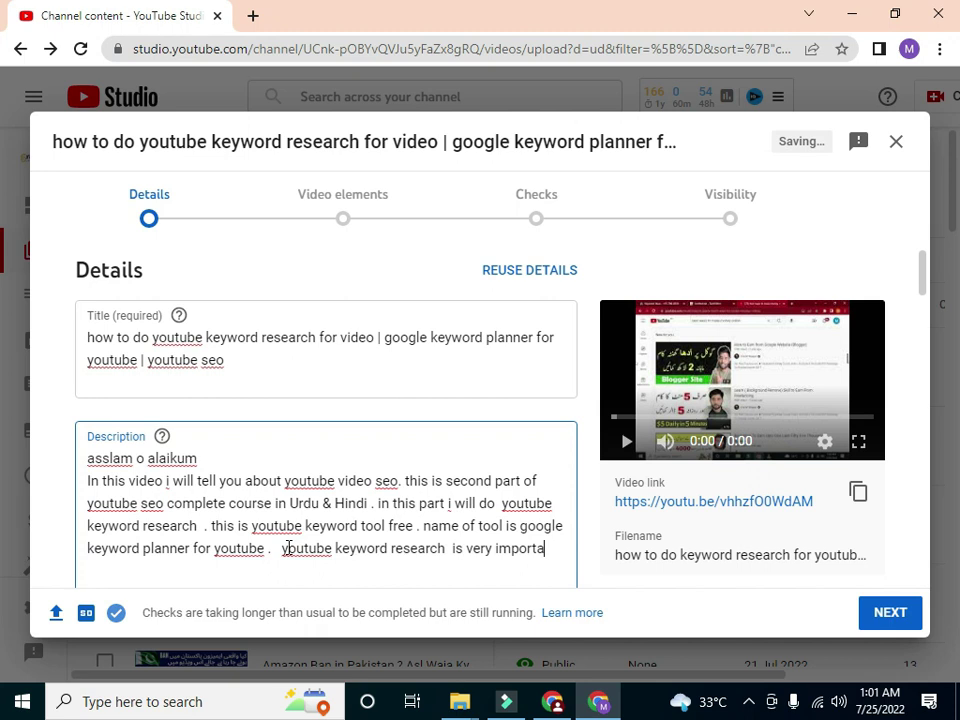
type("nt step t")
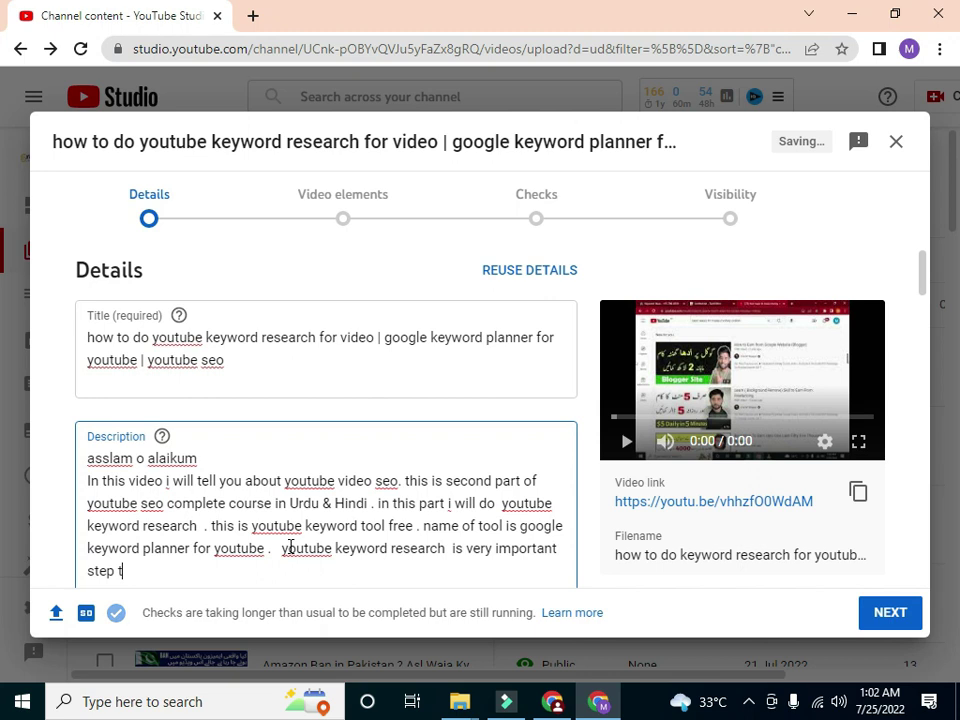
type("o rank your youtu")
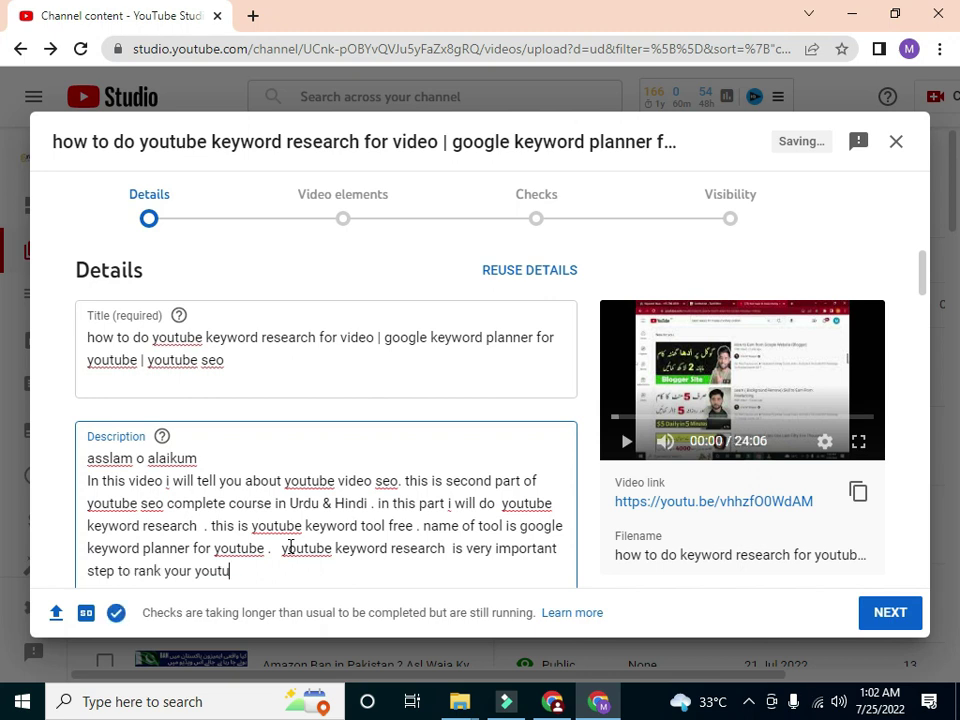
type("be chan")
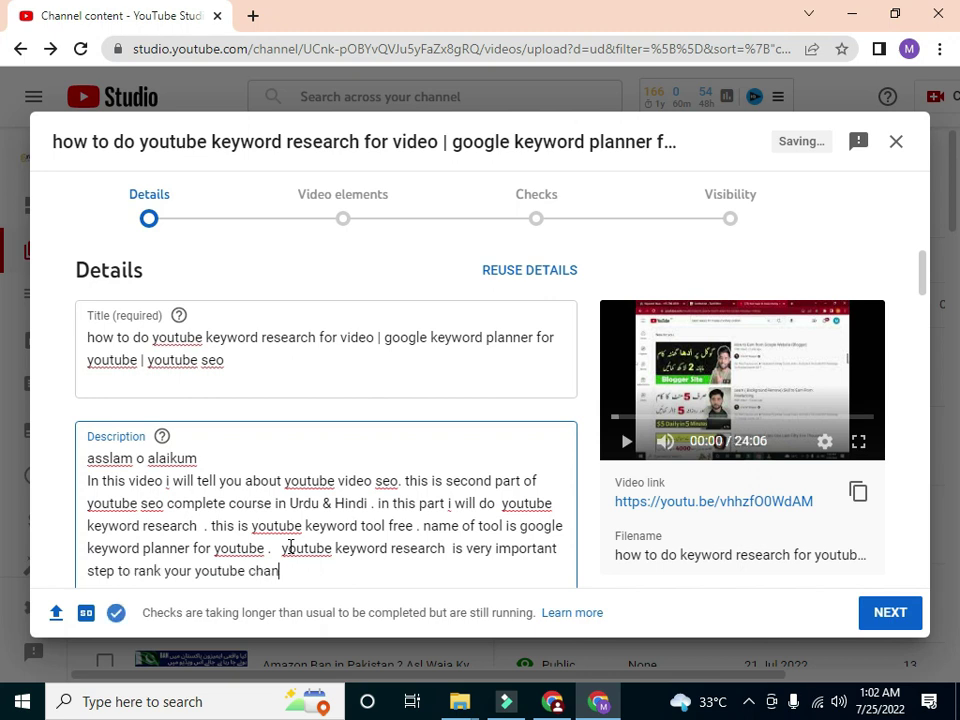
type("nel")
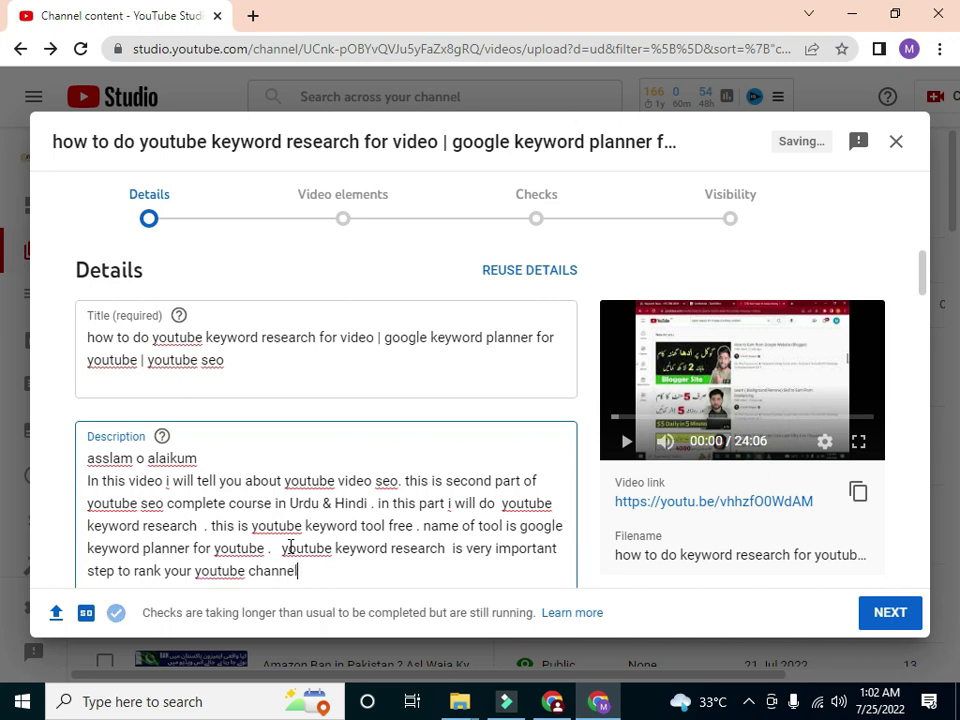
type(" .")
key("Return")
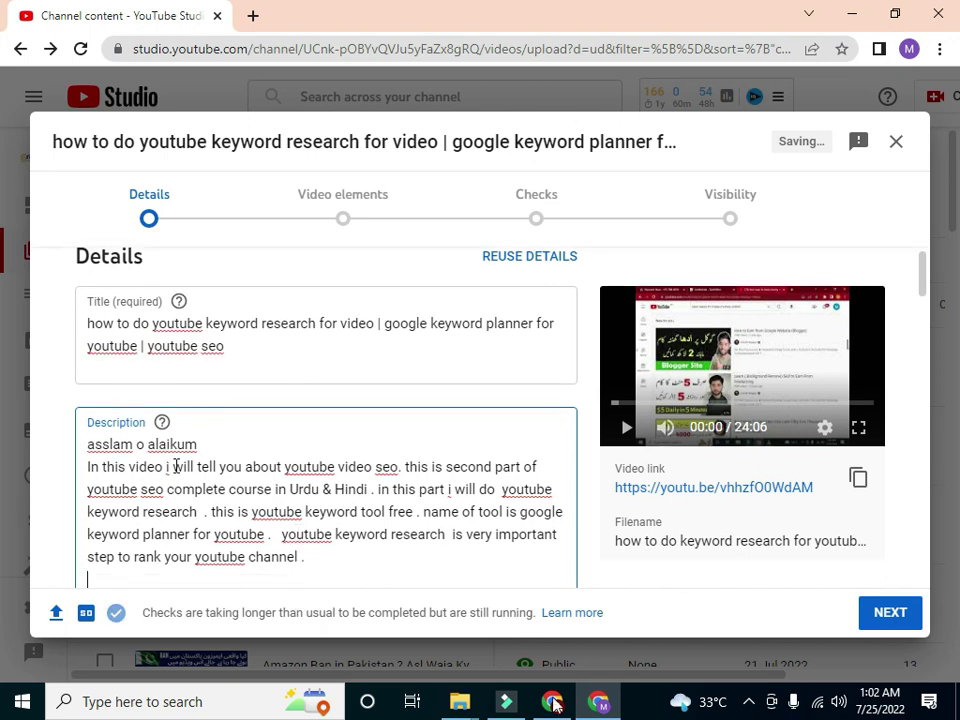
- Go back to Text Editor and copy the line "youtube keyword planner" from the keyword list
key("alt+Tab")
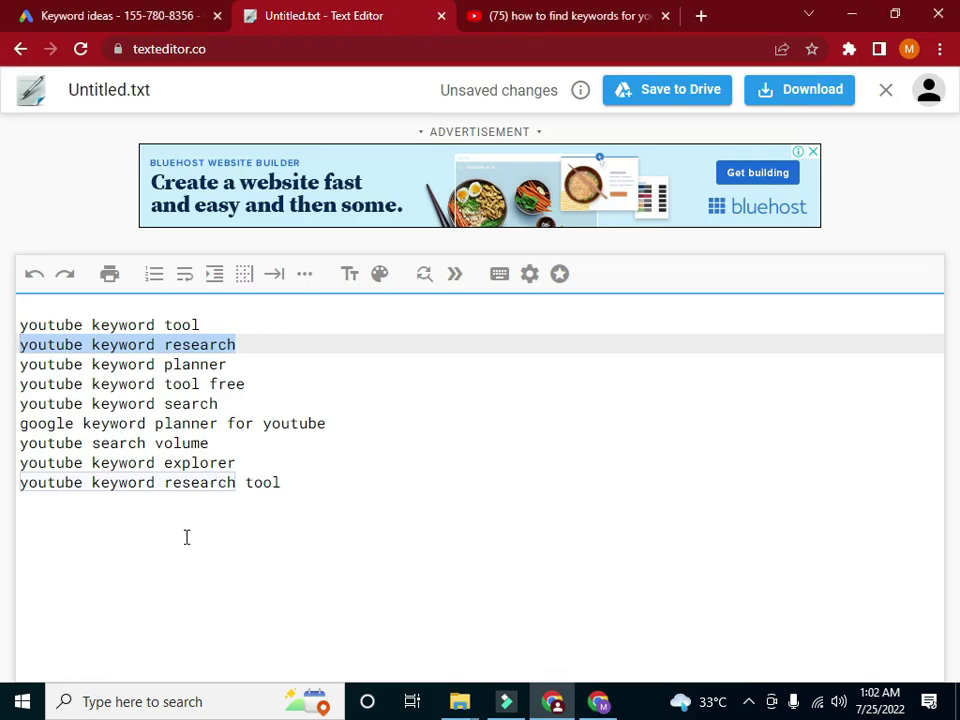
left_click_drag(236, 462, 64, 461)
left_click(156, 508)
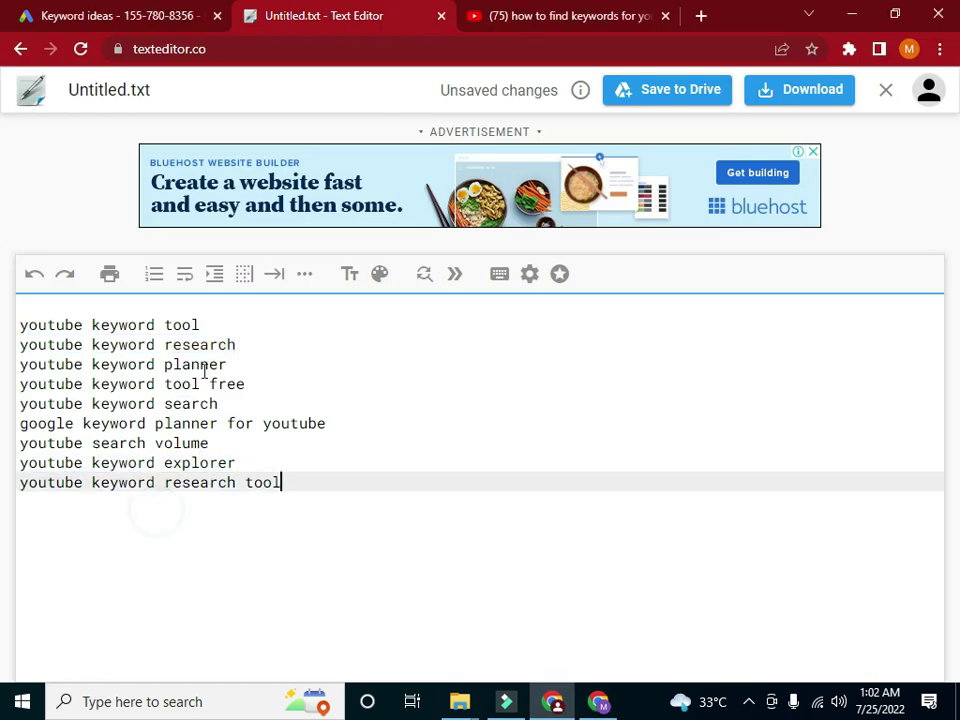
left_click(228, 364)
left_click_drag(228, 364, 12, 376)
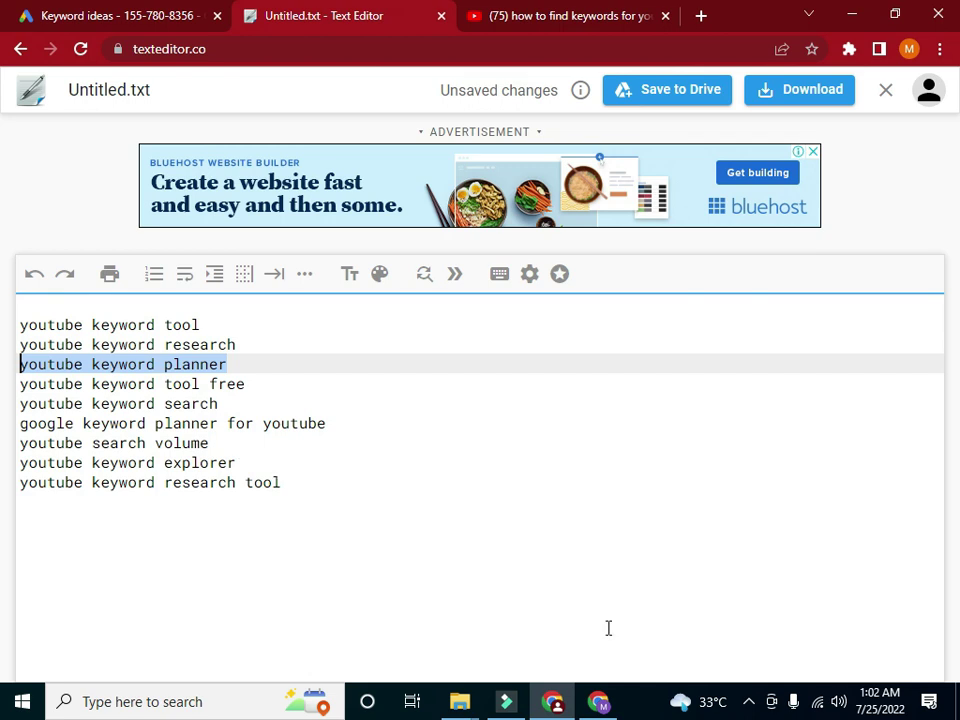
- Return to YouTube Studio and add "youtube keyword planner is very convieneint and" on a new last line of the description
left_click(598, 701)
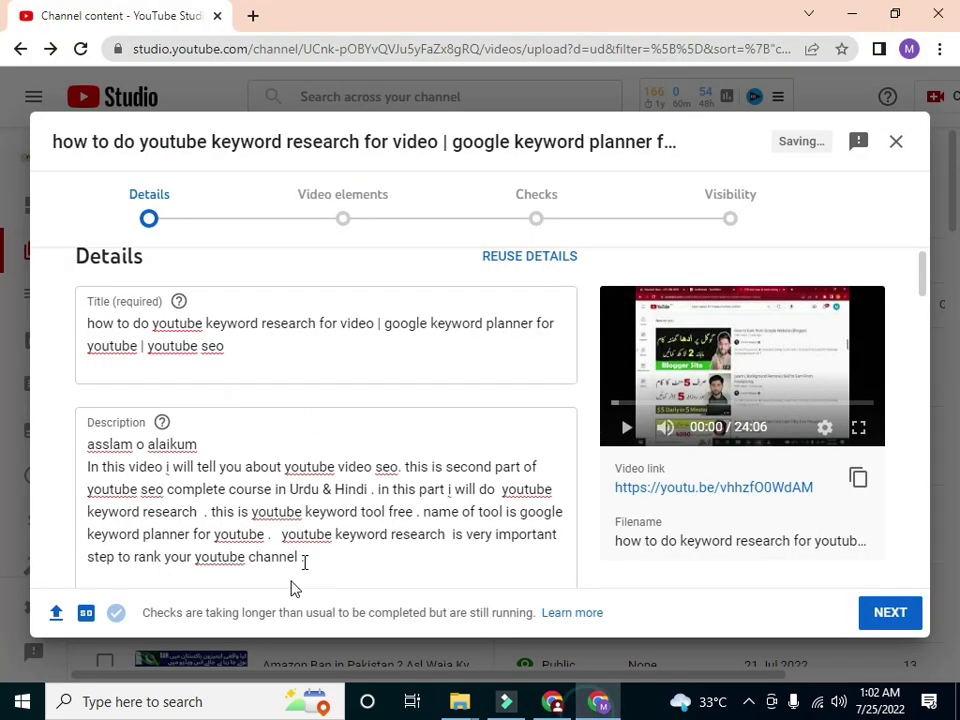
left_click(306, 559)
type(".")
key("Return")
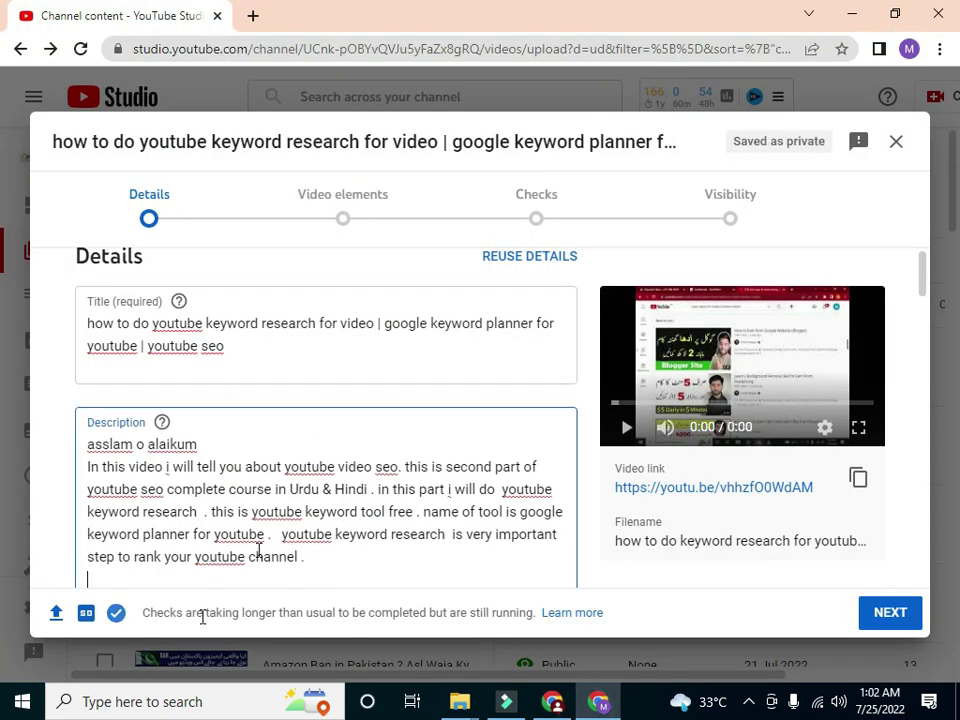
type("youtube keyword planner ")
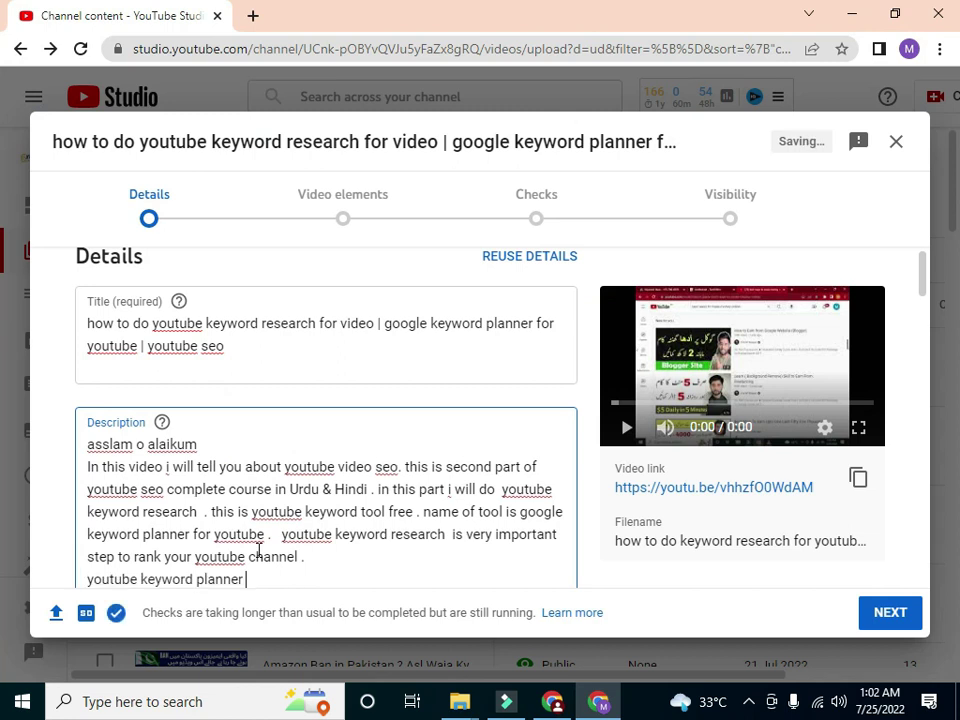
type("is very")
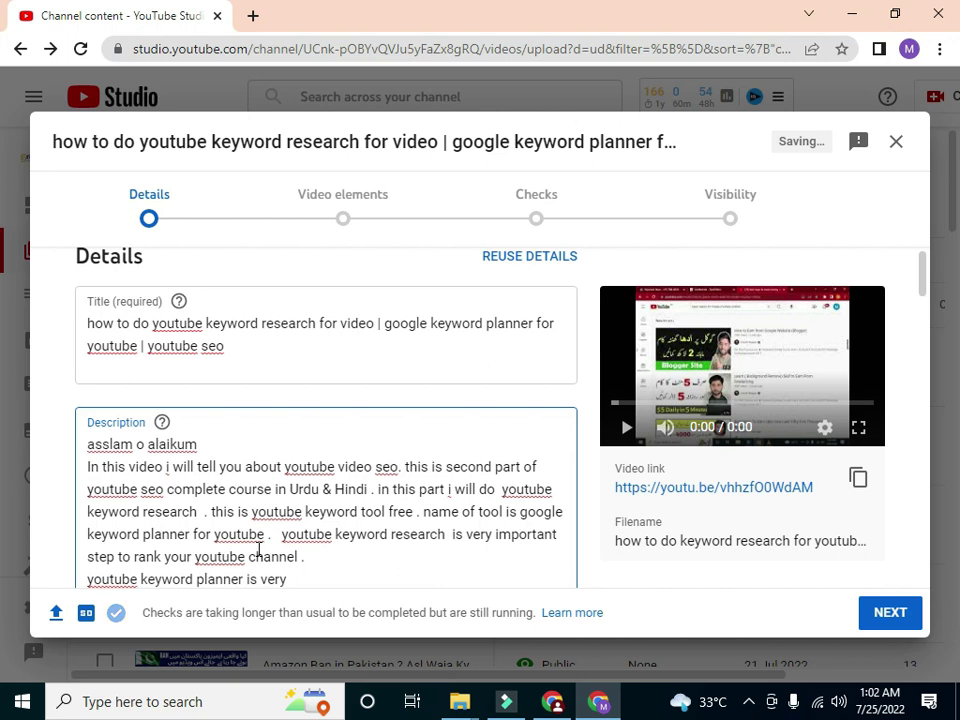
left_click(303, 584)
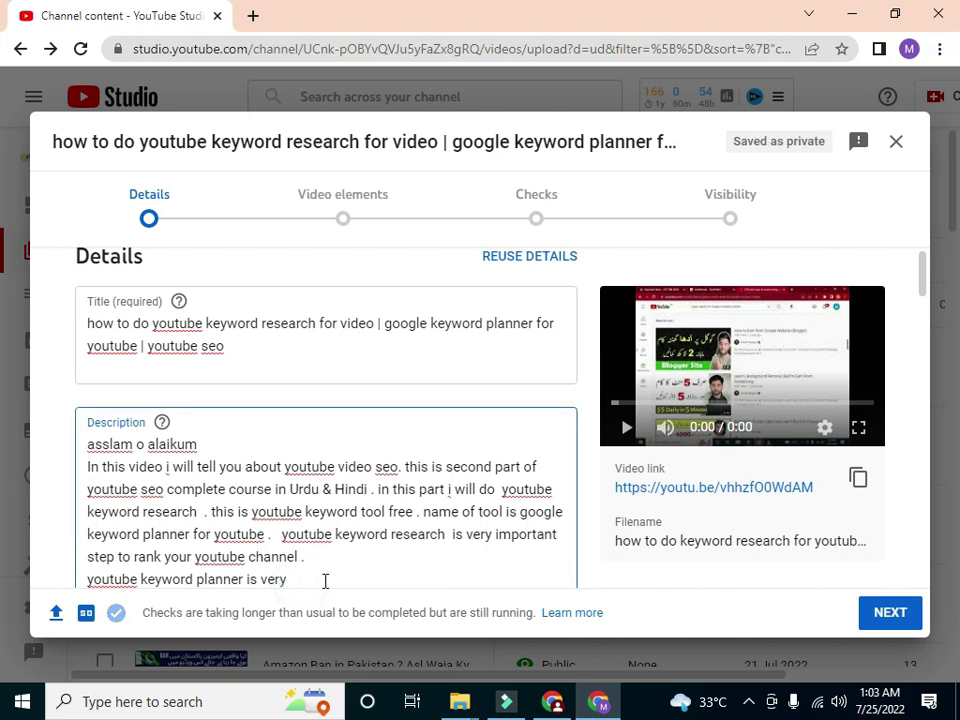
type("co")
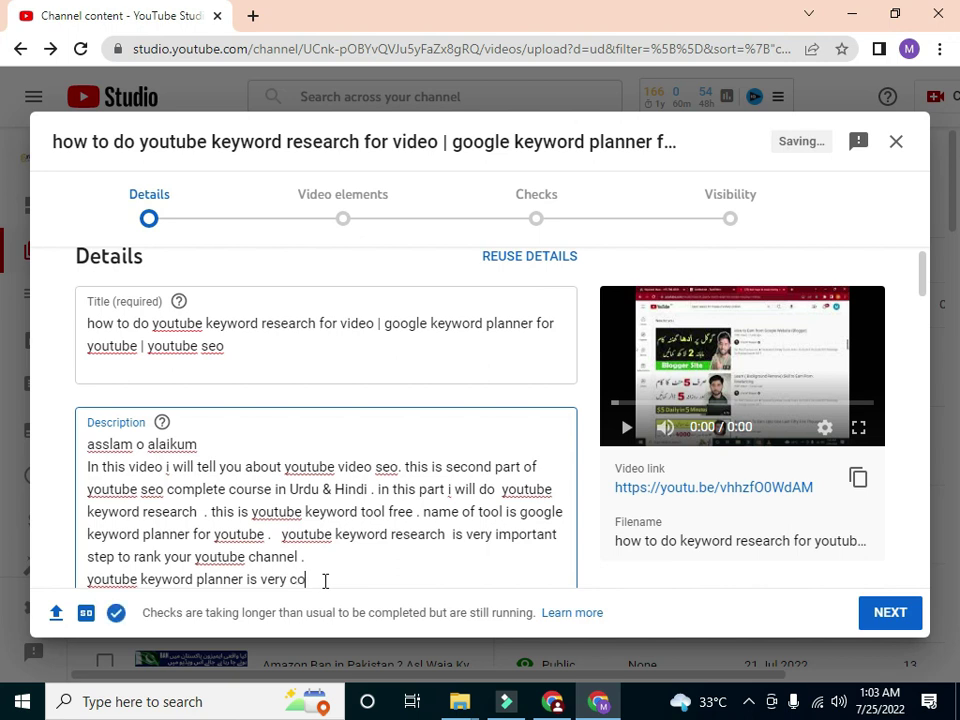
type("nvieneint ")
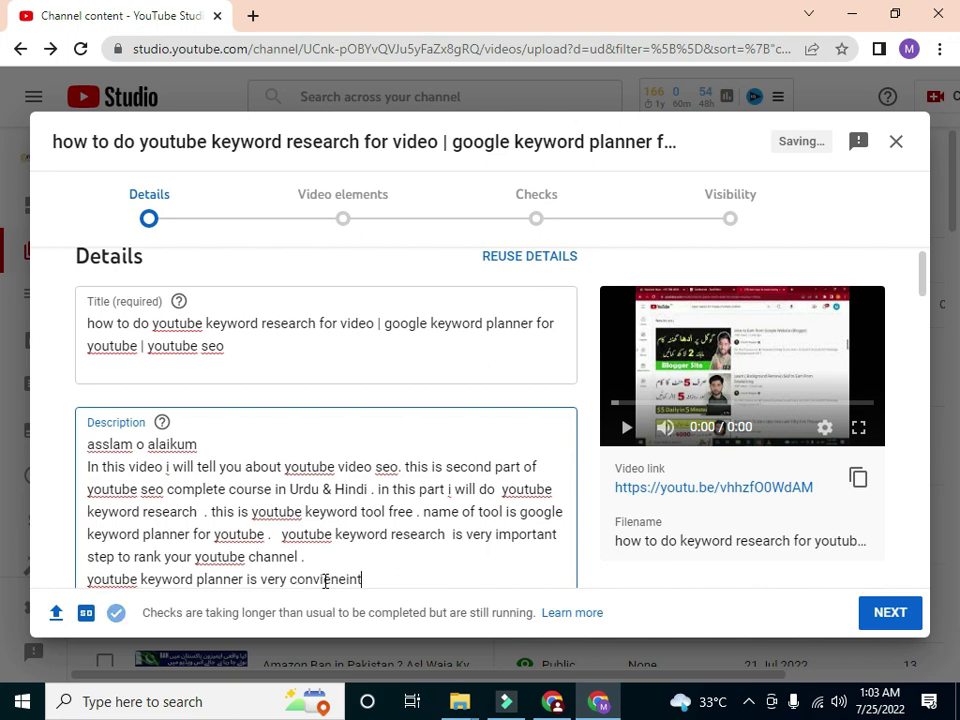
type("and")
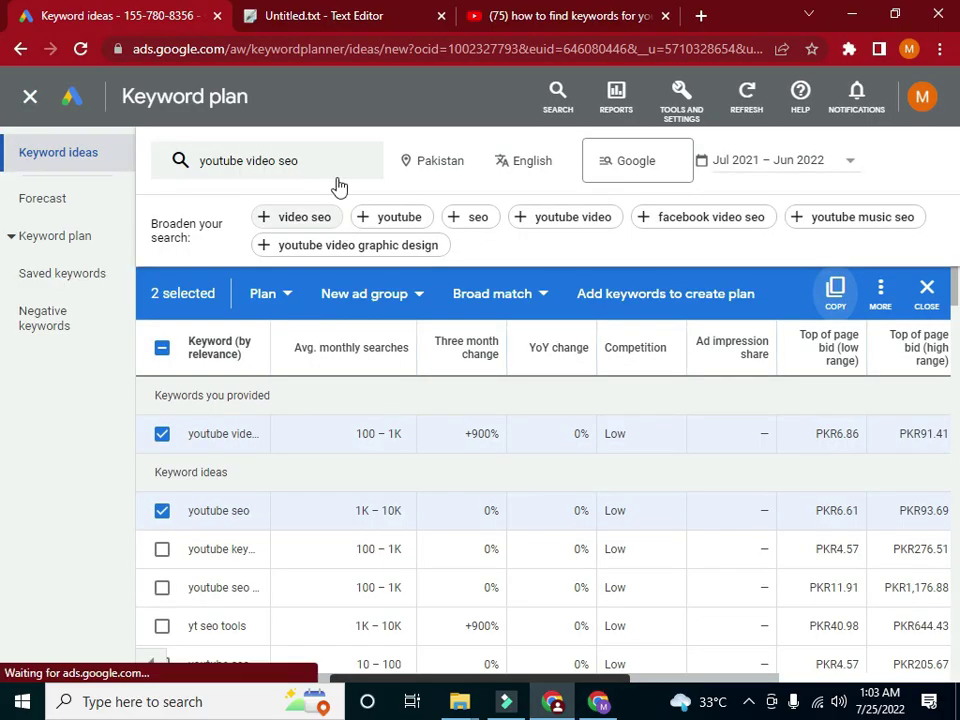
- Replace the keyword "youtube video seo" with "youtube seo tool" and get its keyword ideas
left_click(339, 171)
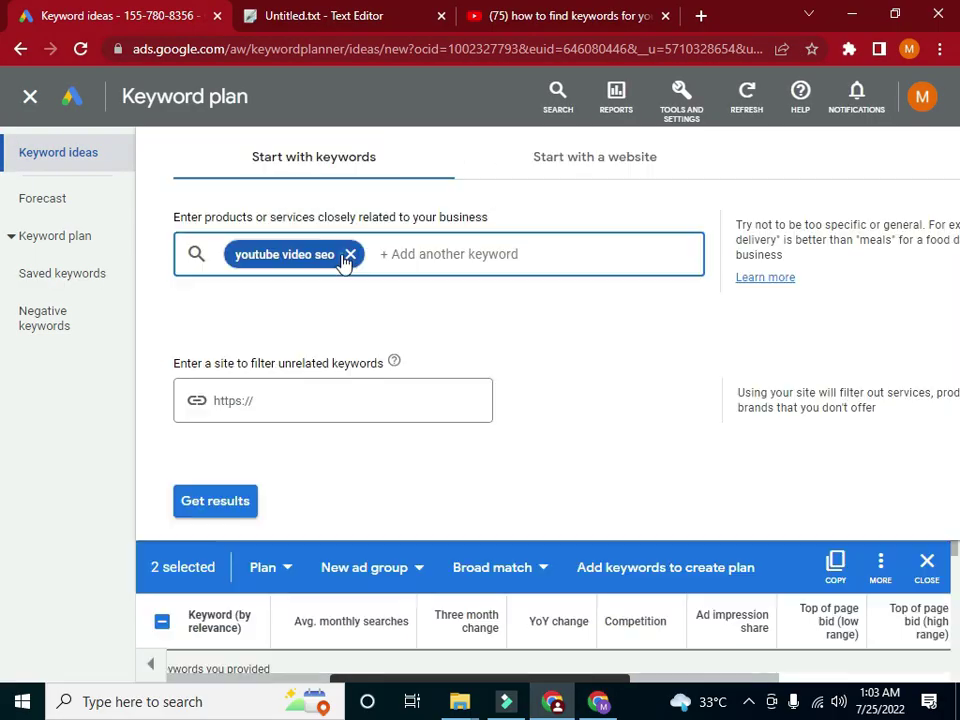
left_click(350, 254)
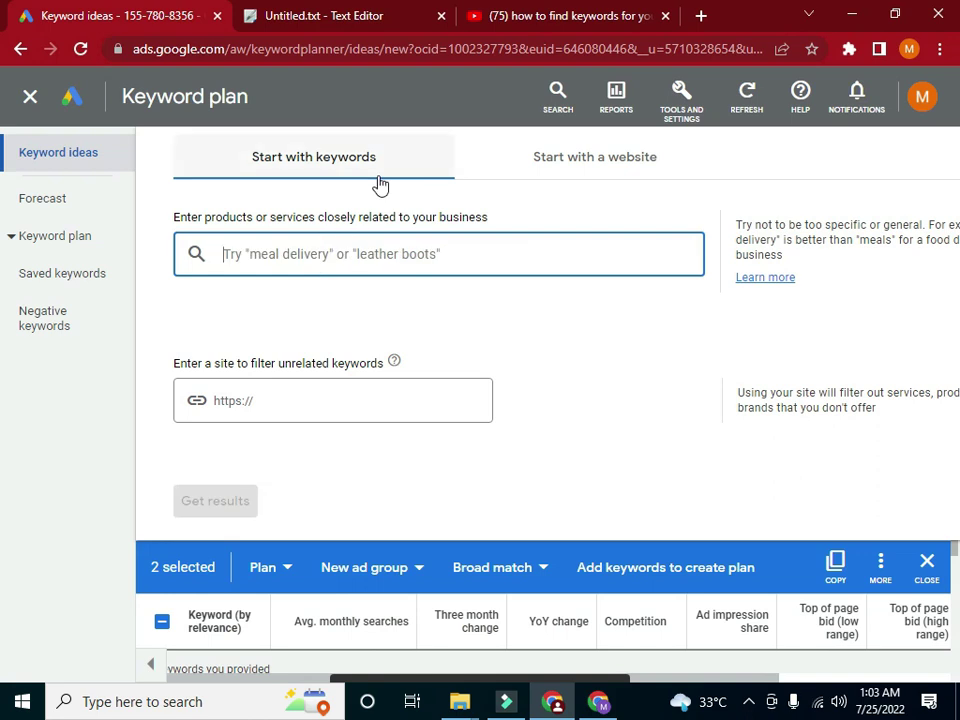
type("youtube ")
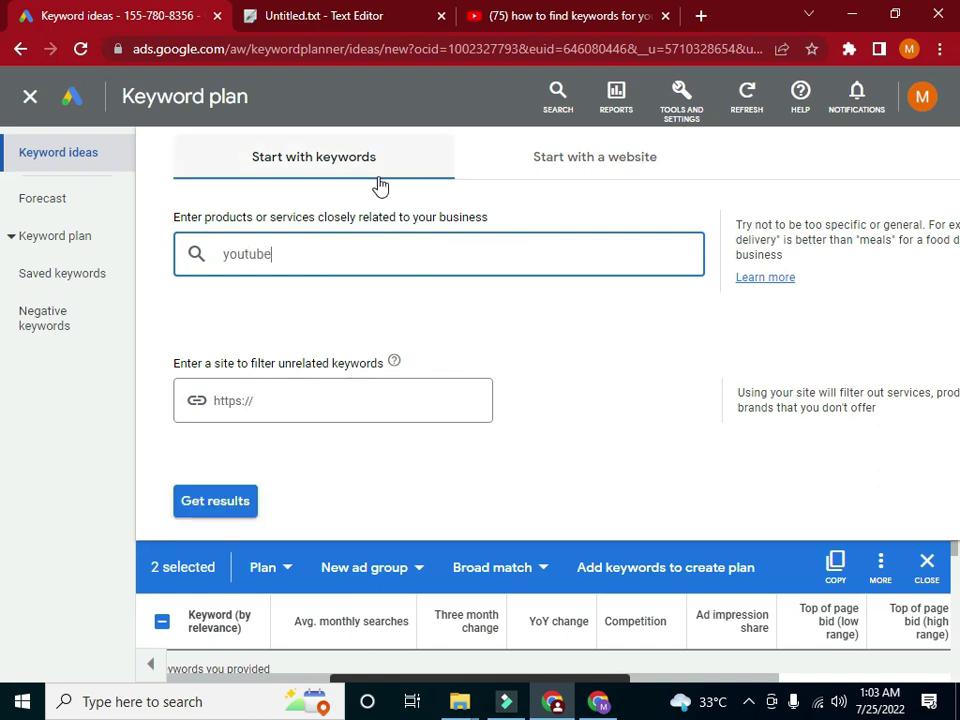
type("seo tool")
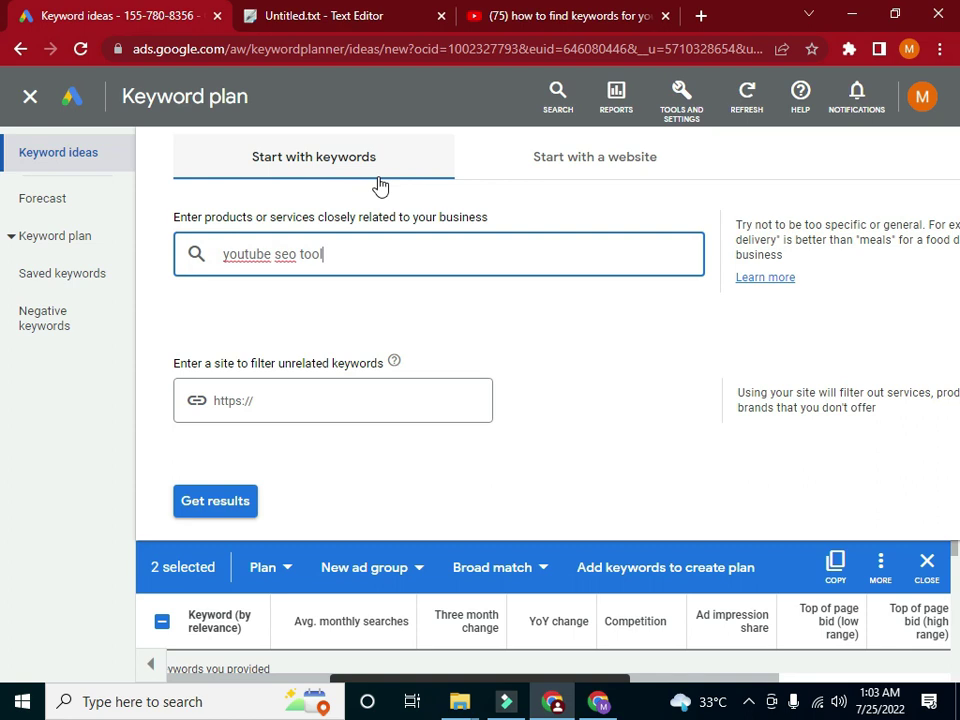
key("Return")
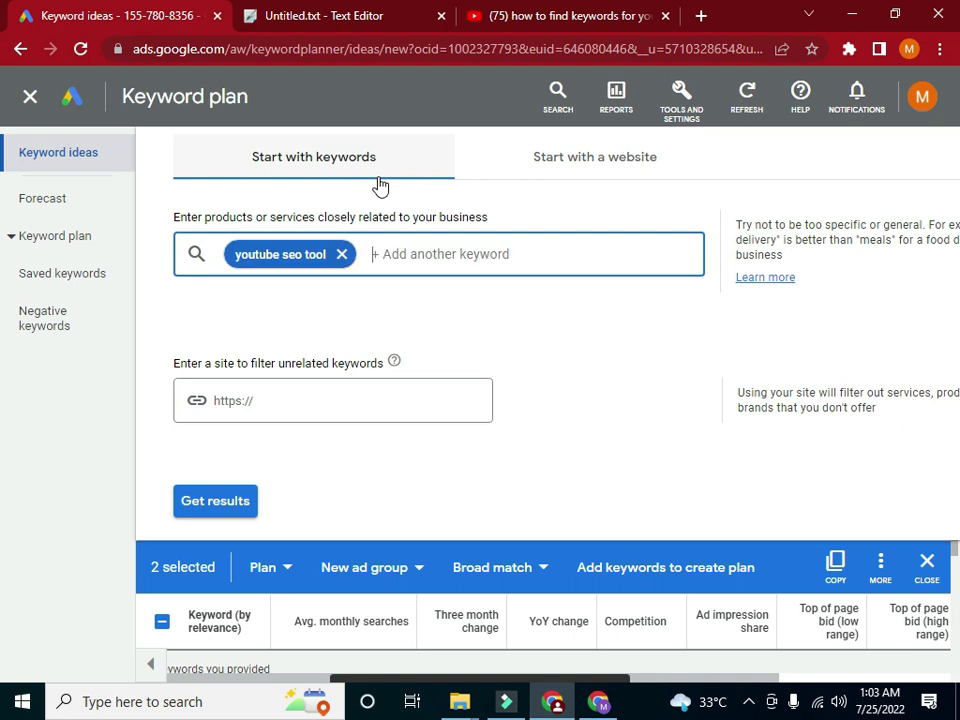
left_click(192, 512)
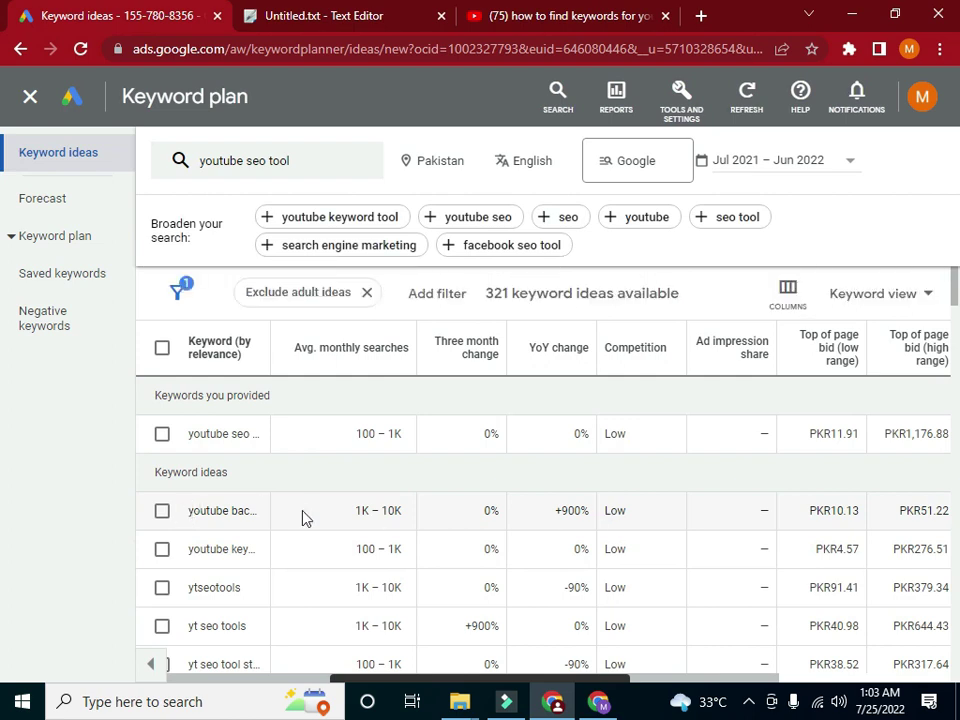
- Select the keyword ideas "youtube backlink generator" and "ytseotools" and copy them
left_click(162, 511)
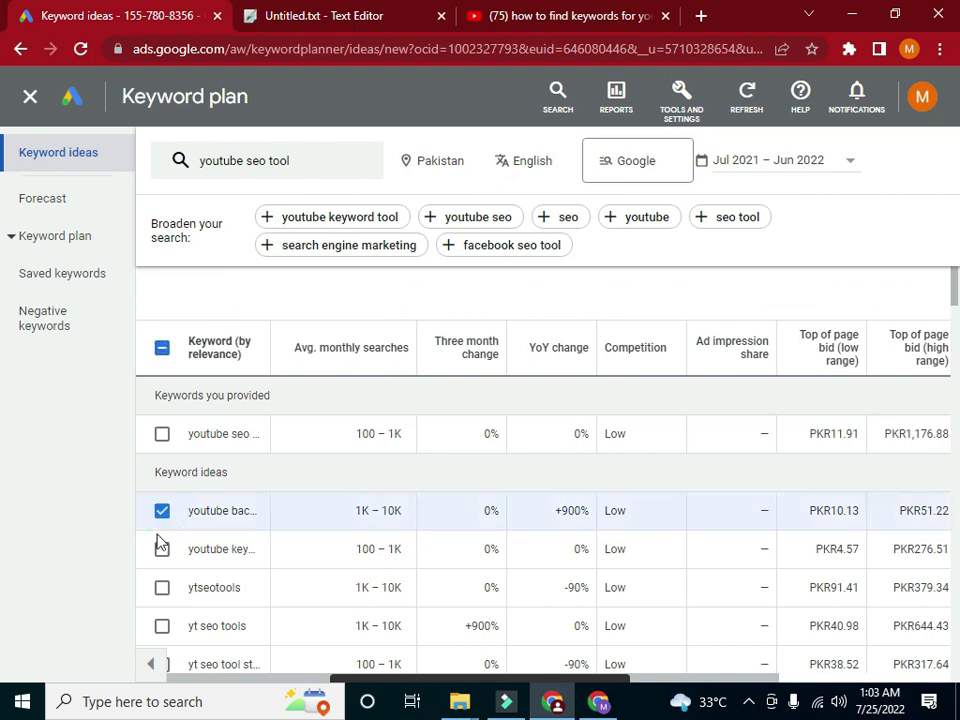
left_click(162, 587)
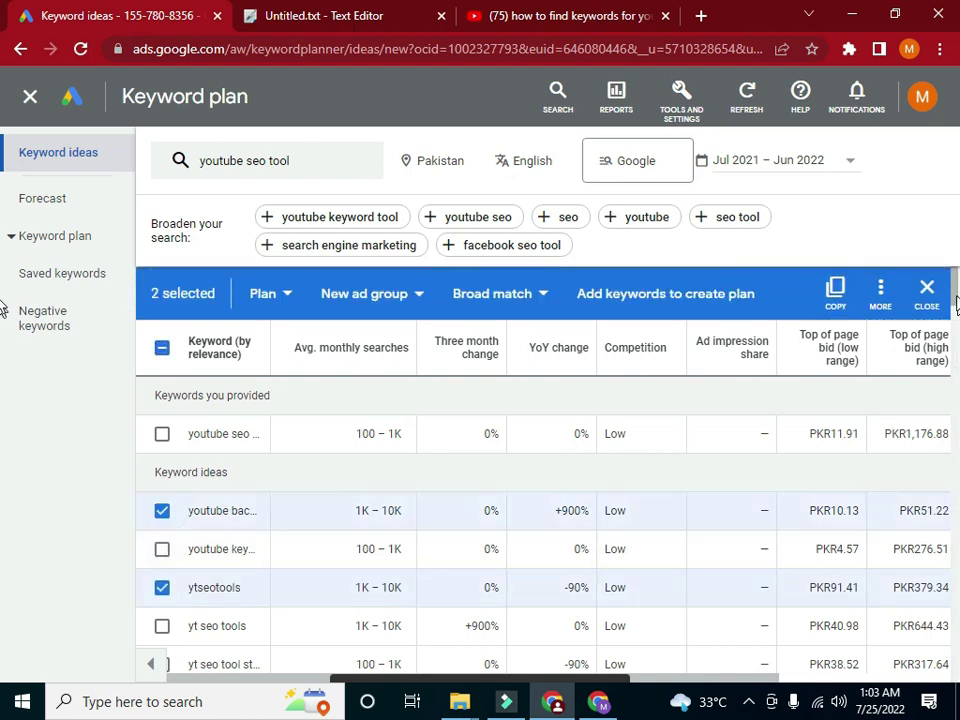
scroll(953, 300, "down", 2)
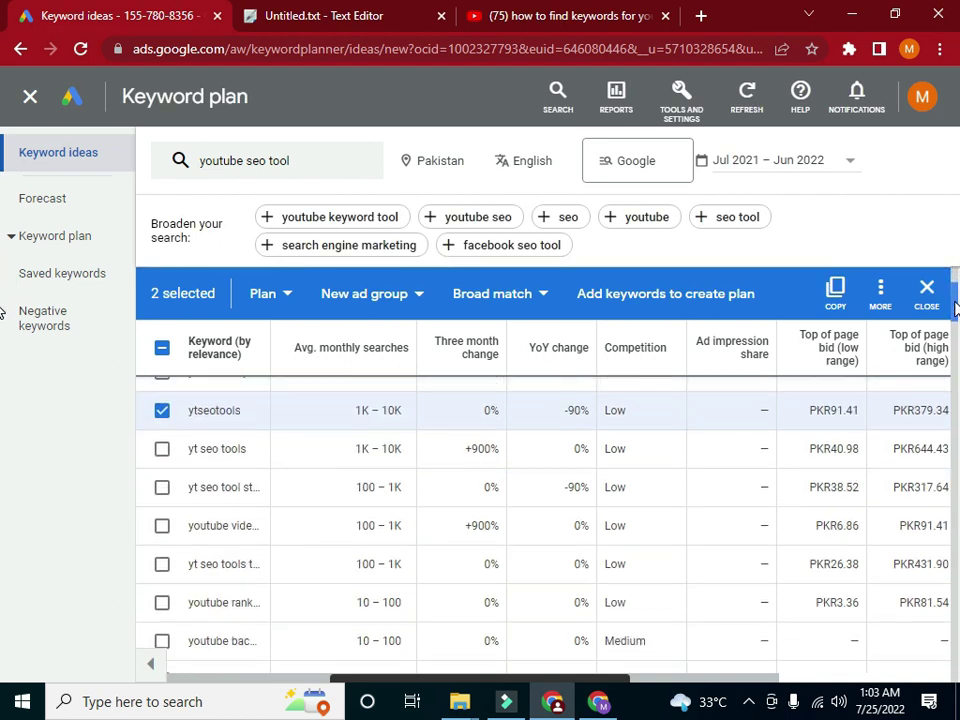
left_click(836, 290)
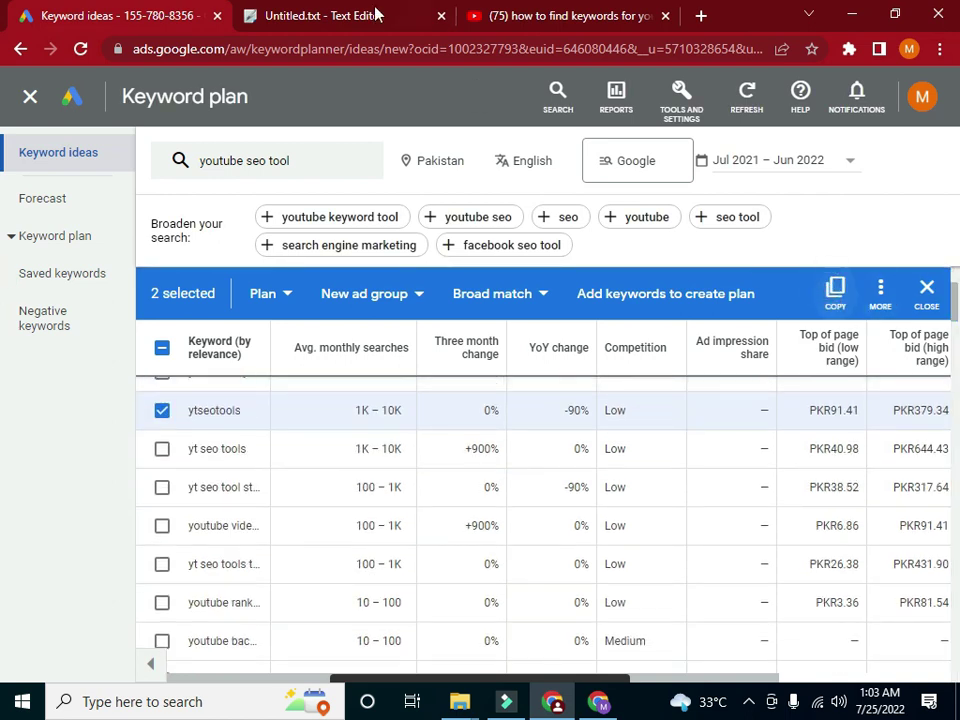
- Switch to Text Editor and paste the copied keywords at the end of the keyword list, separated by a blank line
left_click(318, 10)
left_click(306, 490)
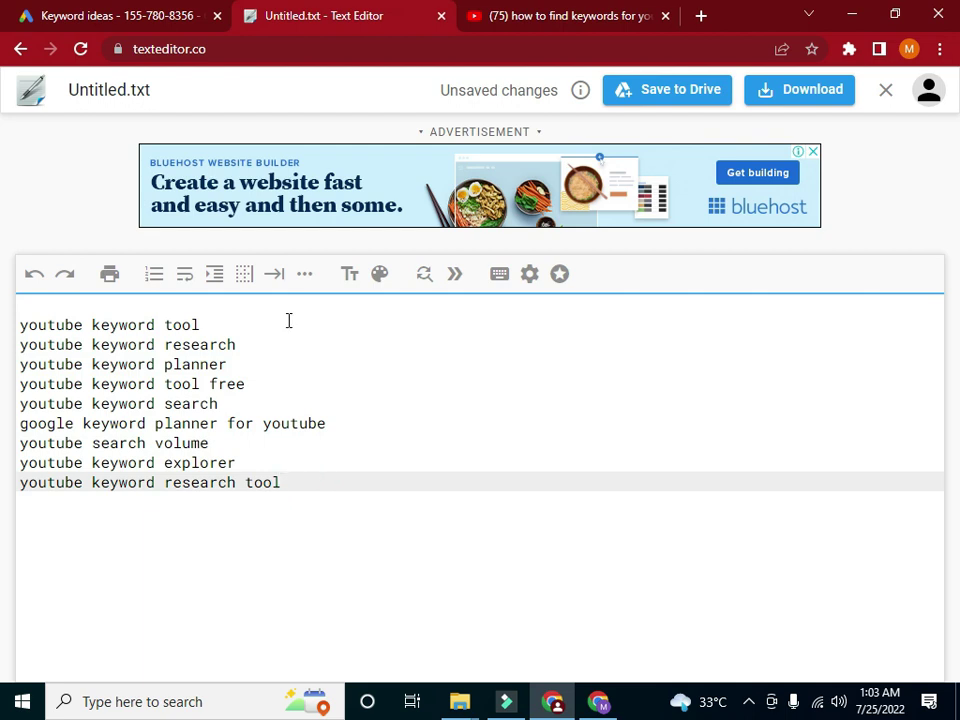
key("Return")
key("Return")
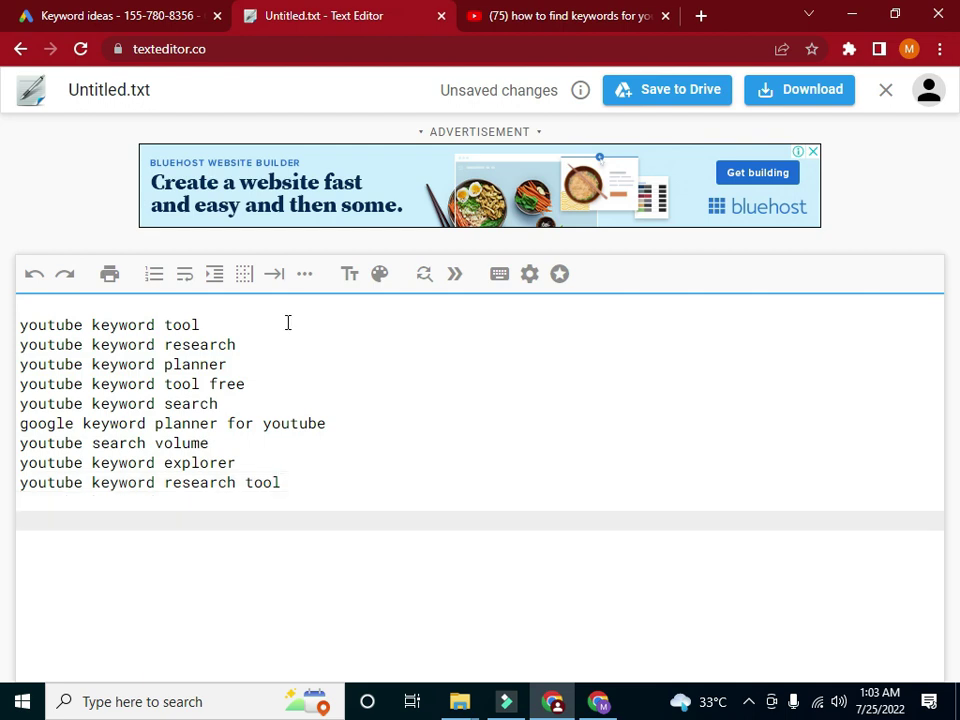
key("ctrl+v")
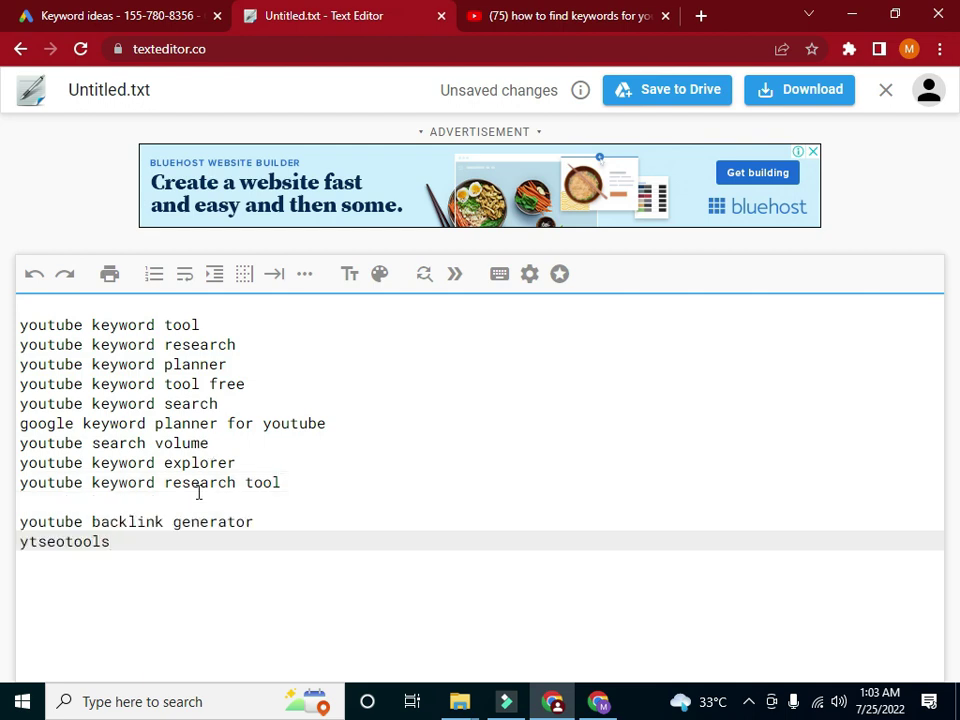
- Copy "ytseotools" from the list and, in YouTube Studio, complete the description's last line with "free ytseotools."
left_click_drag(118, 541, 17, 546)
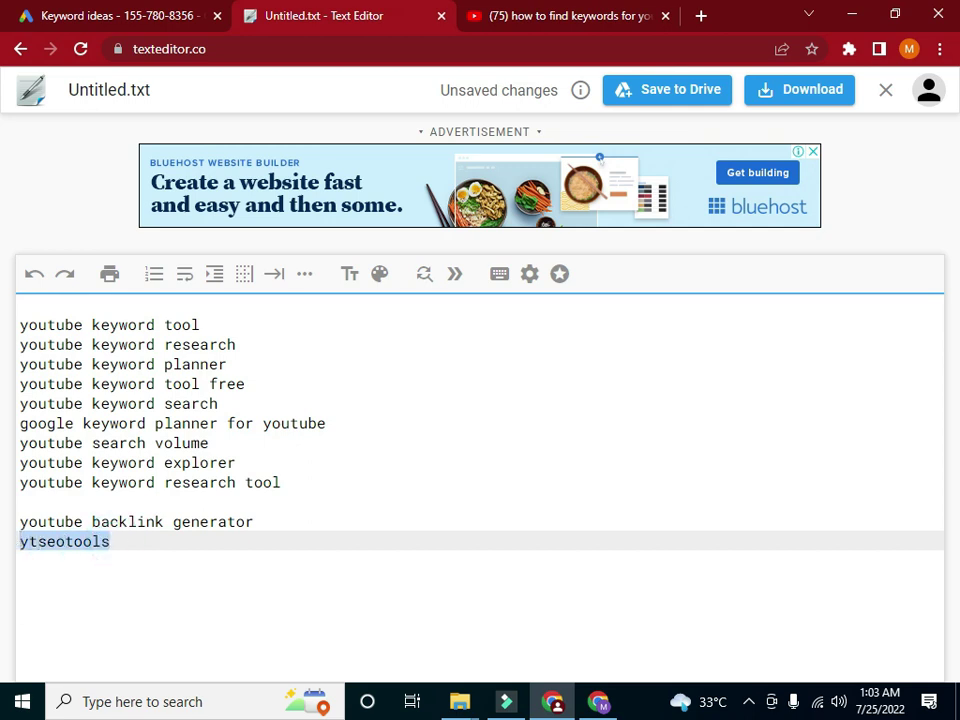
left_click(596, 703)
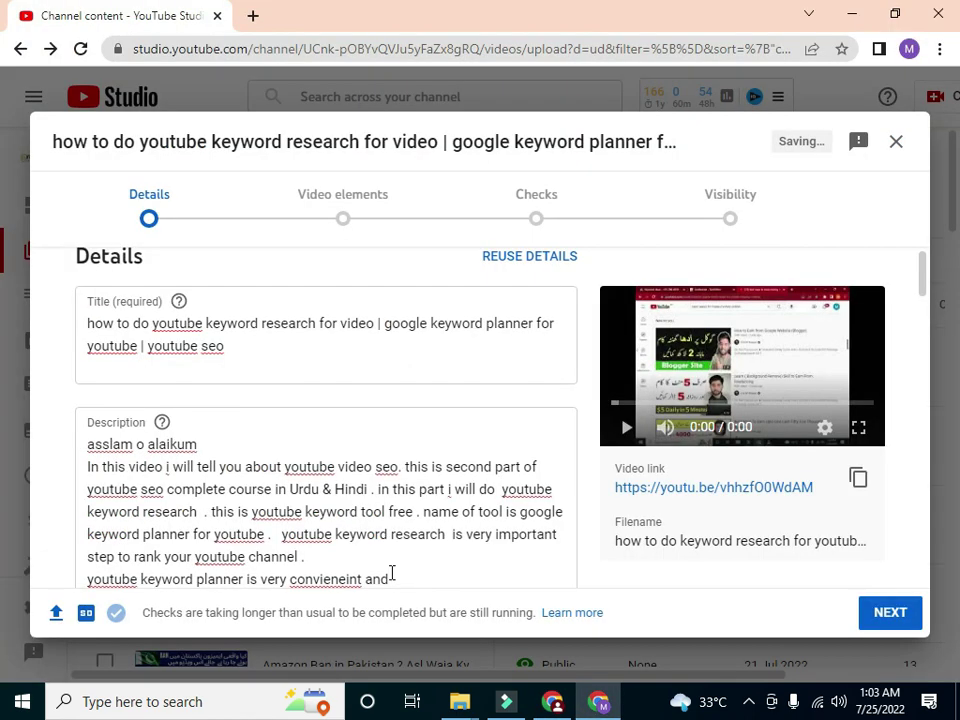
left_click(395, 574)
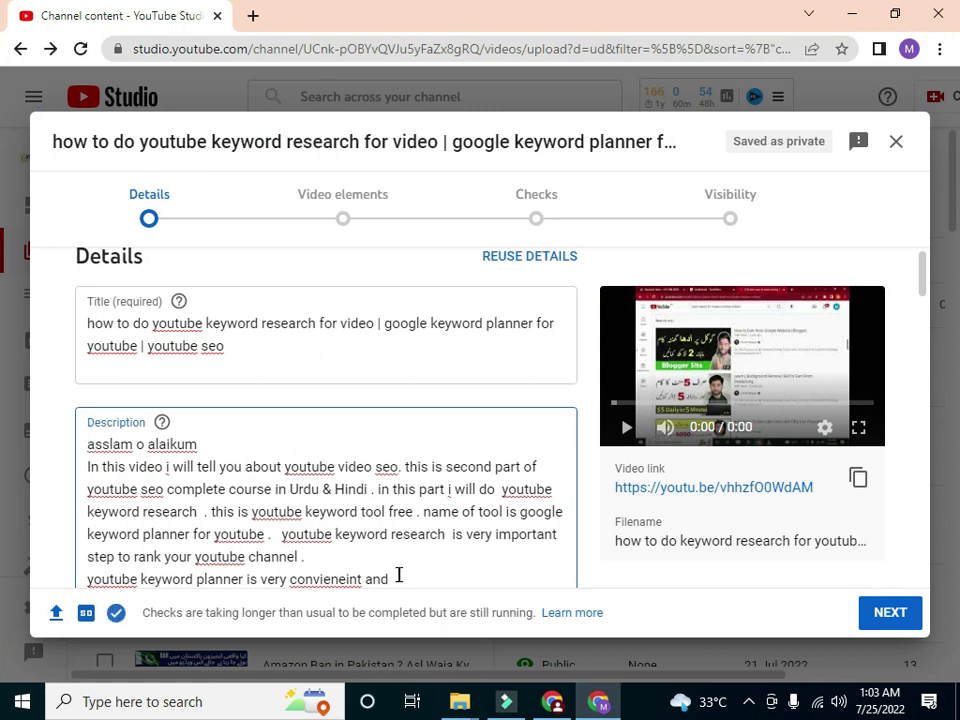
type("fe")
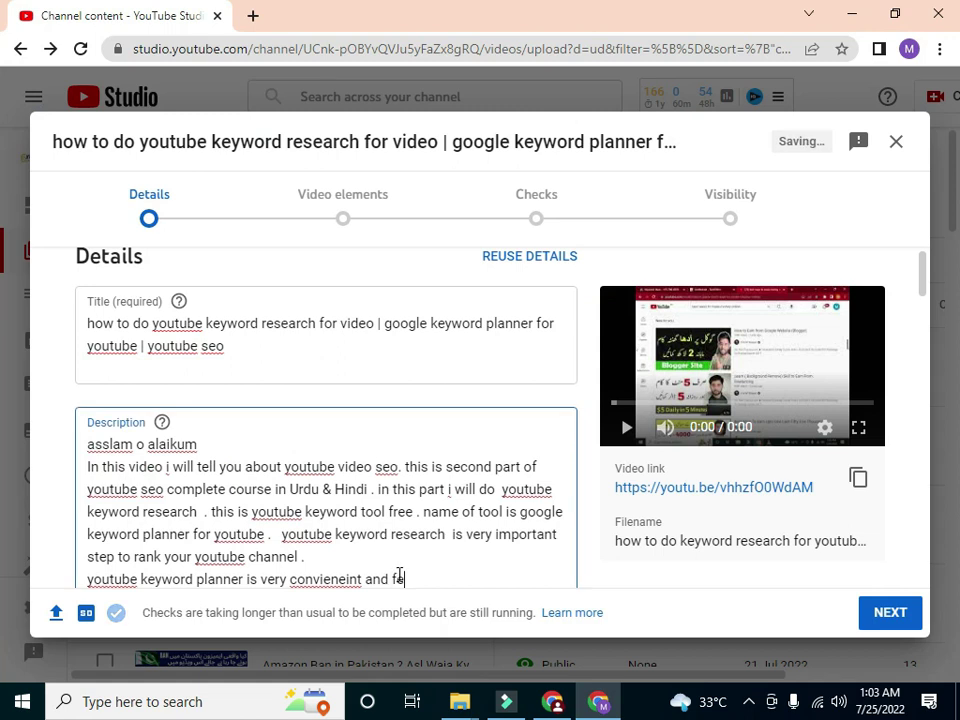
key("BackSpace")
type("ree")
key("BackSpace")
key("BackSpace")
key("BackSpace")
key("BackSpace")
key("BackSpace")
type("free")
key("ctrl+v")
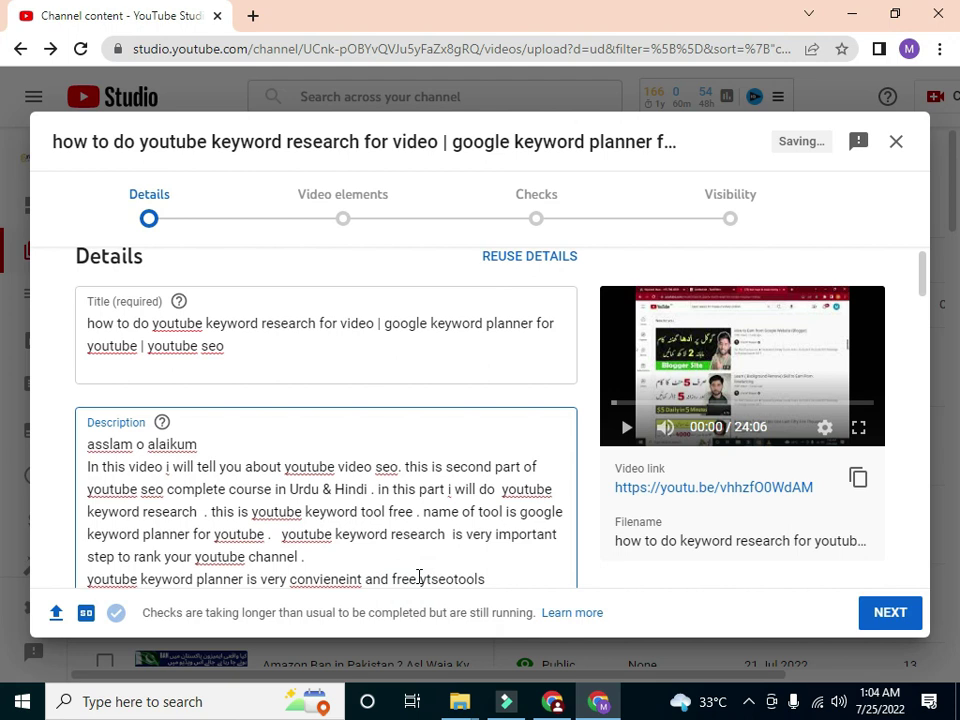
type(".")
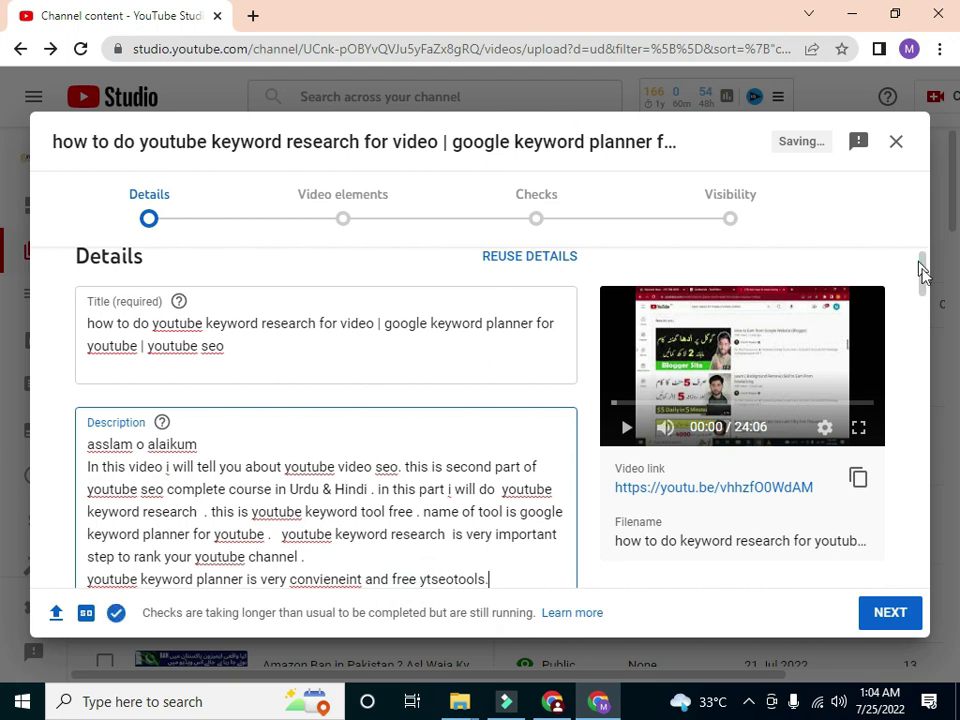
- Review the video's title and description in YouTube Studio against the keyword list in Text Editor
left_click(924, 272)
mouse_move(924, 276)
left_mouse_down()
mouse_move(924, 286)
mouse_move(924, 272)
left_mouse_up()
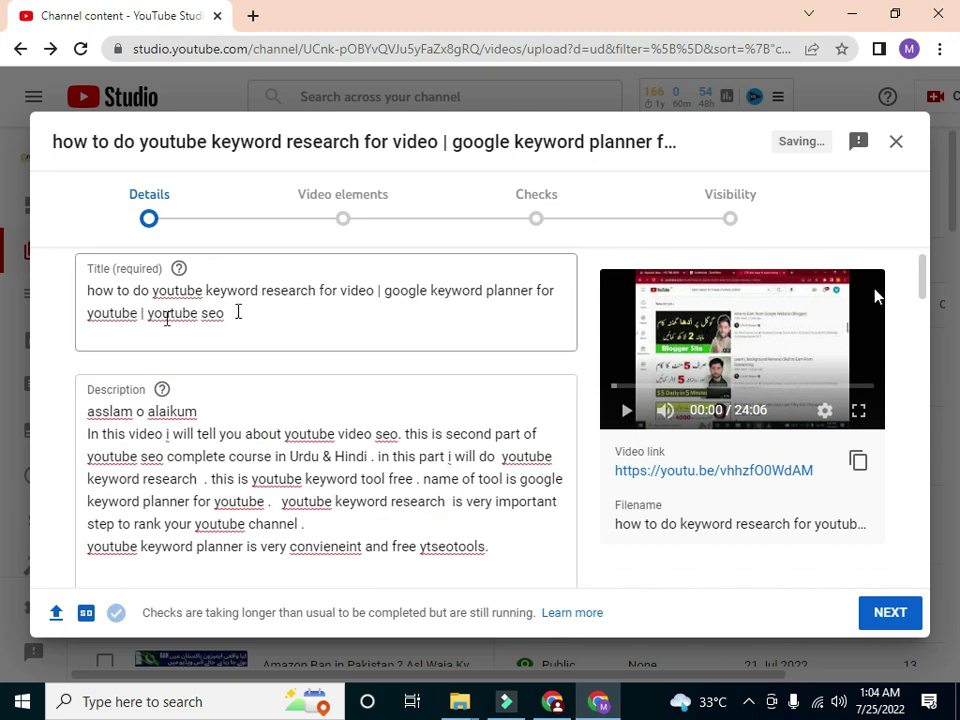
left_click_drag(926, 268, 925, 288)
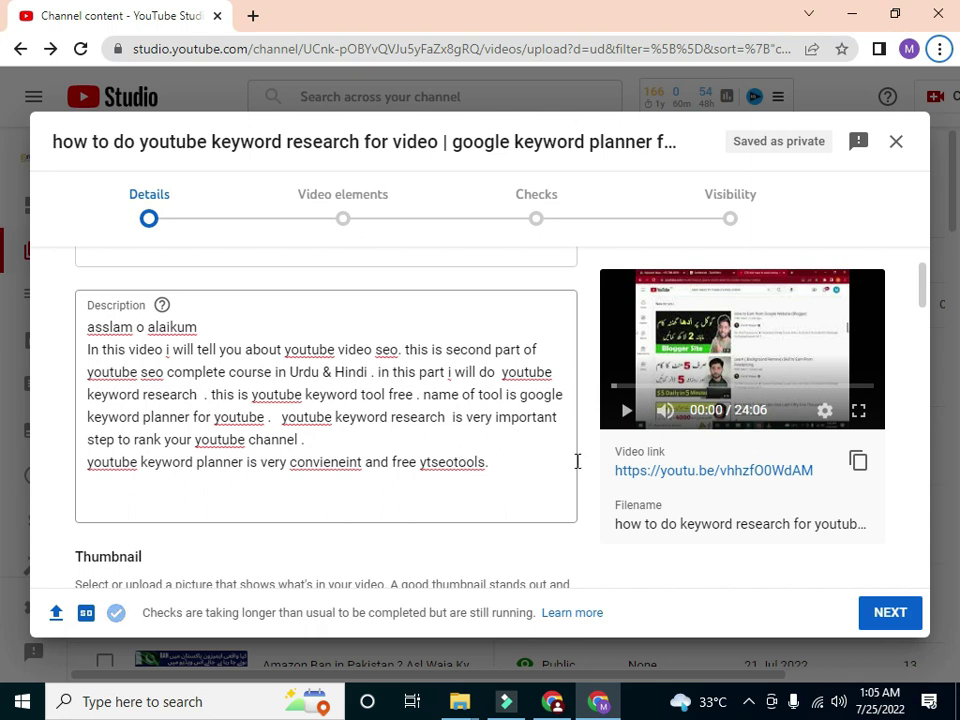
left_click(513, 467)
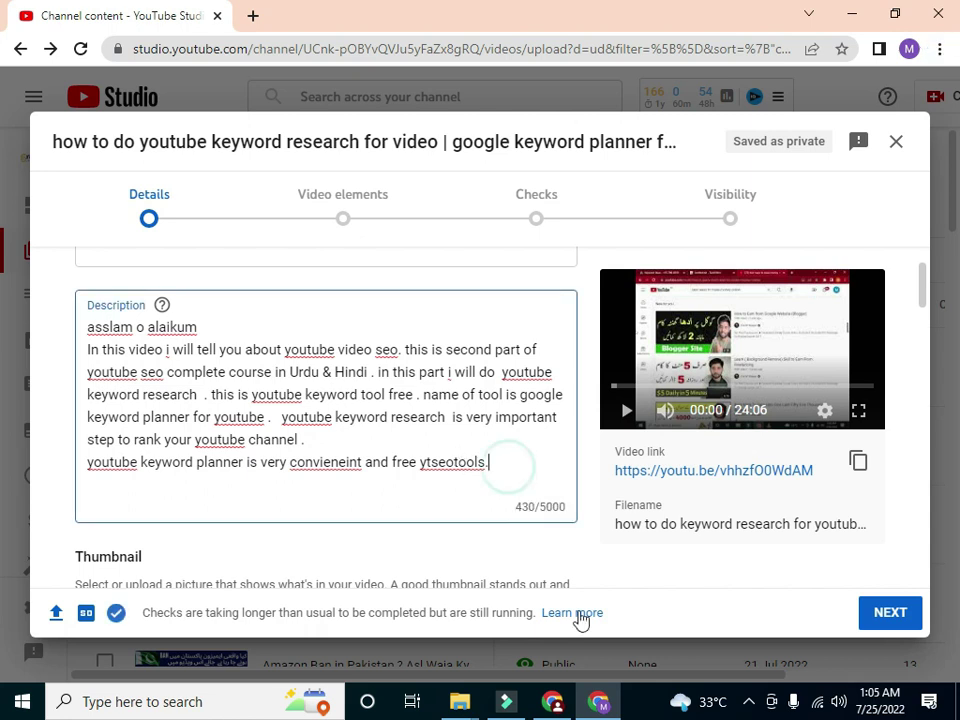
left_click(552, 700)
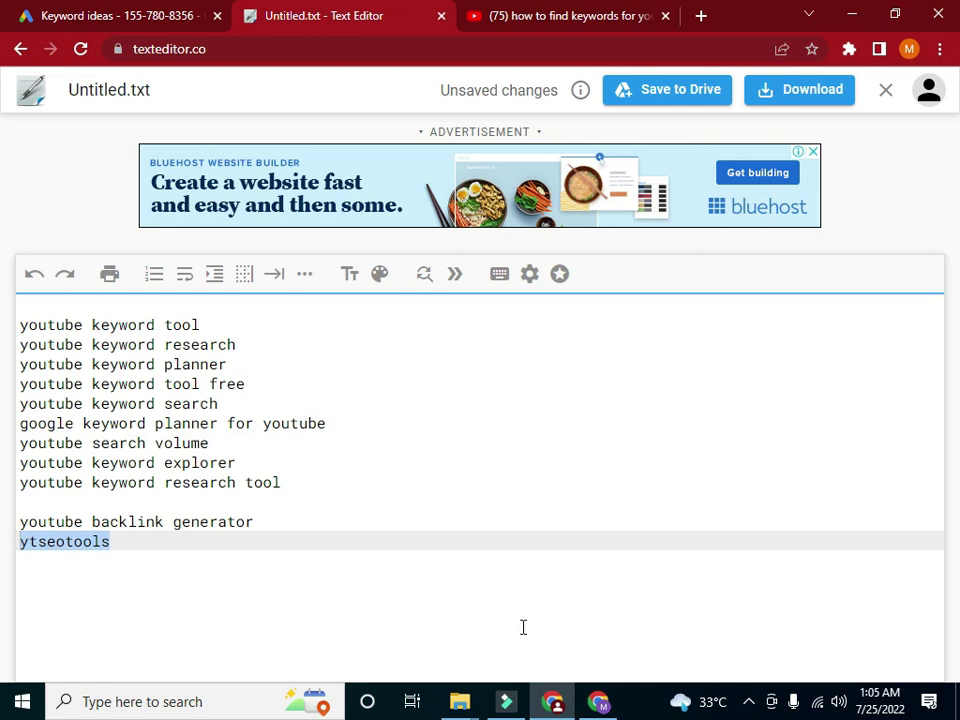
left_click(590, 702)
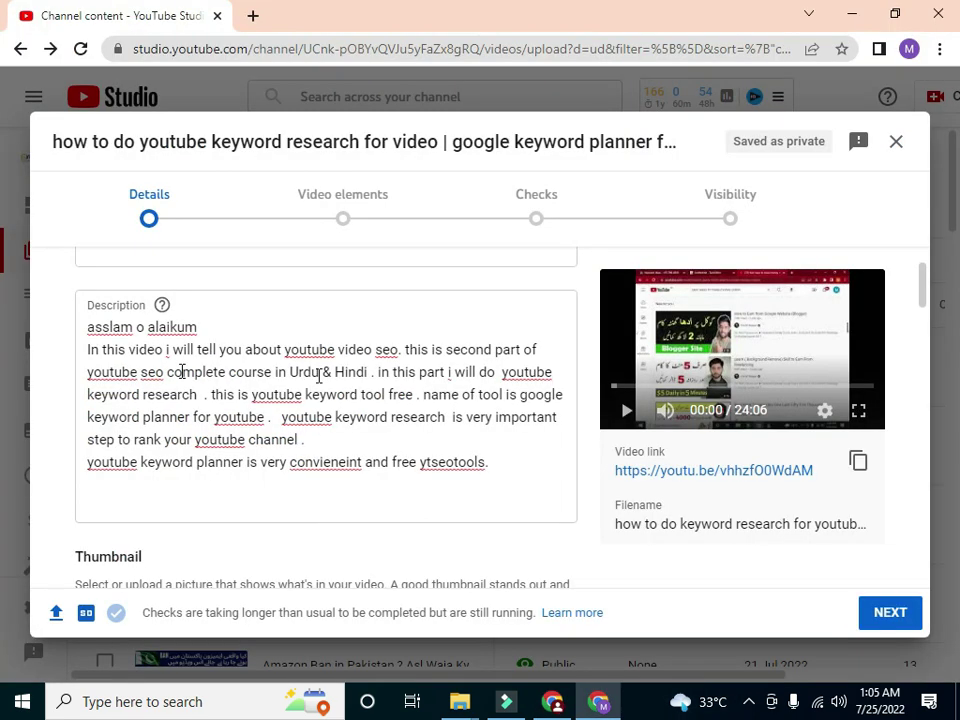
left_click(440, 494)
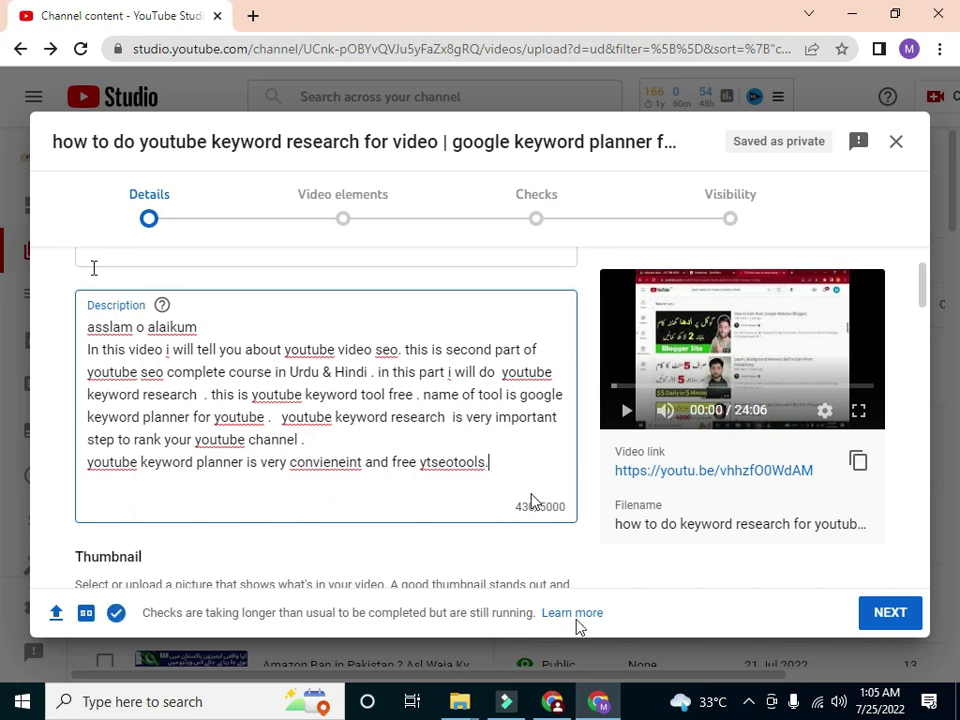
left_click(615, 707)
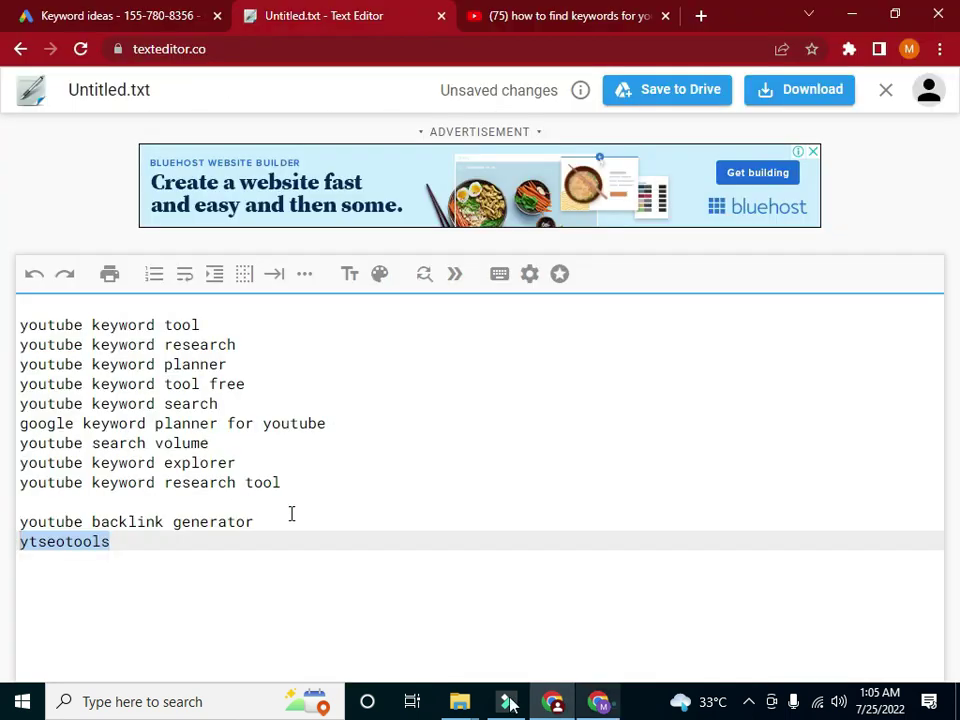
left_click(547, 704)
left_click(543, 704)
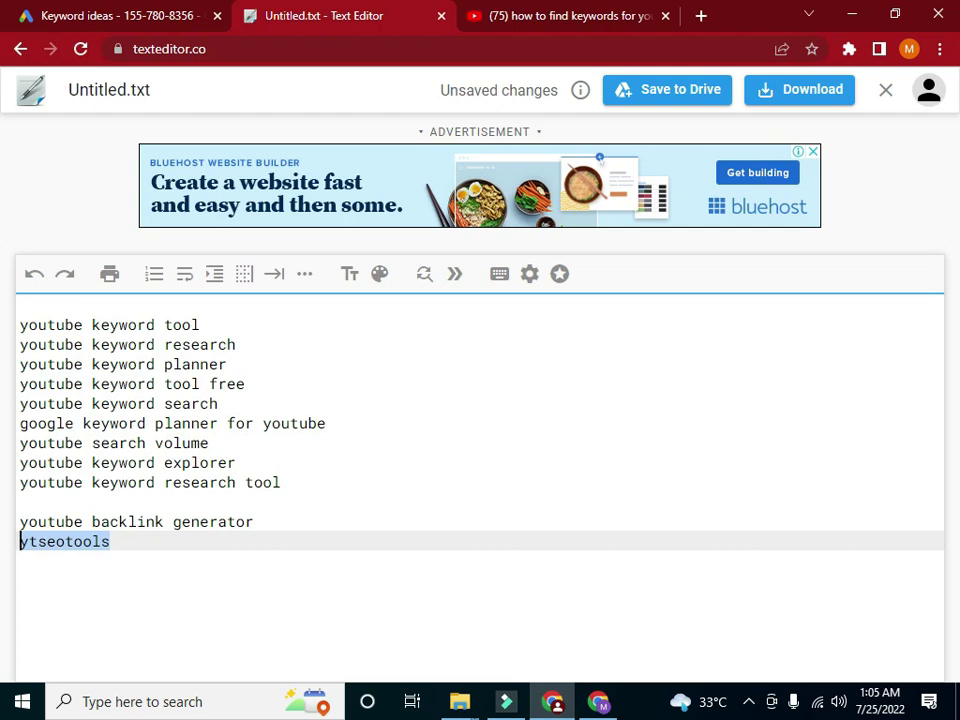
mouse_move(585, 708)
left_click(590, 707)
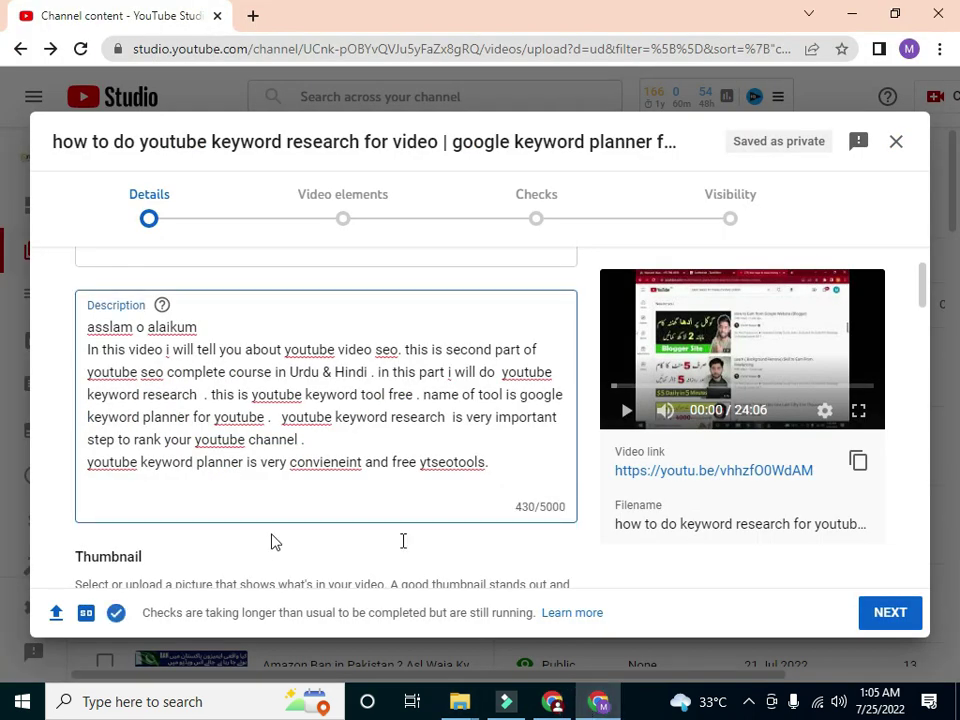
- Go back to Text Editor and copy the line "youtube keyword research tool" from the keyword list
left_click(564, 705)
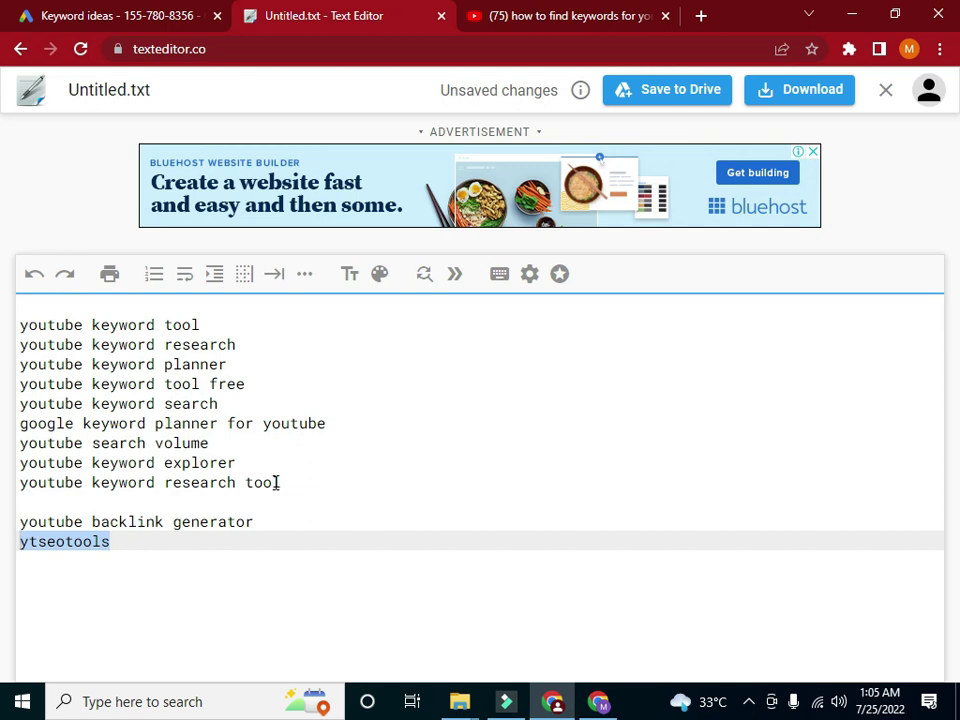
left_click_drag(279, 483, 19, 482)
key("ctrl+c")
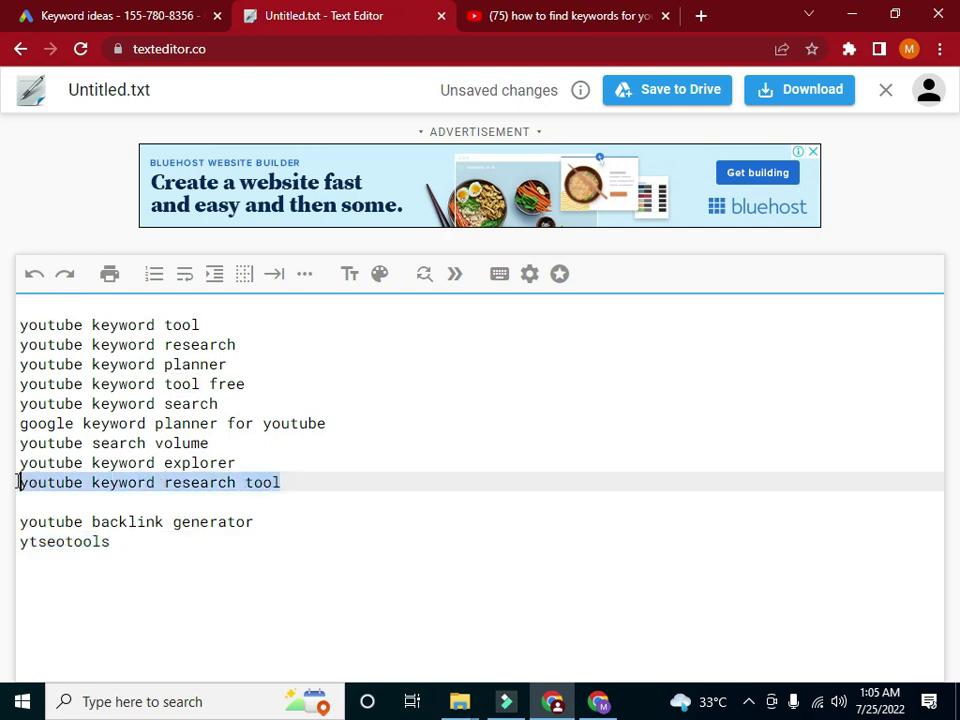
left_click(76, 10)
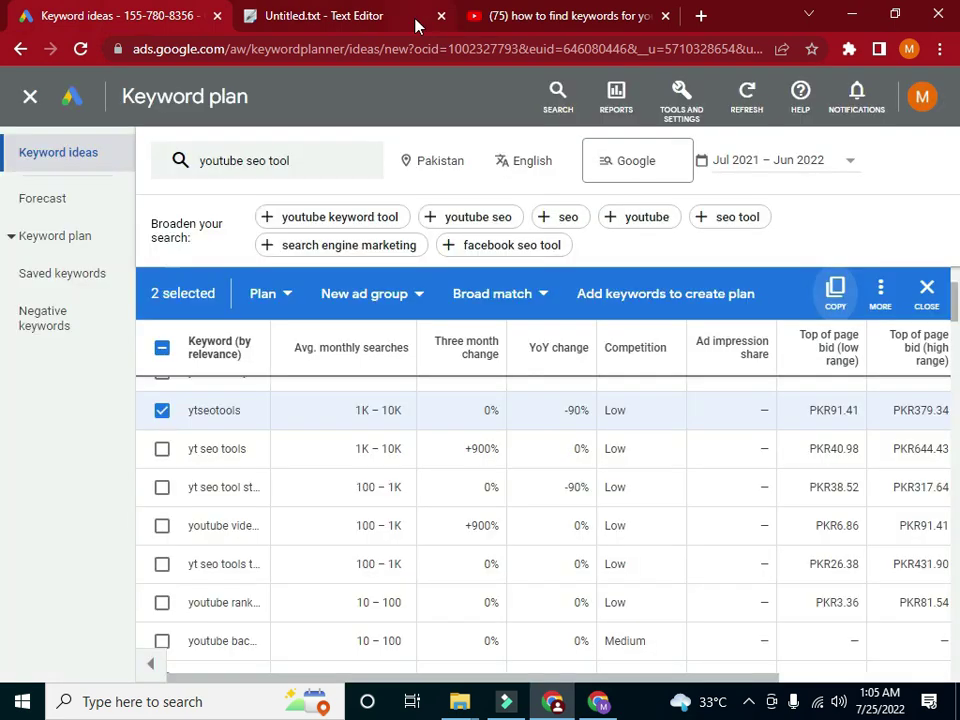
left_click(474, 18)
left_click(380, 12)
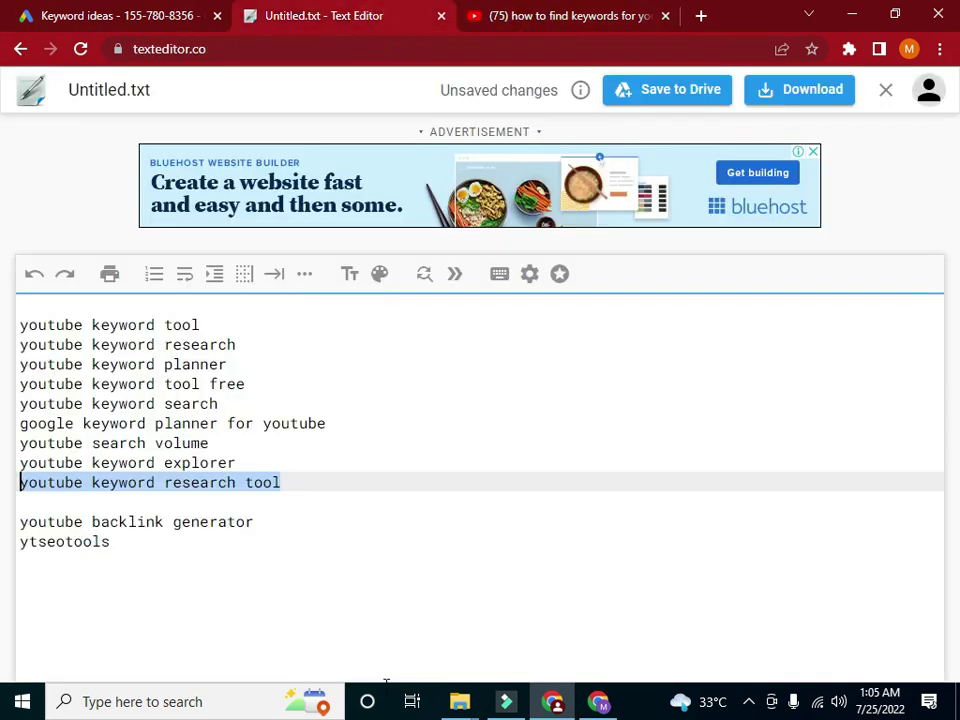
- In YouTube Studio, add a last description line reading "by using this youtube keyword research tool you can easily", pasting the copied keyword
key("alt+Tab")
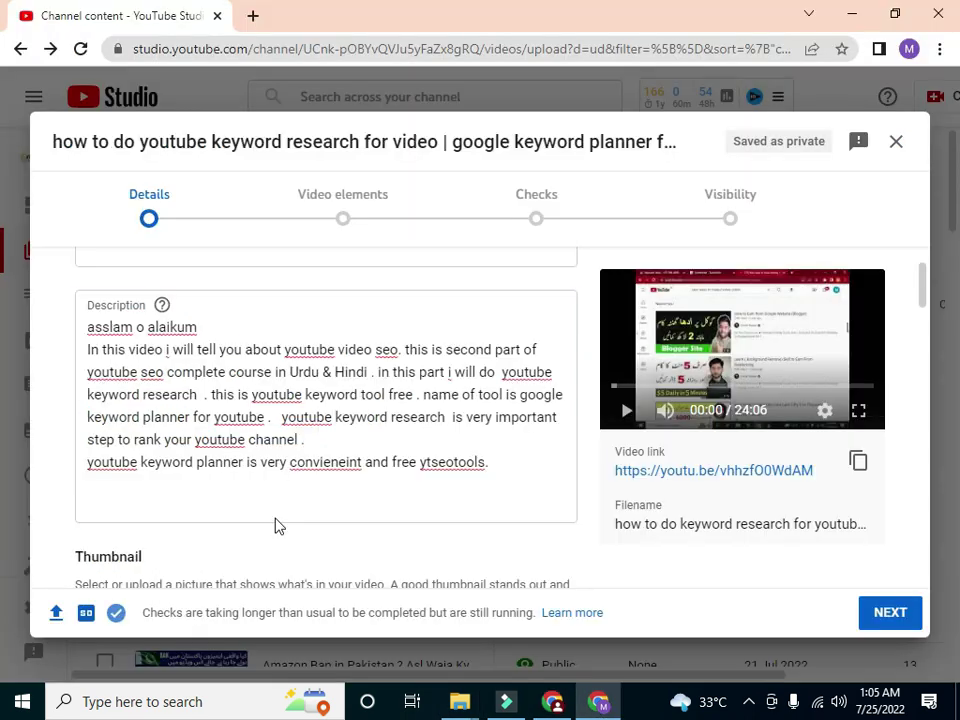
left_click(120, 488)
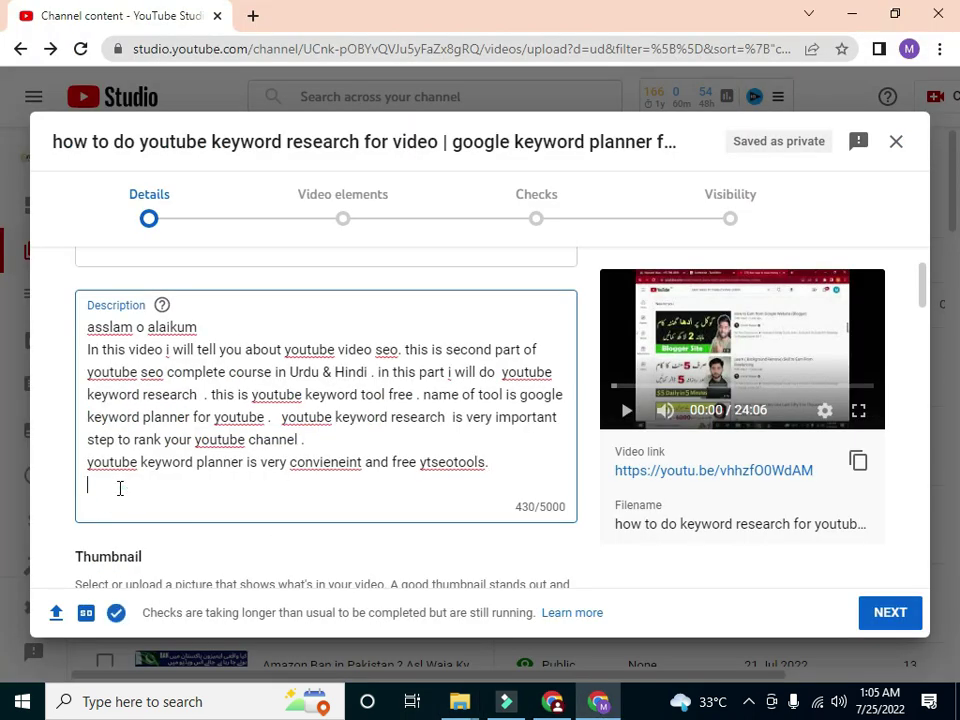
type("by us")
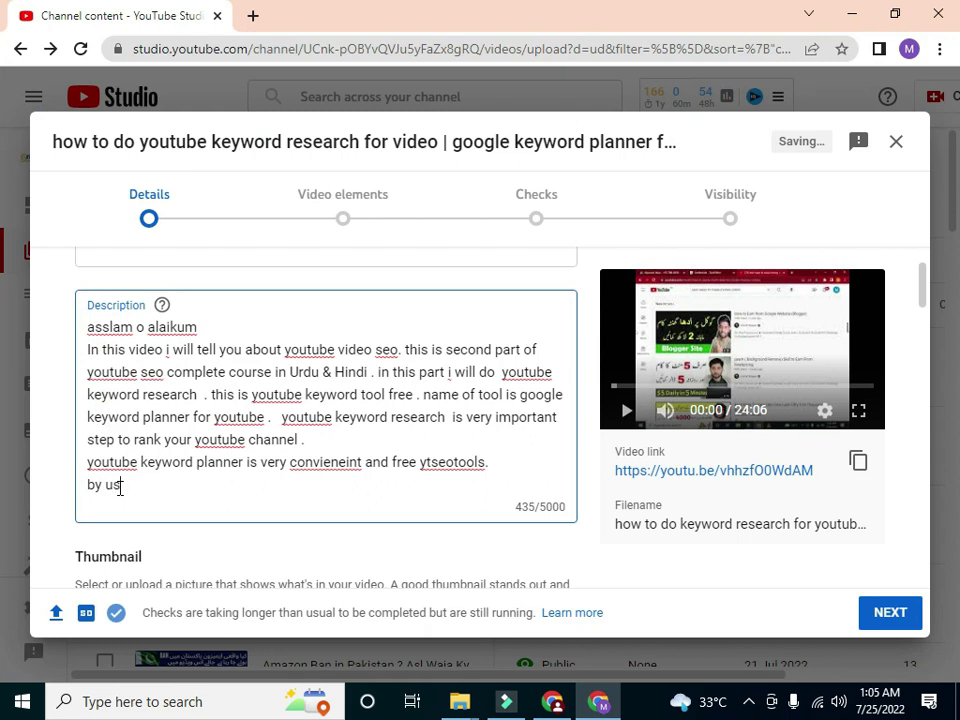
type("ing this")
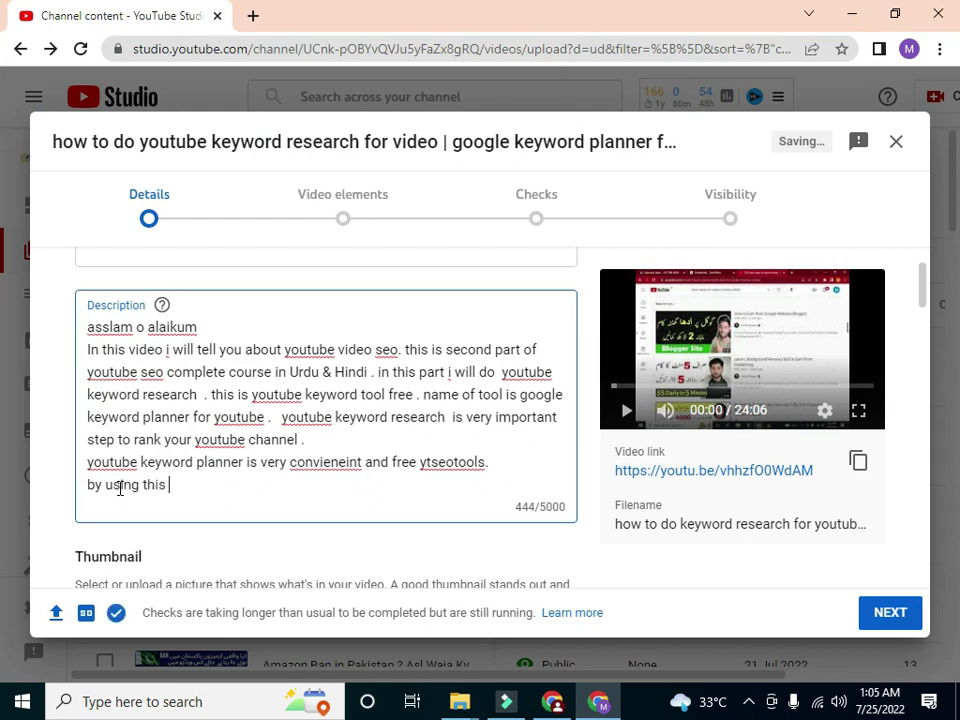
key("ctrl+v")
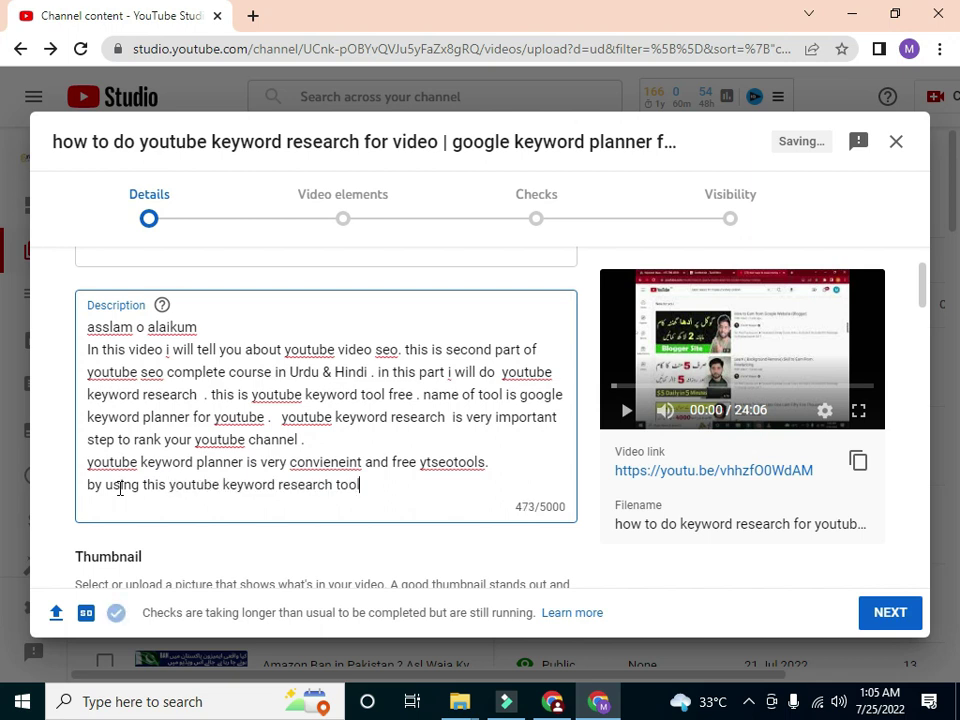
type("you")
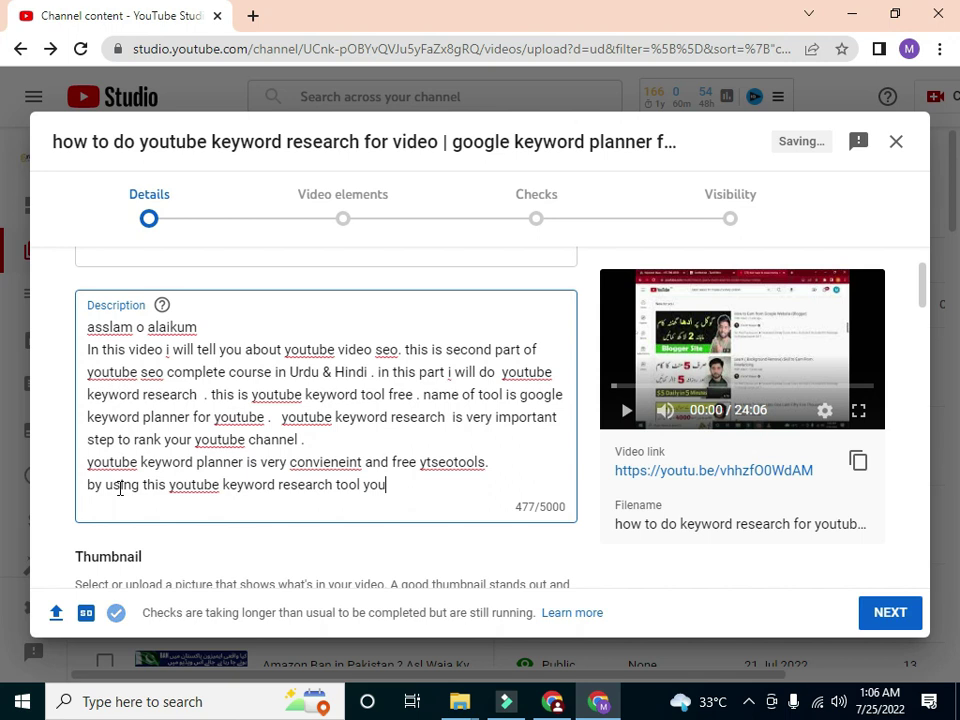
type(" can easily")
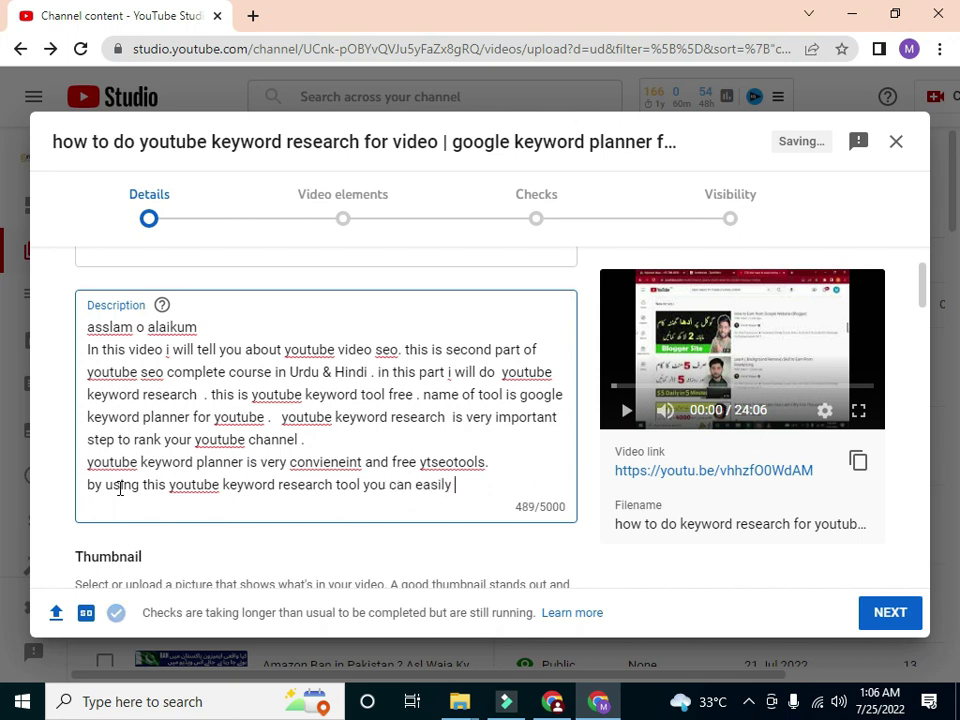
- Switch to Keyword Planner and get keyword ideas for "rank youtube videos", broadening the search with the suggested "rank youtube"
left_click(553, 701)
left_click(100, 15)
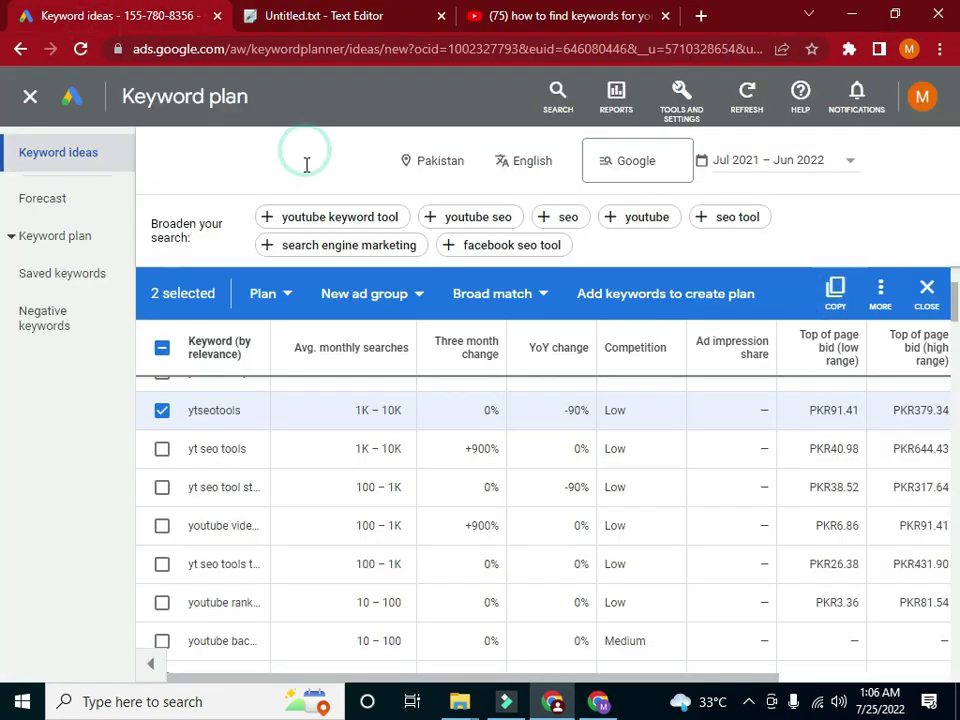
left_click(307, 165)
left_click(341, 253)
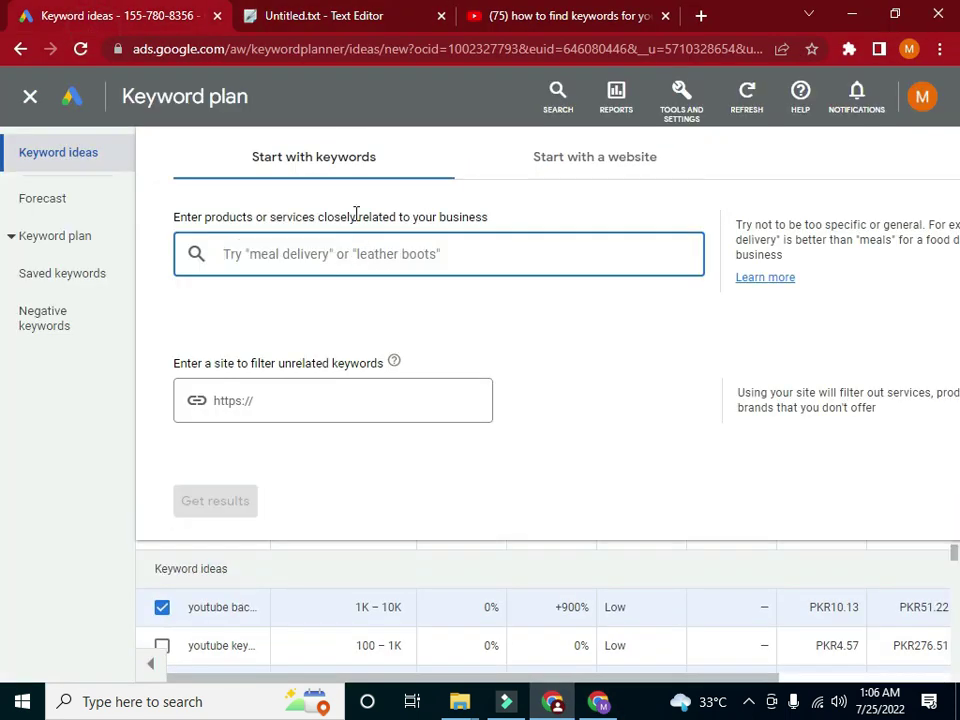
type("rank ")
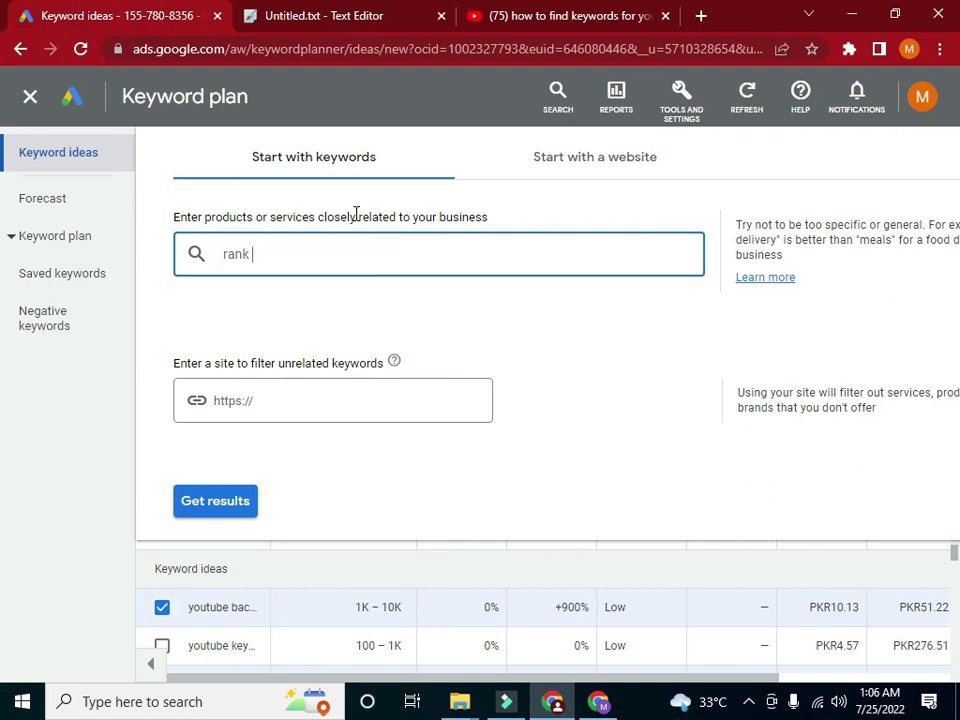
type("youtube videos")
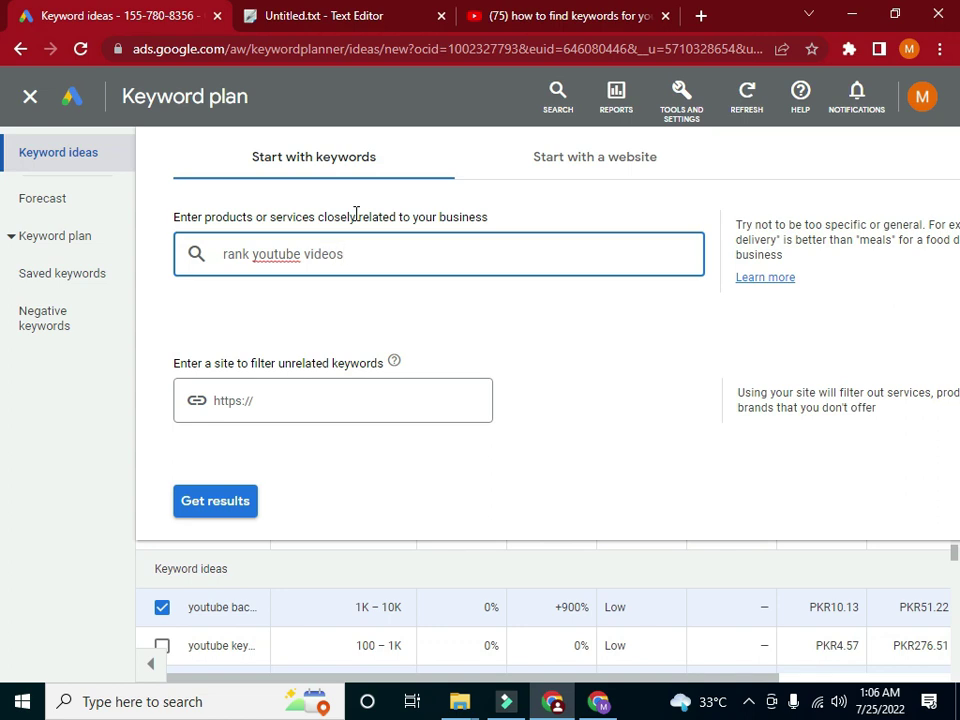
key("Return")
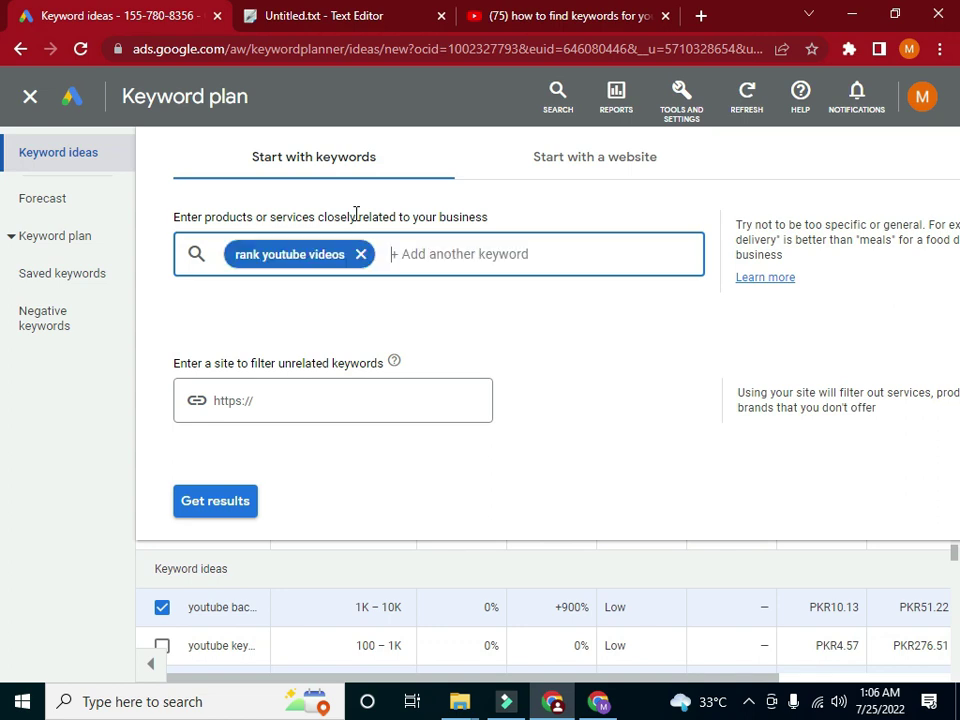
left_click(217, 500)
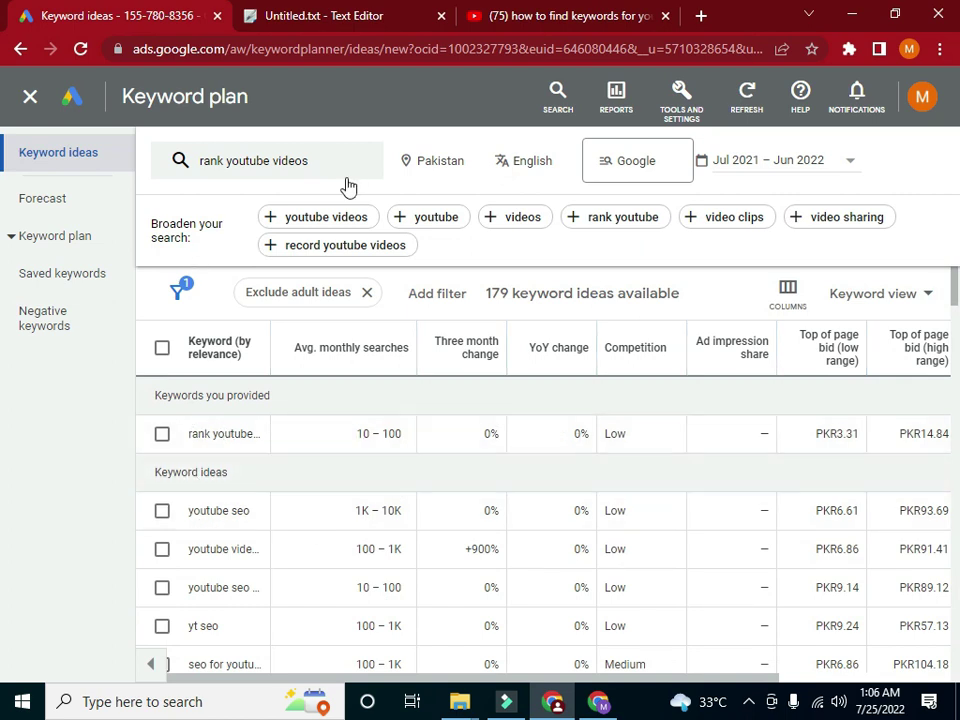
left_click(617, 227)
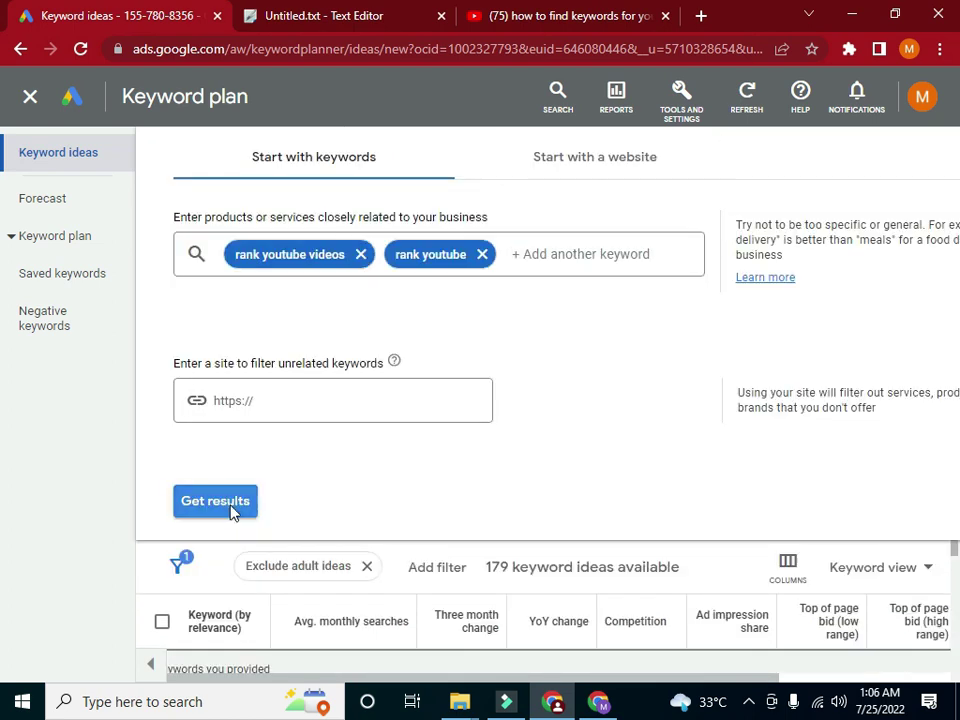
left_click(222, 503)
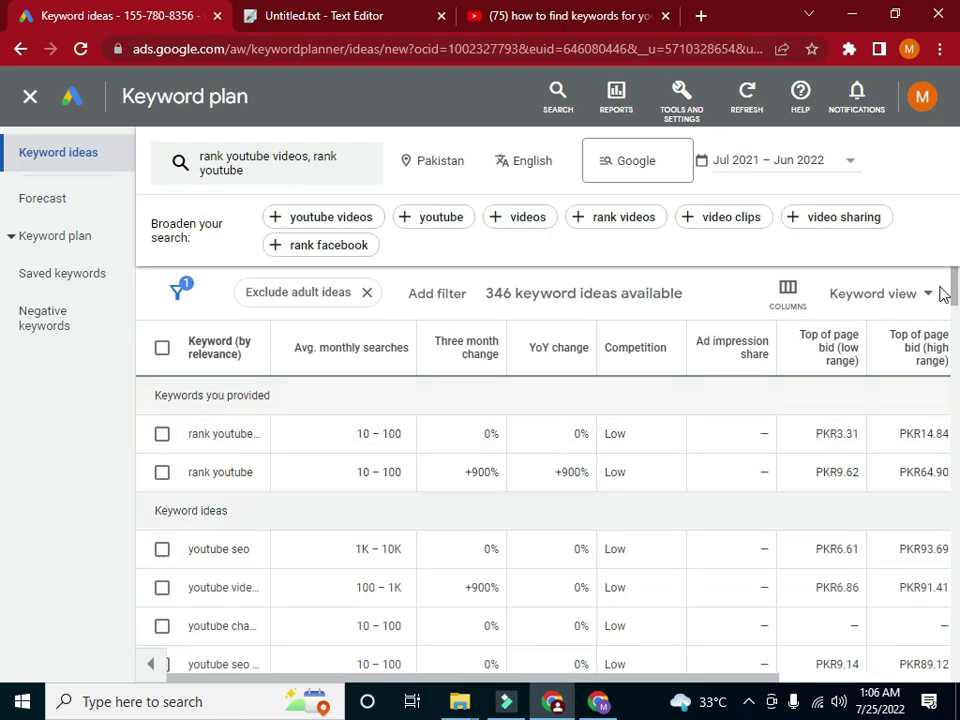
- Select only the "youtube video seo" keyword idea and copy it
scroll(664, 440, "down", 1)
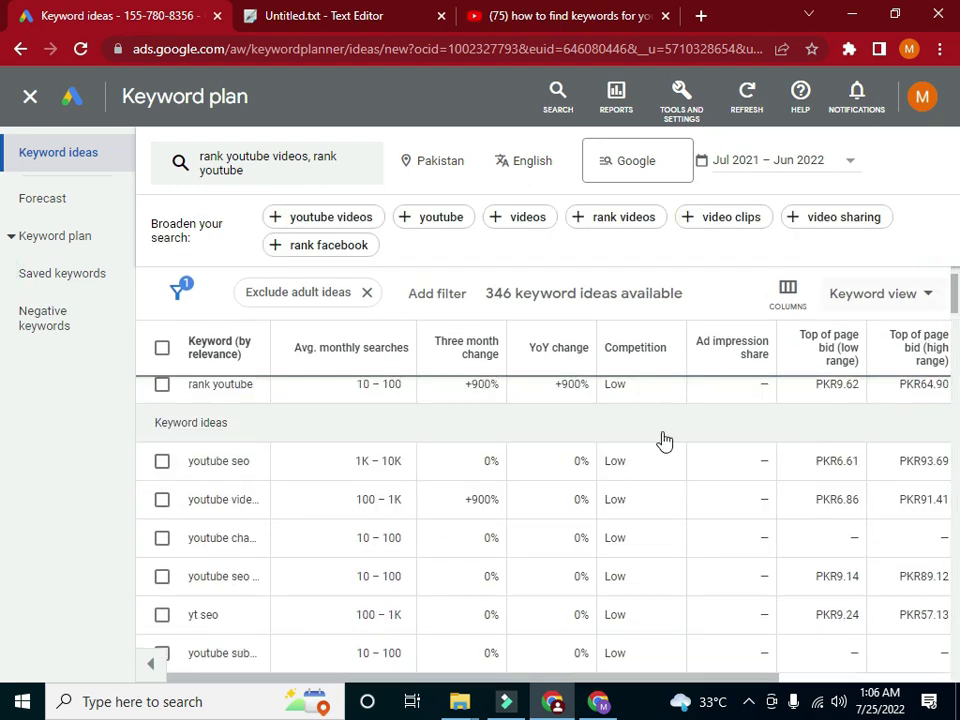
left_click(161, 538)
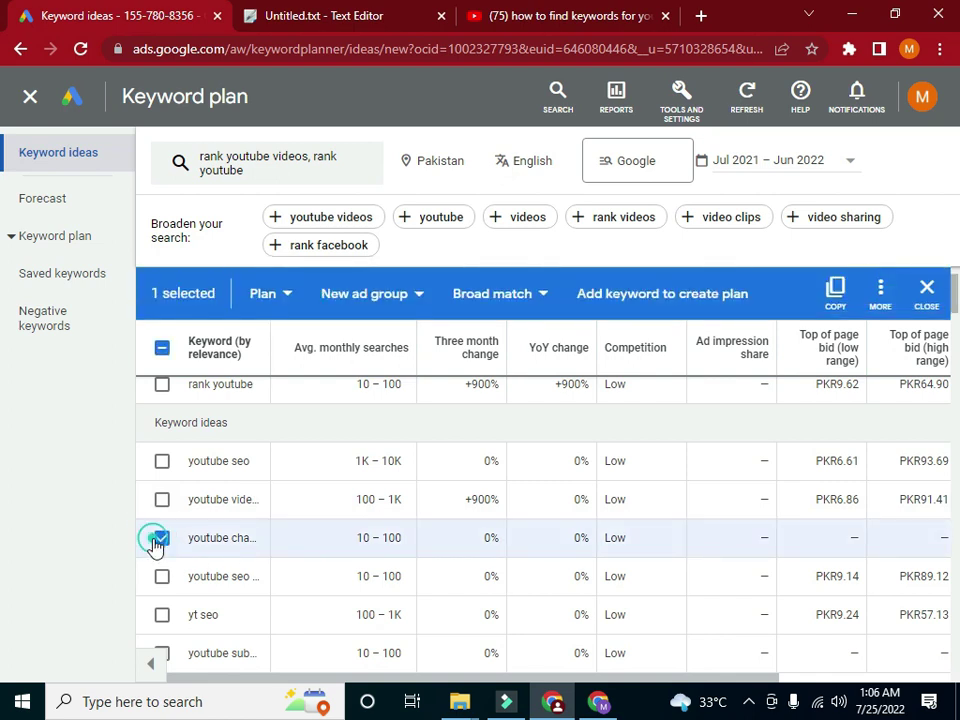
left_click(158, 540)
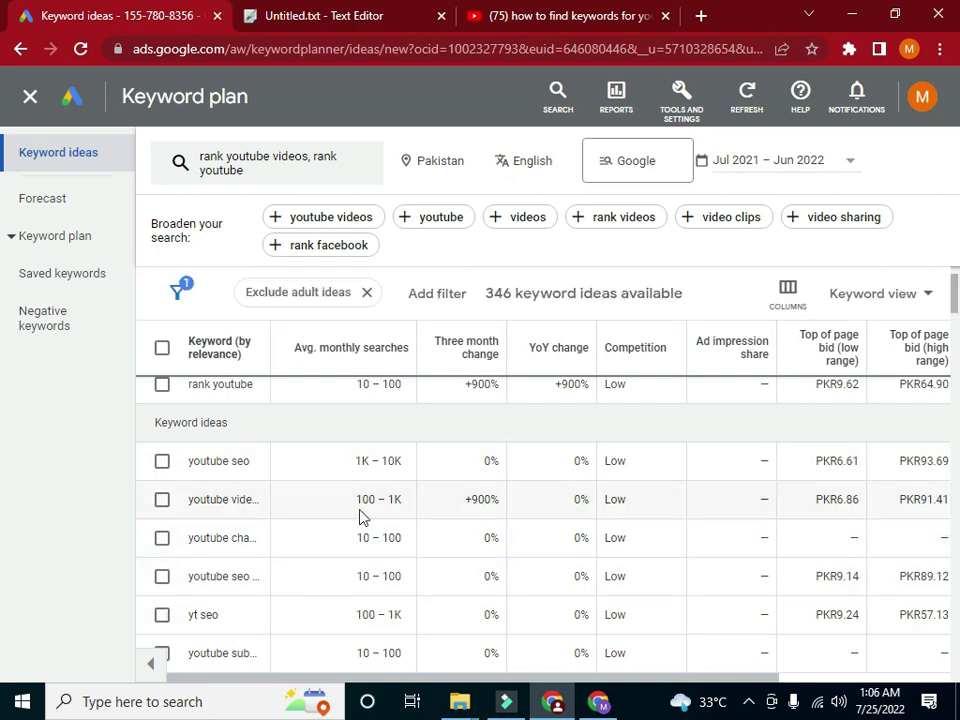
left_click(160, 500)
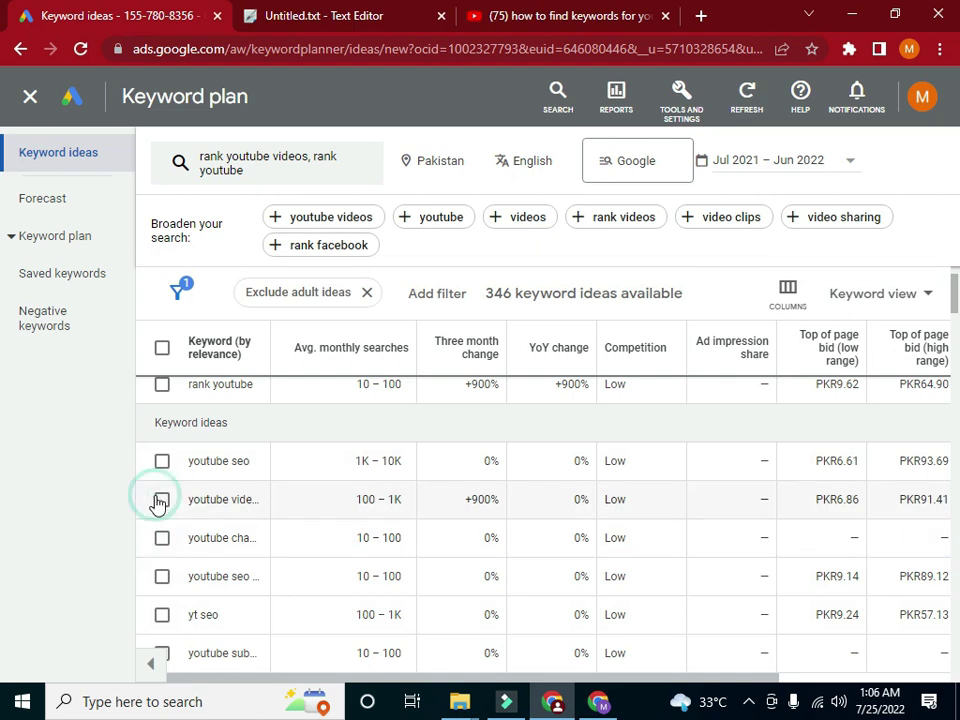
left_click(838, 296)
- Return to YouTube Studio and finish the description's last line with the copied "youtube video seo" and a period
left_click(608, 706)
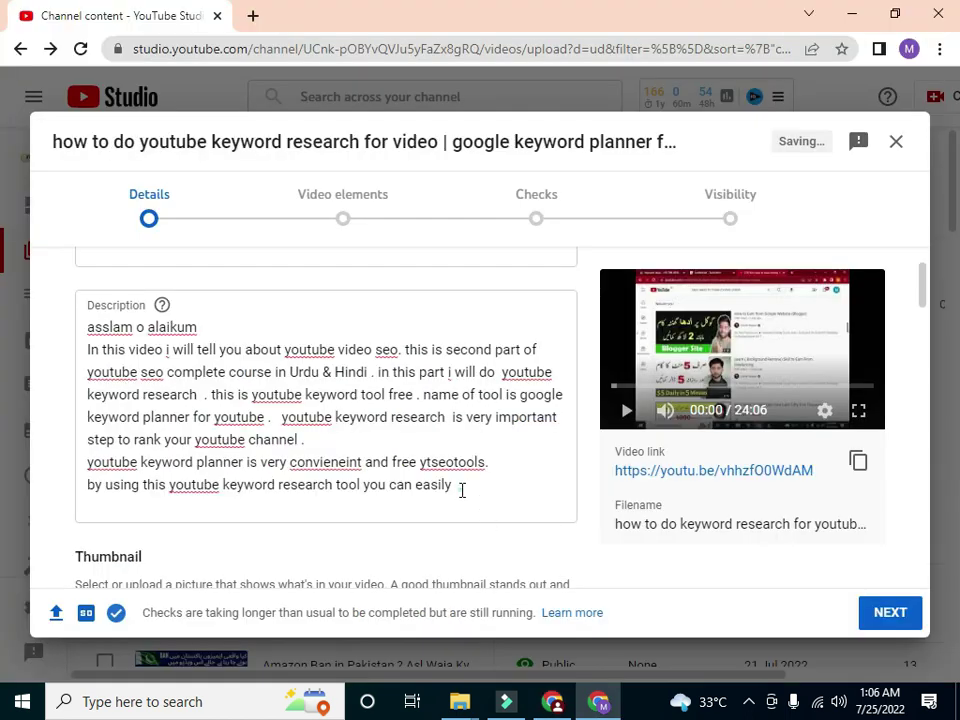
left_click(462, 490)
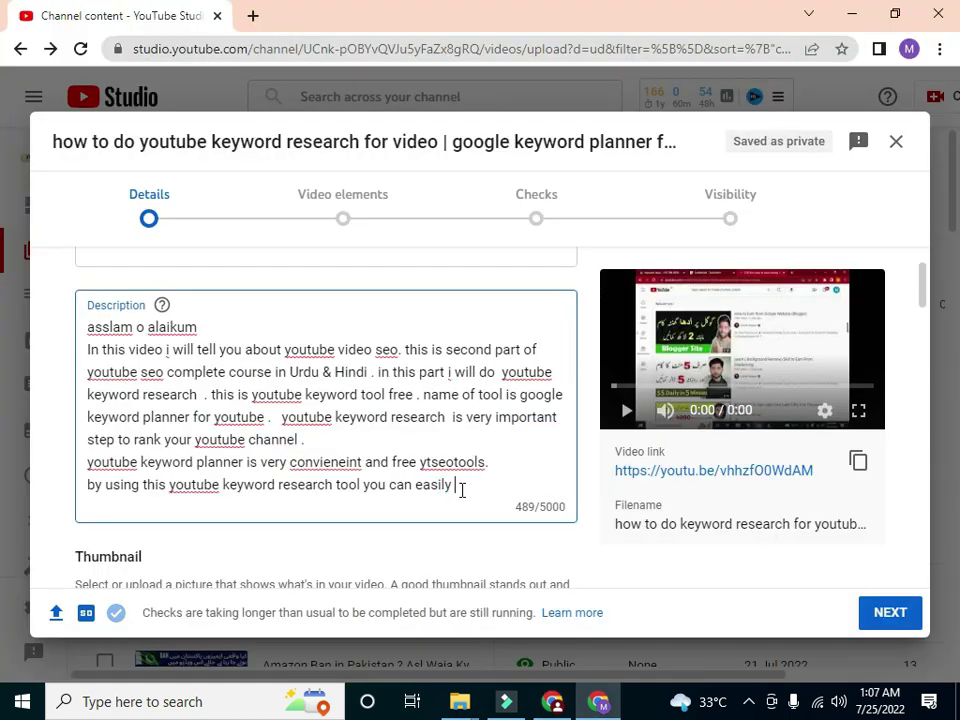
key("ctrl+v")
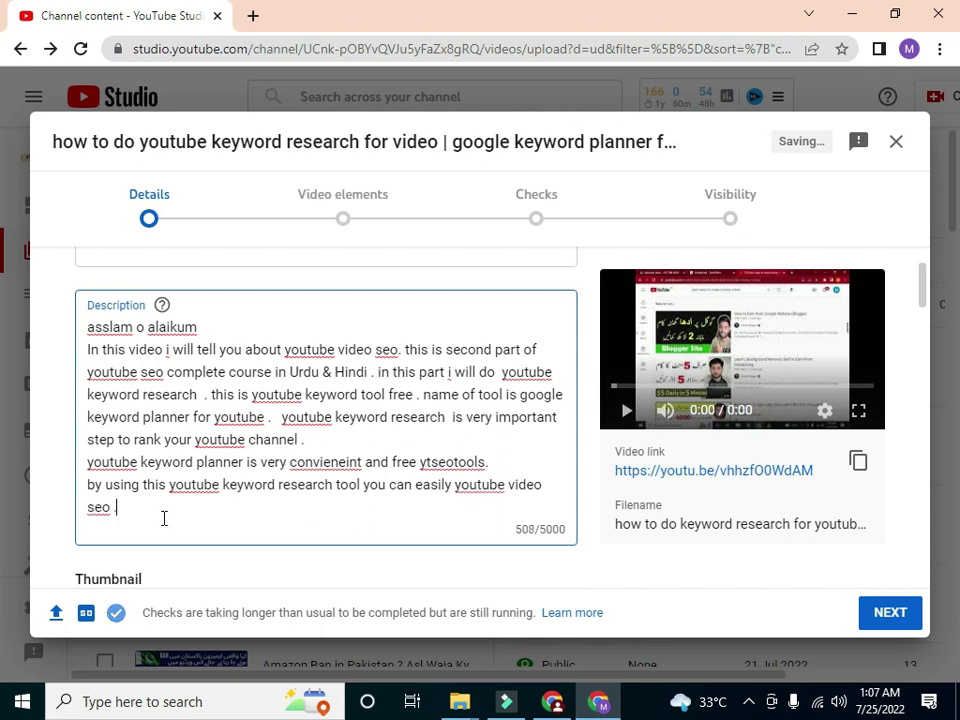
type(".")
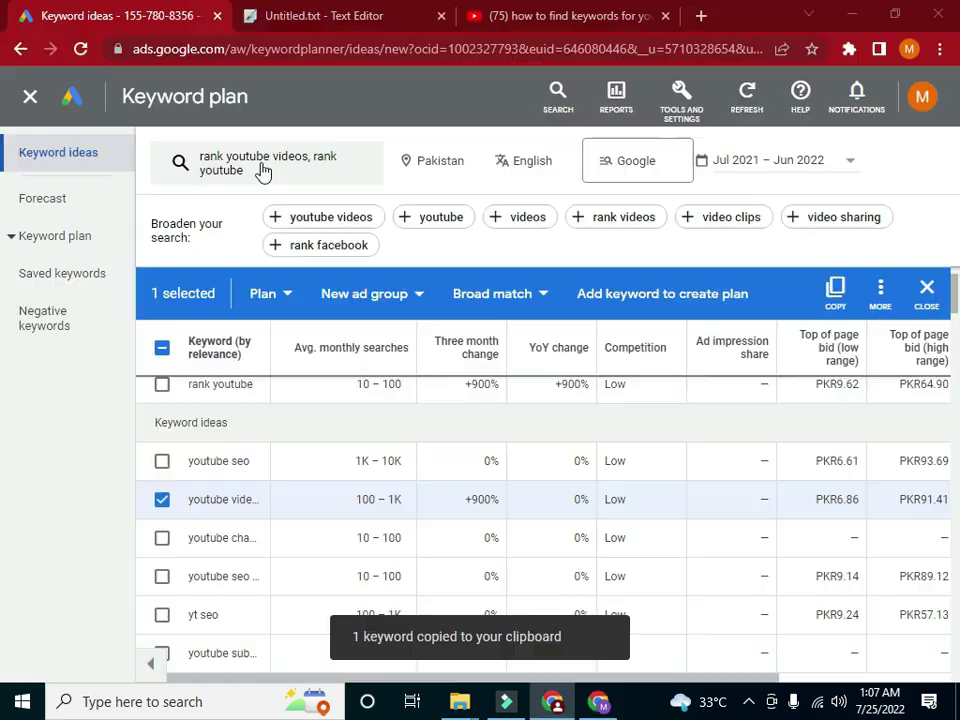
- In Keyword Planner, replace the search keywords with "youtube" and "youtube channel" and get the results
left_click(262, 170)
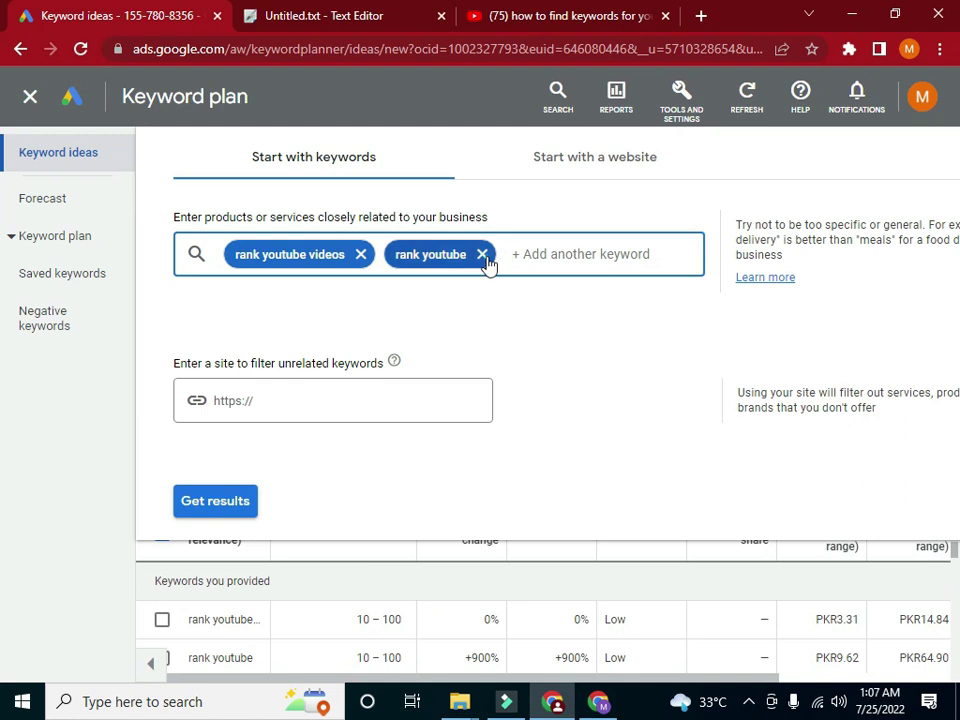
key("BackSpace")
left_click(360, 254)
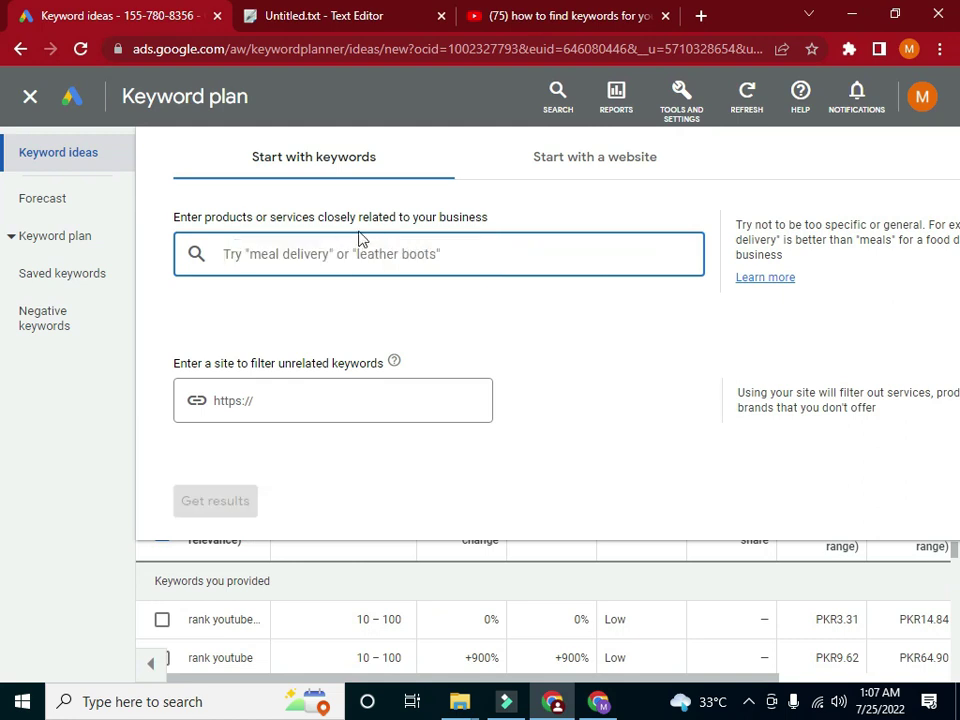
type("youtube")
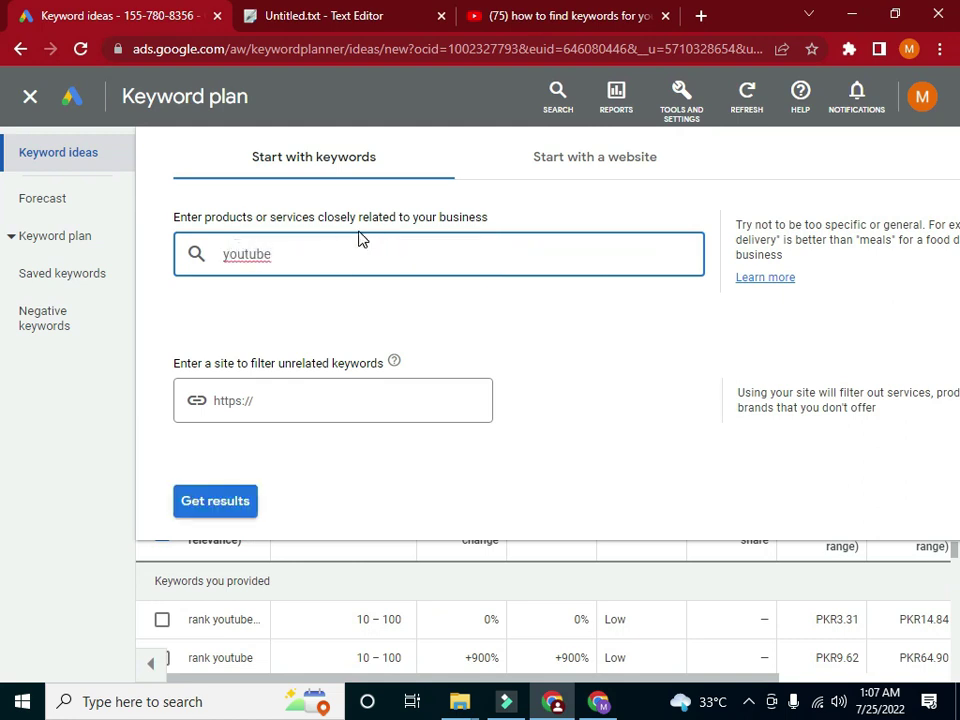
key("Return")
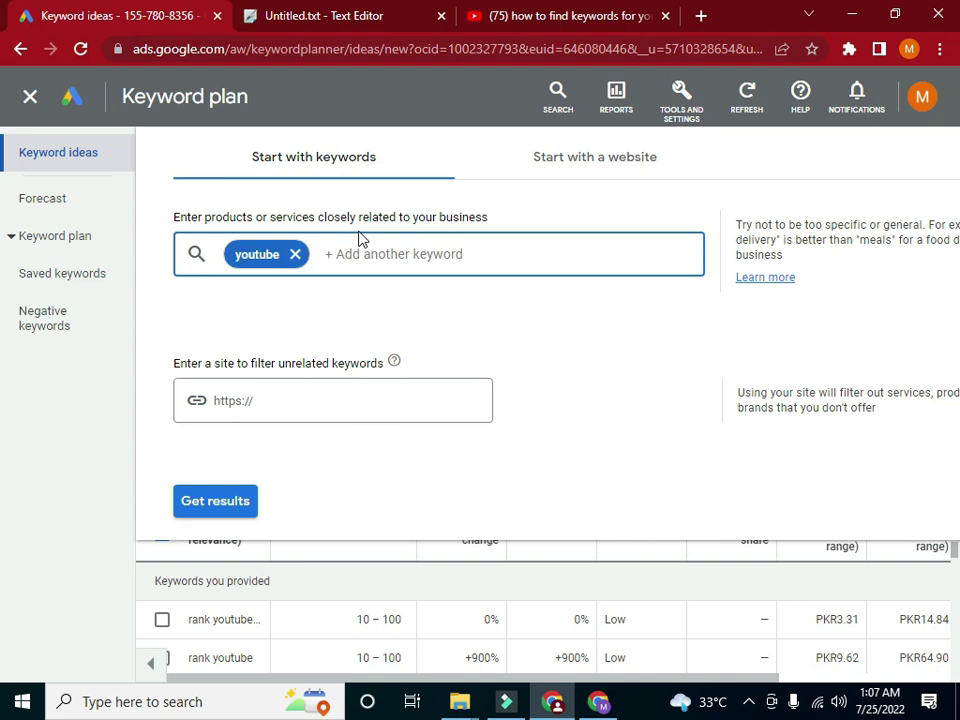
type("youtube")
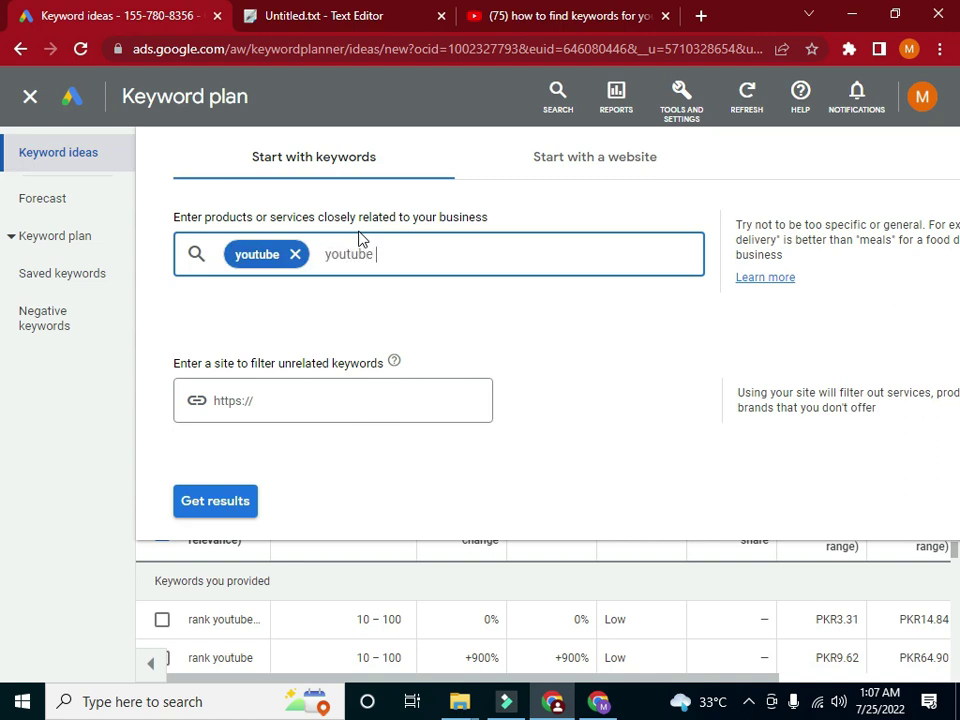
type(" channel")
key("Return")
left_click(233, 514)
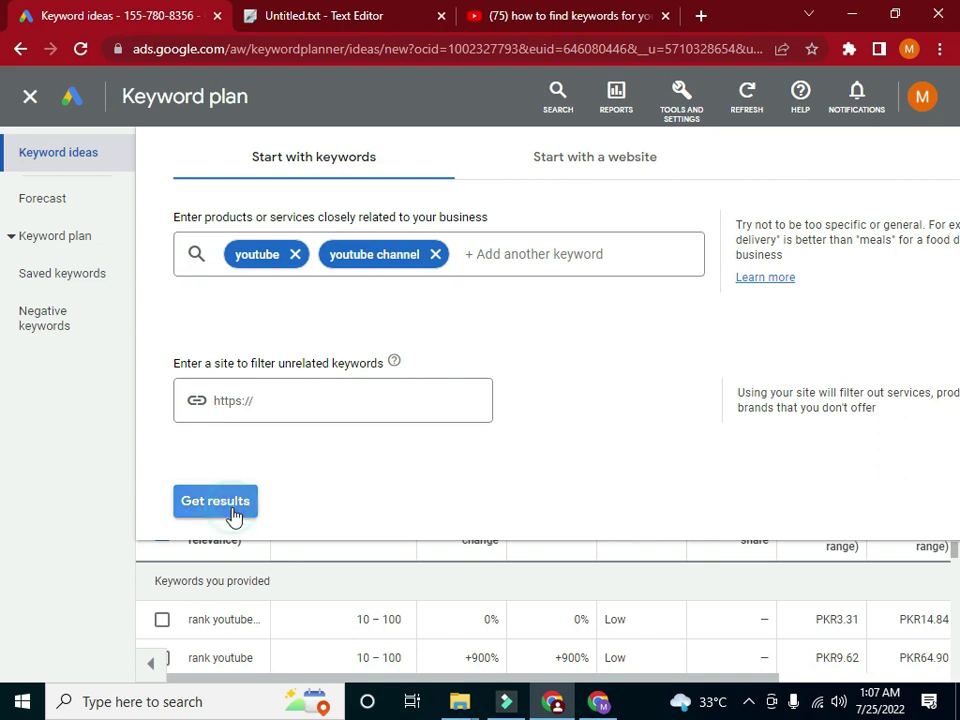
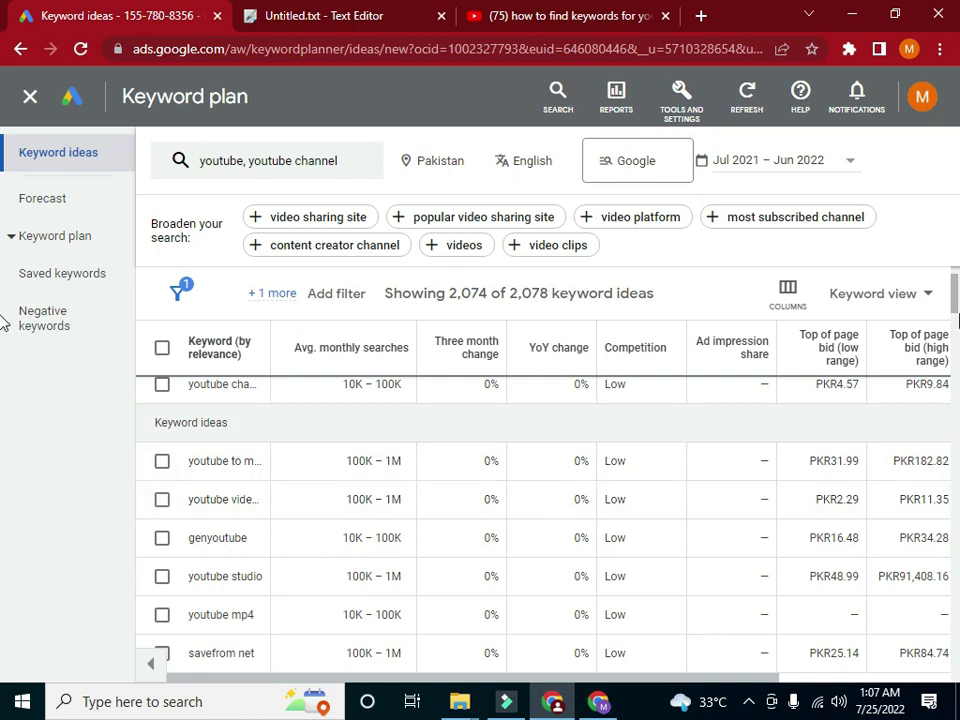
- Select the keywords "youtube channel", "youtube to mp3" and "youtube videos", leaving "youtube" unselected
scroll(3, 278, "up", 1)
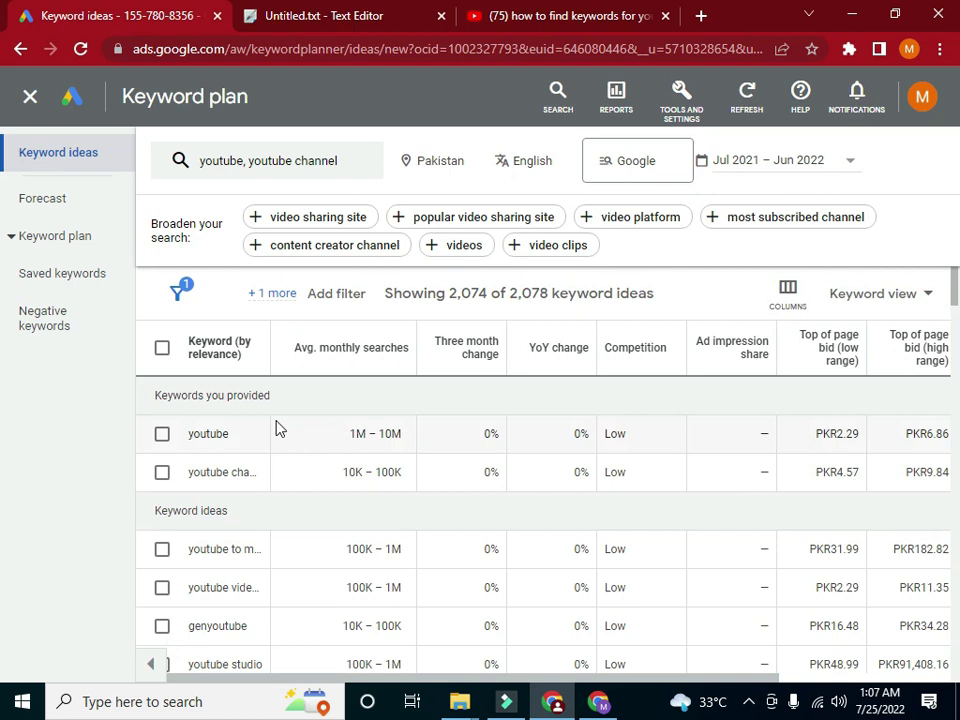
left_click(158, 436)
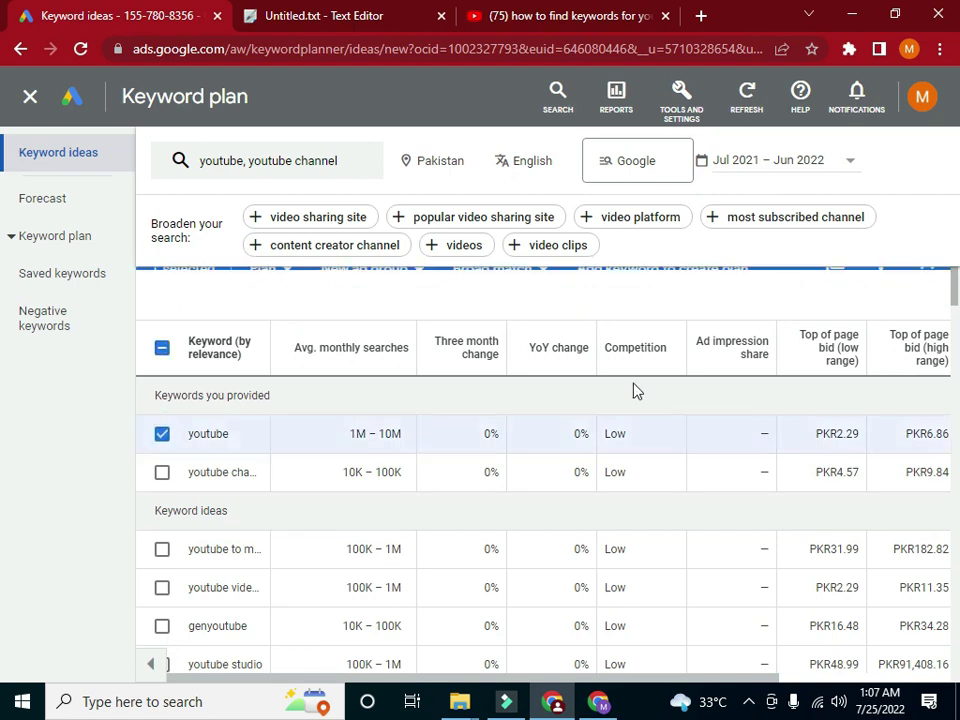
left_click(164, 435)
left_click(160, 474)
left_click(162, 549)
left_click(161, 587)
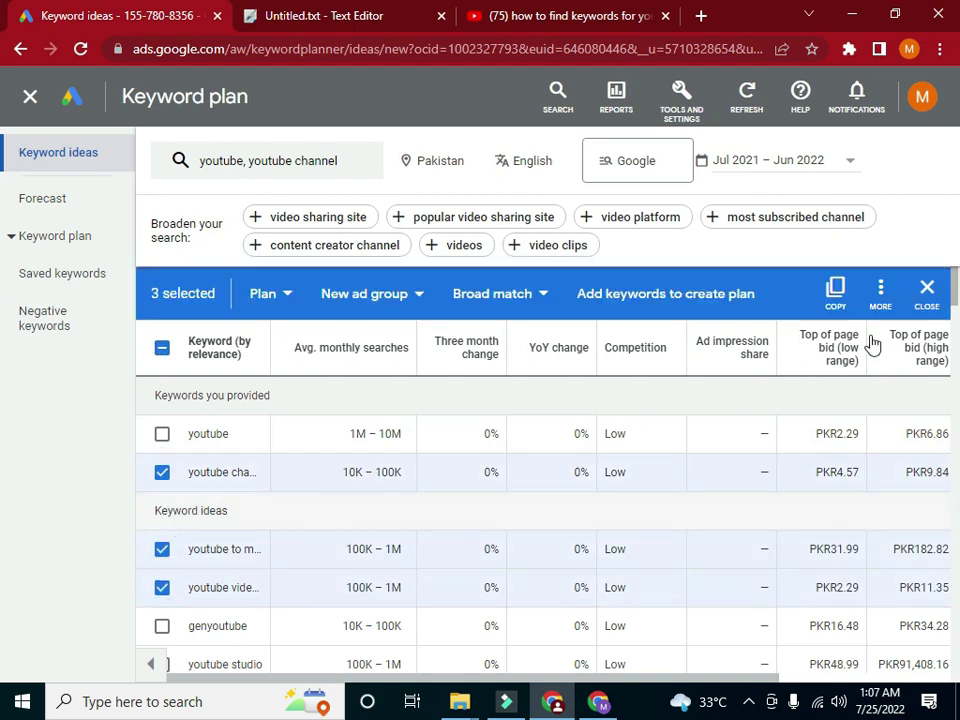
- Add "genyoutube", "youtube studio", "youtube mp4" and "yt studio" to the keyword selection, leaving out "savefrom net"
scroll(955, 295, "down", 1)
scroll(955, 295, "down", 2)
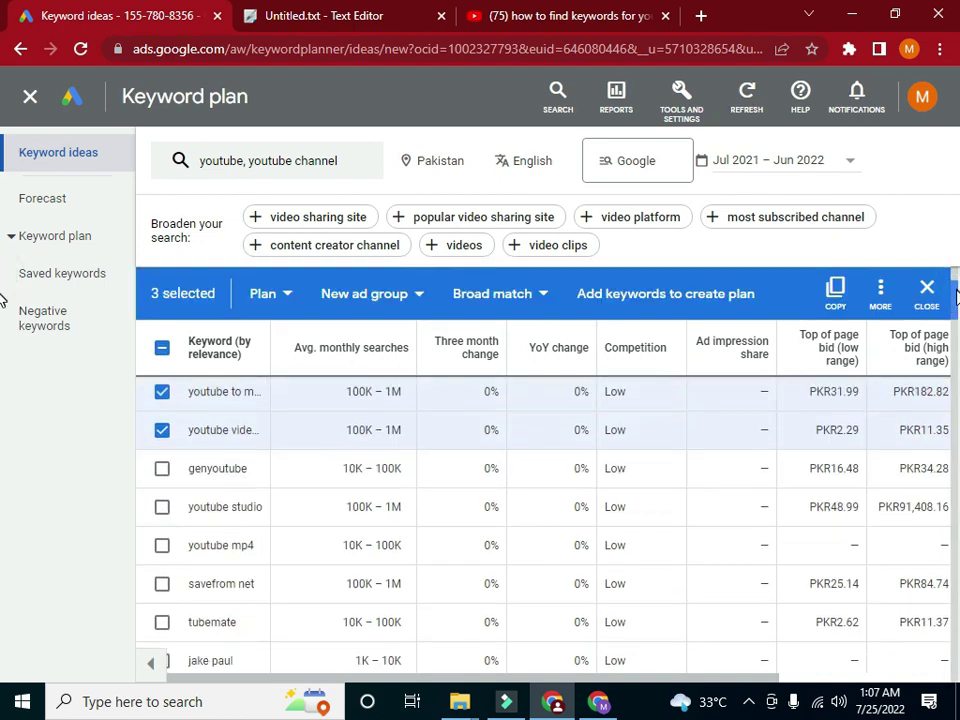
left_click(163, 470)
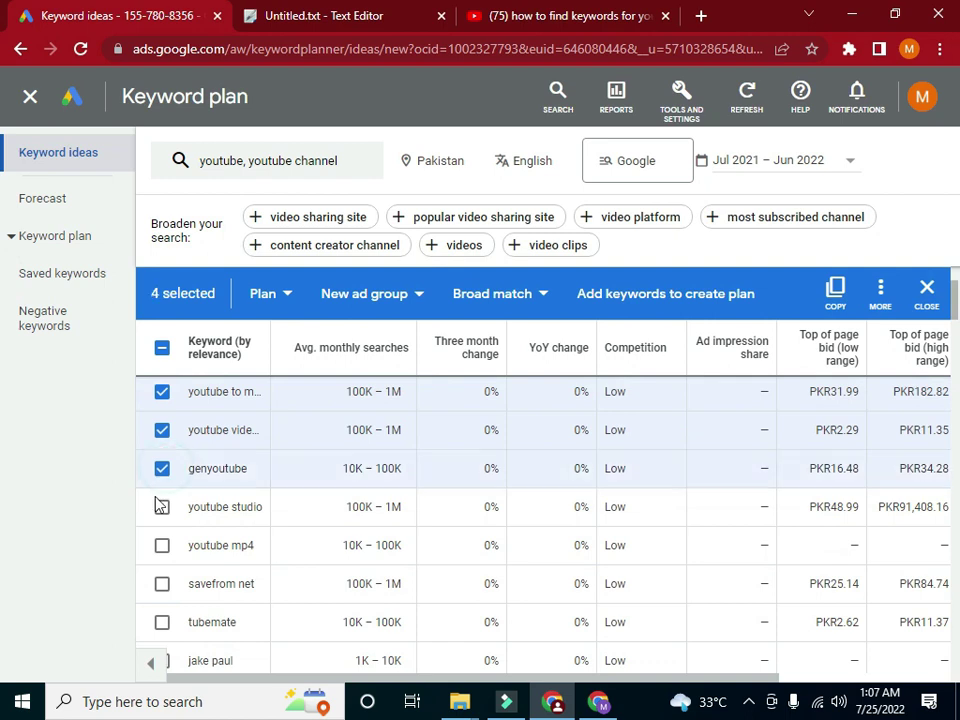
left_click(162, 509)
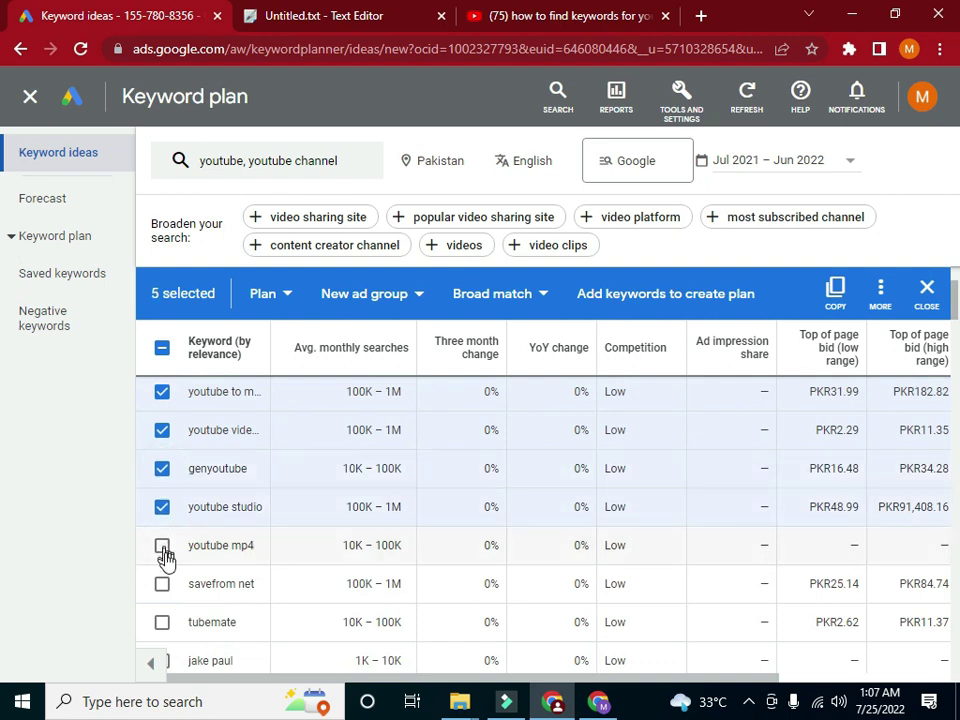
left_click(163, 547)
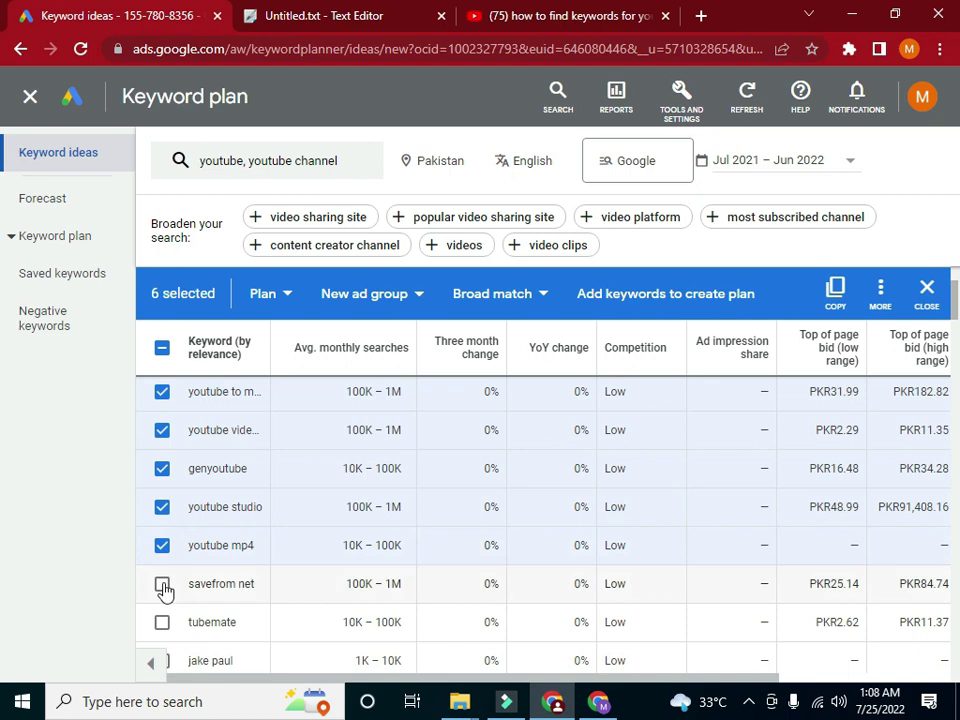
left_click(163, 586)
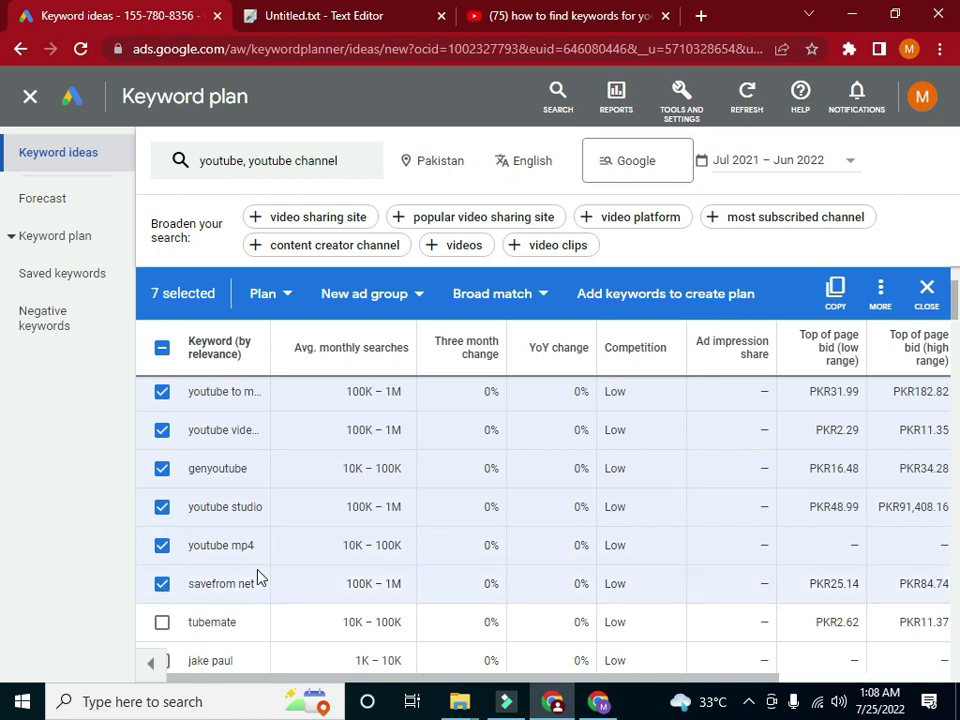
left_click(161, 585)
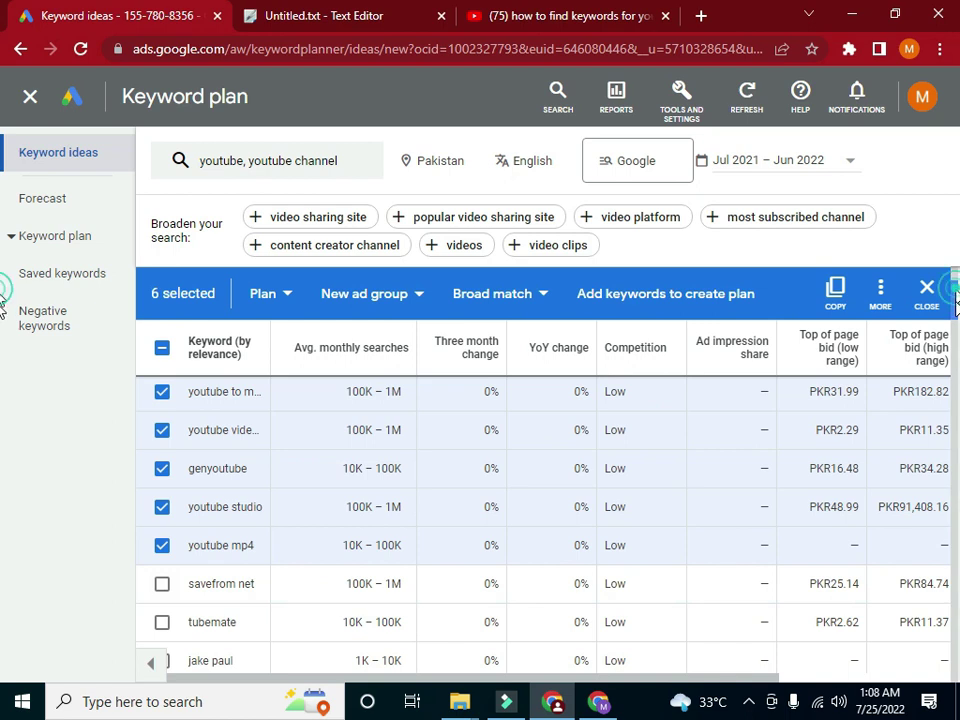
scroll(311, 450, "down", 2)
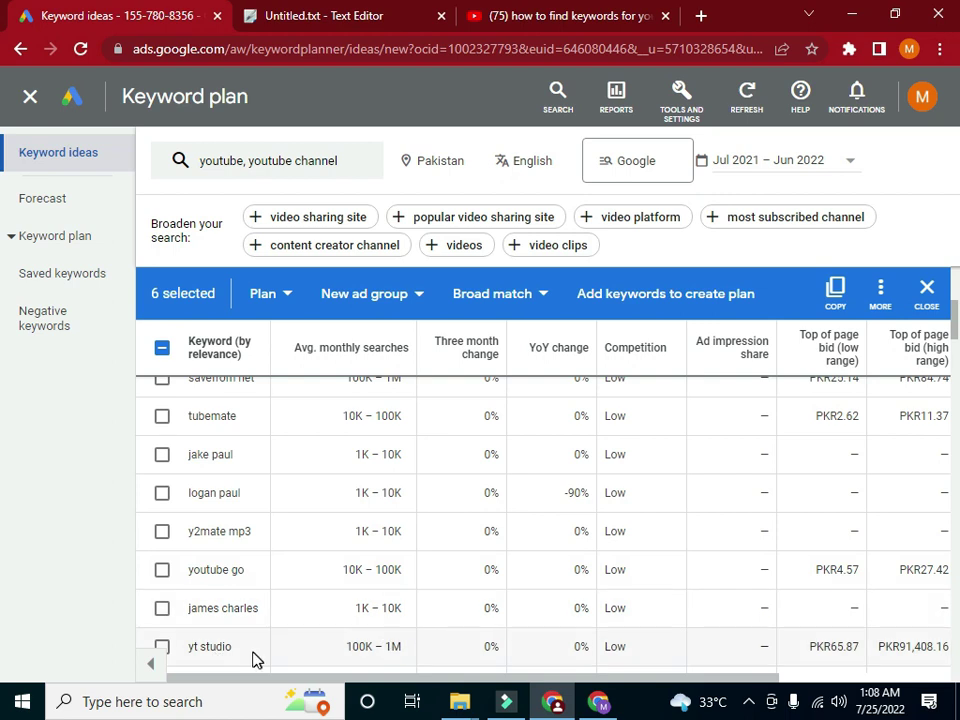
left_click(165, 647)
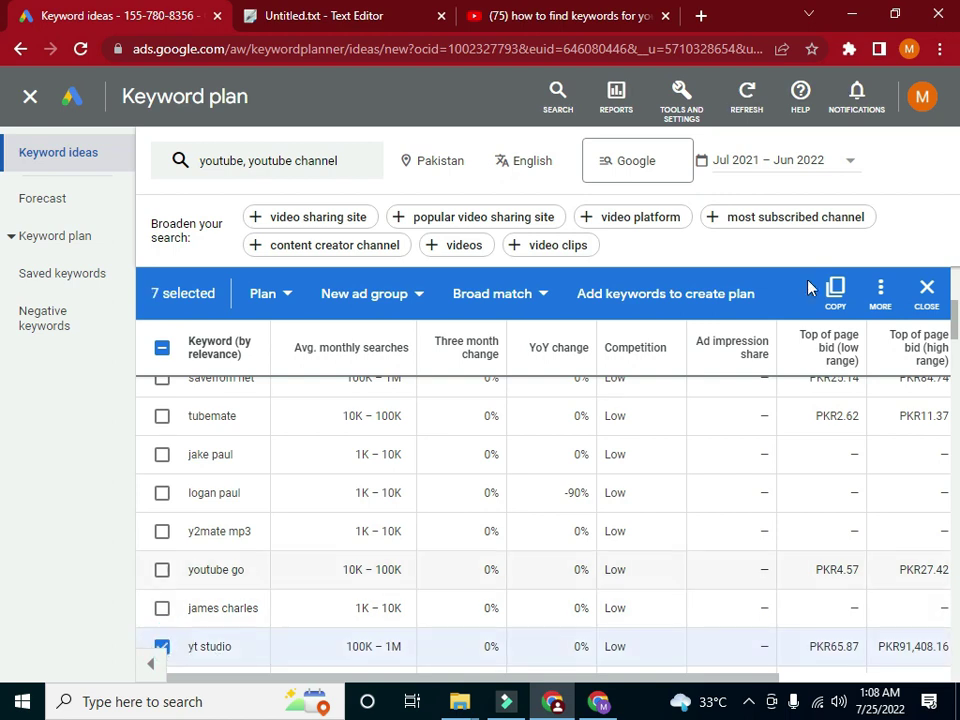
- Switch to the online Text Editor and add "youtube video seo" on a new line below "ytseotools"
left_click(360, 15)
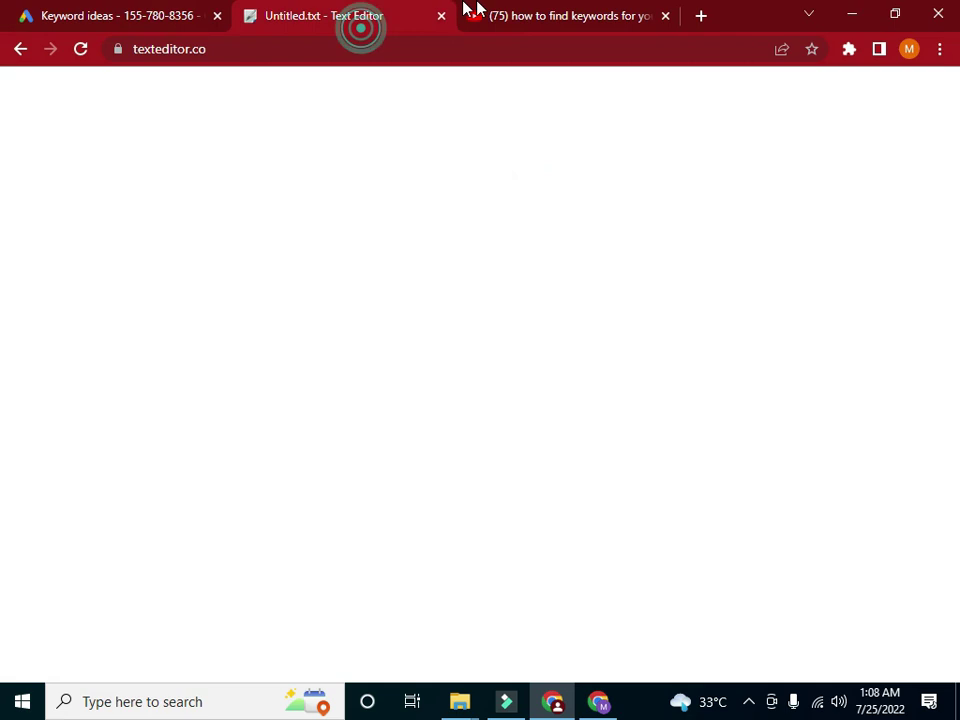
left_click(525, 15)
left_click(330, 15)
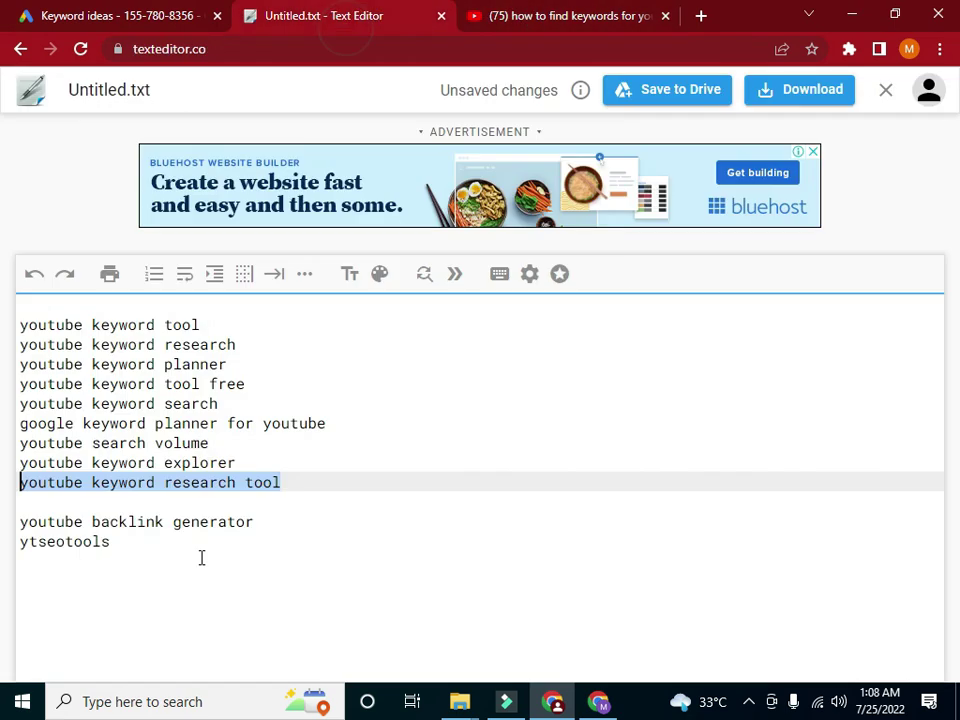
left_click(133, 552)
key("Return")
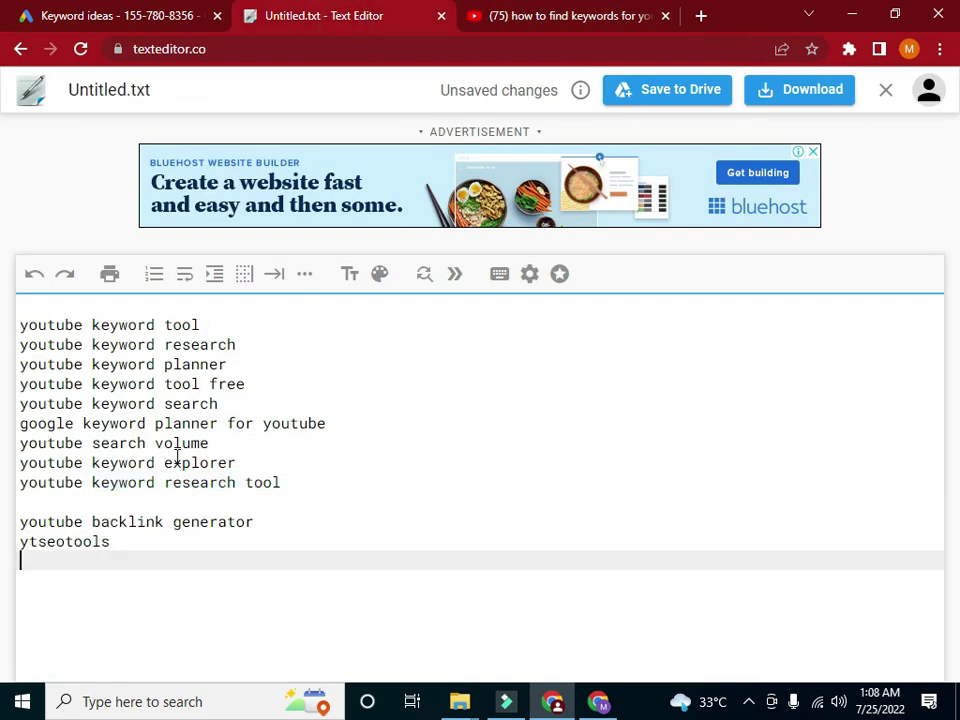
type("youtube video seo")
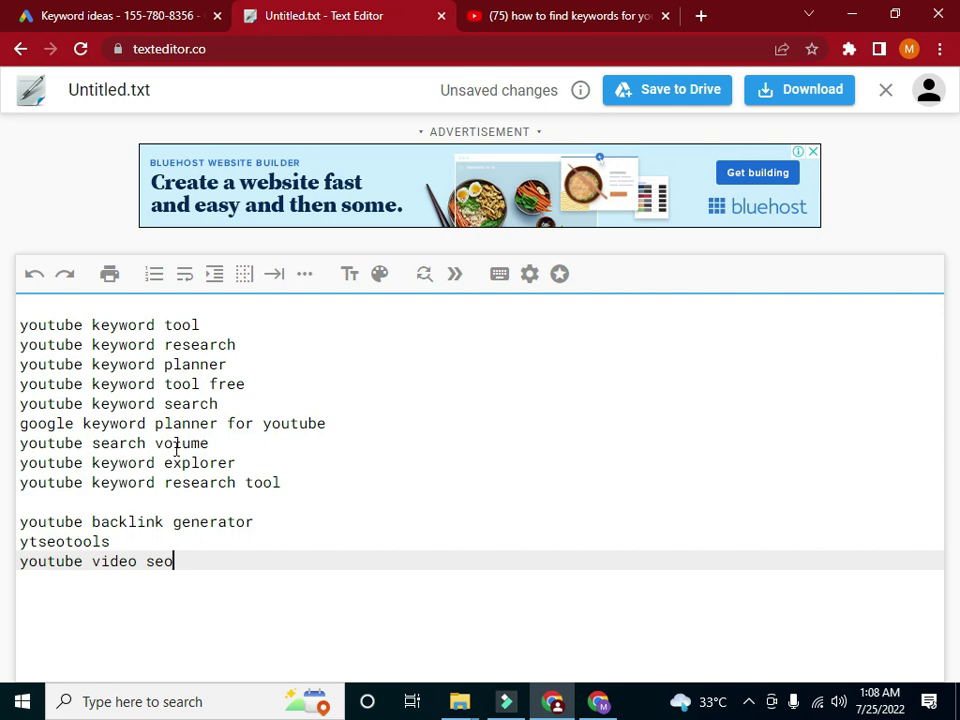
- Copy the selected keywords from Keyword Planner and paste them into the Text Editor list, separated from "youtube video seo" by an empty line
left_click(48, 12)
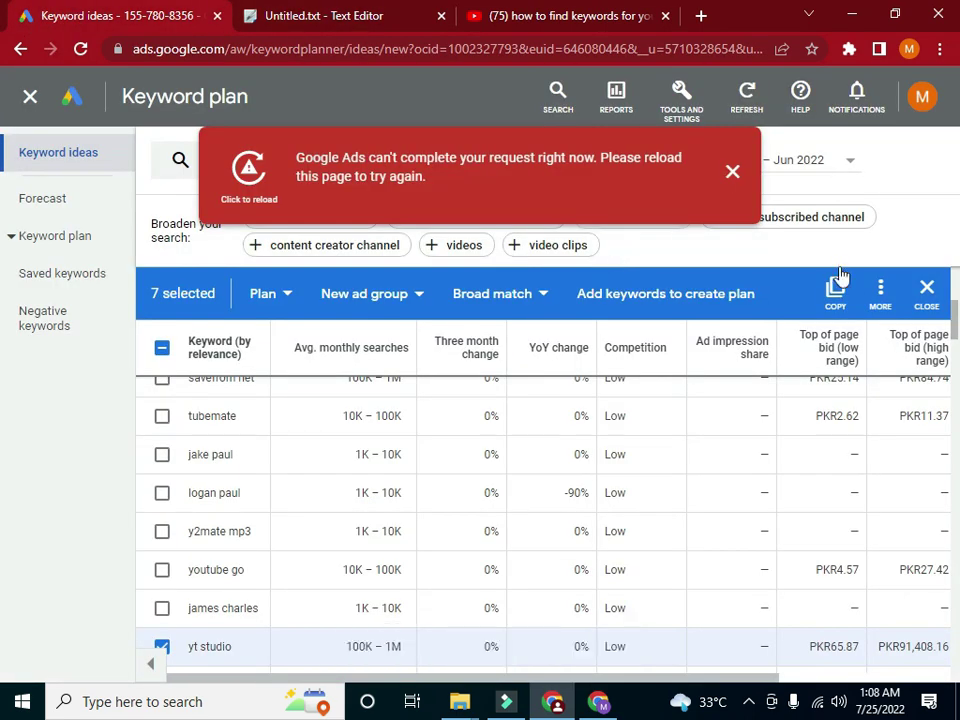
left_click(836, 287)
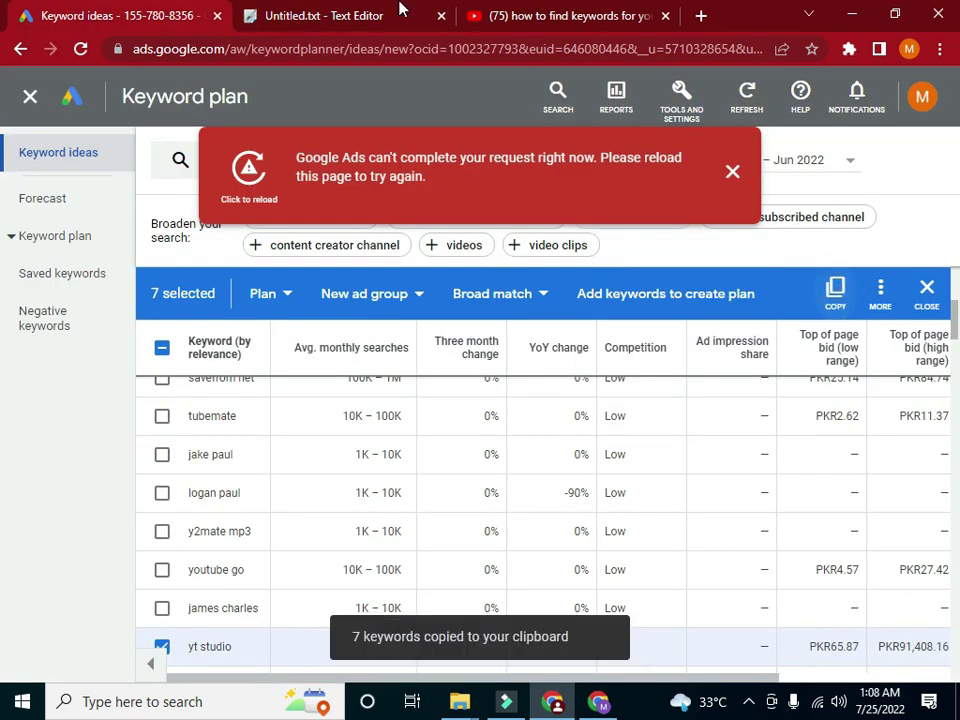
left_click(433, 24)
key("Return")
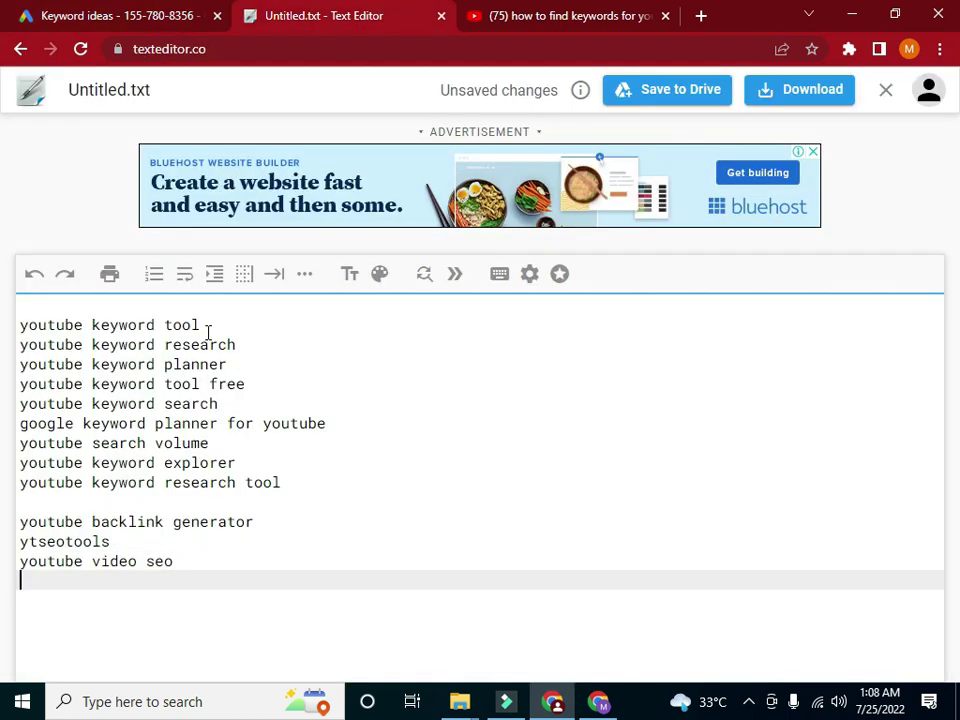
key("Return")
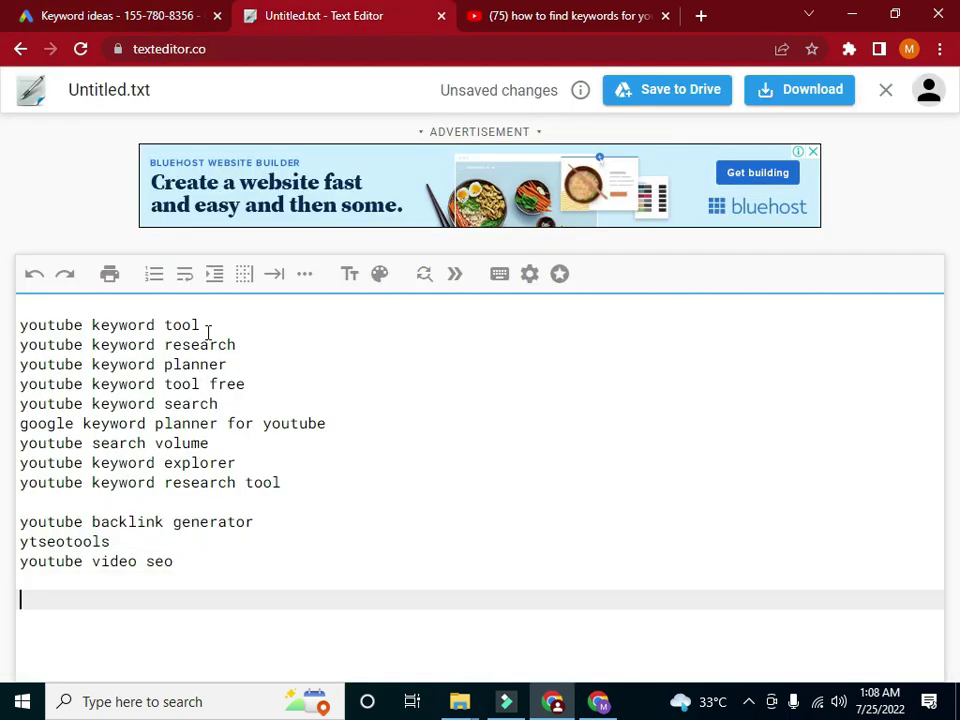
key("ctrl+v")
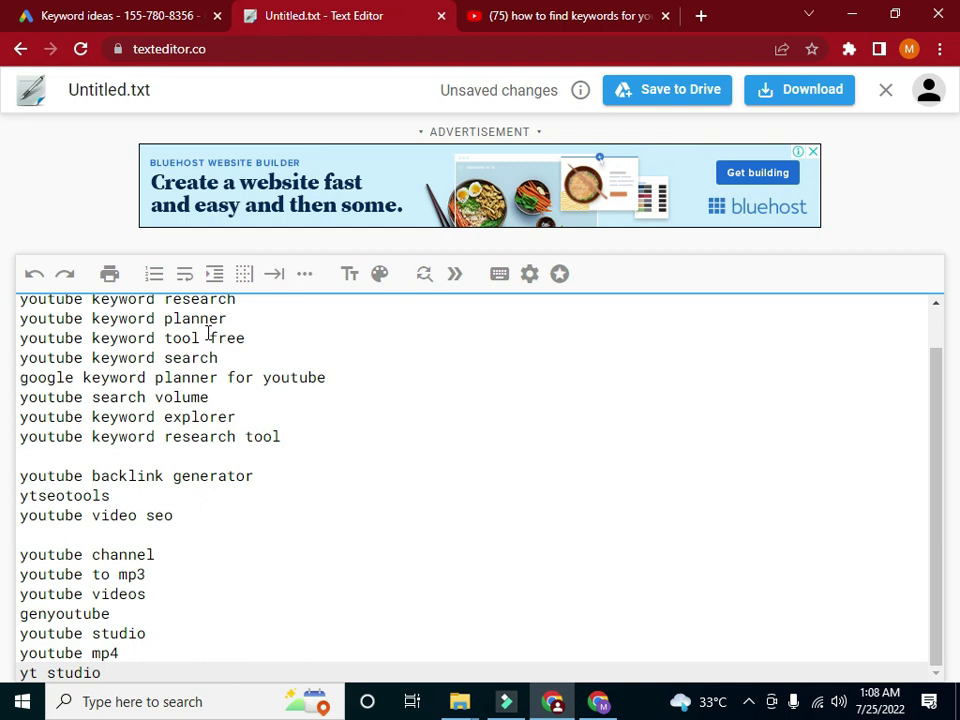
left_click(160, 557)
left_click_drag(124, 557, 19, 557)
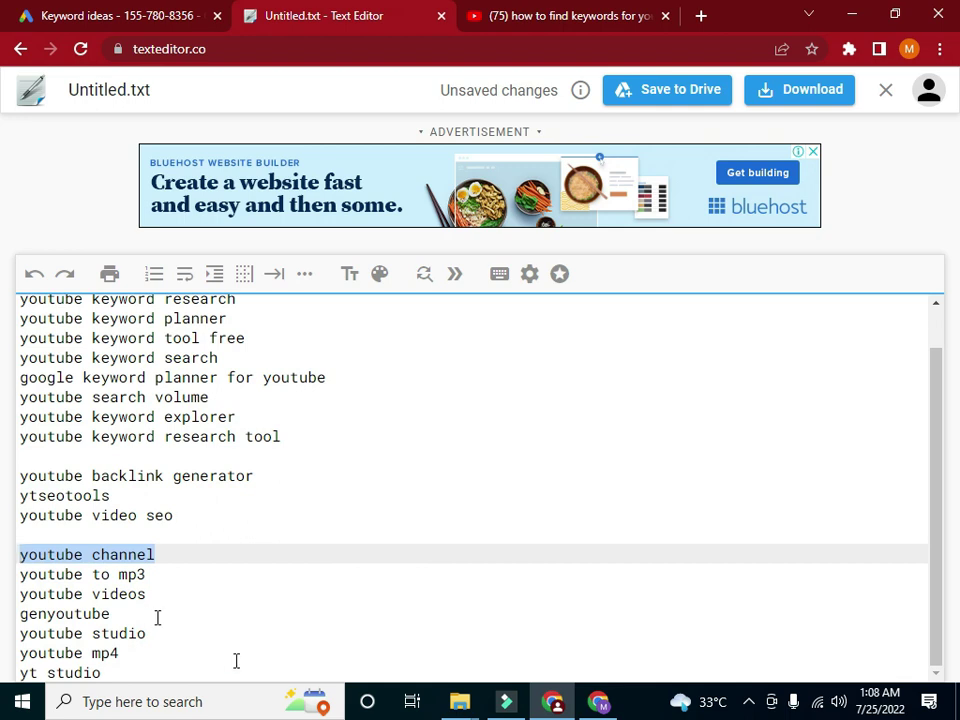
- In YouTube Studio, change "youtube video seo" in the description's last line to "youtube videos"
left_click(592, 703)
left_click(545, 484)
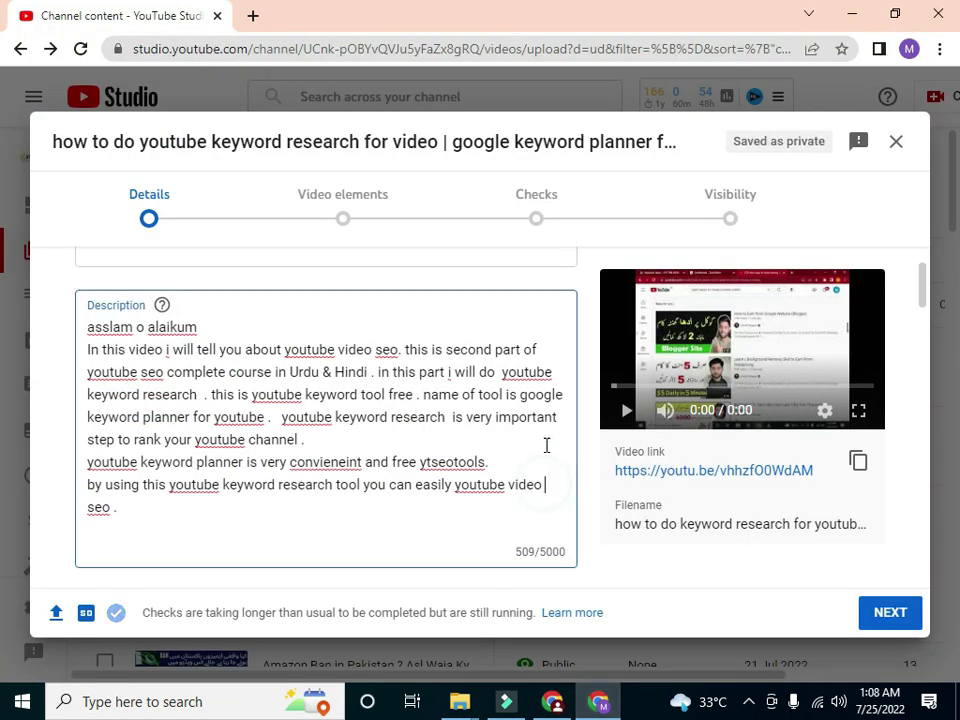
key("BackSpace")
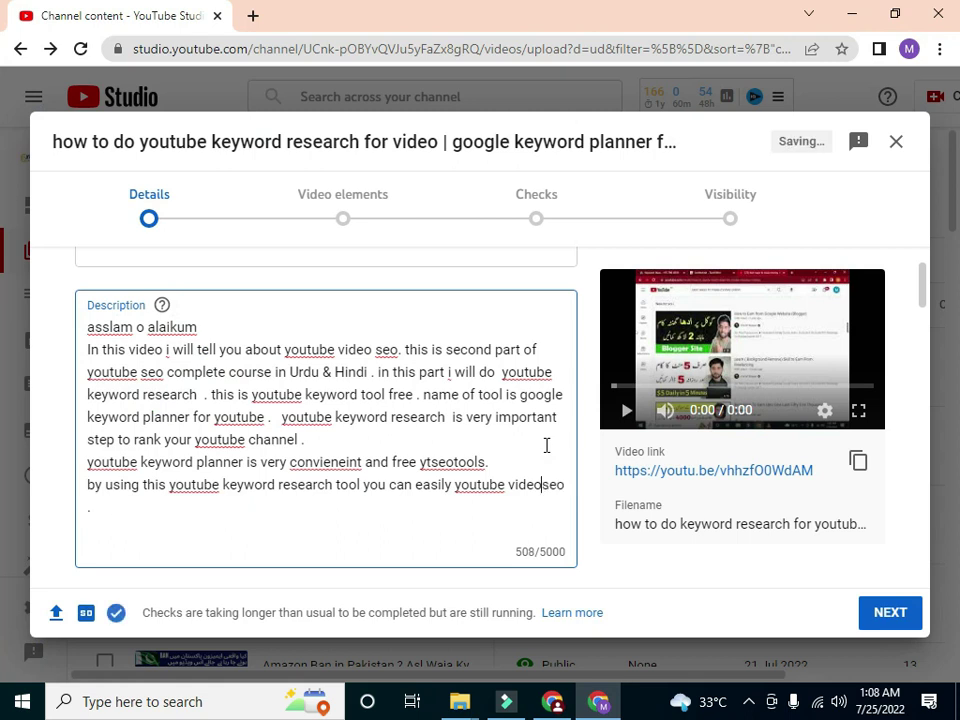
type("s")
key("Right")
key("Right")
key("Right")
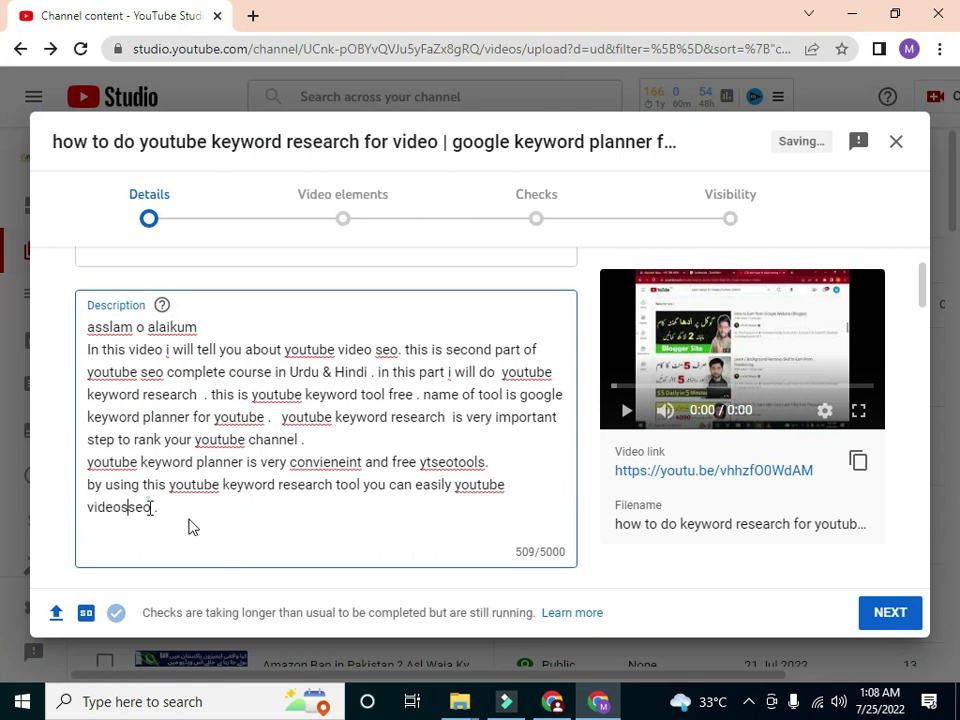
key("shift+Left")
key("shift+Left")
key("shift+Left")
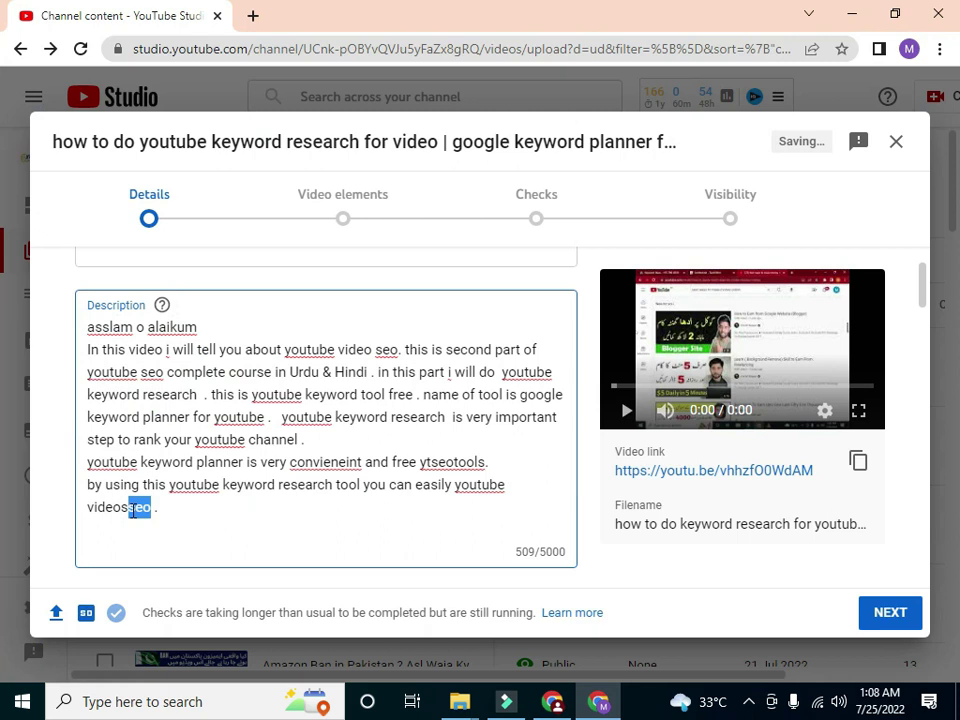
key("BackSpace")
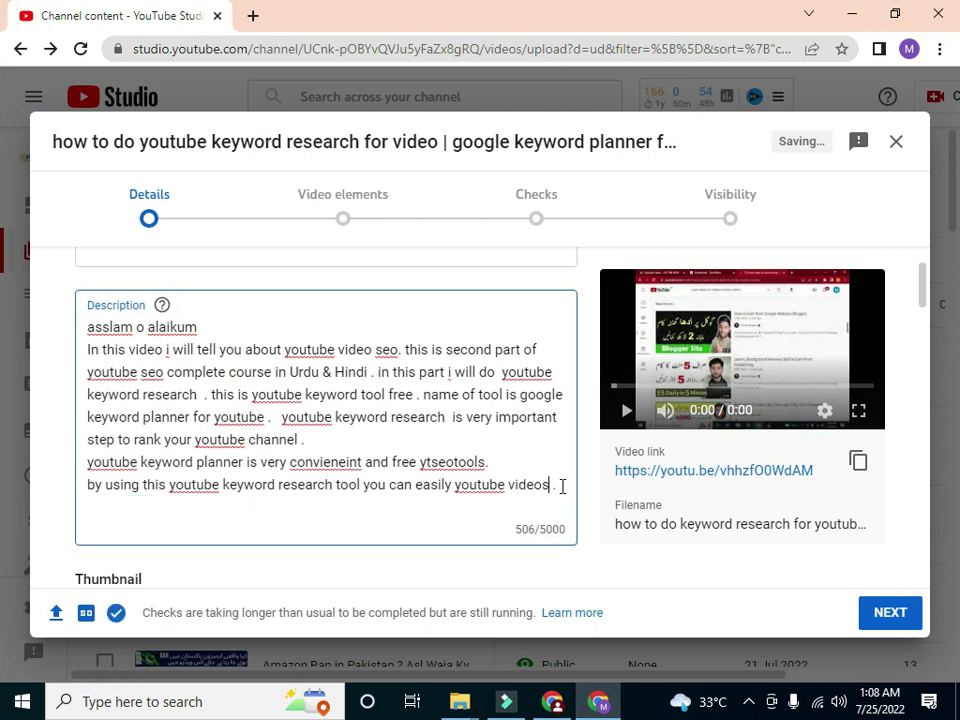
- Start a new last line in the description with "watch this video compolete if you want to rank"
left_click(563, 486)
key("Return")
type("w")
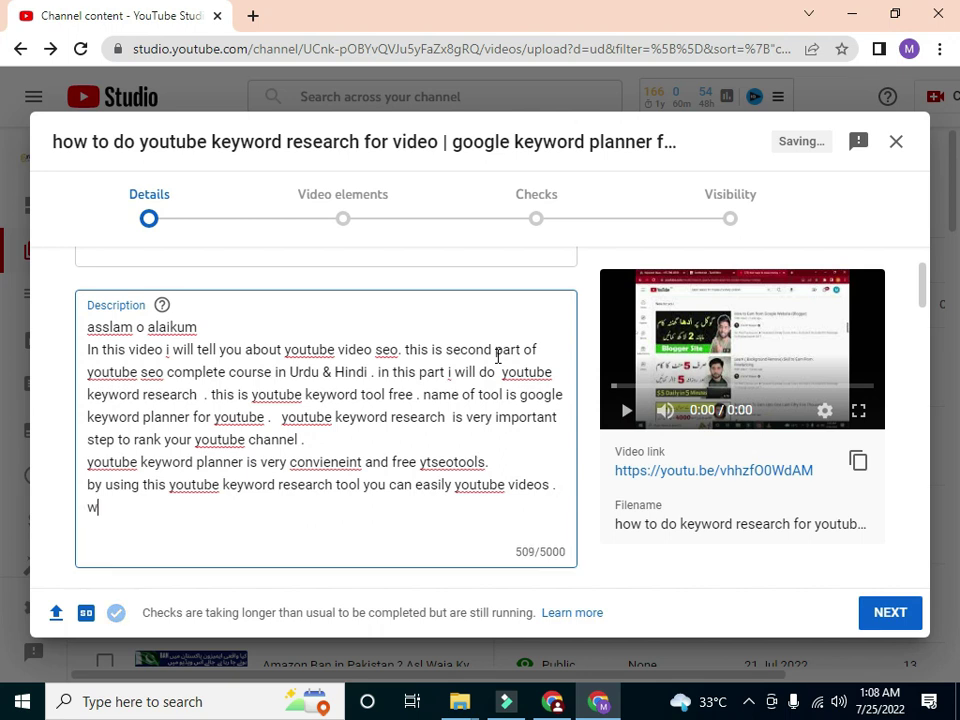
type("atch t")
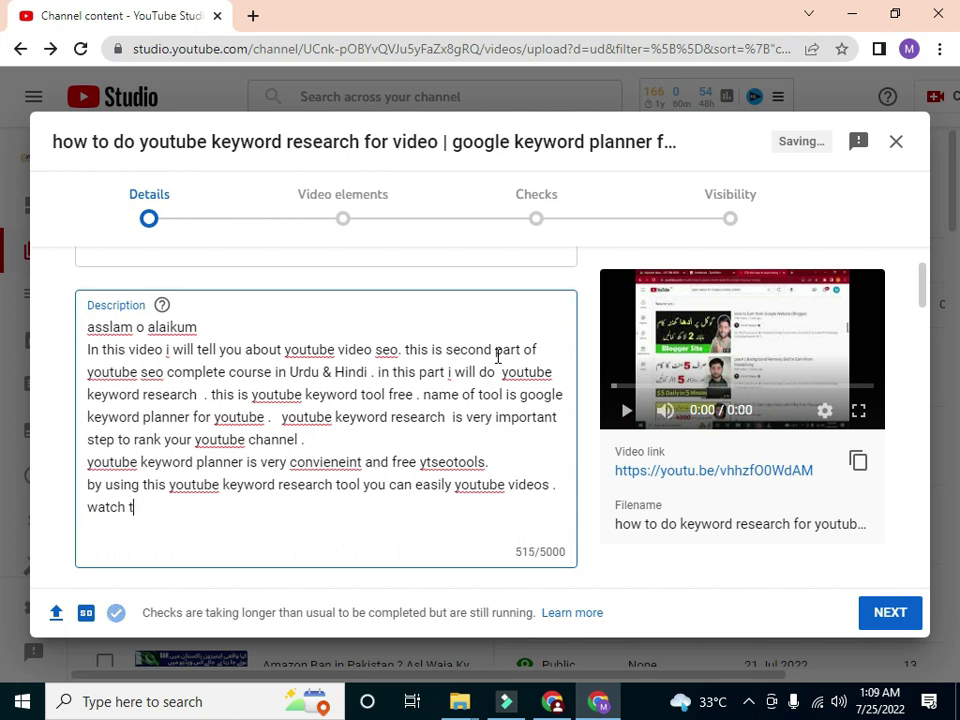
type("his v")
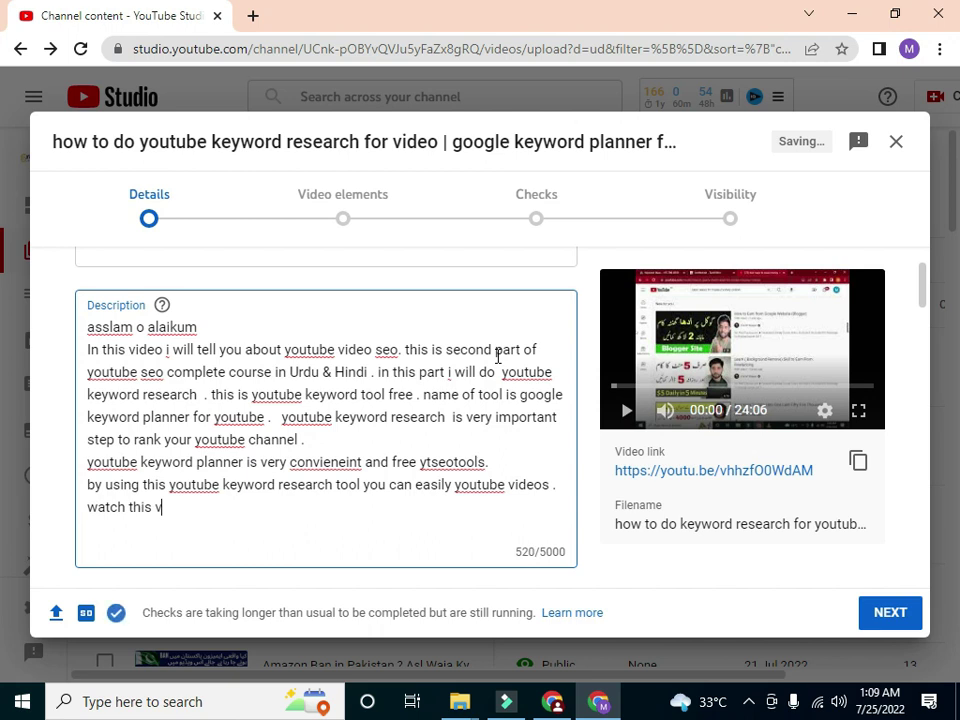
type("ideo compolete ")
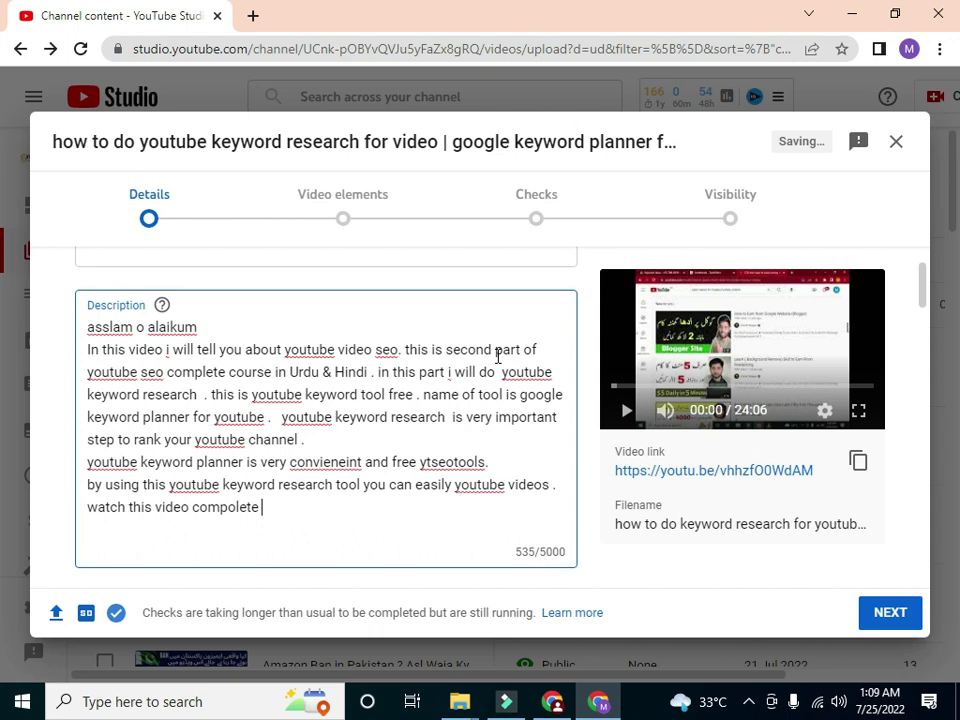
type("if you want to rank ")
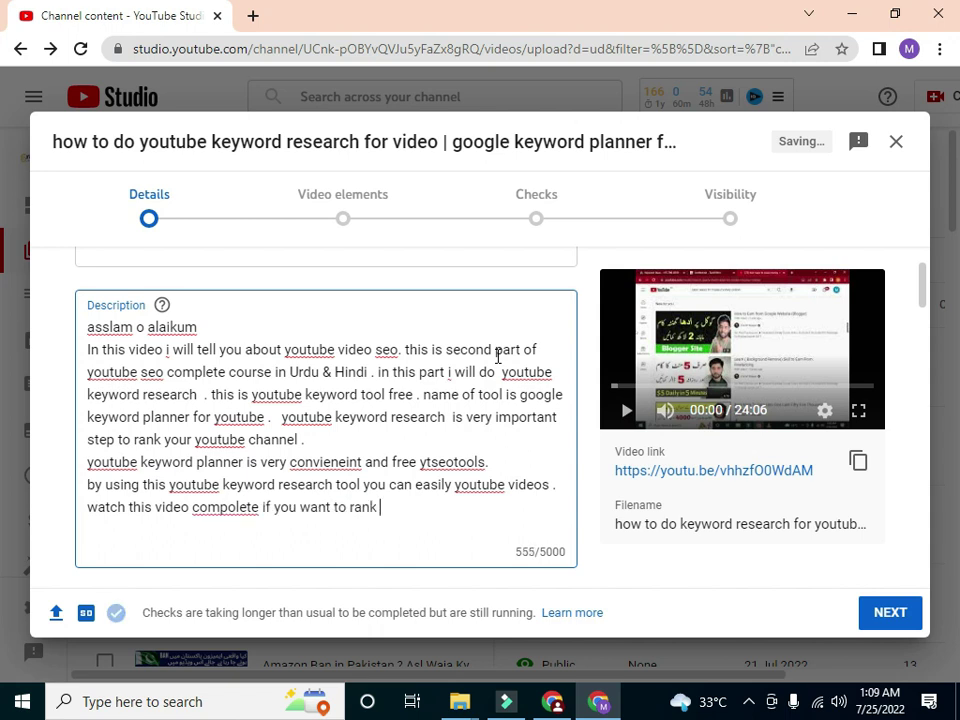
- Continue the description's last line with "your video in youtube top 10 video"
type("your in")
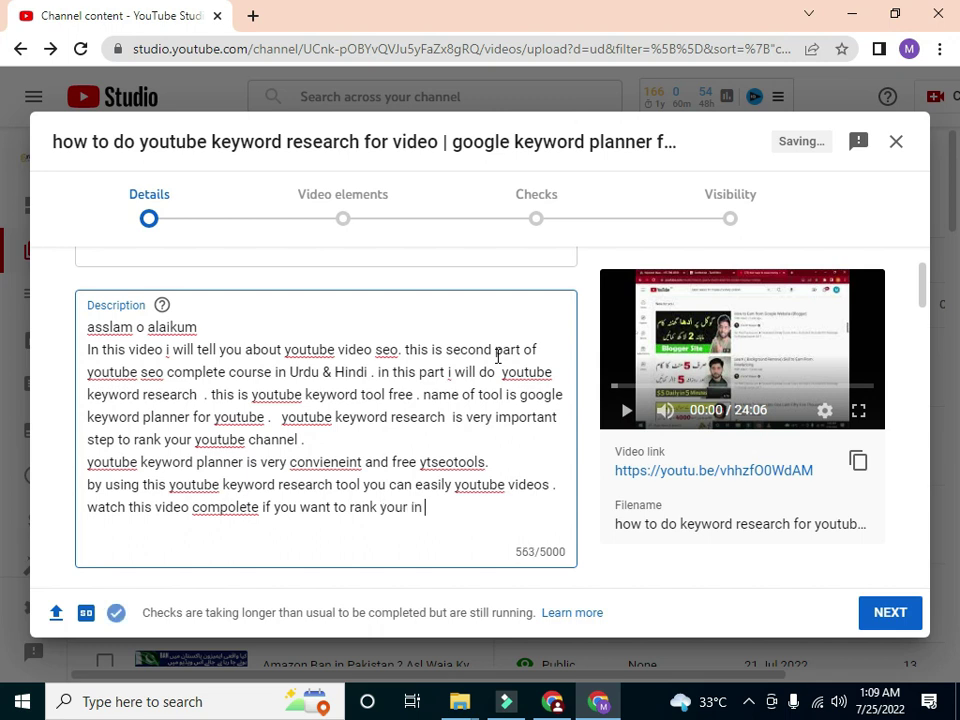
key("BackSpace")
key("BackSpace")
key("BackSpace")
key("BackSpace")
key("BackSpace")
type("vi")
key("BackSpace")
key("BackSpace")
type("r video in y")
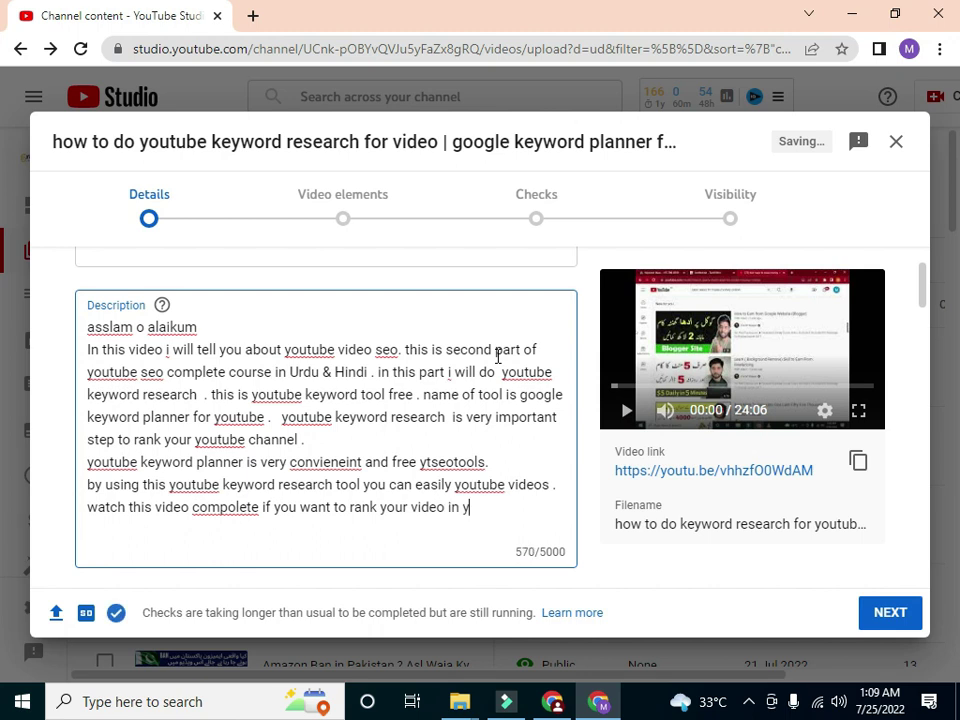
type("outube first")
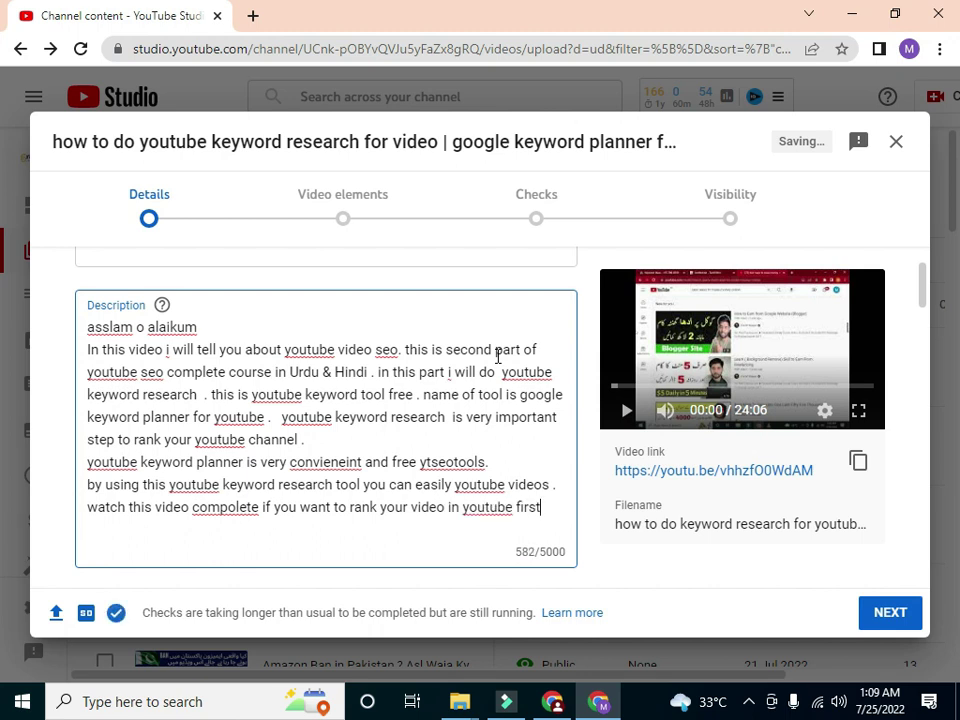
key("BackSpace")
key("BackSpace")
key("BackSpace")
key("BackSpace")
key("BackSpace")
type("top 10 video")
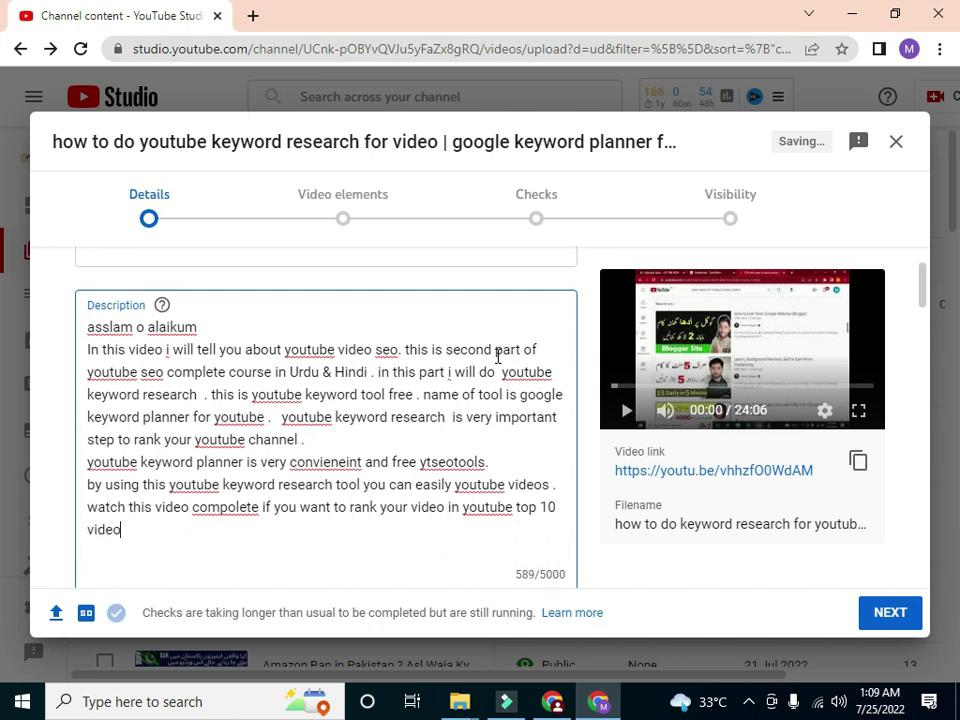
- End the description's last sentence with "videos." and add empty lines below it
type("s.")
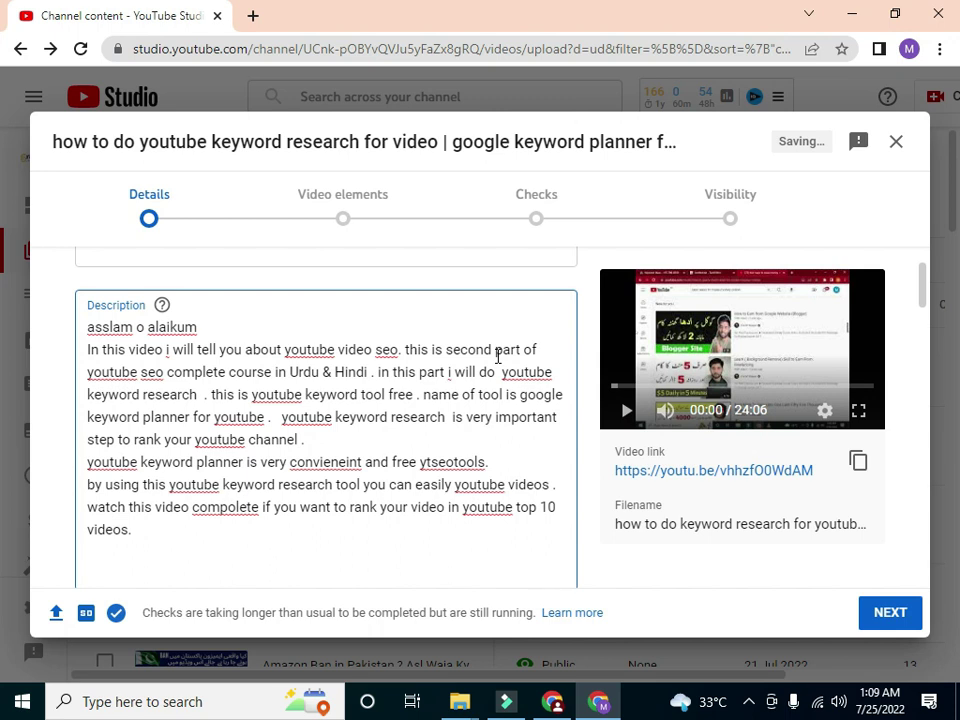
key("Return")
key("Return")
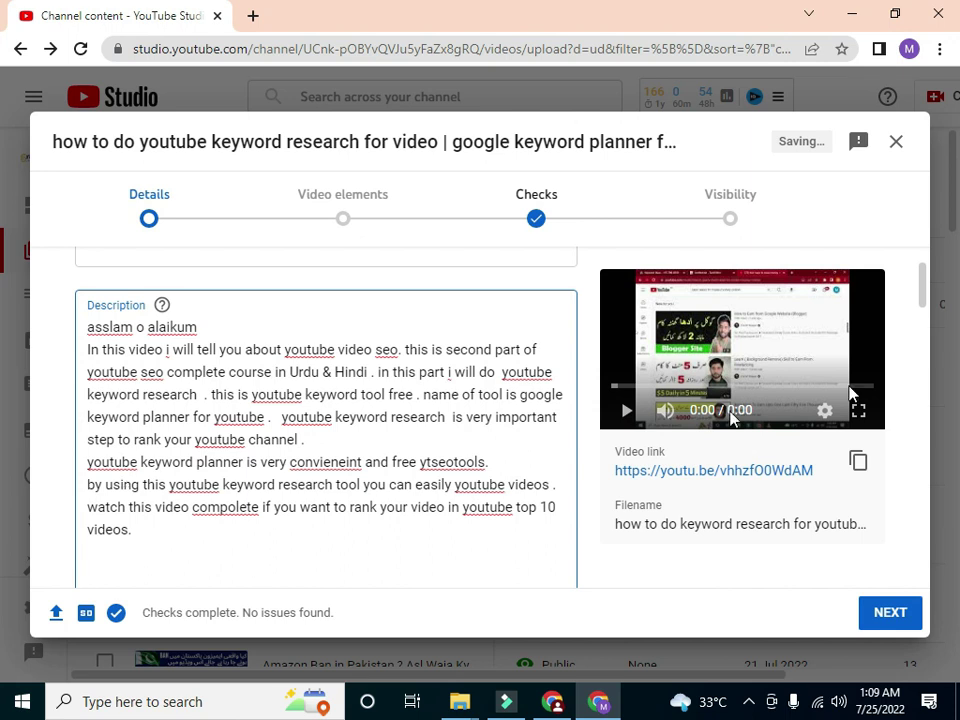
- Add the hashtags #youtubeseo and #ytseo on separate lines below the description text
left_click(921, 295)
scroll(414, 403, "down", 3)
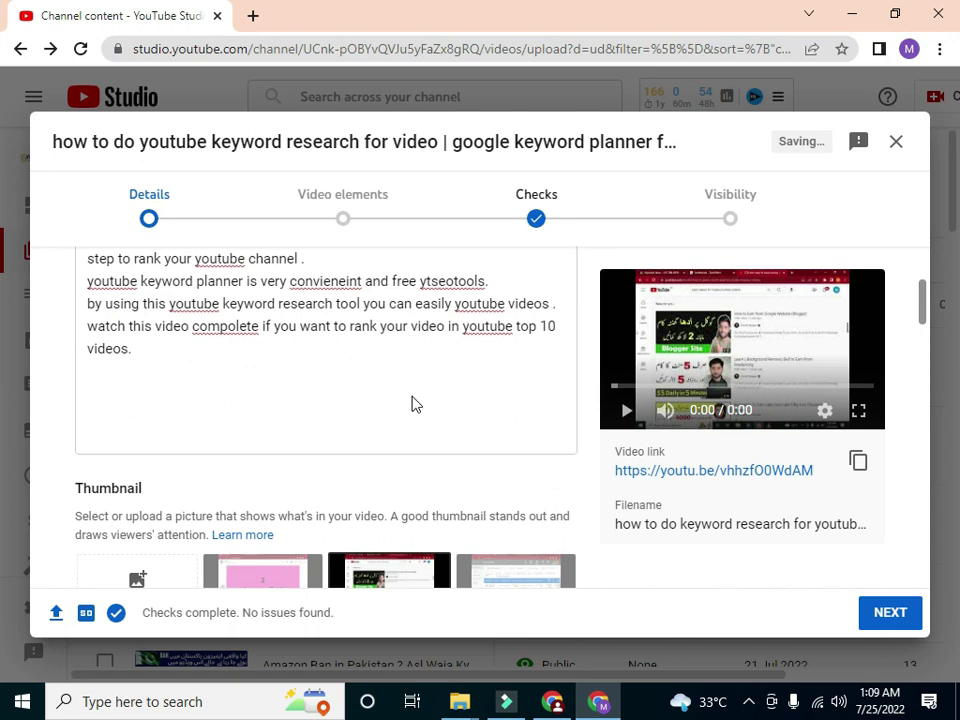
left_click(99, 413)
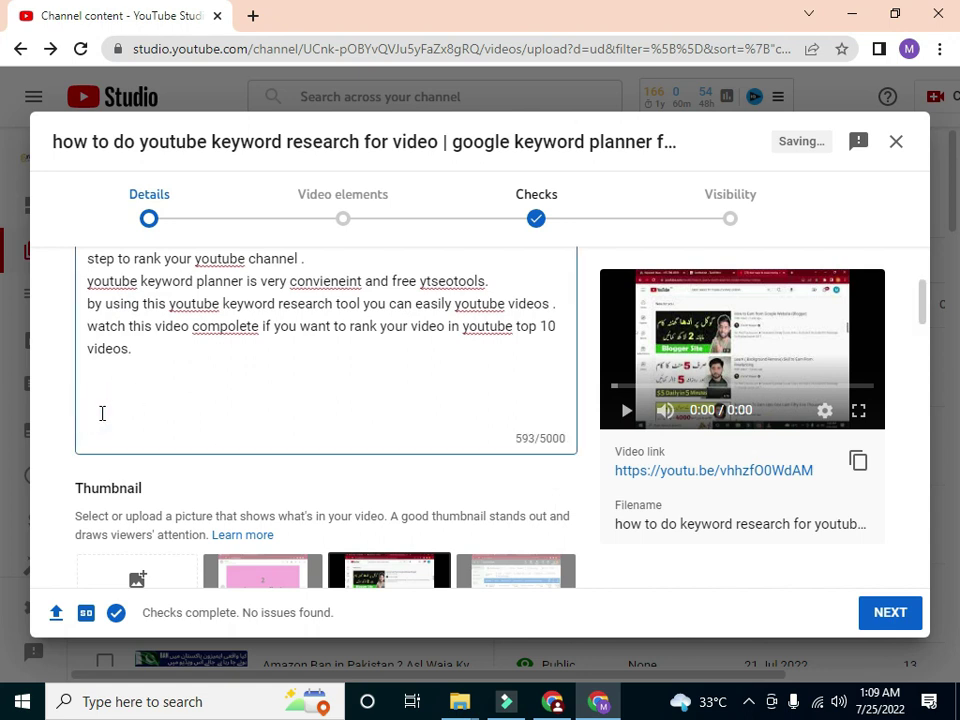
type("#youtubeseo")
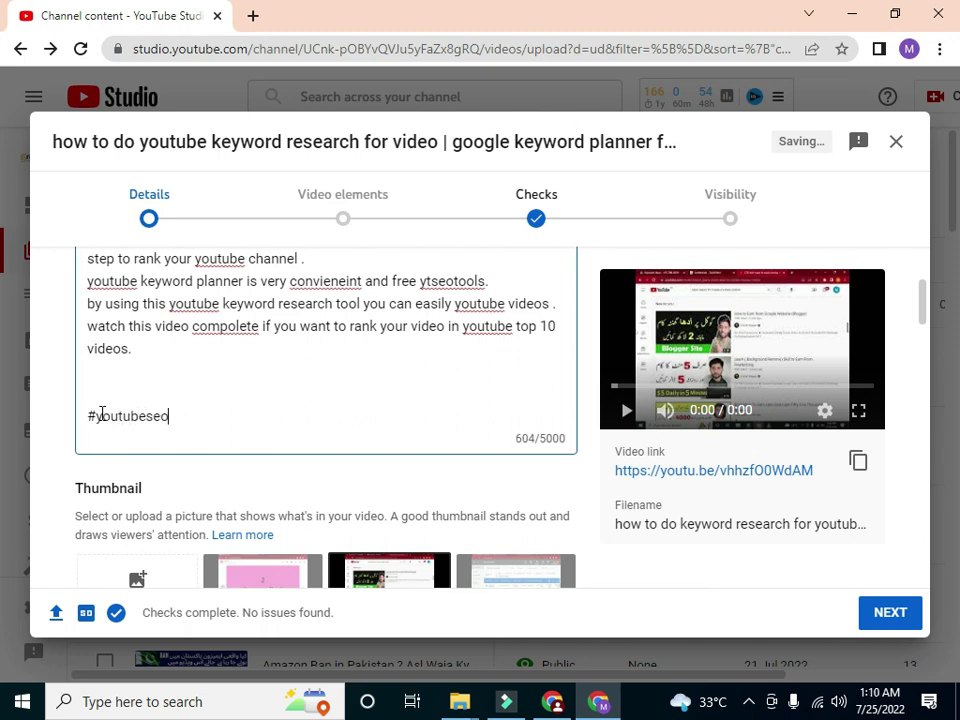
key("Return")
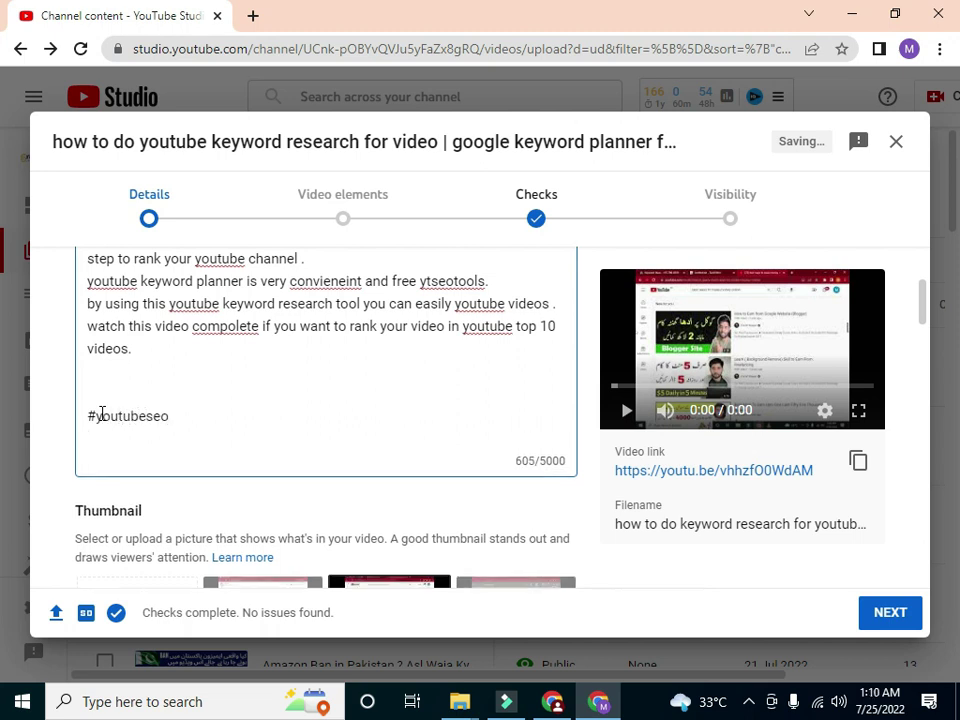
type("#ytseo")
key("Return")
- Add the hashtags #youtubevideoseo and #expertcommerce on separate lines below #ytseo in the description
type("#y")
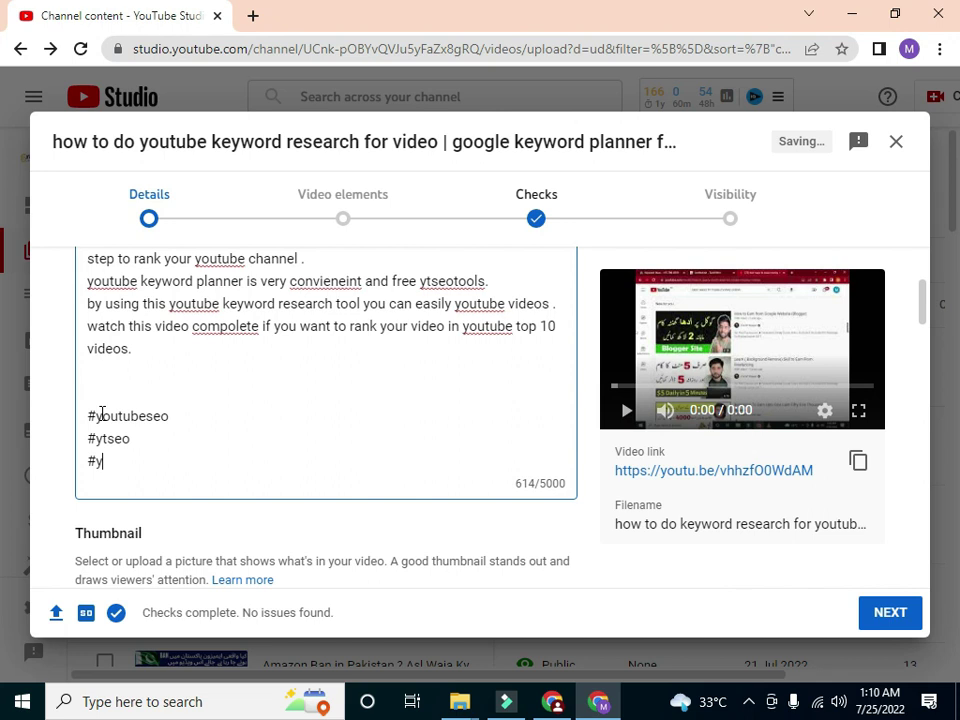
type("outubevids")
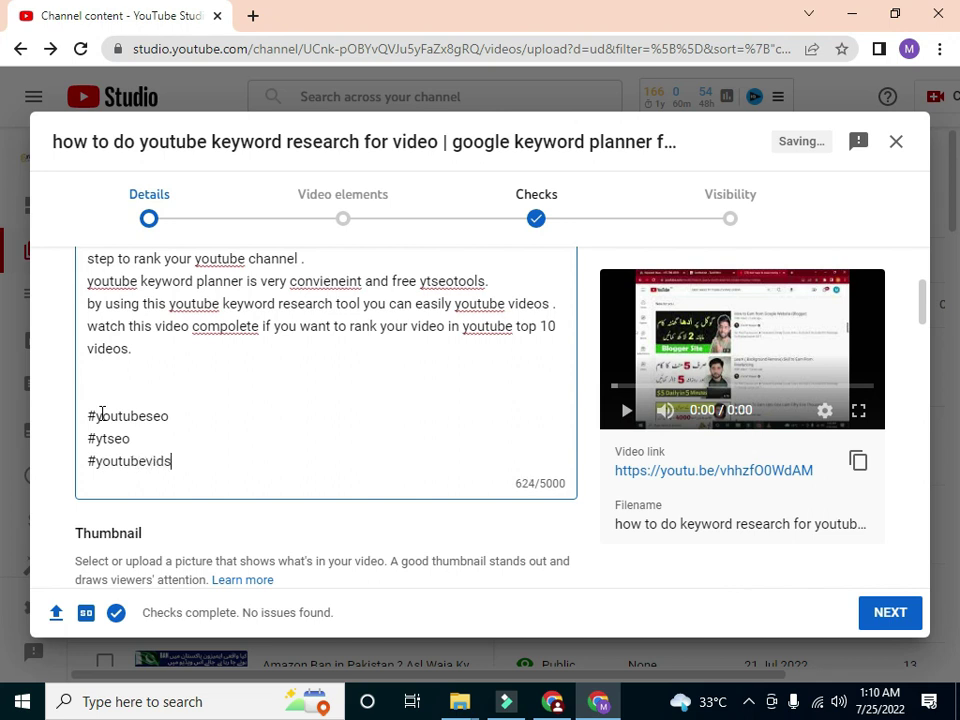
key("BackSpace")
type("eo")
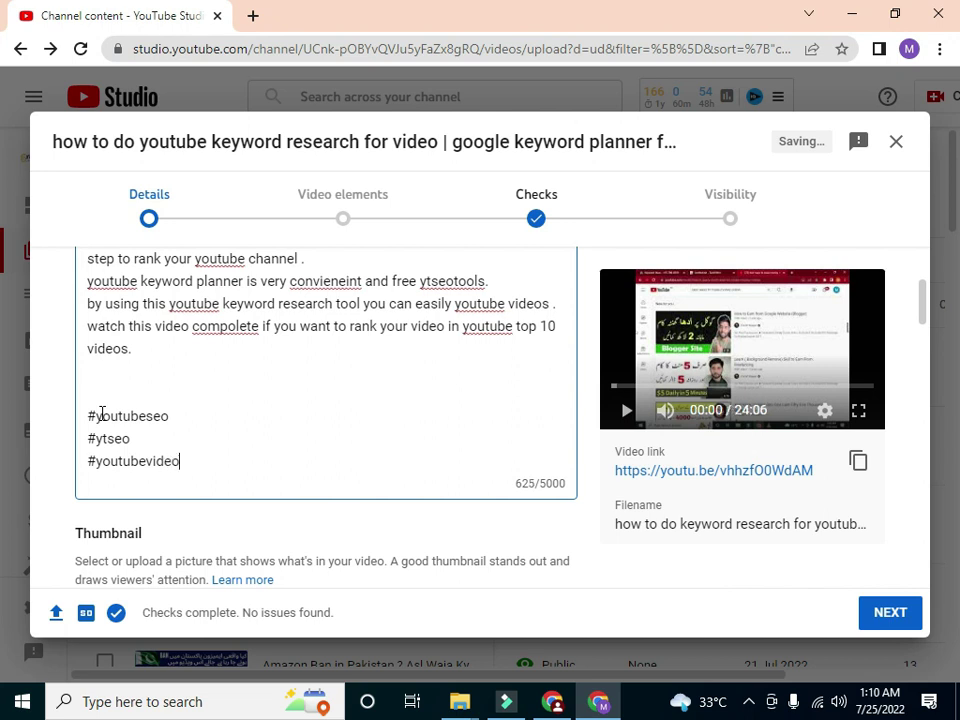
type("seo")
key("Return")
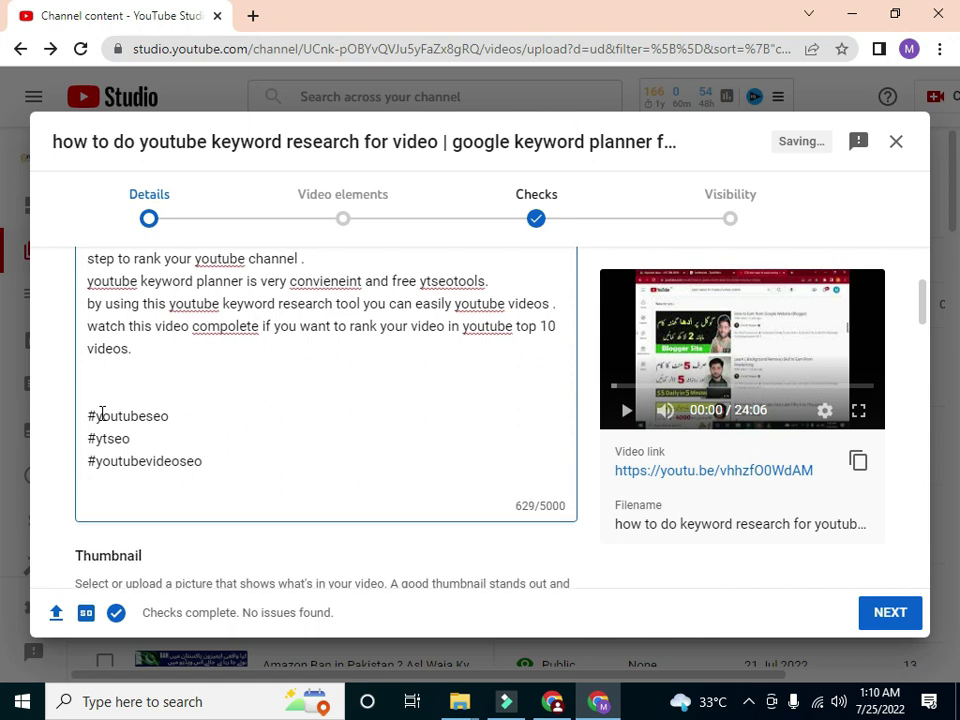
type("#expertcommerce")
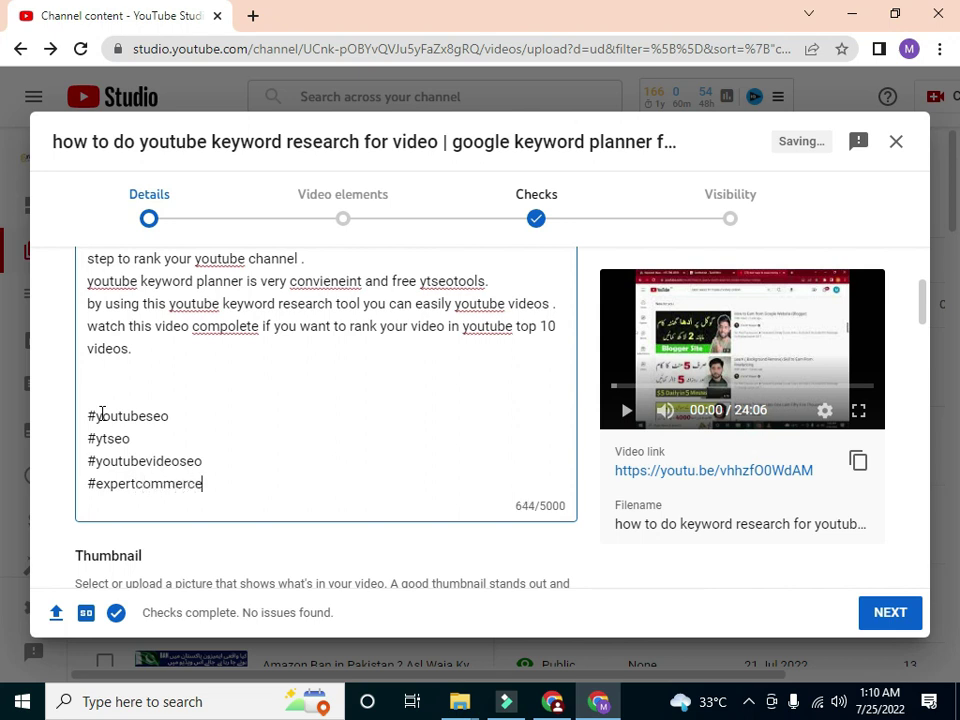
key("Return")
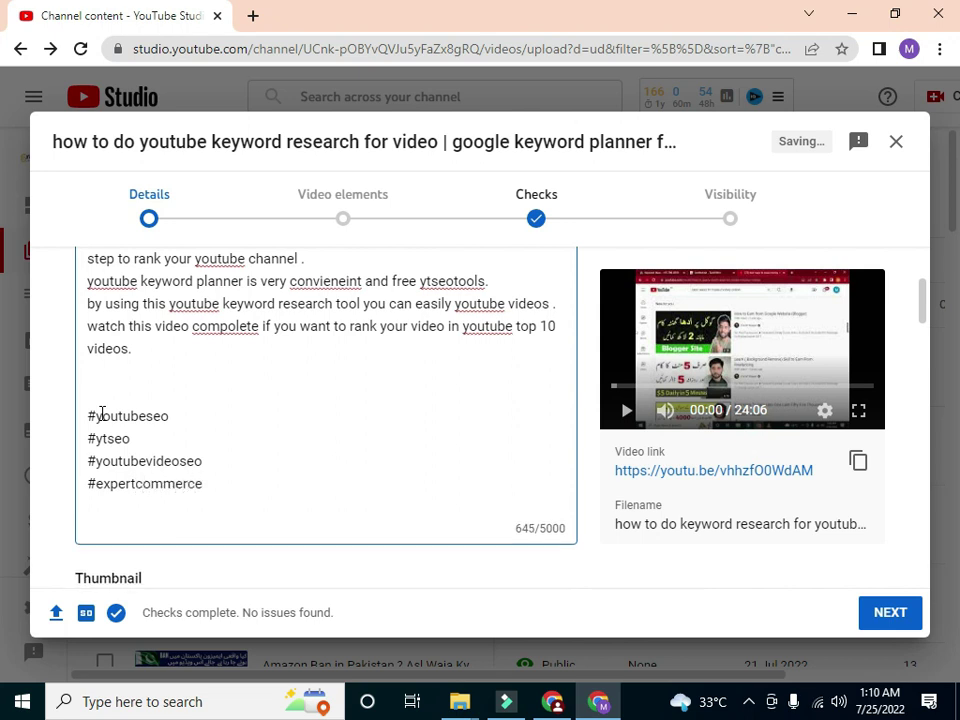
- Add the hashtags #youtubechannel and #keywordforyoutubevideos on separate lines at the description's end, and change #ytseo to #ytseotools
type("#youtubec")
key("BackSpace")
type("channel")
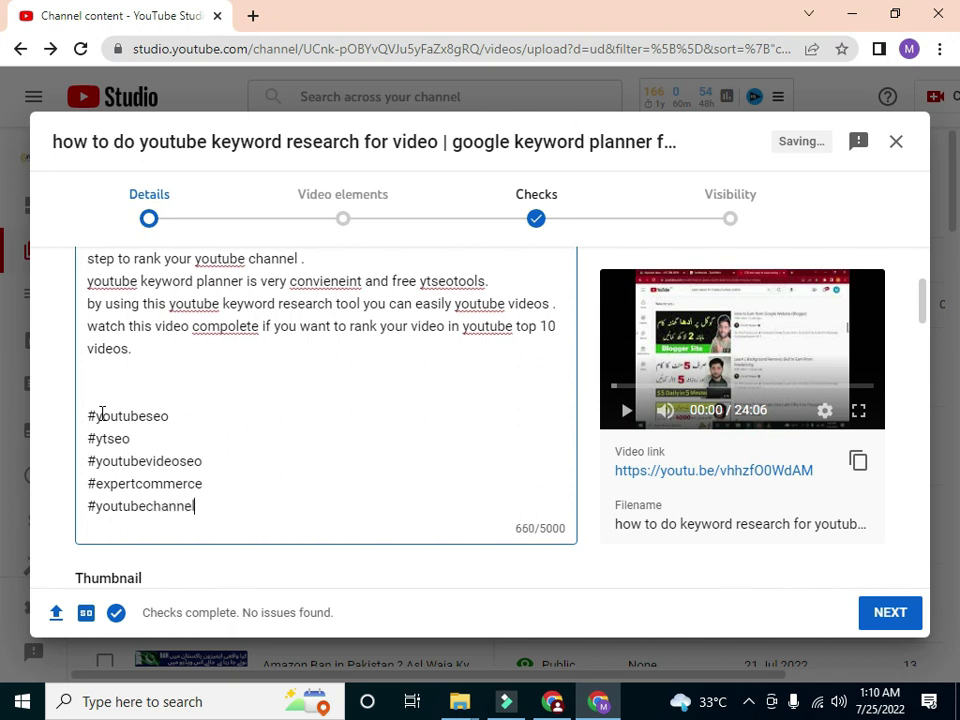
key("Return")
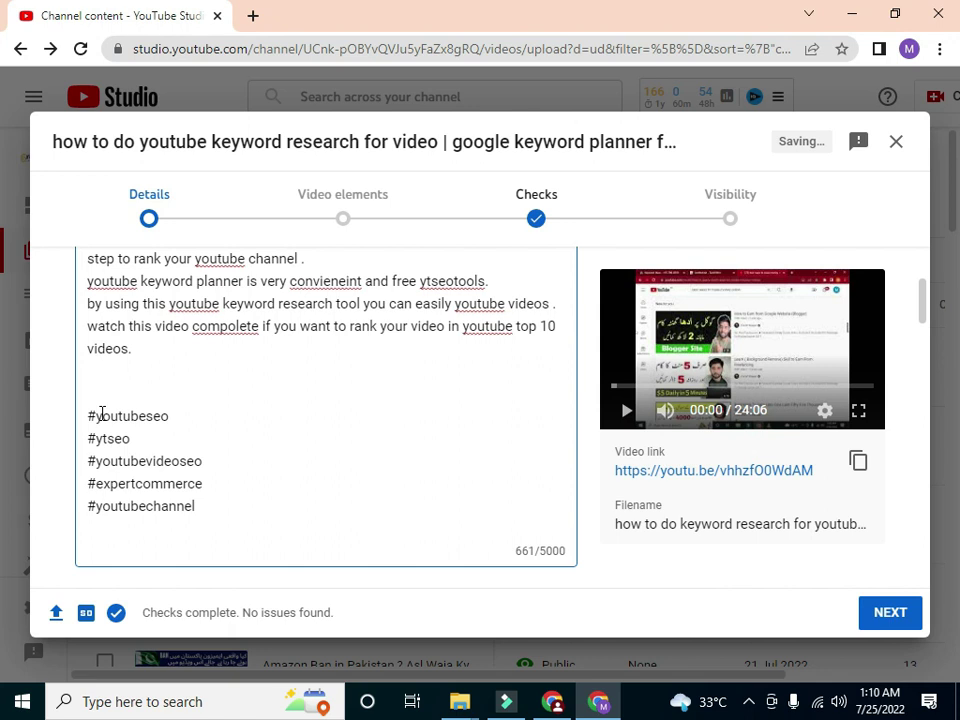
type("#keywordfor")
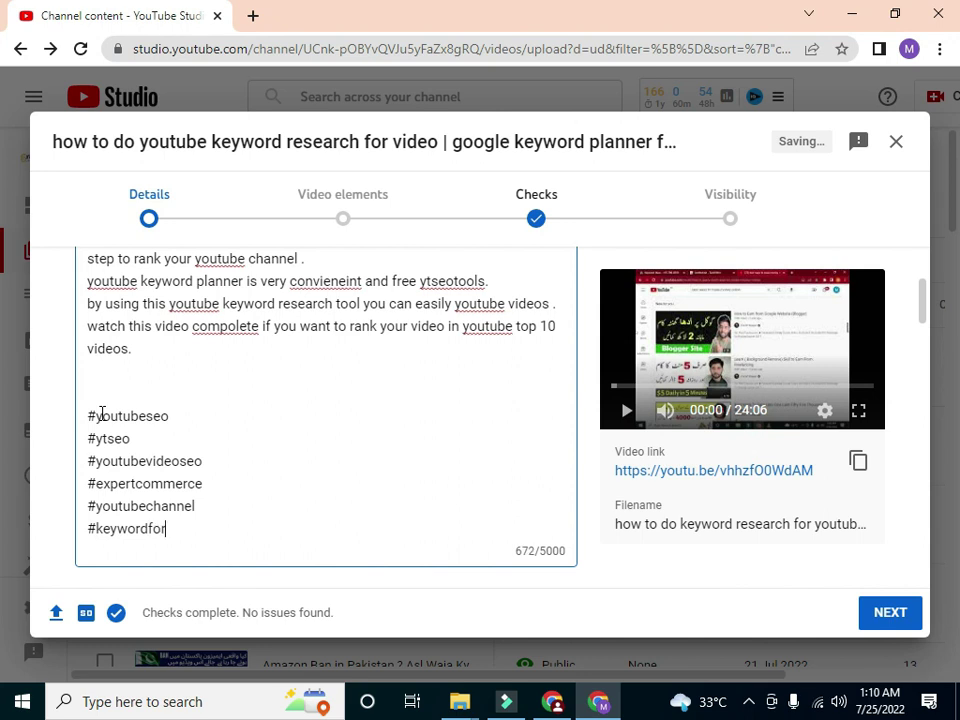
type("youtubevideos")
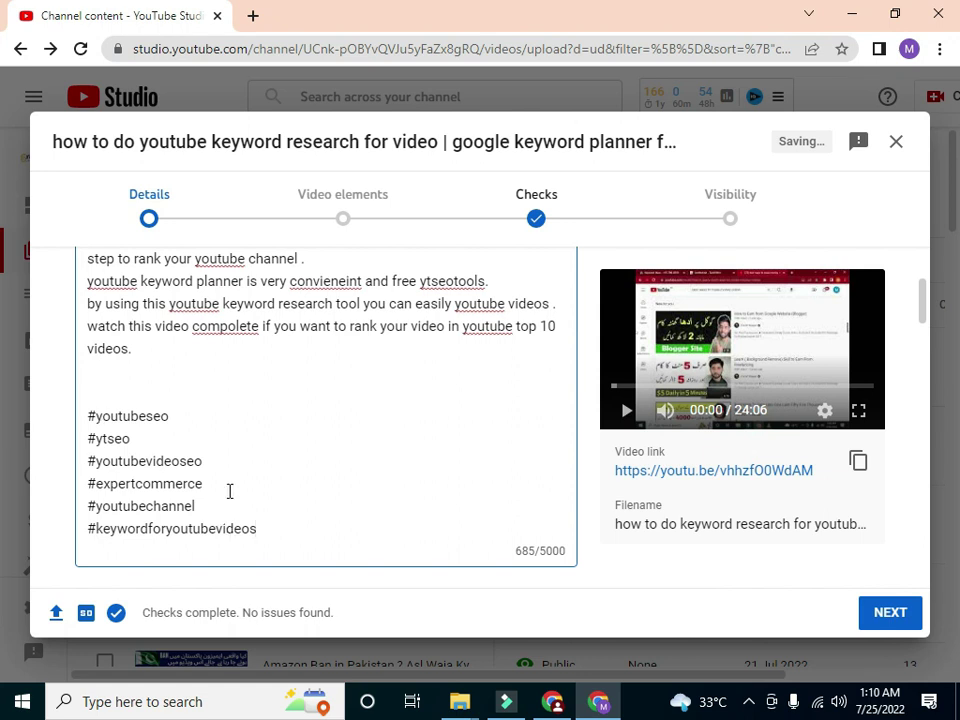
left_click(133, 439)
type("tools")
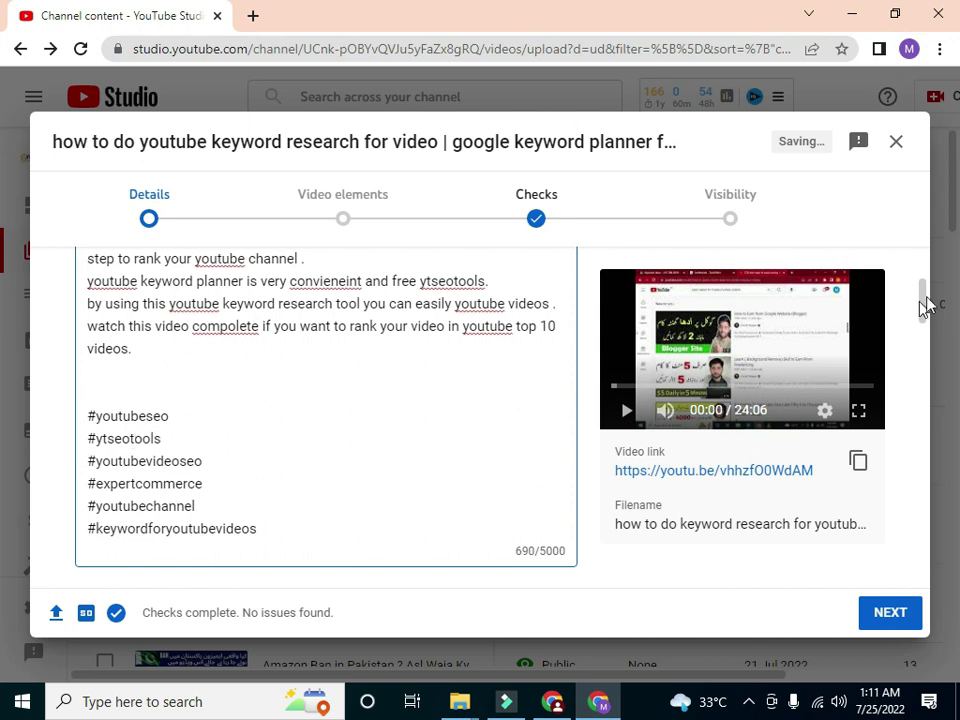
- Upload the newest "Navy, Red and Black Grow Your Business" image from Downloads as the video's thumbnail
left_click_drag(922, 305, 926, 316)
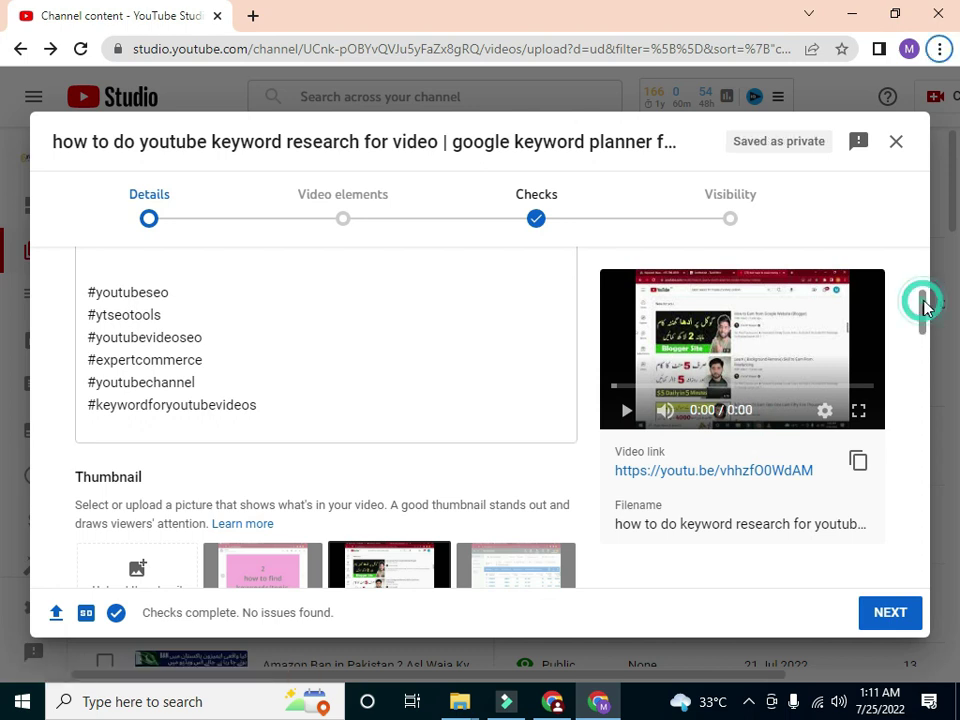
scroll(925, 307, "up", 1)
scroll(925, 307, "down", 2)
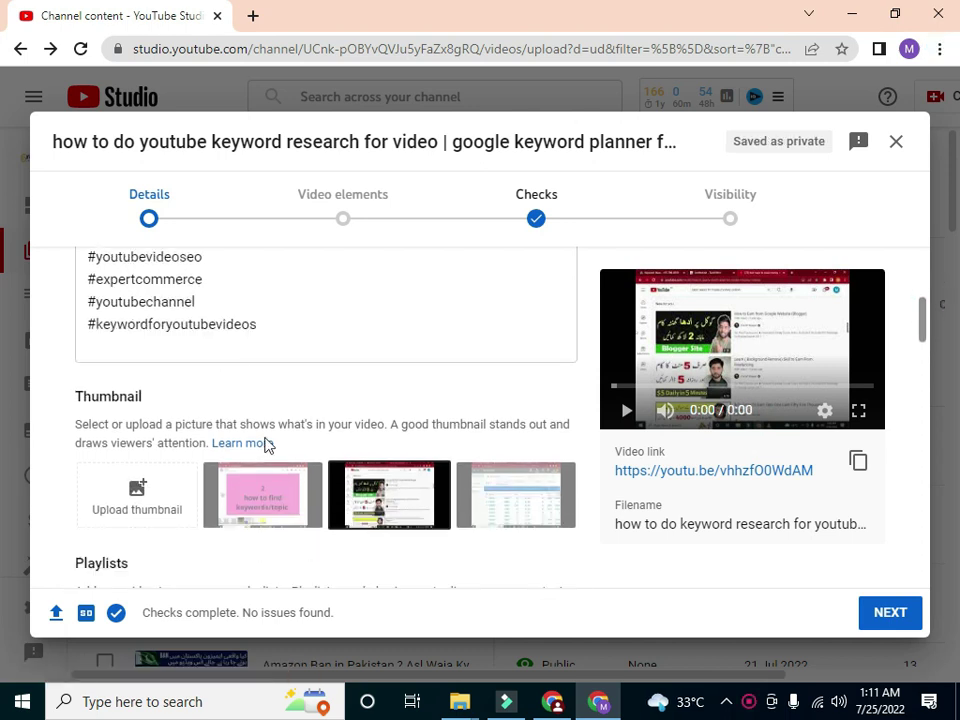
left_click(136, 489)
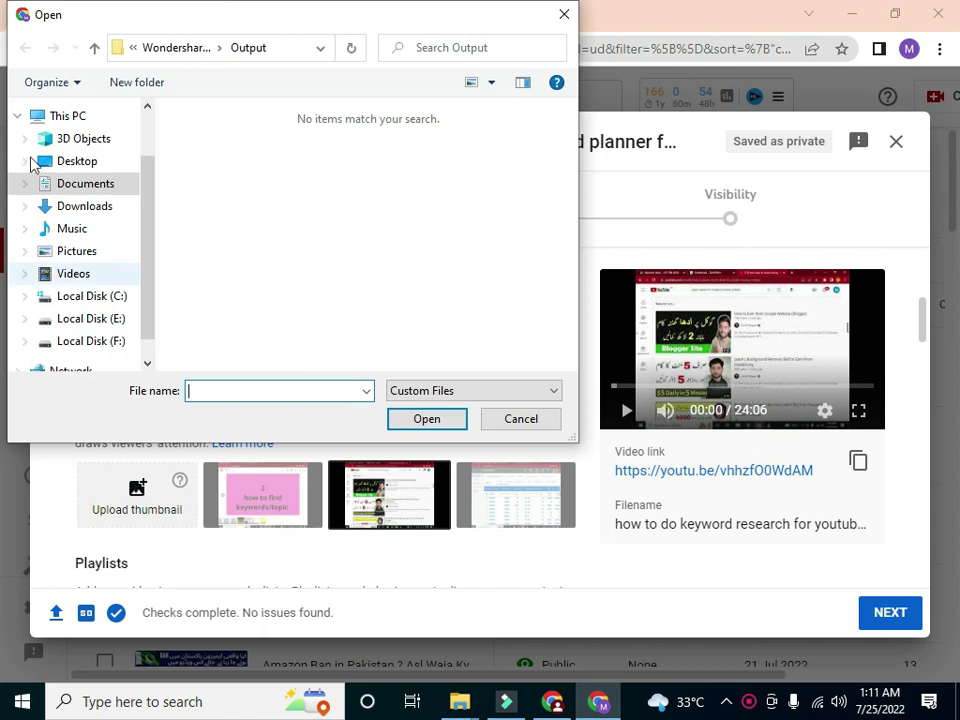
left_click(84, 208)
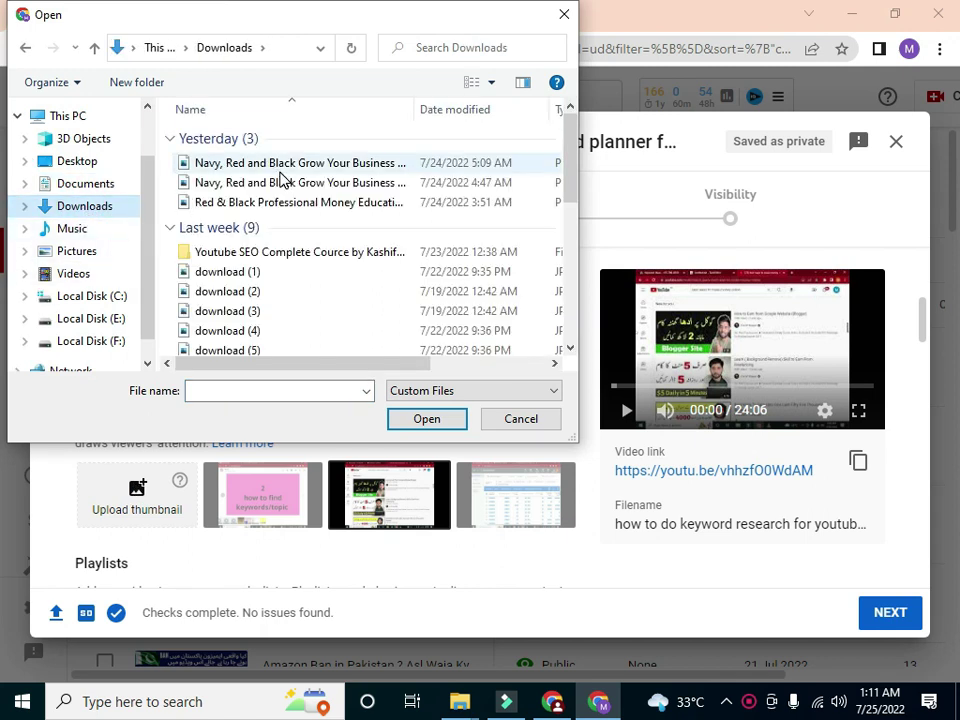
left_click(287, 165)
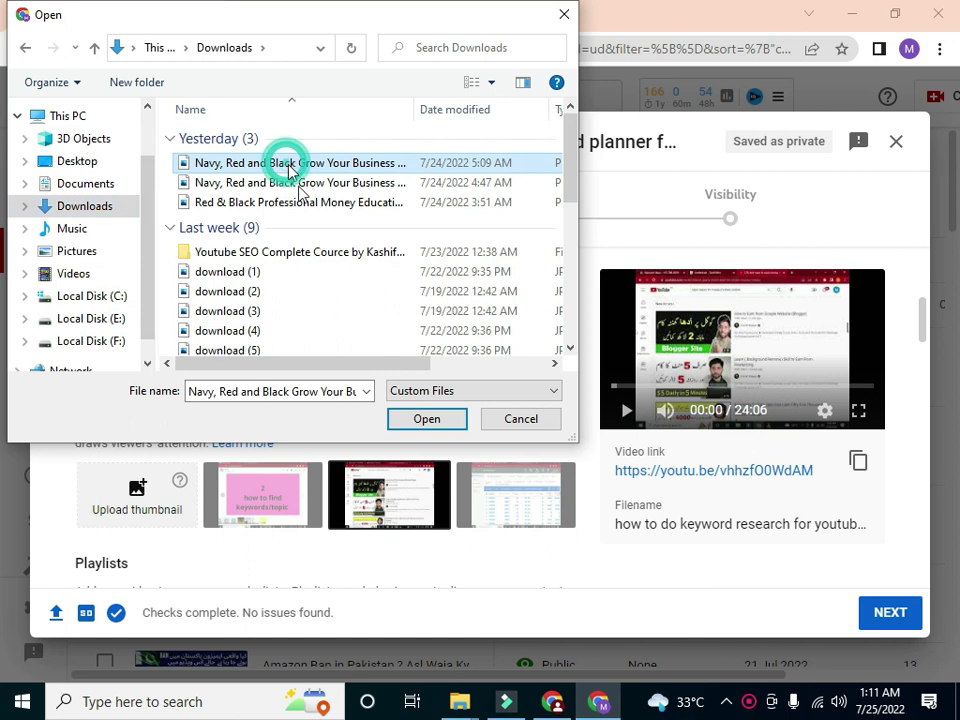
left_click(425, 419)
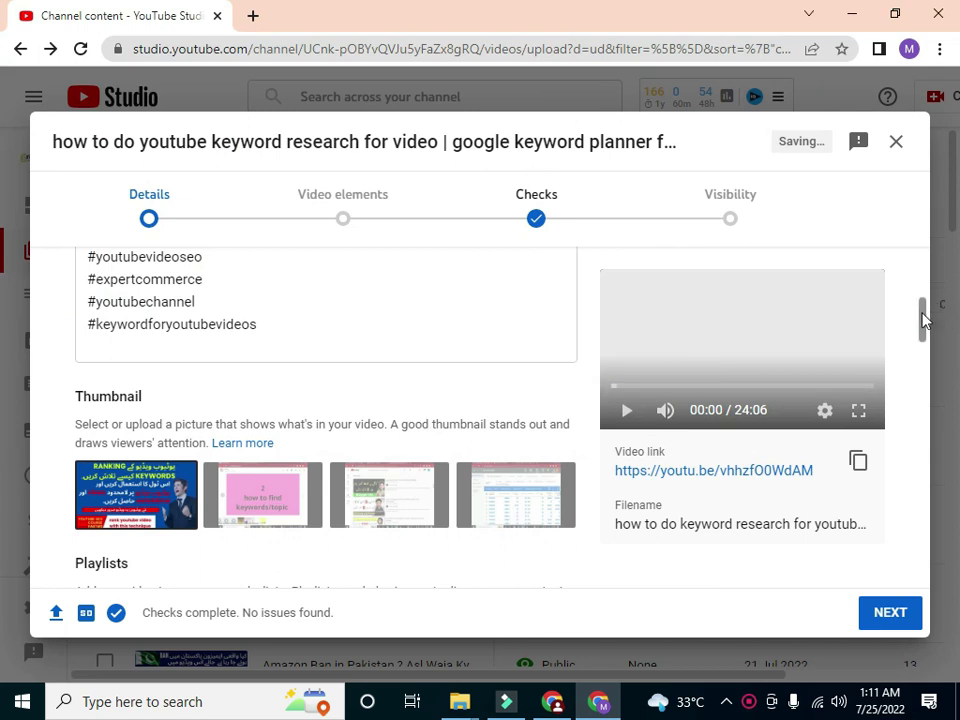
- Remove the video's default tags except expert commerce, EXPERTCOMMERCE, EXPERT COMMERCE and Fiverr
left_click_drag(924, 318, 932, 357)
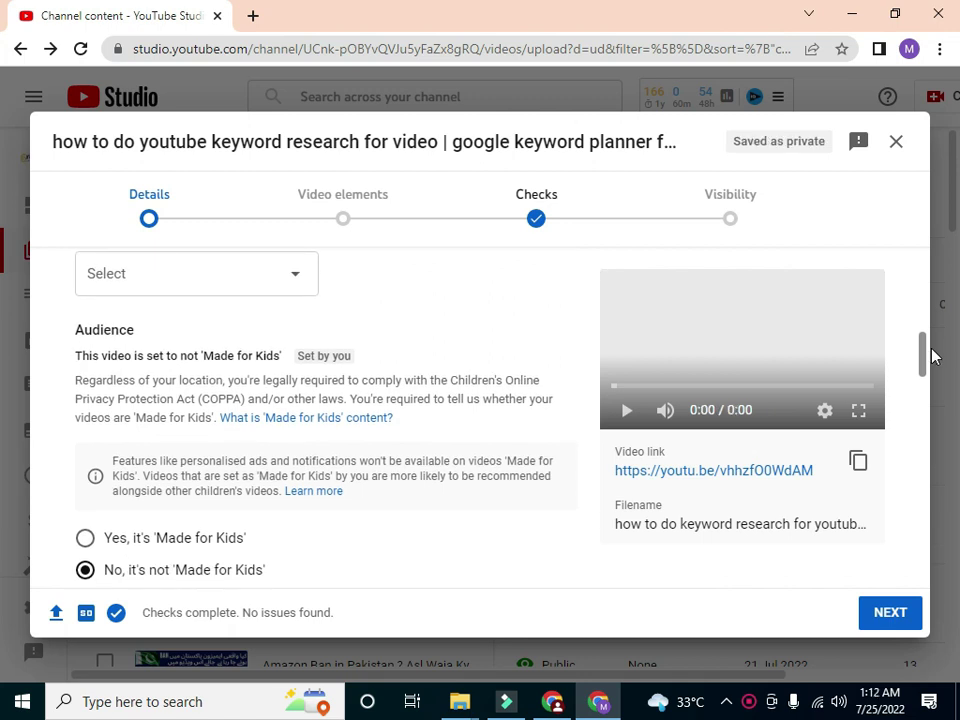
mouse_move(932, 357)
left_mouse_down()
mouse_move(938, 384)
mouse_move(930, 355)
left_mouse_up()
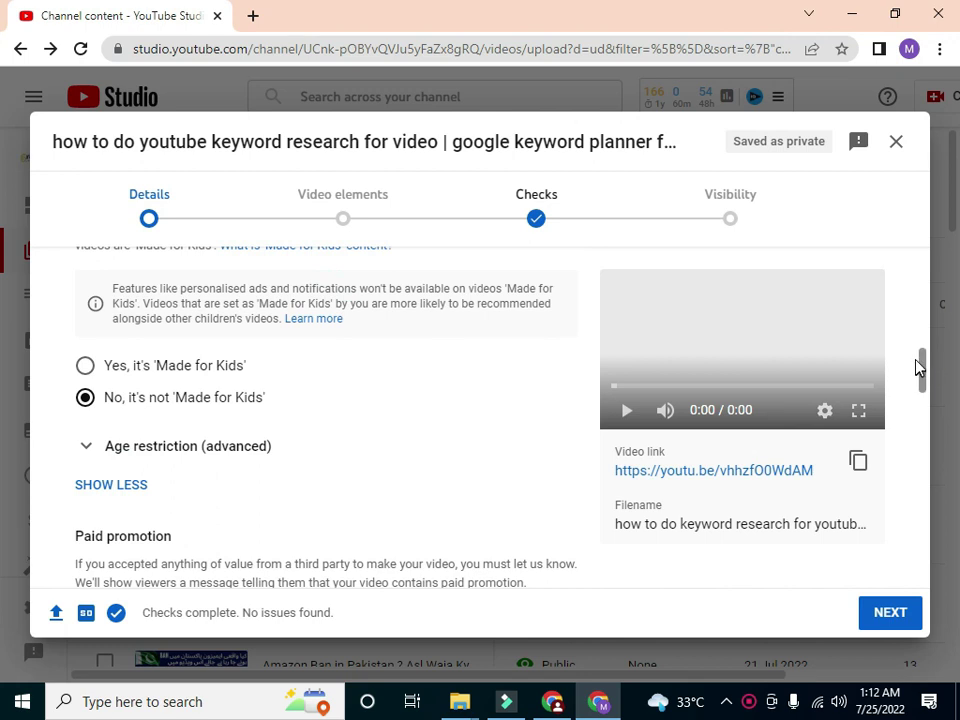
left_click_drag(922, 368, 924, 380)
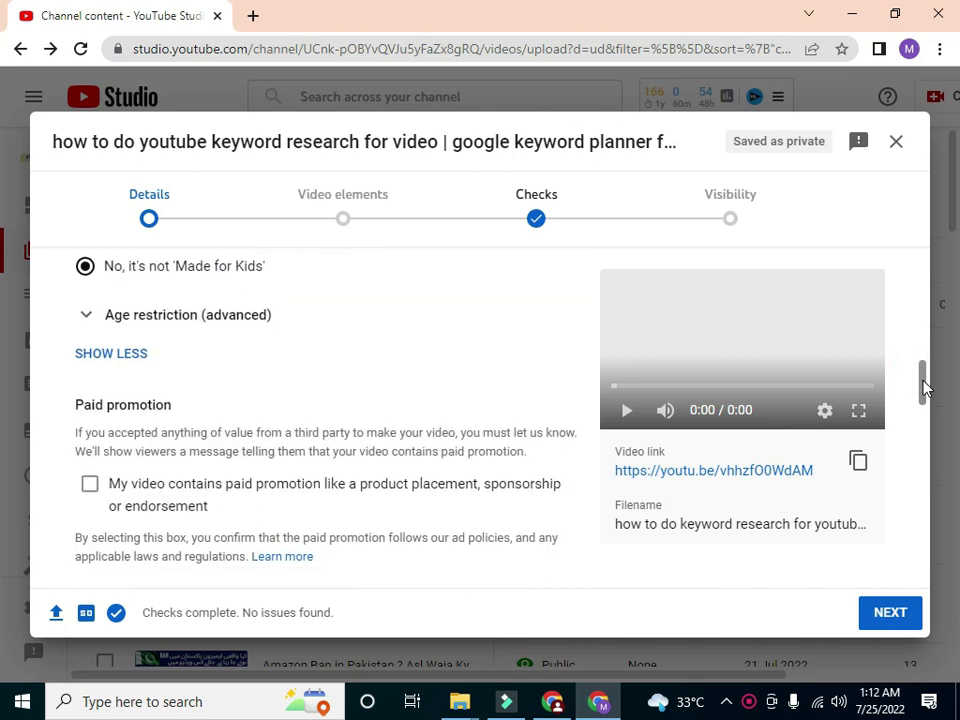
scroll(924, 388, "down", 1)
scroll(924, 388, "down", 1)
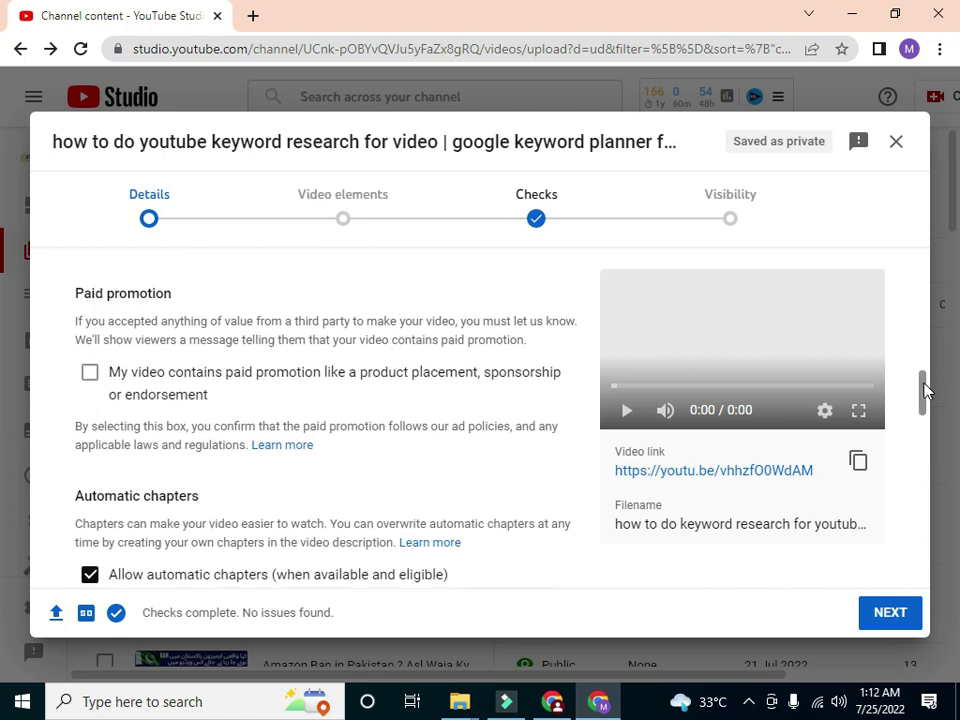
left_click_drag(920, 392, 926, 402)
scroll(926, 402, "down", 3)
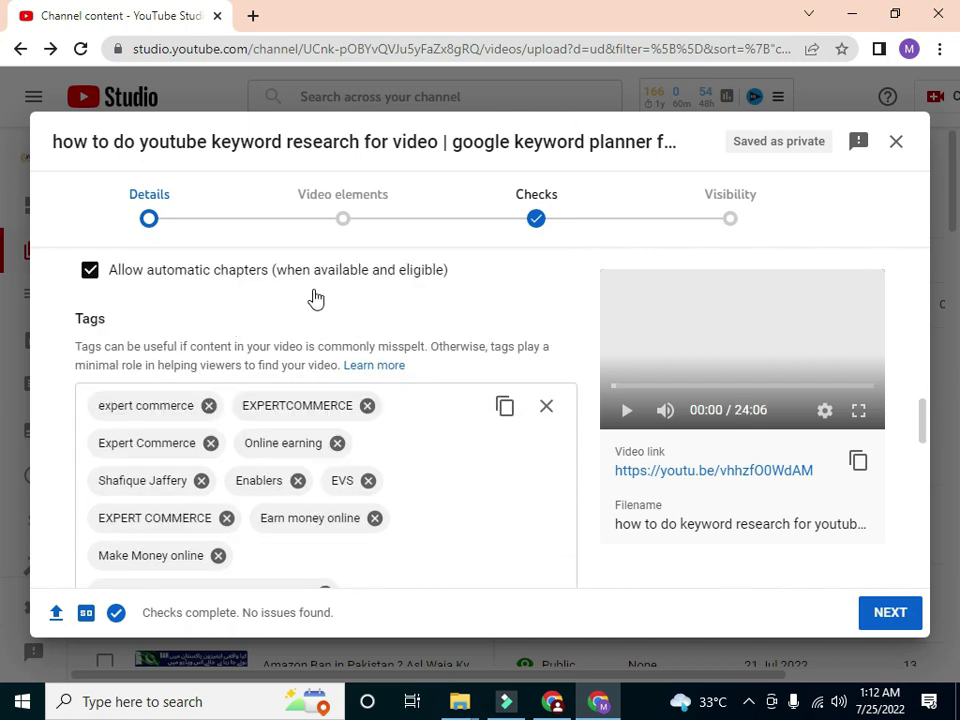
left_click(922, 410)
left_click_drag(922, 410, 922, 424)
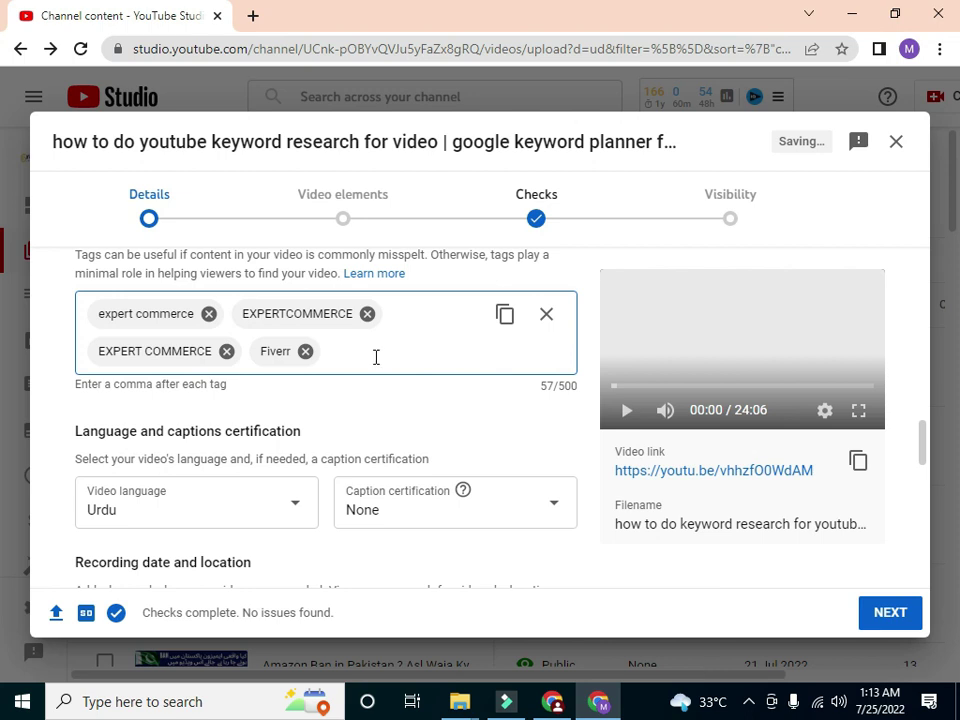
- Add the tag "youtube channel" from the Text Editor keyword list to the video and remove the Fiverr tag
left_click(375, 356)
left_click(550, 700)
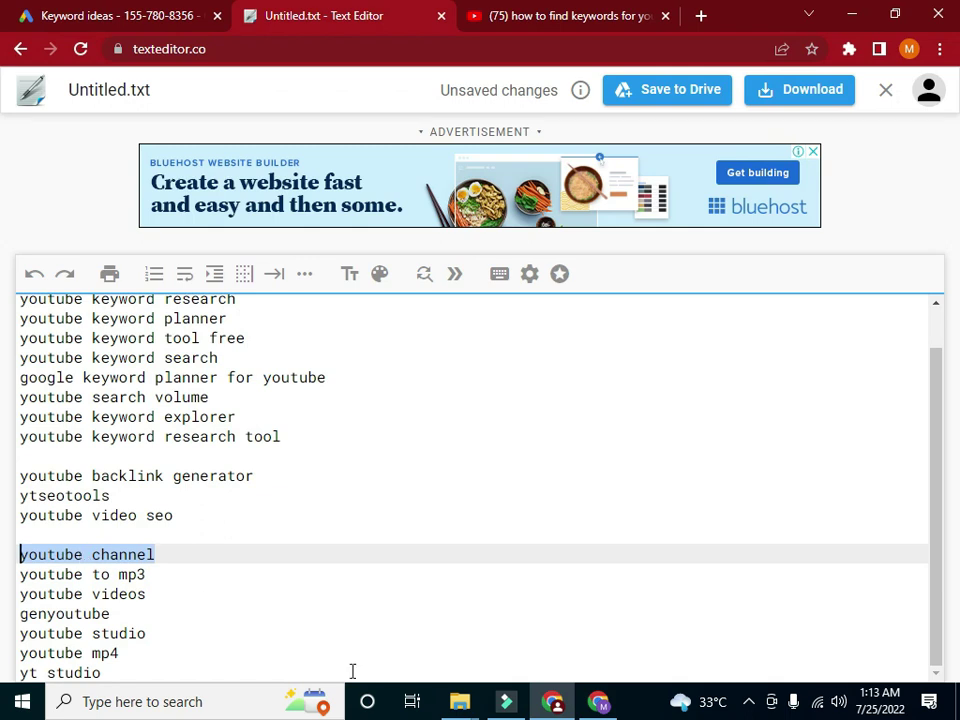
left_click(598, 700)
left_click(385, 352)
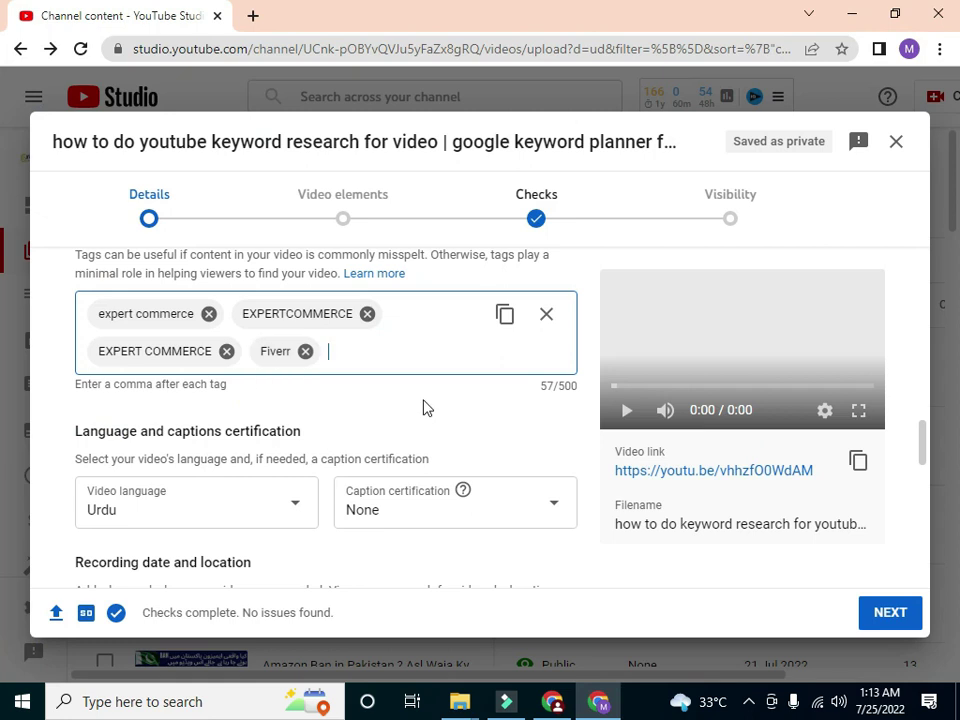
type("youtube channel")
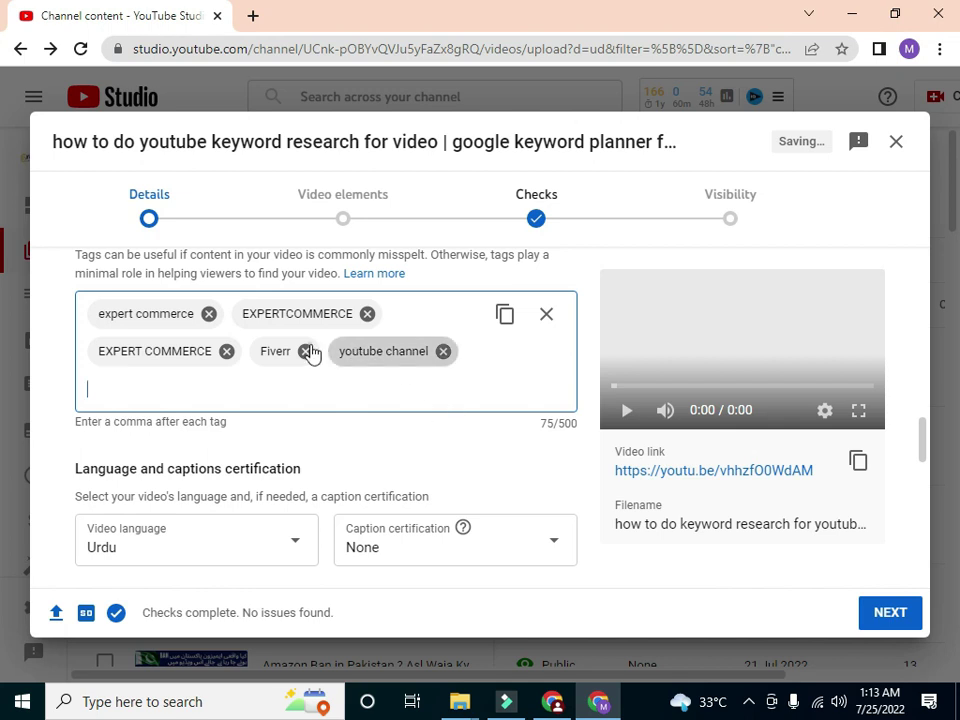
left_click(306, 352)
left_click(424, 358)
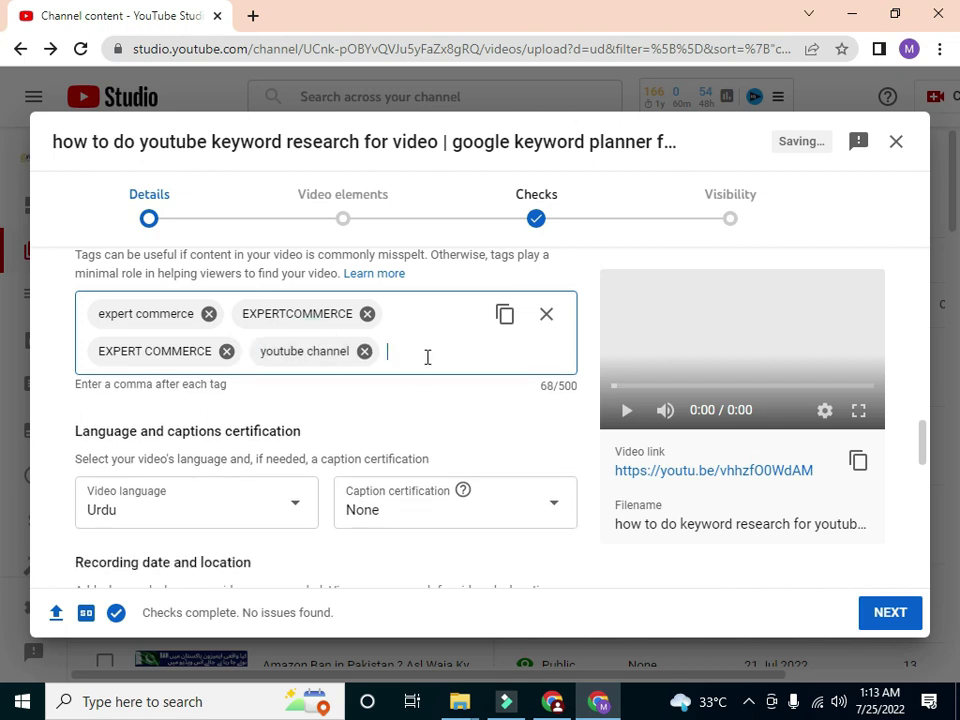
- Add the tag "youtube videos" from the Text Editor keyword list to the video's tags
left_click(600, 700)
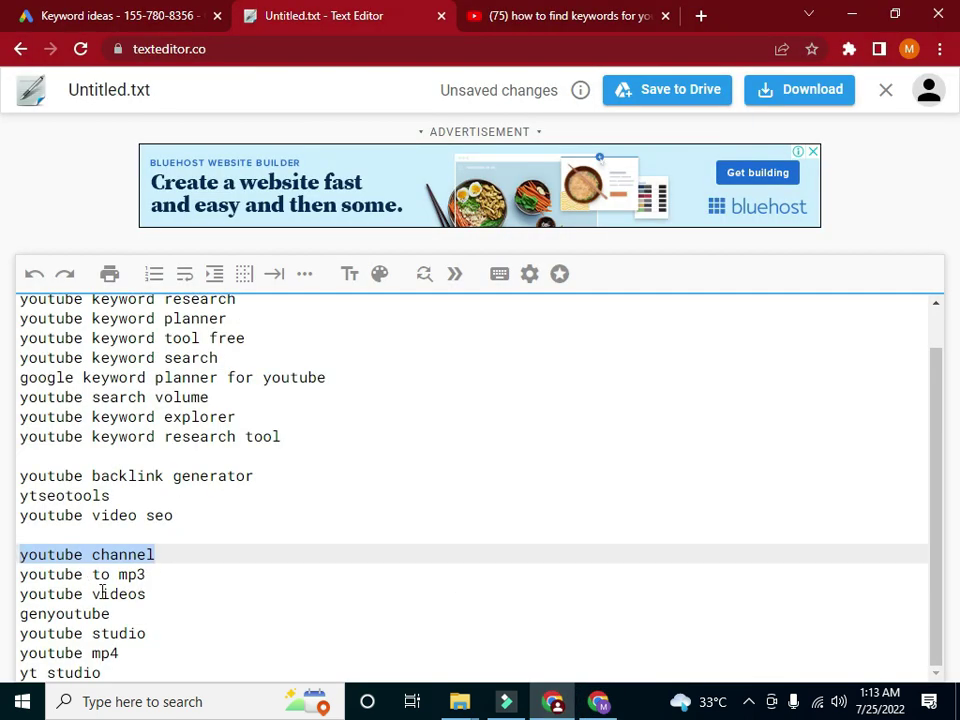
left_click_drag(148, 594, 20, 594)
key("ctrl+c")
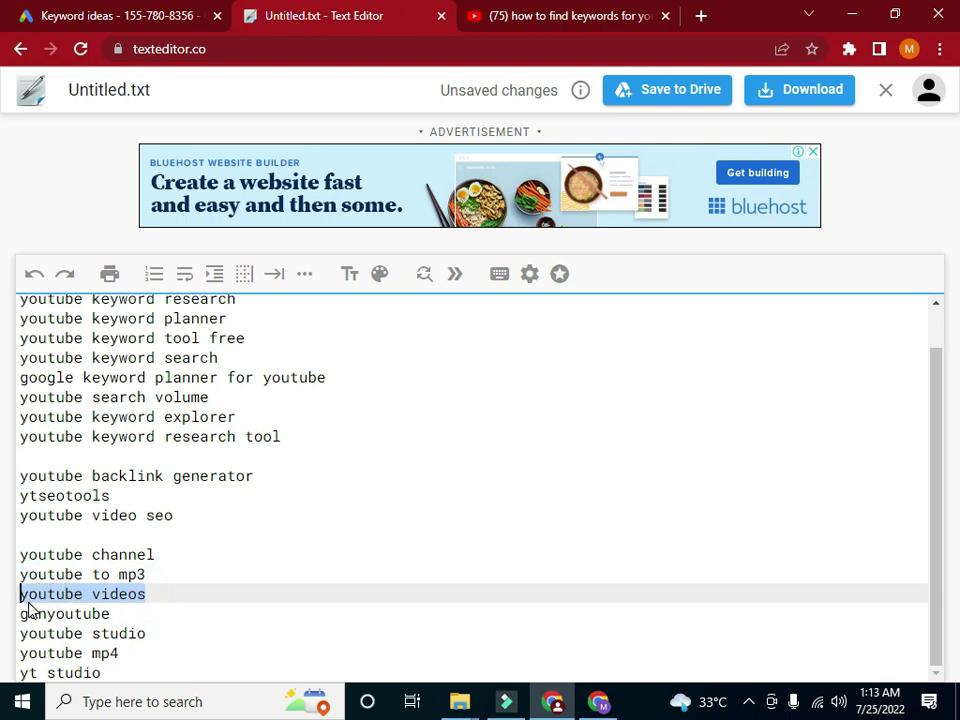
left_click(575, 705)
left_click(417, 354)
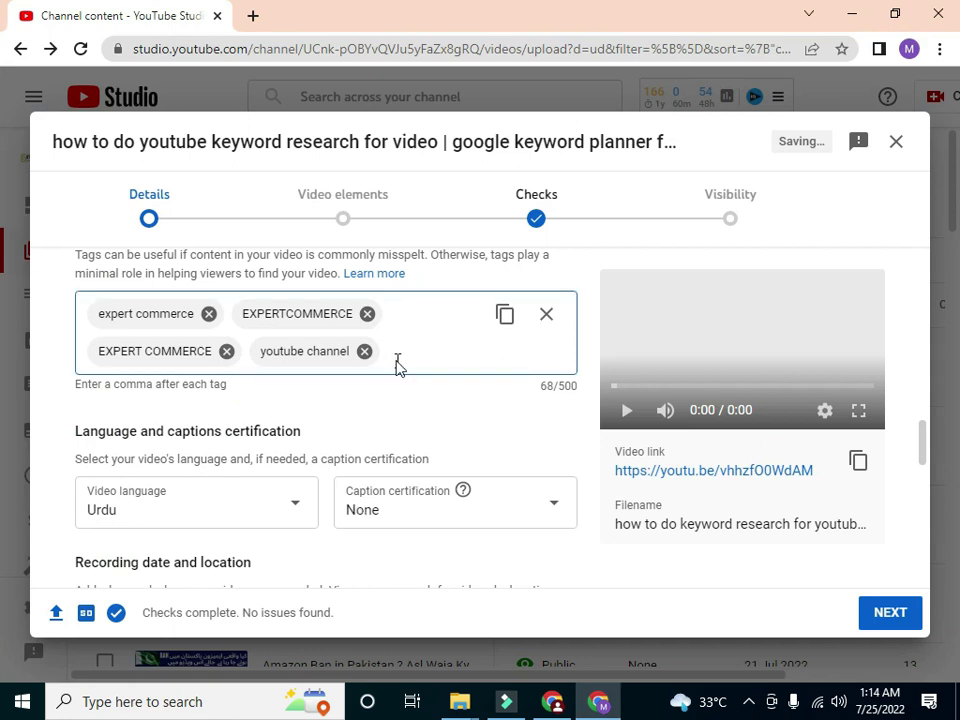
key("ctrl+v")
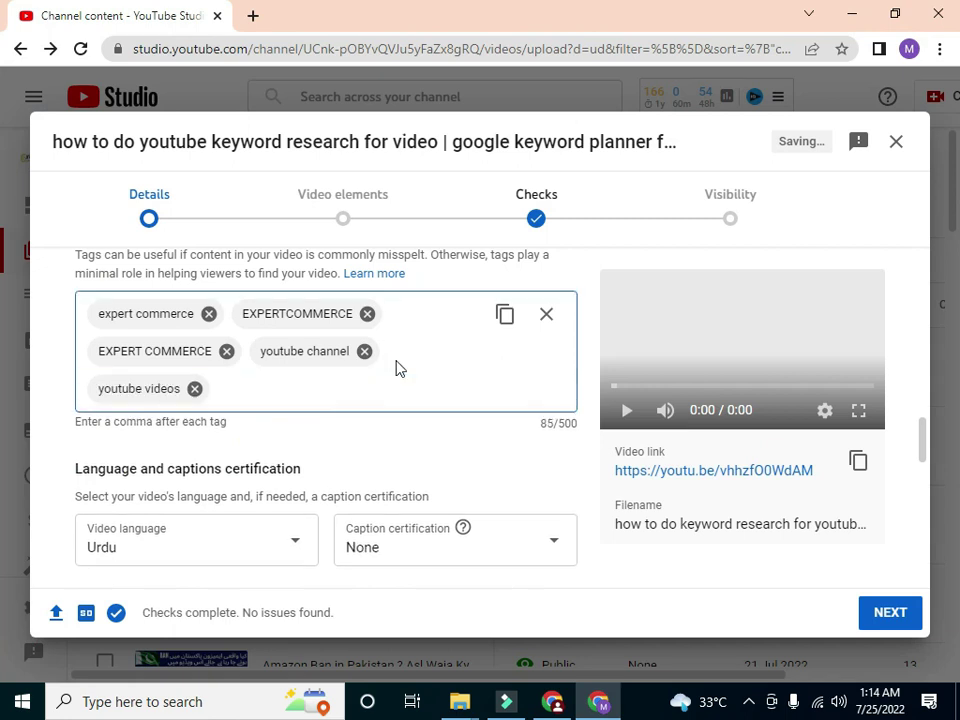
left_click(552, 701)
left_click(68, 10)
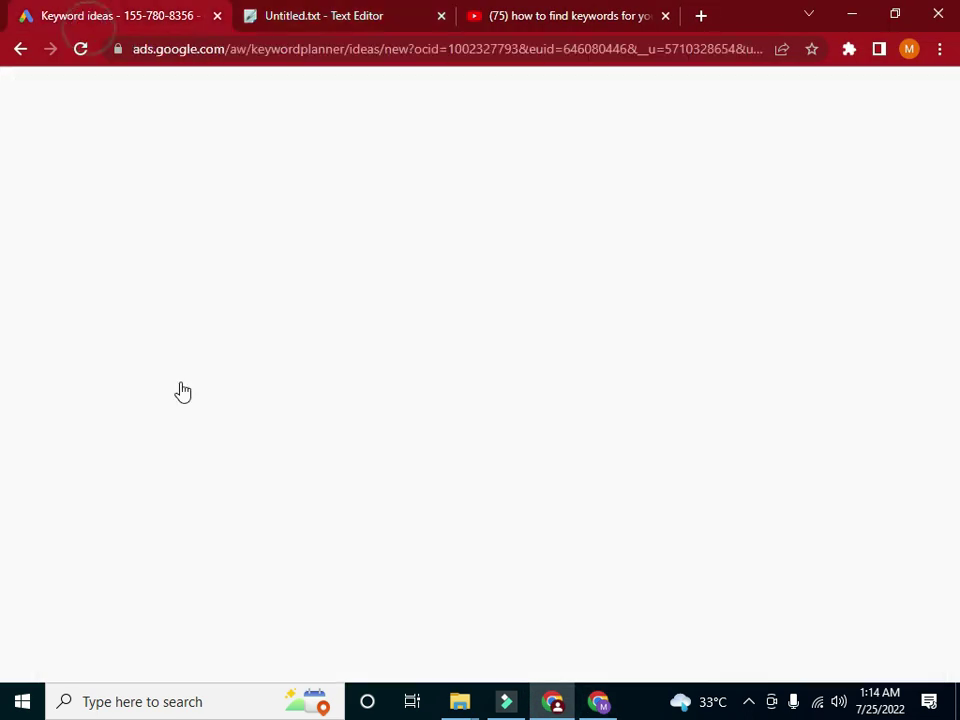
left_click(598, 703)
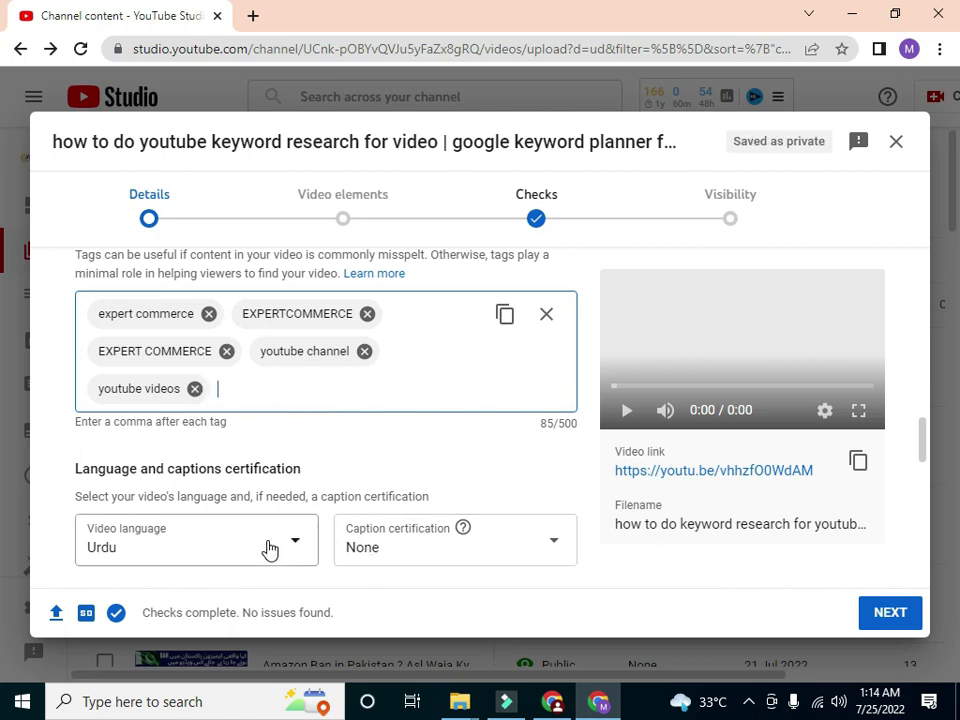
- Set the video's licence to Creative Commons – Attribution
left_click_drag(918, 442, 926, 490)
left_click(296, 358)
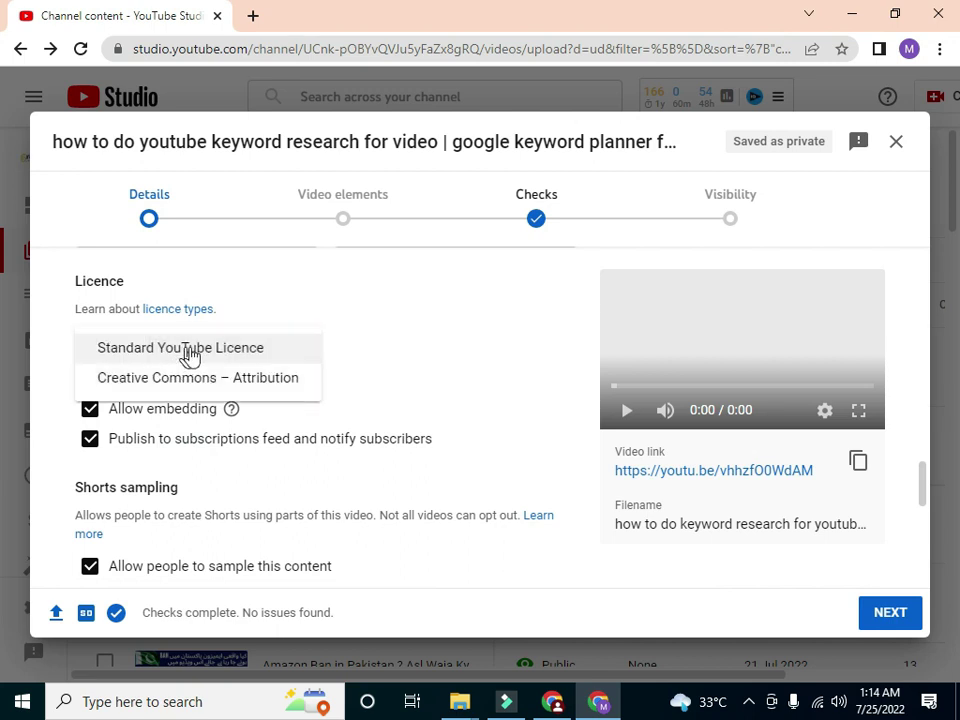
left_click(248, 378)
- Set the Education category's type to Edutainment and its level to Career or technical
left_click_drag(923, 475, 921, 510)
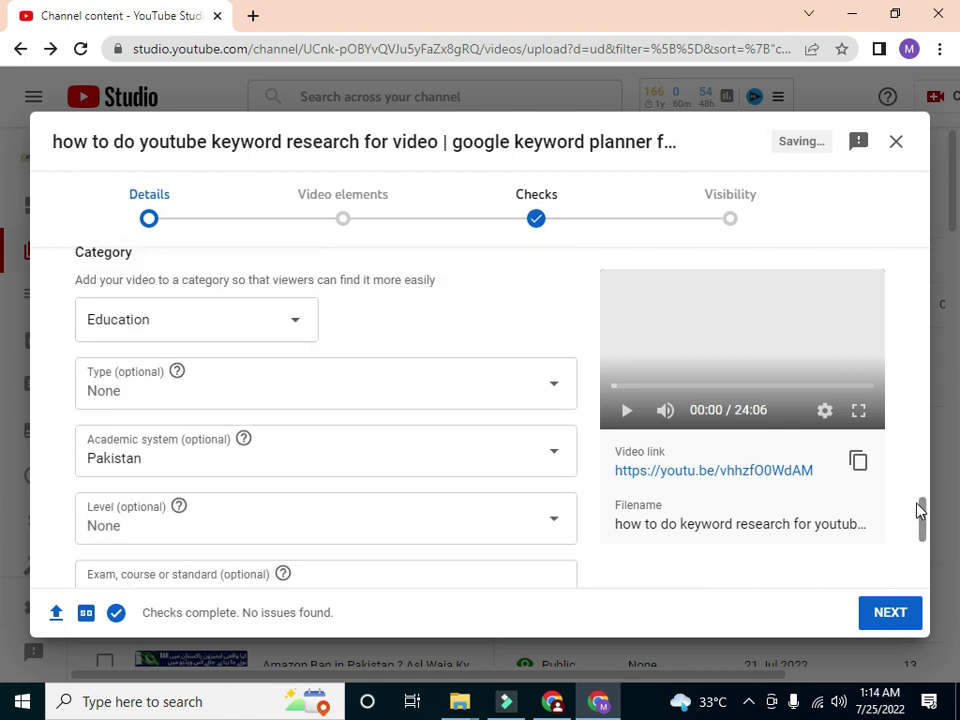
left_click(514, 380)
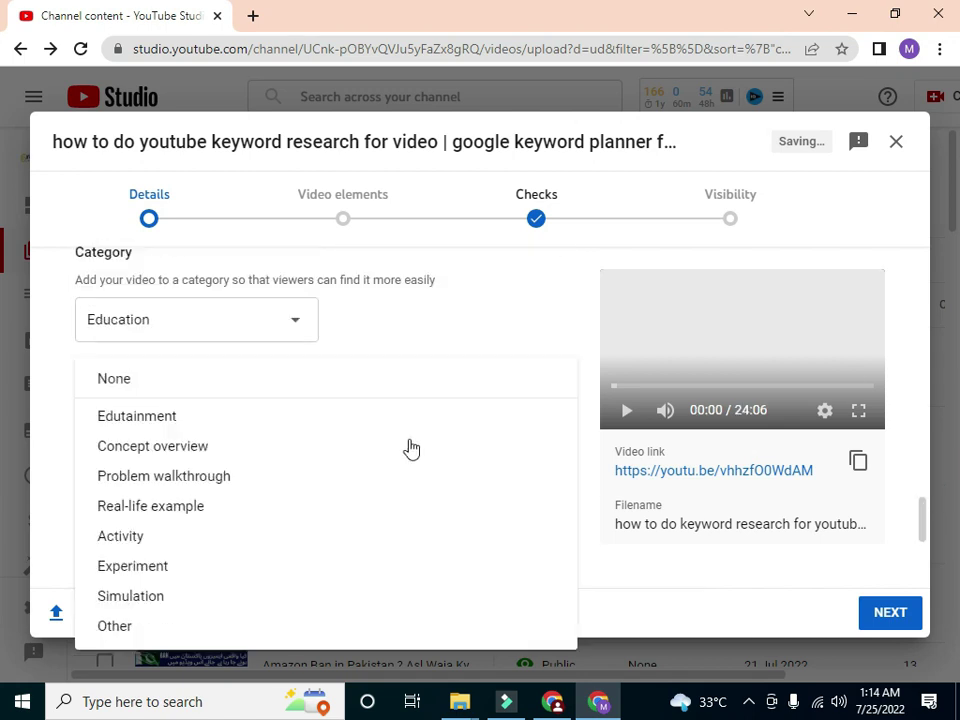
left_click(180, 418)
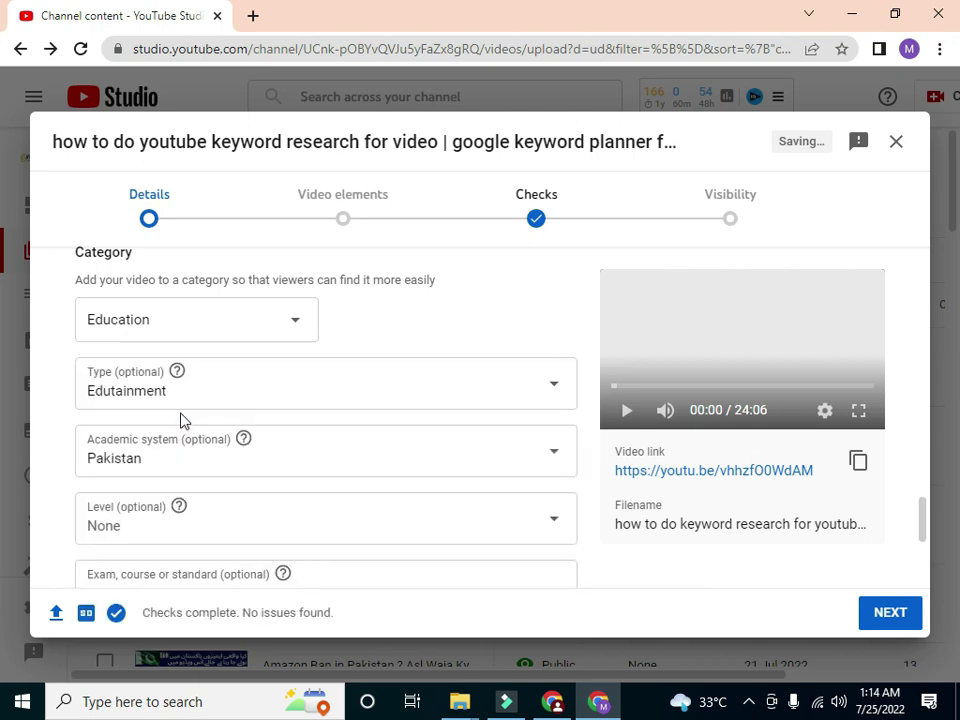
left_click(405, 527)
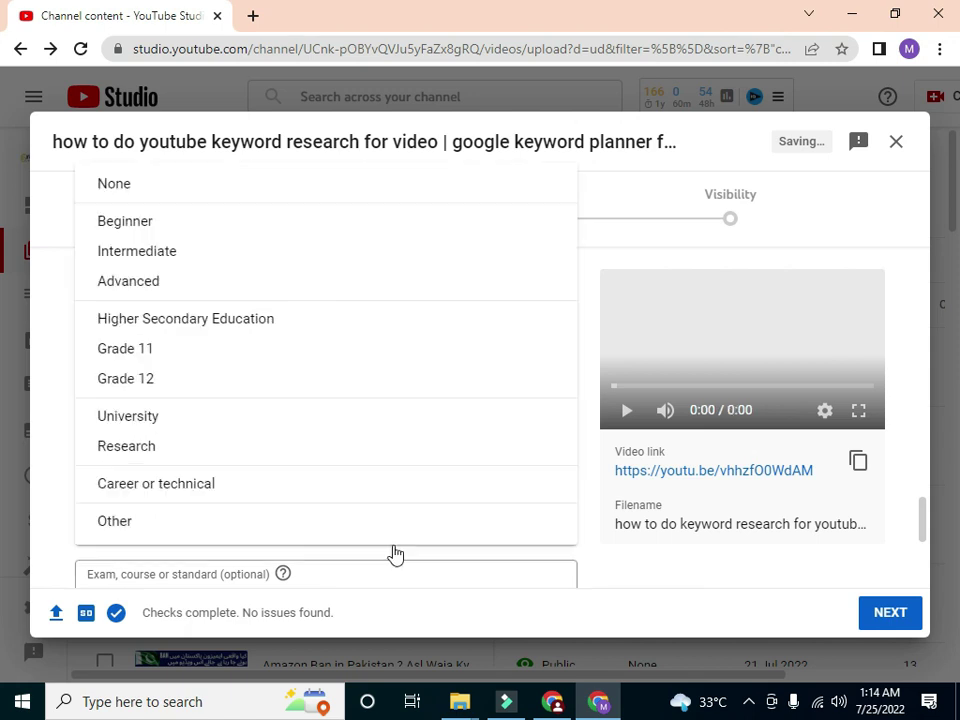
left_click(266, 485)
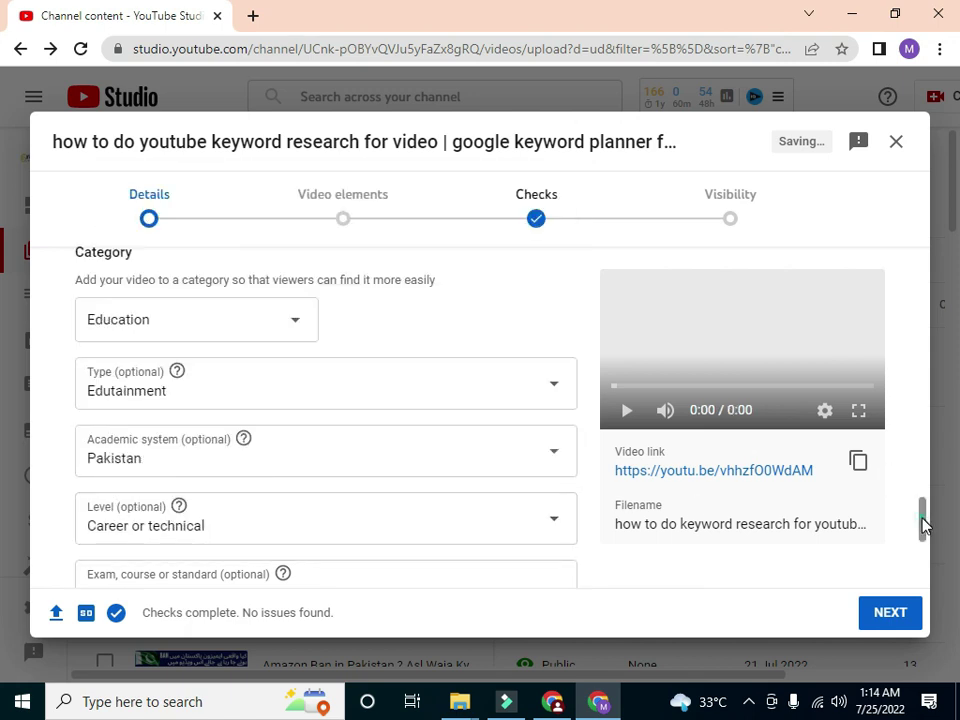
scroll(924, 527, "down", 3)
- Continue to the video elements and save an end screen with a best-for-viewer video and the most recent upload
left_click(878, 620)
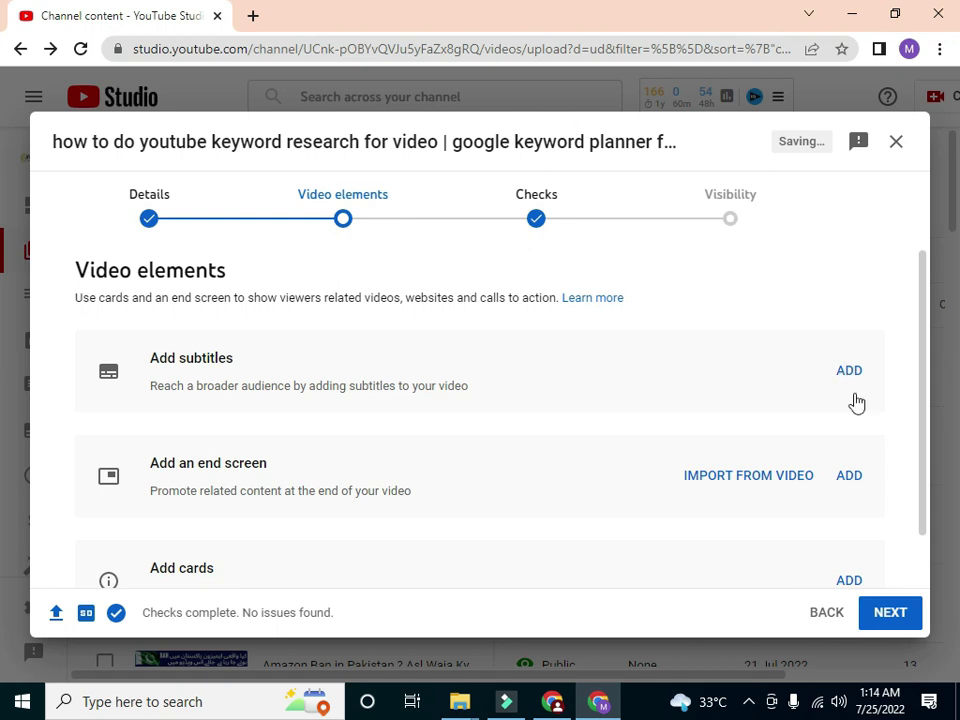
left_click(847, 480)
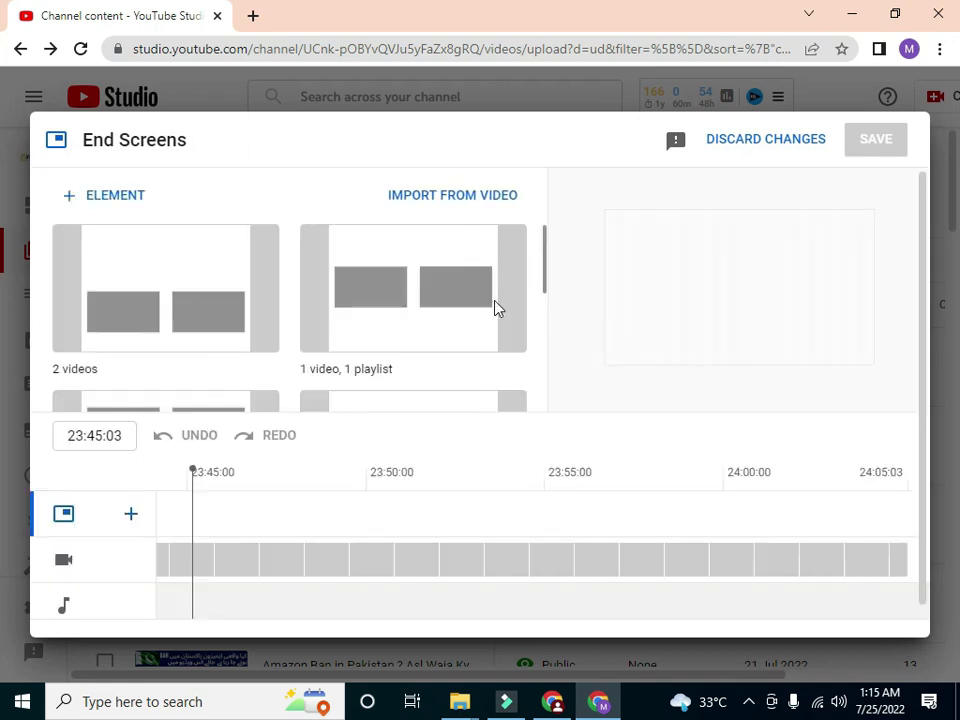
left_click(439, 287)
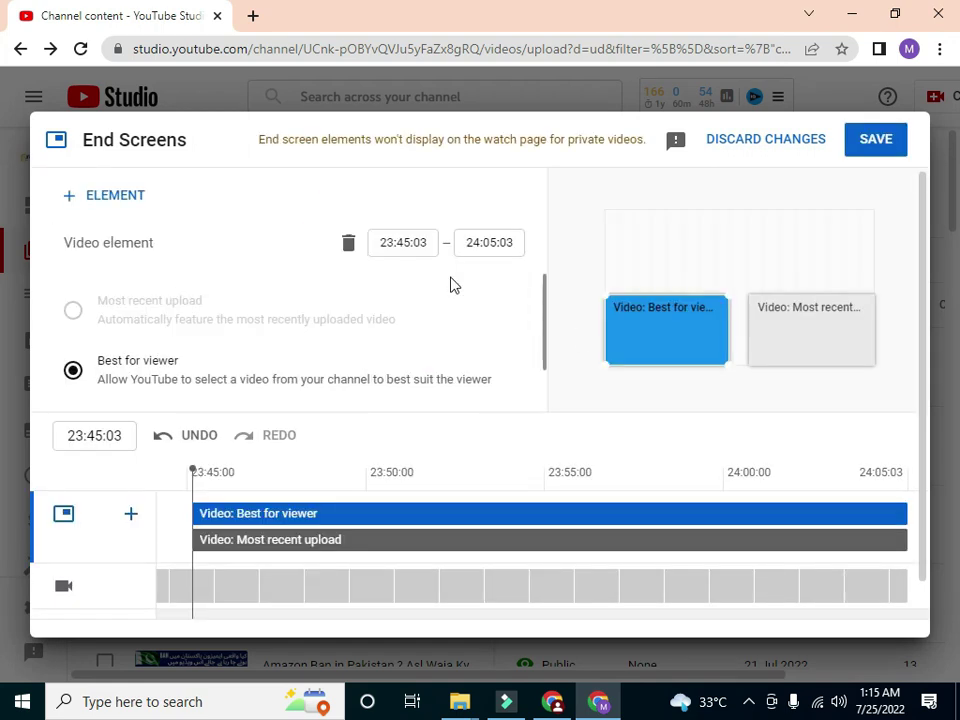
left_click(848, 332)
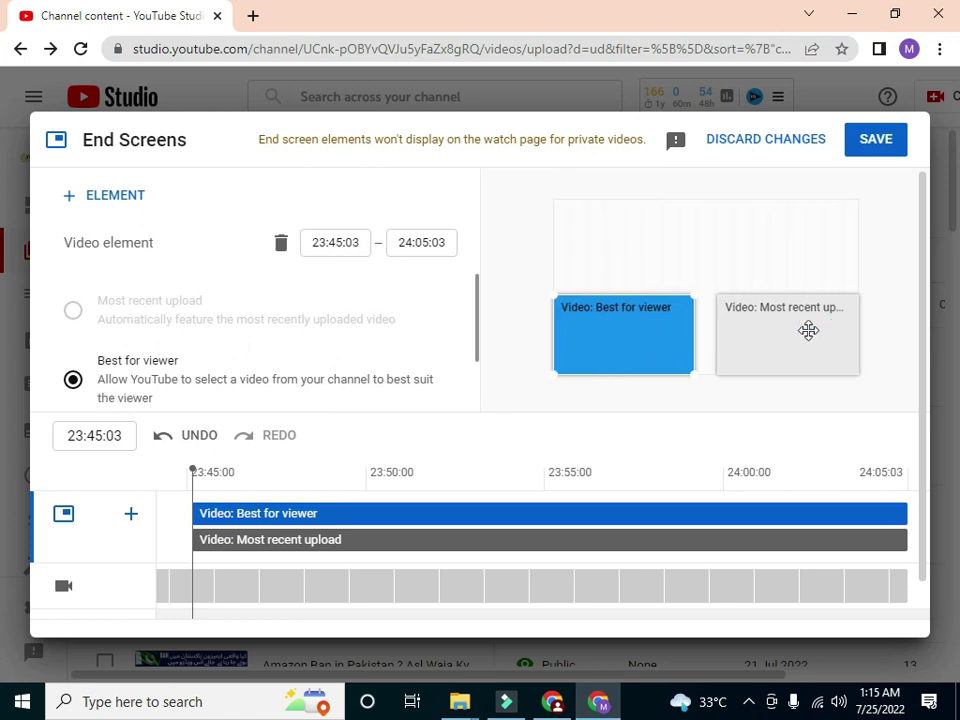
left_click(808, 331)
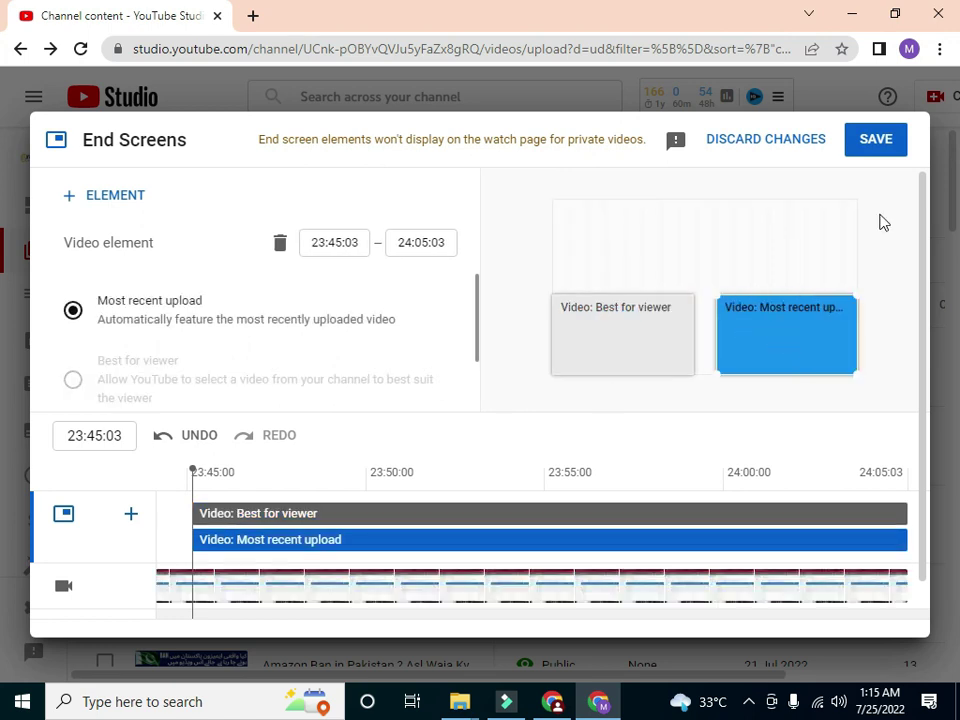
left_click(878, 150)
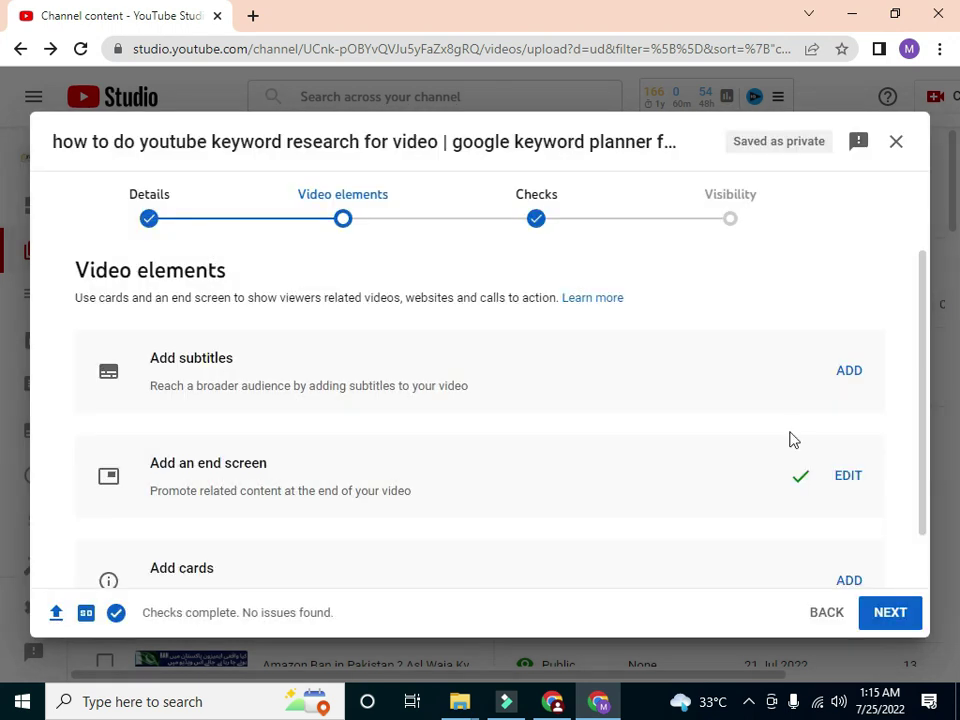
- Add a video card at 04:31:12 linking to the channel's "youtube seo complete course in Urdu/Hindi" overview video
left_click_drag(916, 415, 929, 485)
left_click(861, 524)
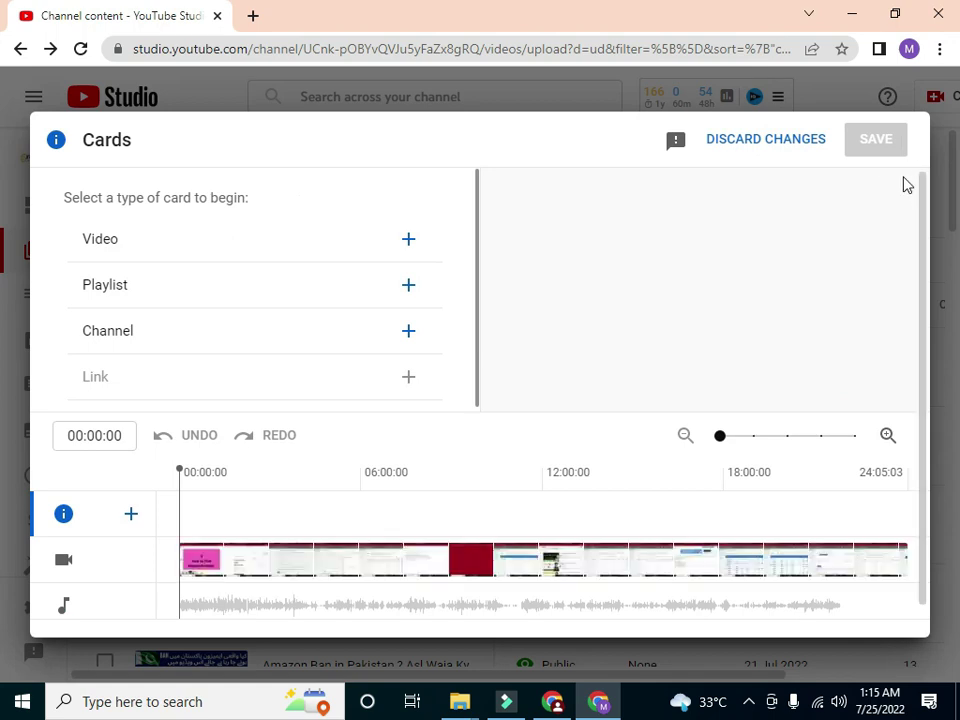
left_click(175, 513)
left_click_drag(180, 508, 469, 516)
left_click_drag(538, 518, 322, 486)
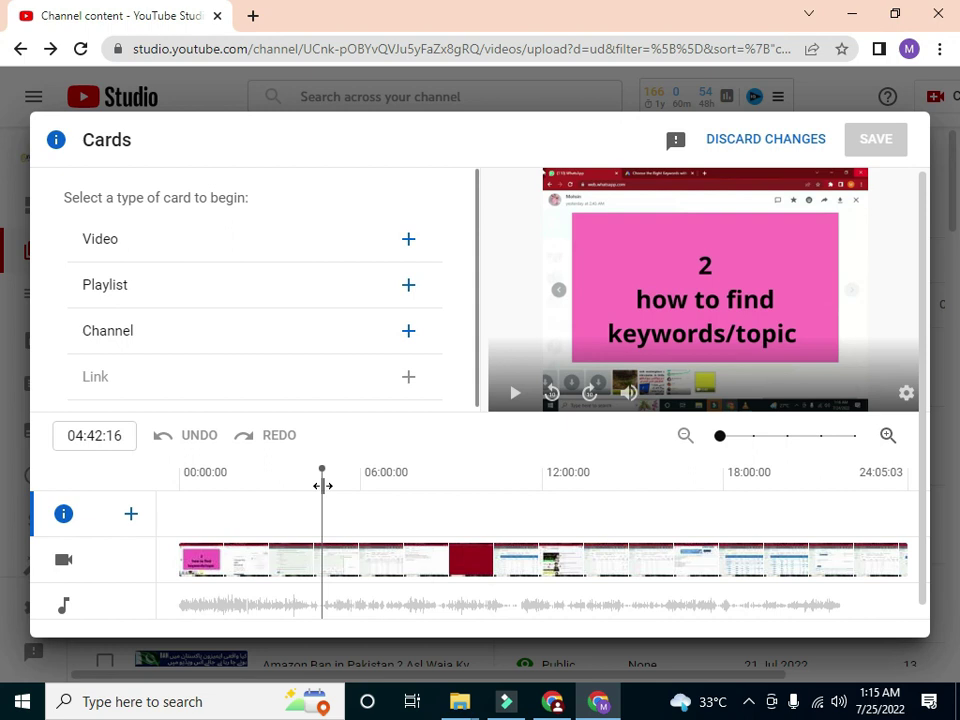
left_click_drag(319, 486, 316, 486)
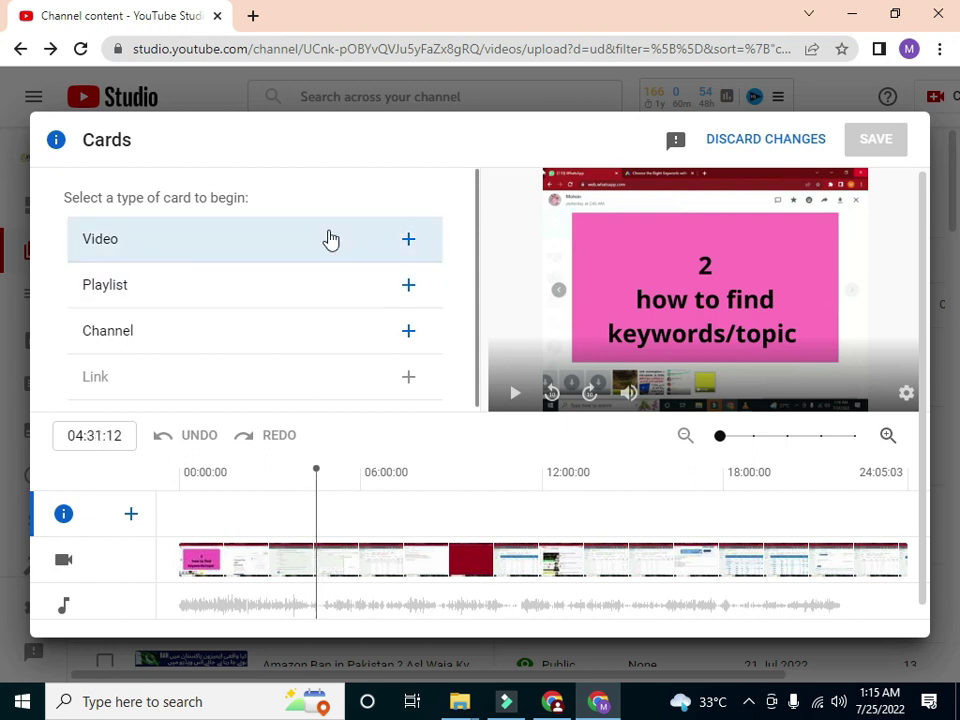
left_click(407, 241)
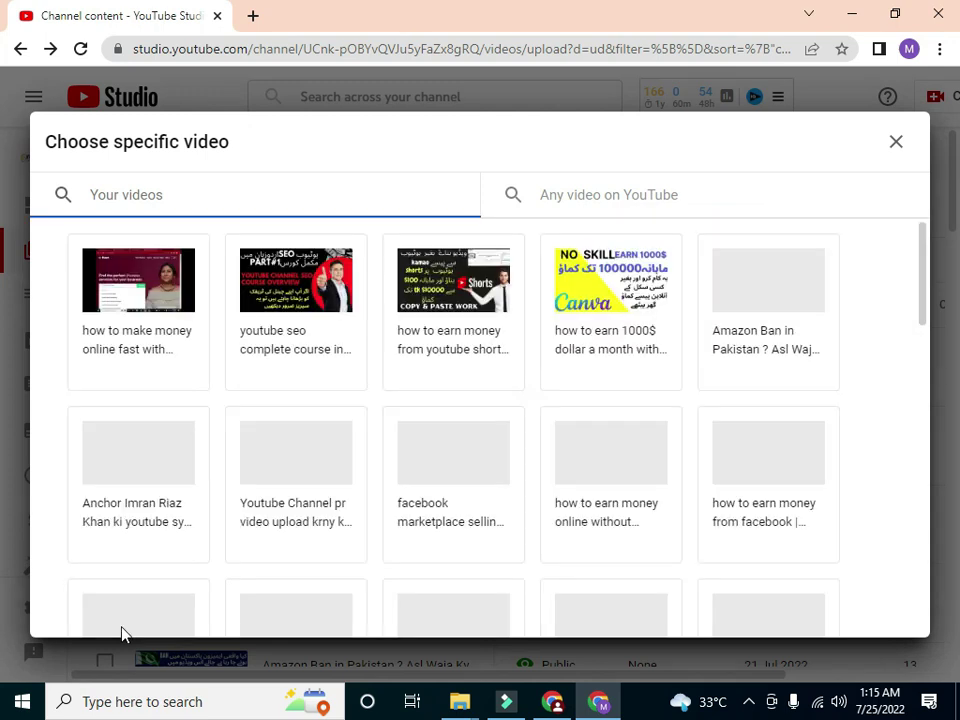
left_click(326, 289)
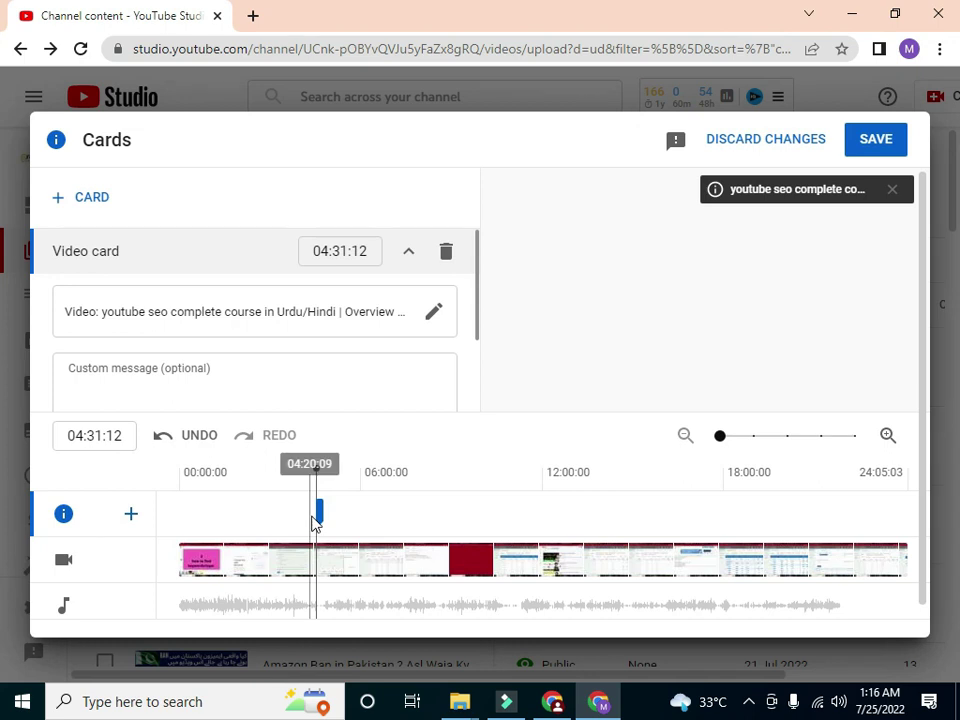
- Add a channel card at 13:16:00 for the Expert Commerce channel, found by searching "expert commerce"
left_click(317, 514)
left_click_drag(373, 514, 581, 488)
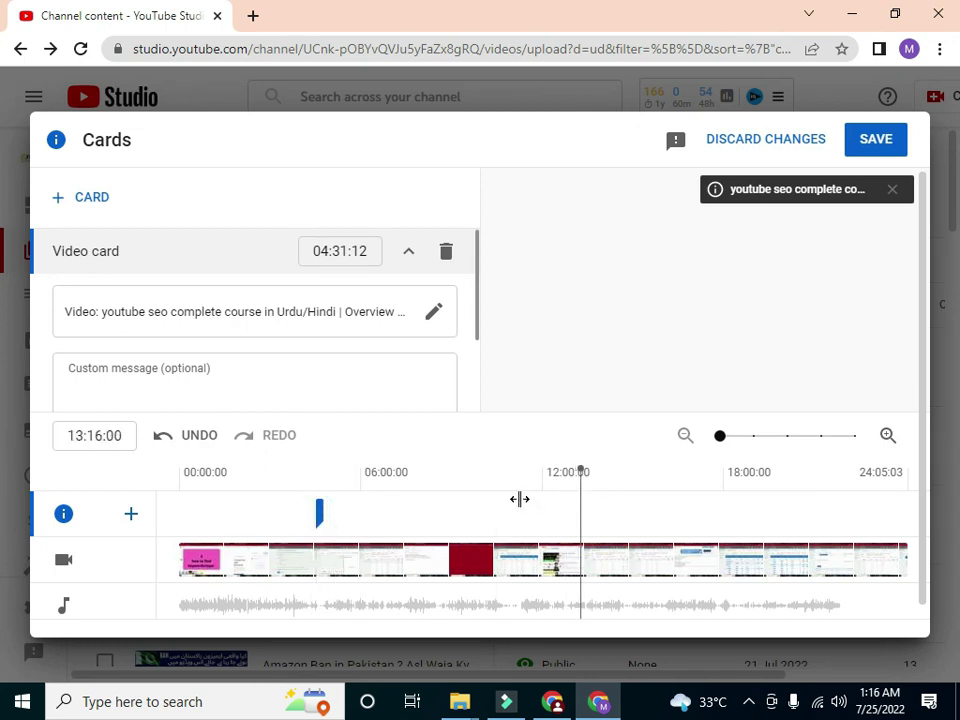
left_click(90, 199)
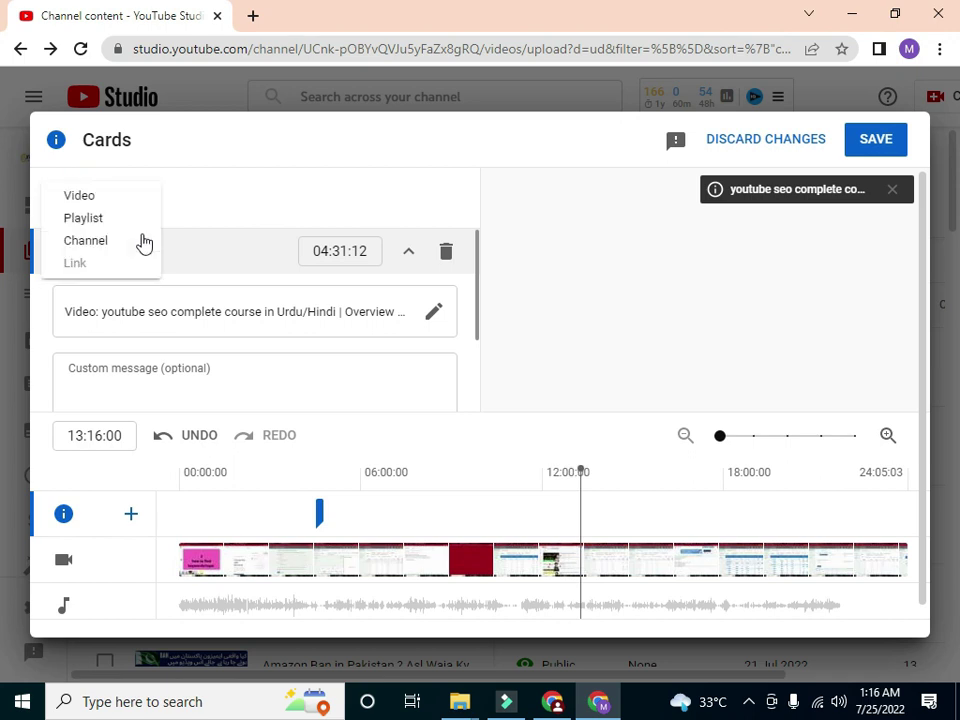
left_click(117, 240)
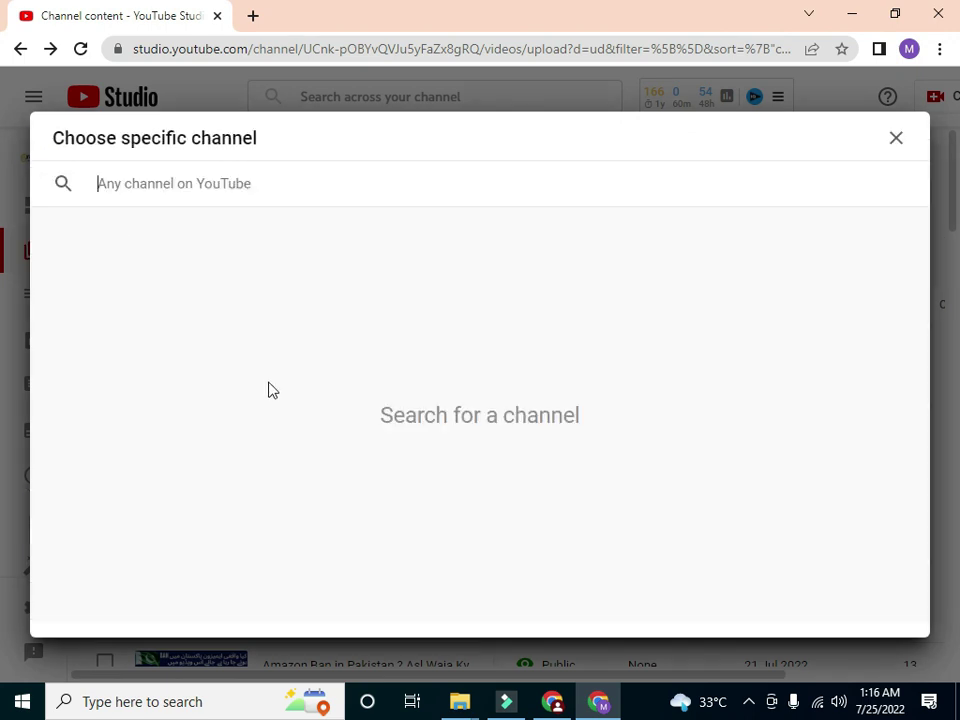
left_click(203, 189)
type("ex")
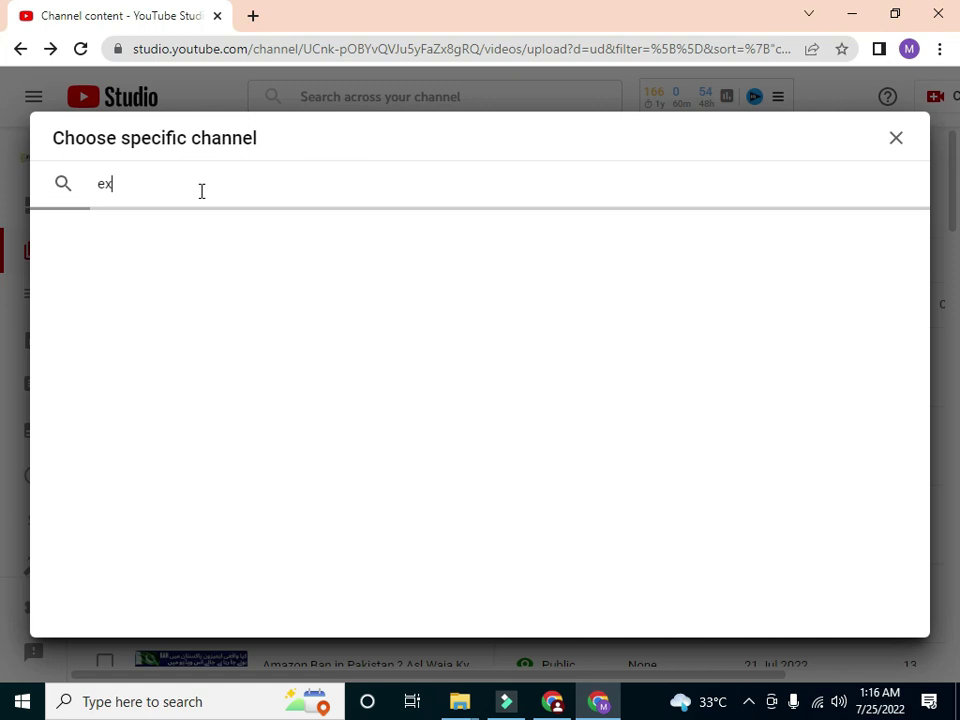
type("pert commerce")
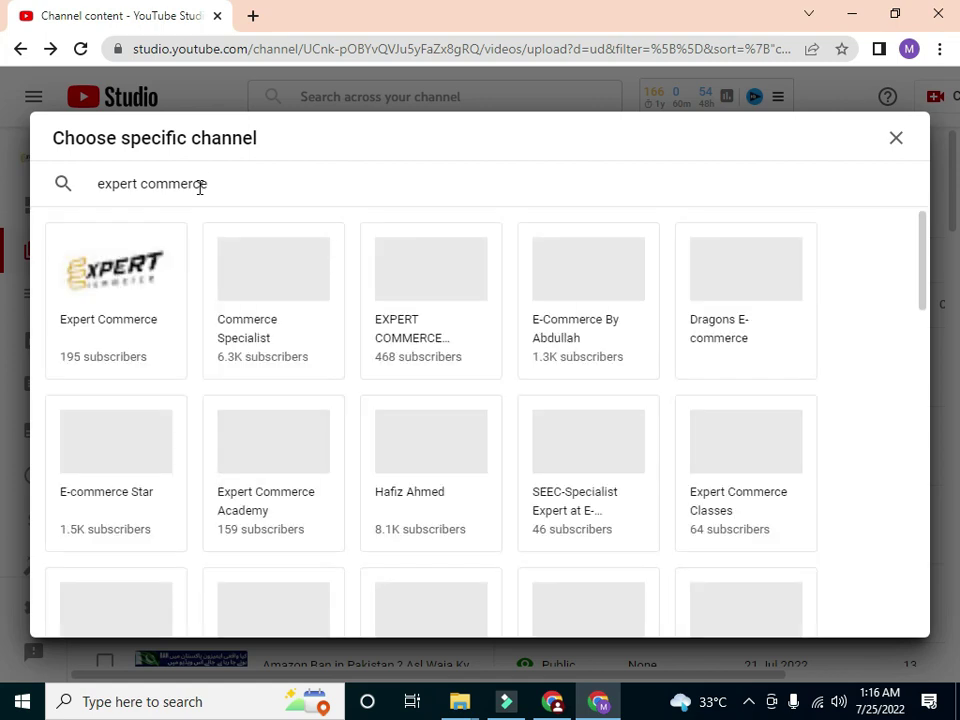
left_click(128, 326)
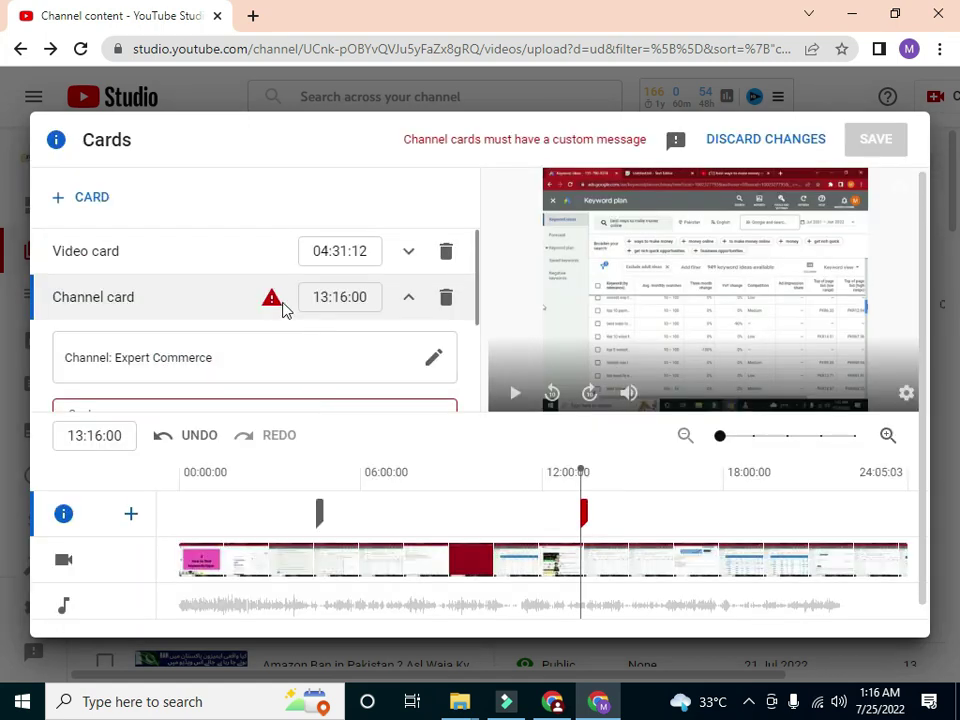
- Reopen the channel card's channel selection, search "expert commerce" and choose the Expert Commerce channel again
mouse_move(284, 310)
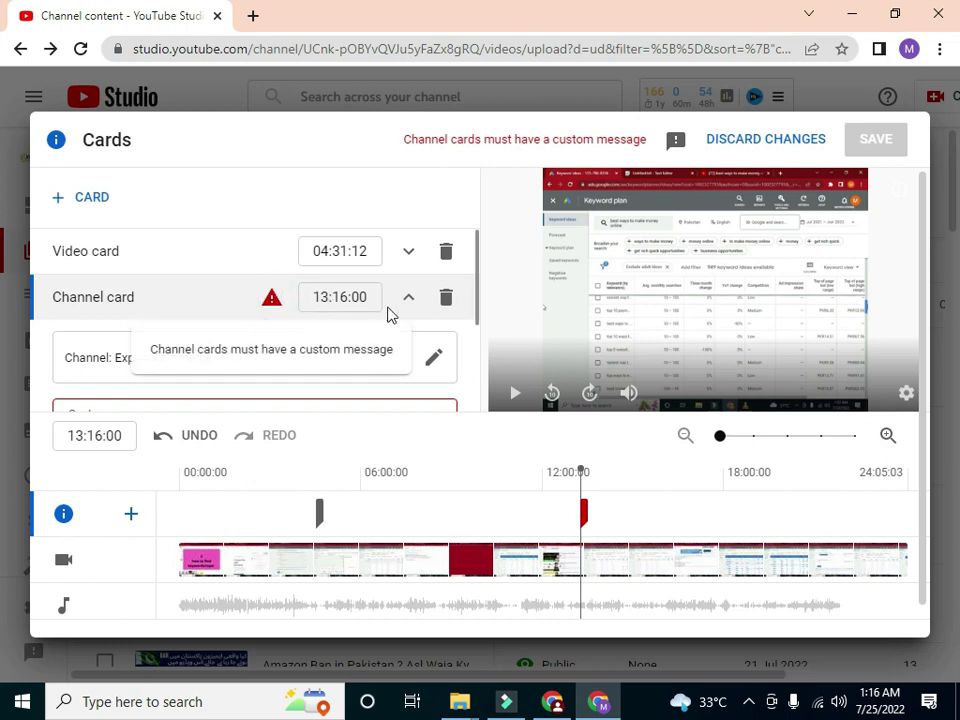
left_click(272, 300)
left_click(106, 362)
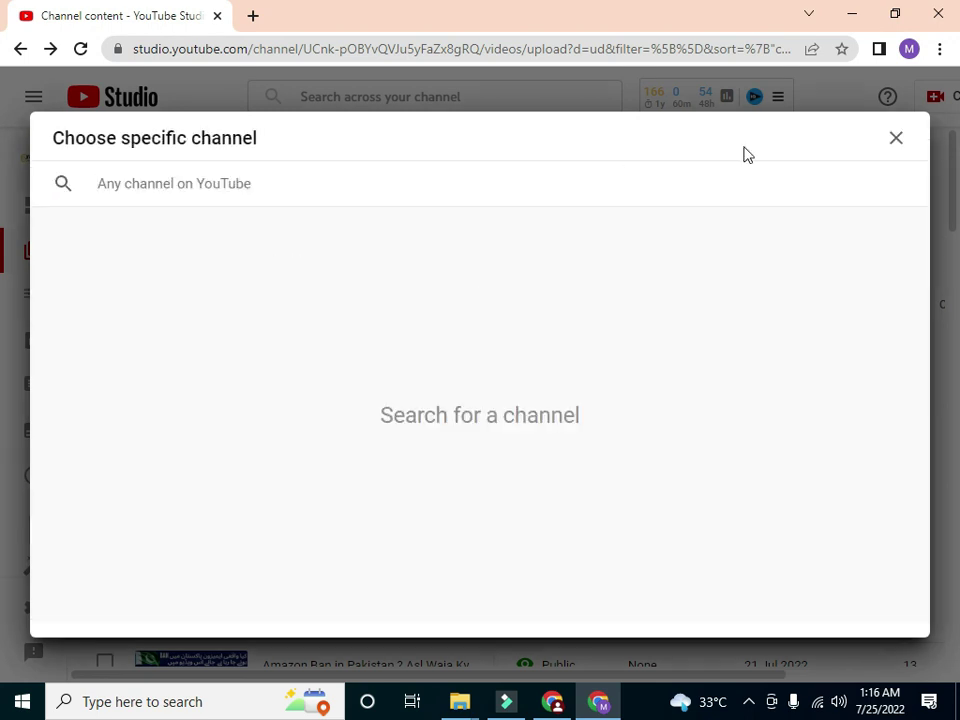
left_click(167, 191)
type("exp")
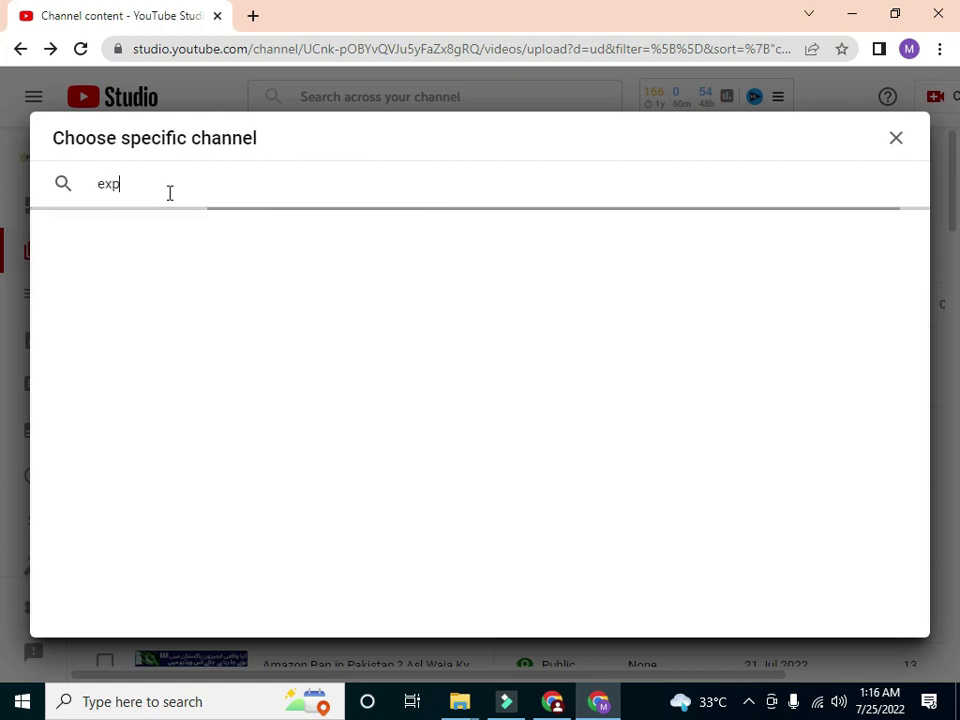
type("ert comm")
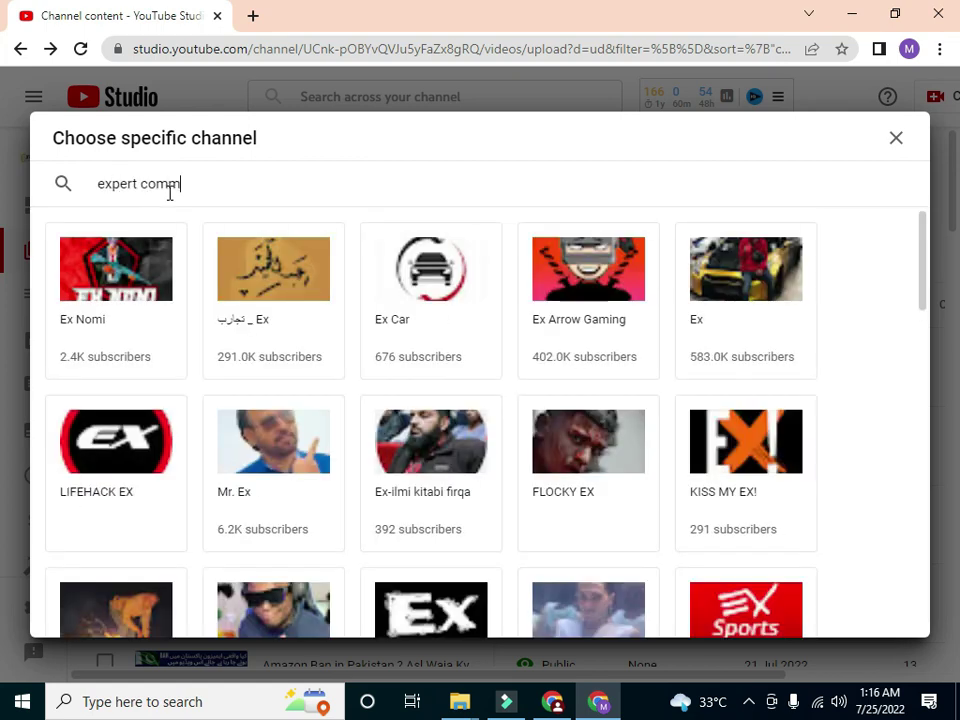
type("erce")
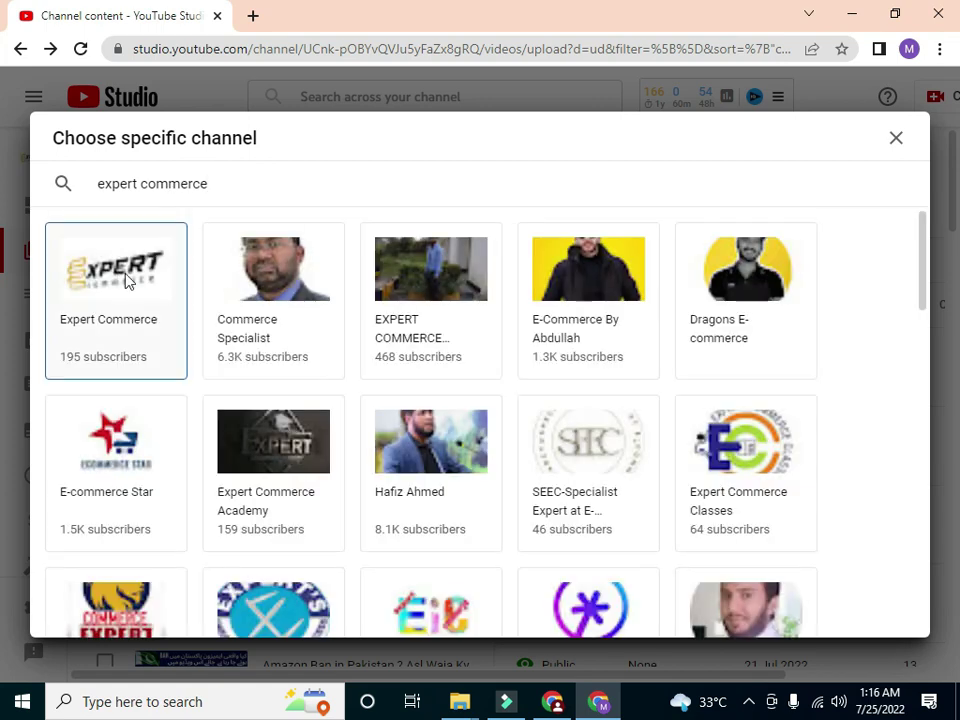
left_click(136, 270)
- Enter "see this channel to earn money online" as the channel card's custom message
left_click_drag(476, 292, 399, 343)
left_click(288, 382)
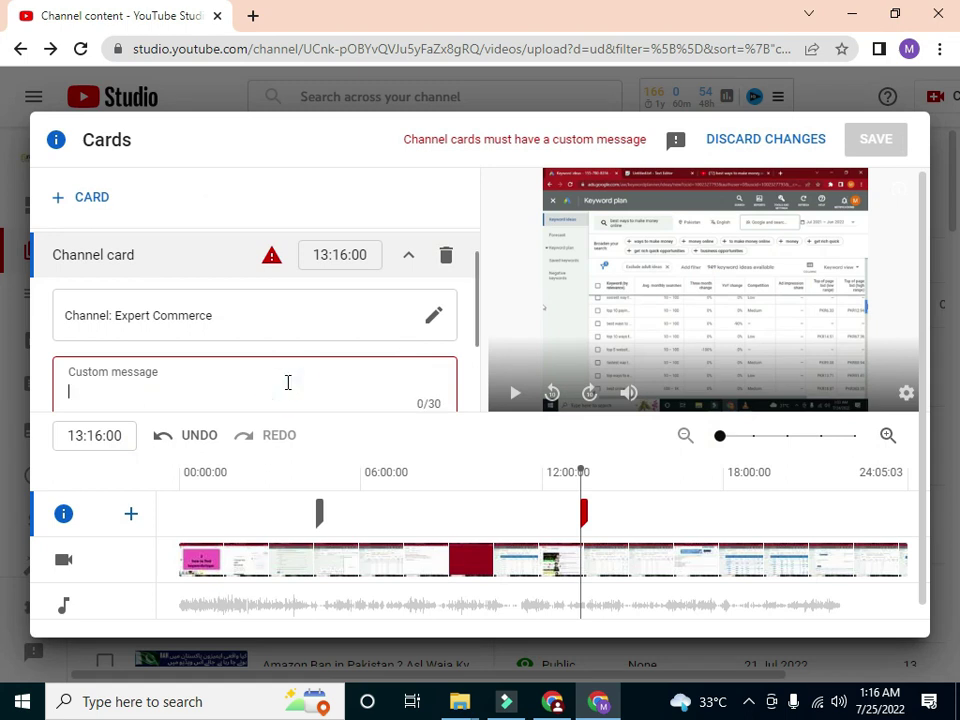
type("see this chan")
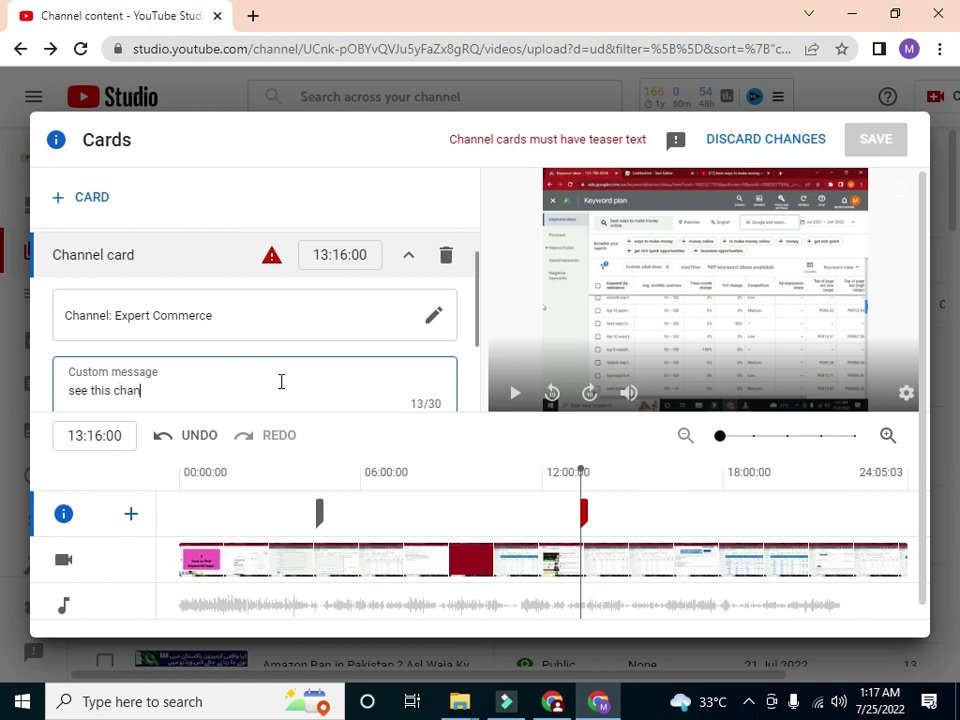
type("nel to earn m")
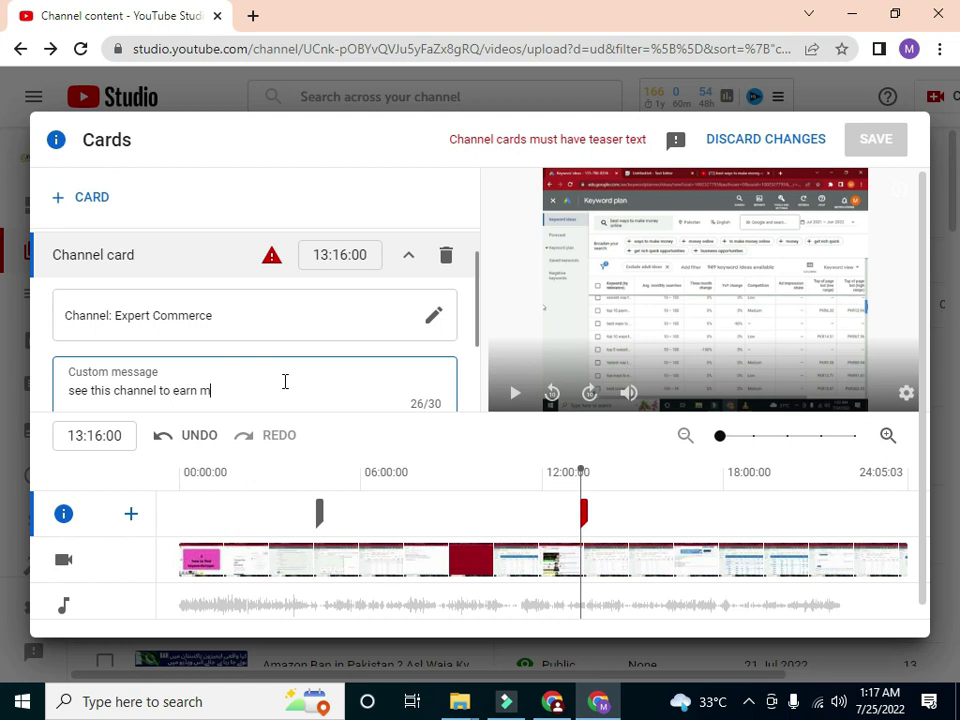
type("oney online")
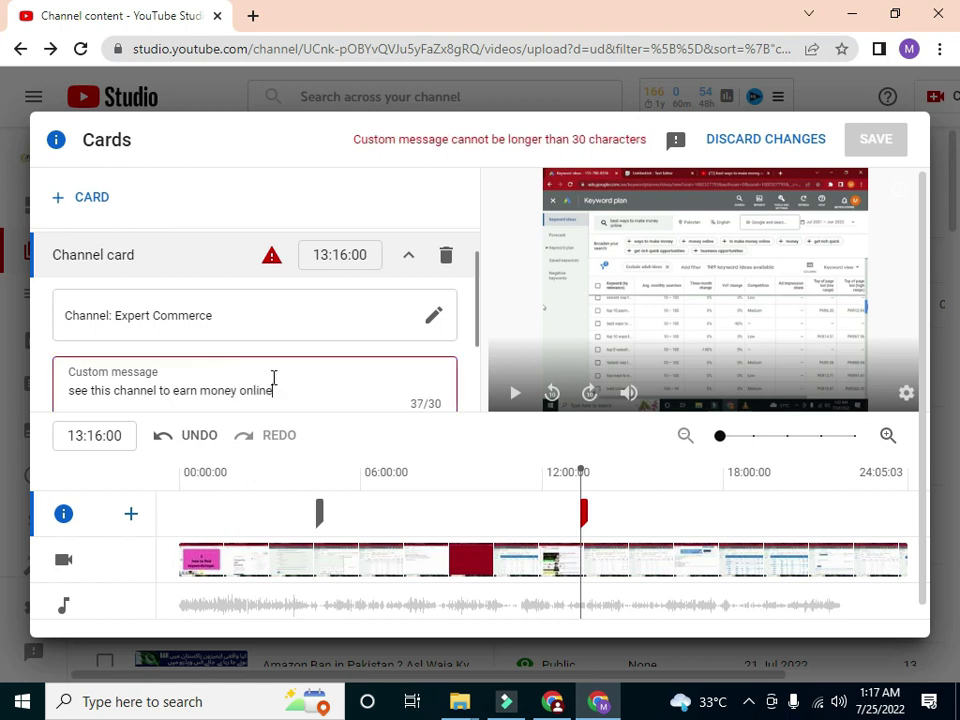
left_click(470, 494)
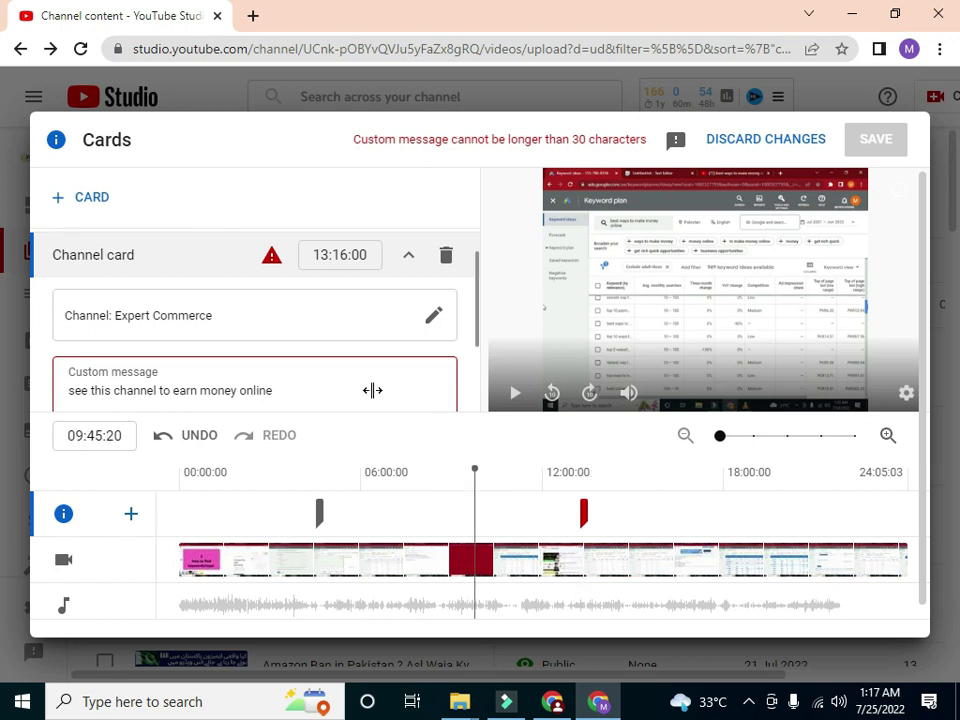
left_click(223, 261)
mouse_move(272, 262)
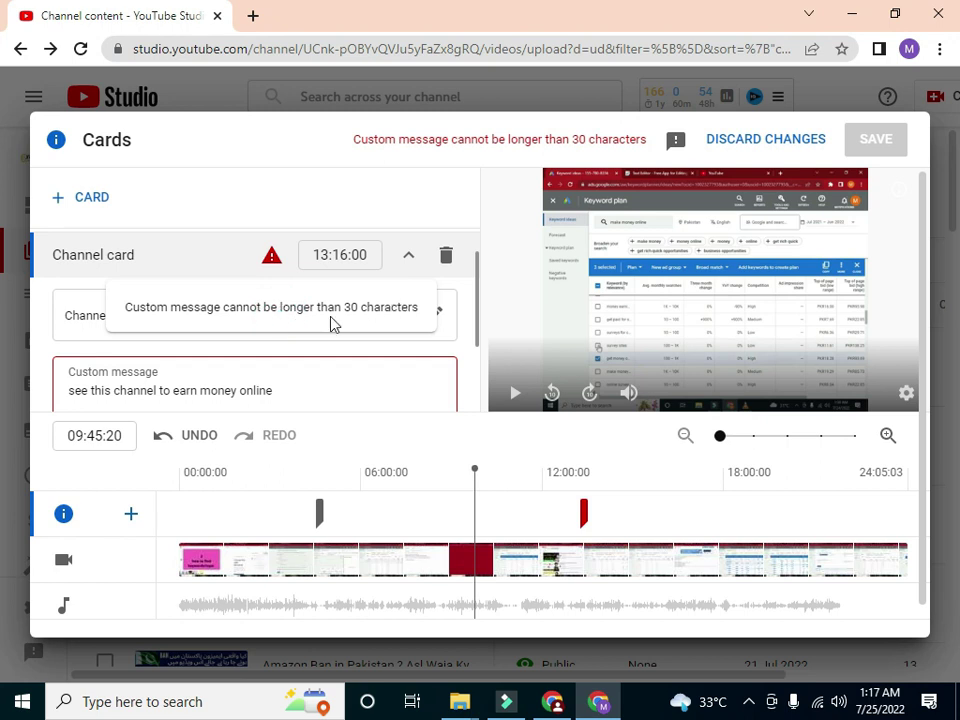
- Shorten the channel card's custom message to "earn money online"
left_click(289, 392)
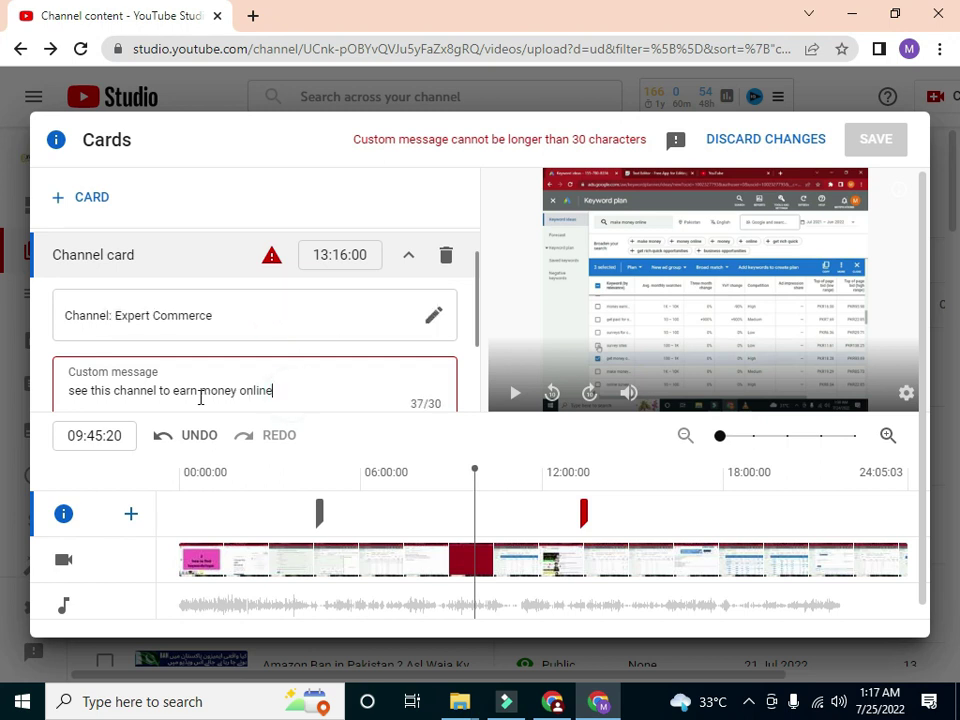
left_click(160, 391)
key("BackSpace")
key("BackSpace")
key("BackSpace")
key("BackSpace")
key("BackSpace")
key("BackSpace")
key("BackSpace")
key("BackSpace")
key("BackSpace")
key("BackSpace")
key("BackSpace")
key("BackSpace")
key("BackSpace")
key("BackSpace")
key("BackSpace")
key("BackSpace")
key("BackSpace")
key("BackSpace")
key("BackSpace")
key("BackSpace")
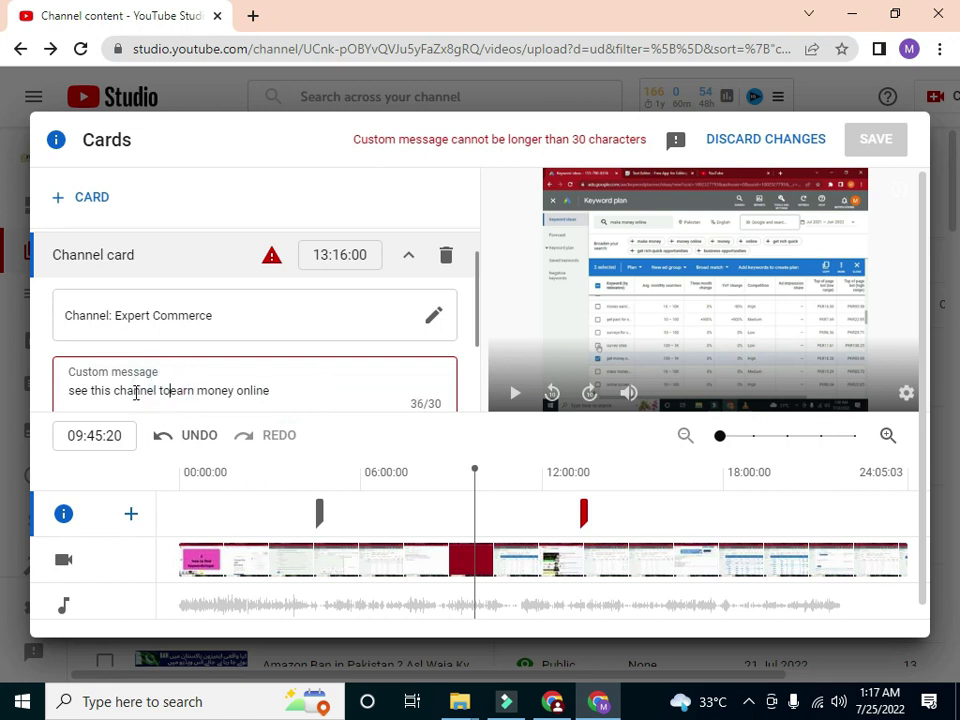
left_click(516, 499)
left_click(579, 507)
left_click(579, 507)
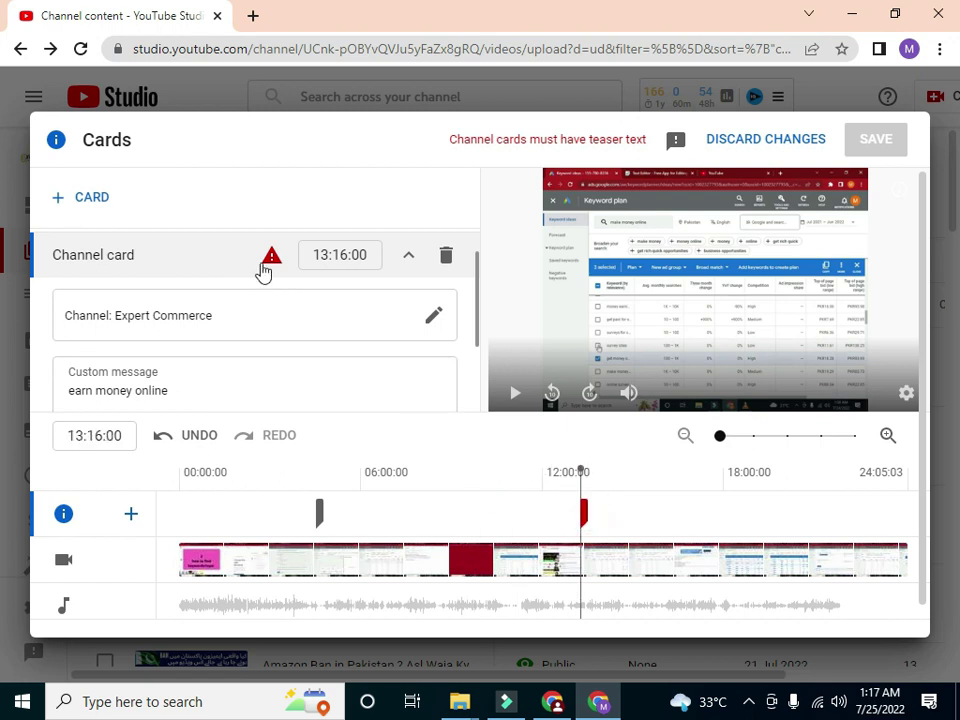
mouse_move(271, 262)
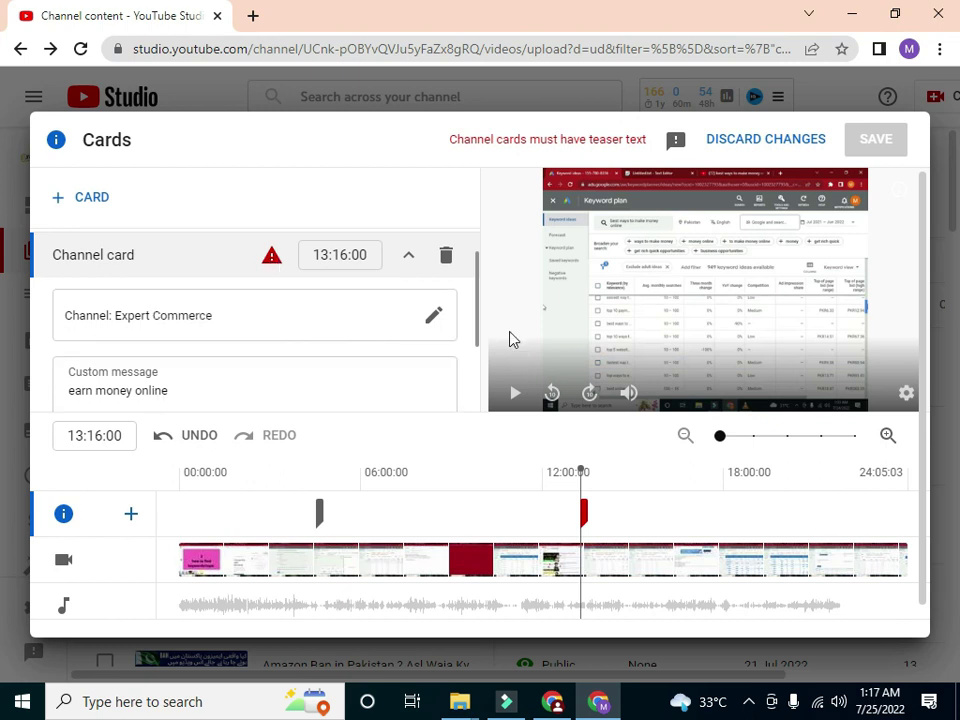
- Delete the channel card and save the cards with only the video card
left_click(448, 262)
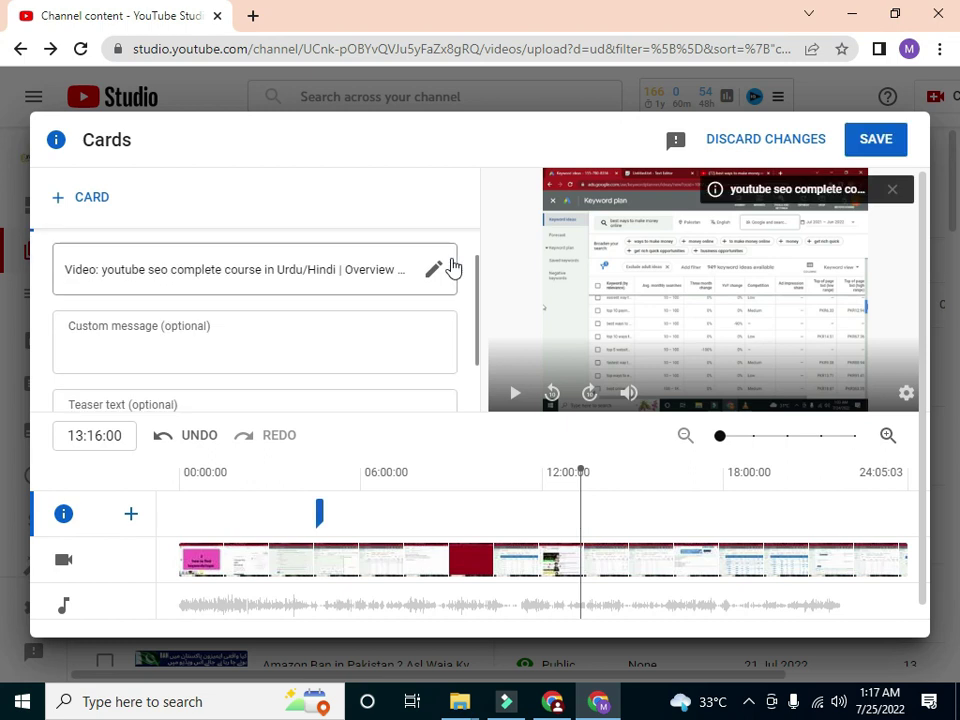
left_click(475, 282)
left_click_drag(477, 291, 473, 347)
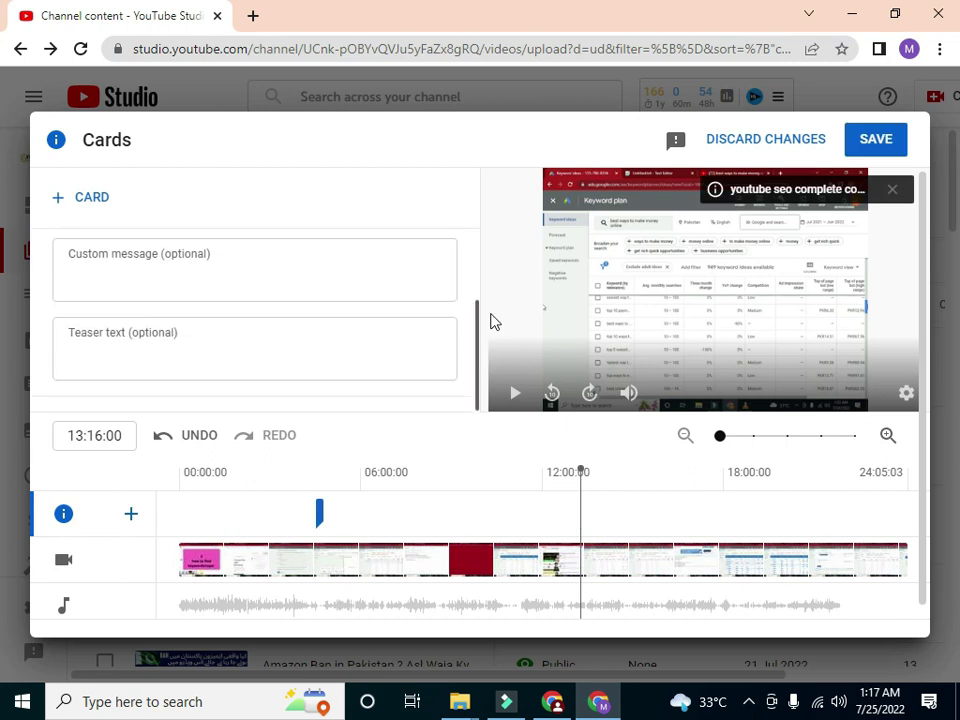
left_click(885, 494)
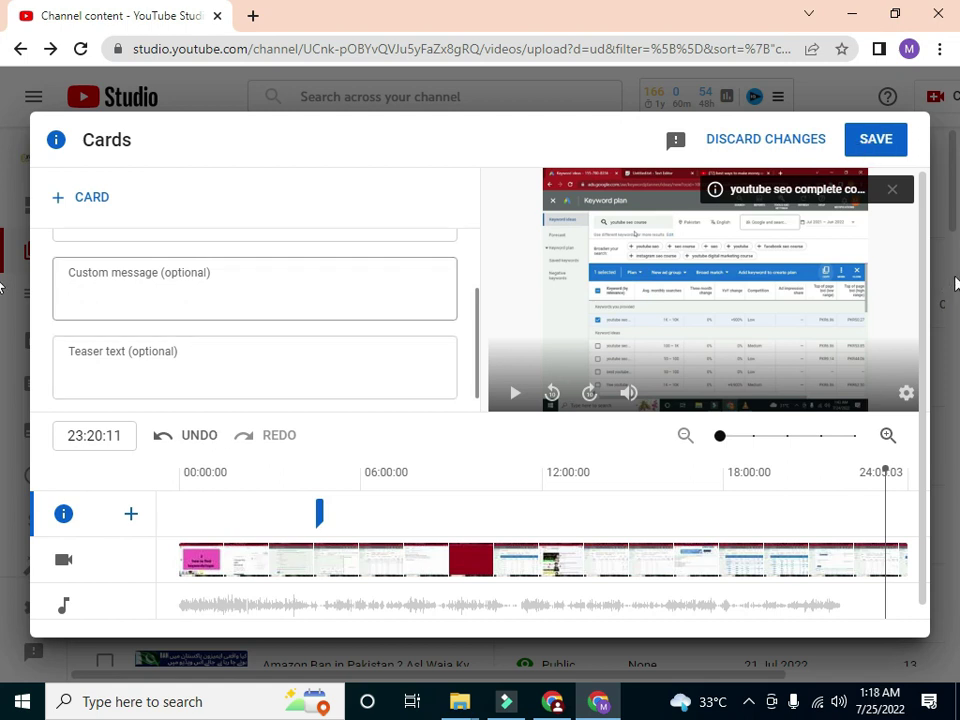
left_click(872, 139)
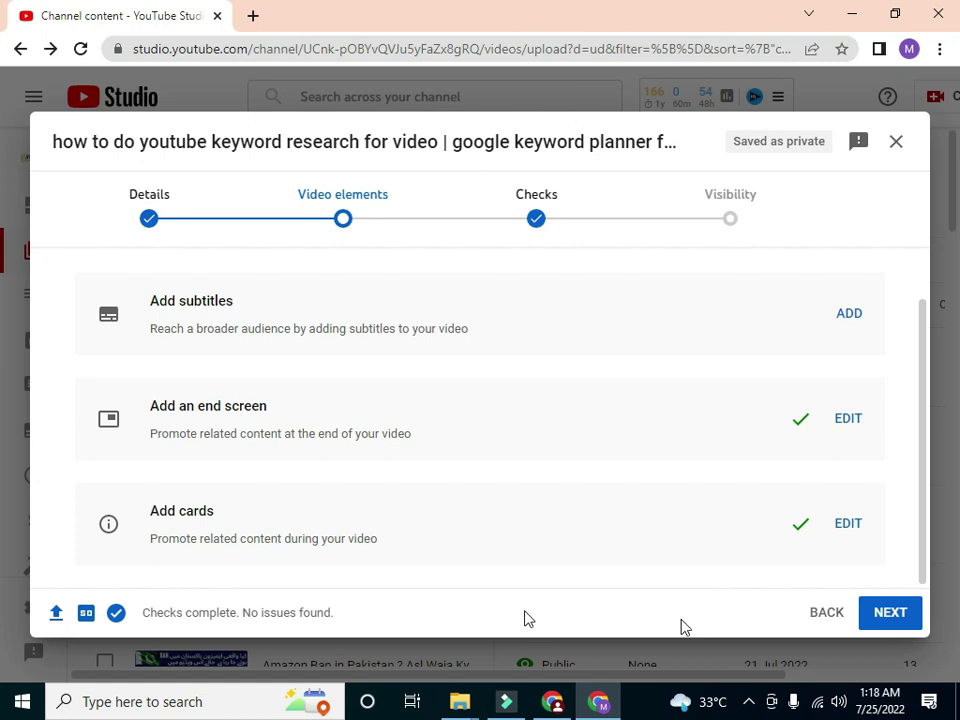
- Continue past the checks to the visibility stage and choose to schedule the video instead of publishing it immediately
left_click(872, 620)
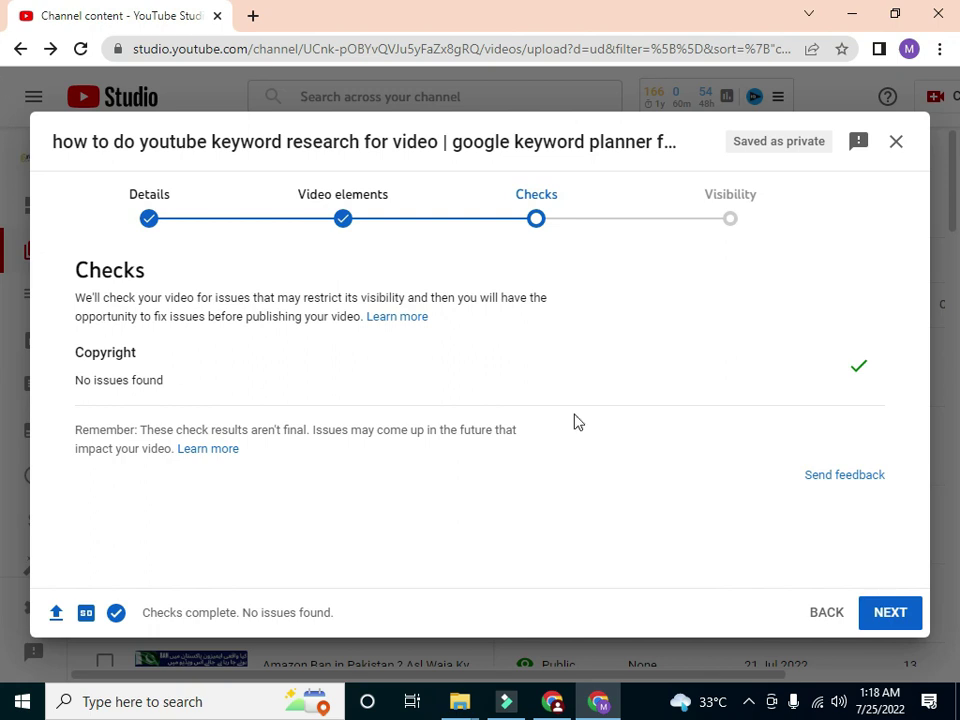
left_click(893, 614)
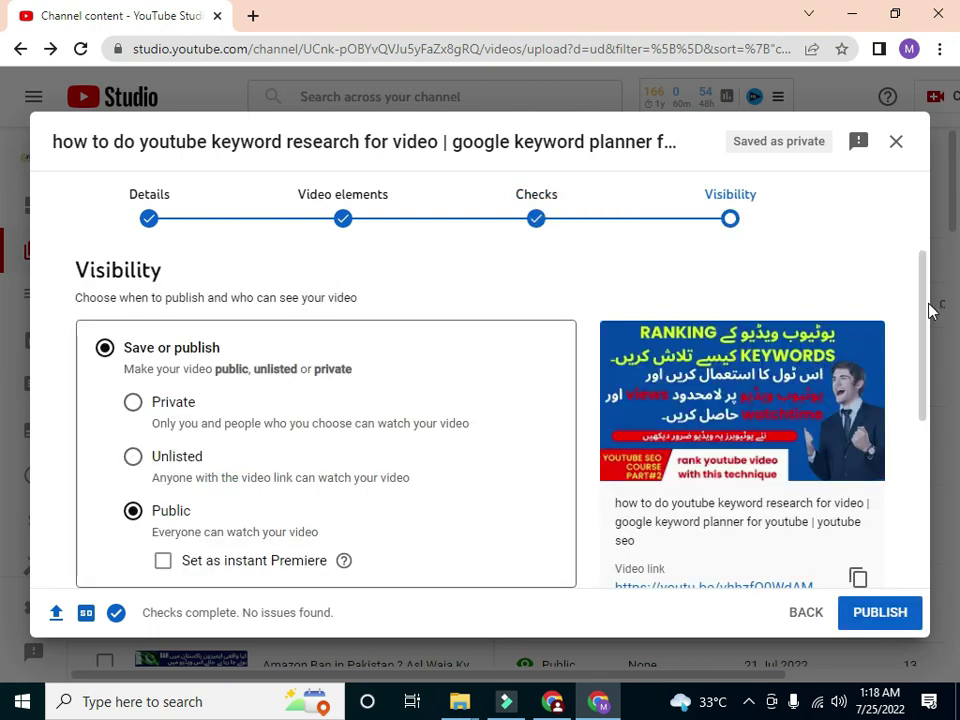
left_click_drag(921, 304, 921, 312)
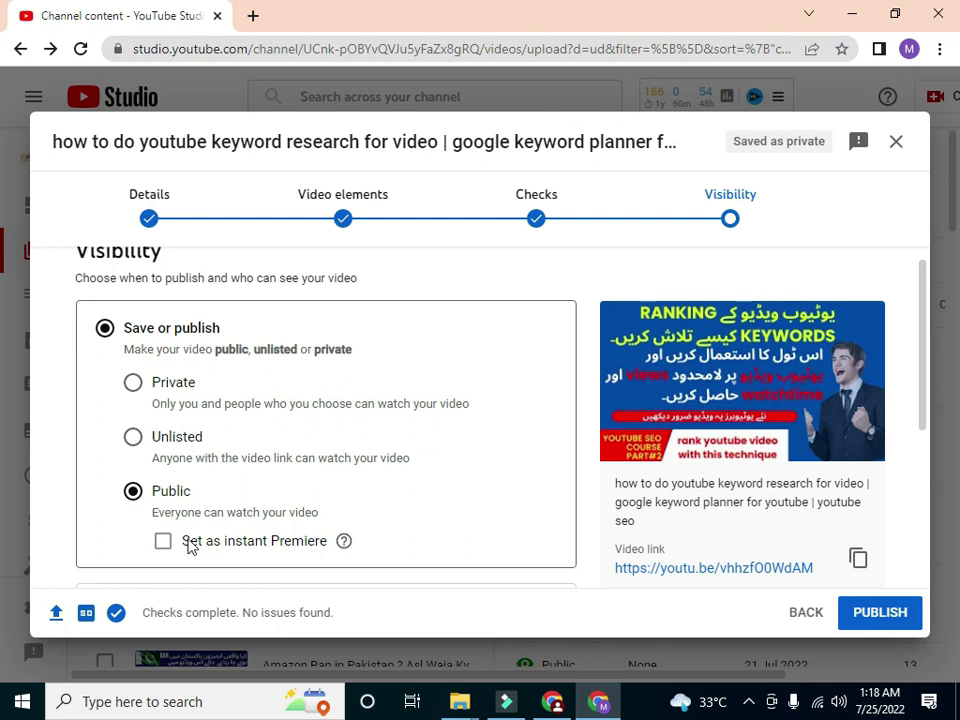
left_click_drag(925, 307, 915, 358)
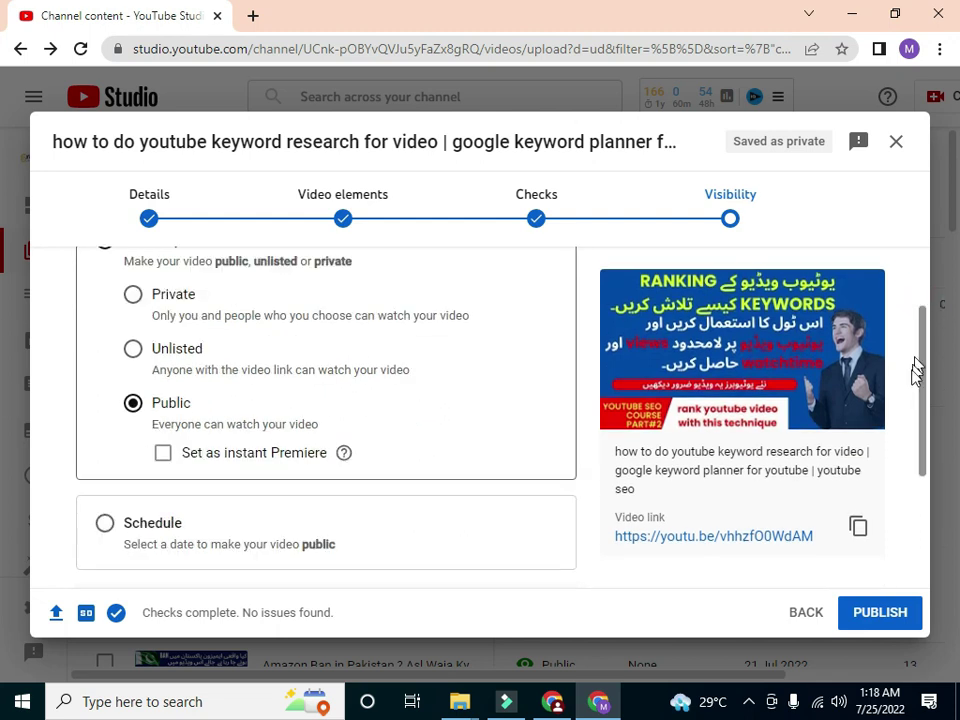
scroll(198, 476, "down", 1)
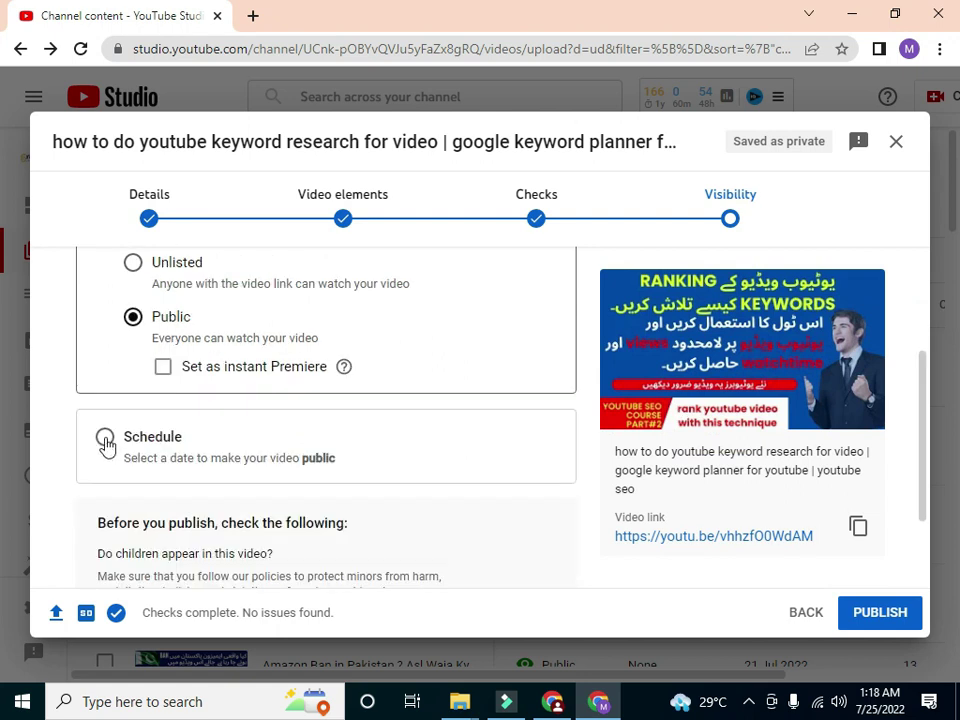
left_click(275, 451)
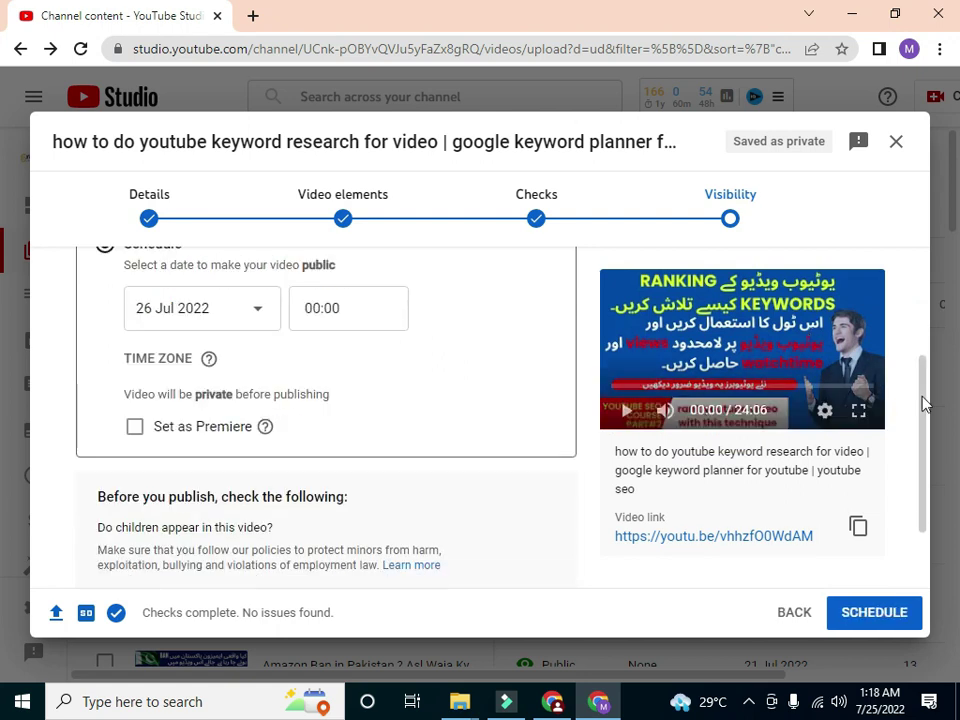
left_click_drag(922, 395, 919, 392)
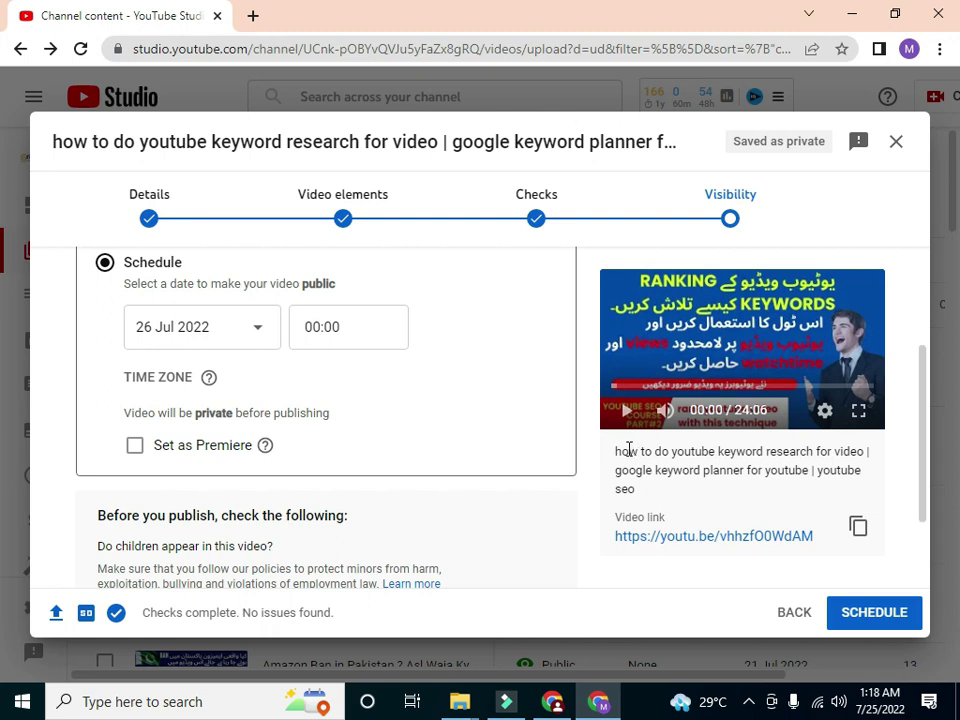
- Schedule the video to go public on 25 Jul 2022 at 03:45 and close the scheduling summary
left_click(256, 325)
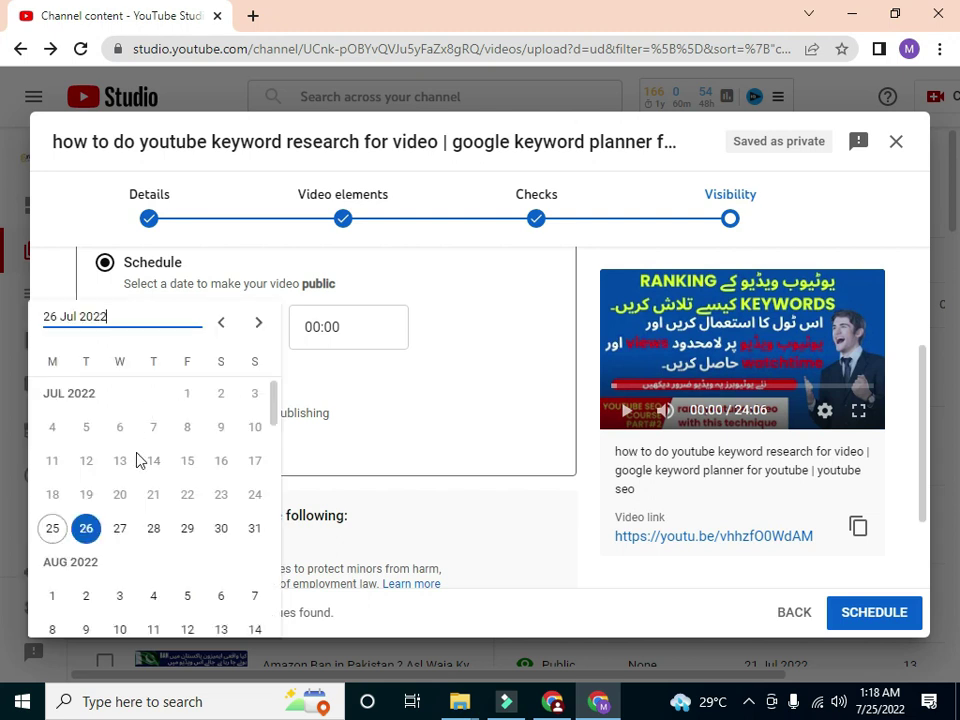
left_click(48, 531)
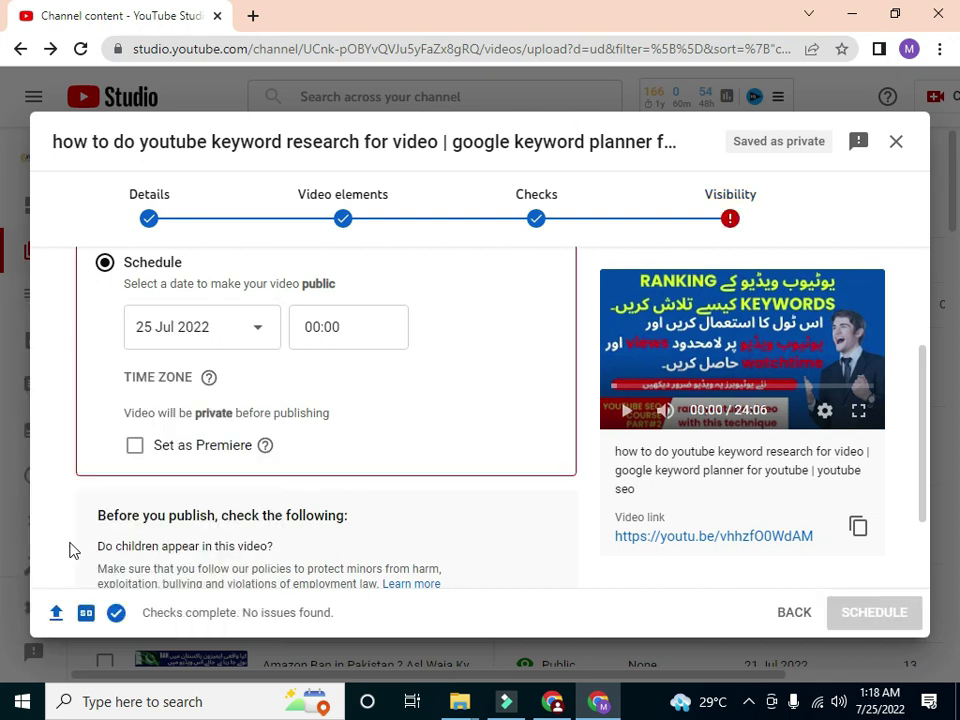
left_click(326, 327)
left_click(330, 324)
left_click(342, 346)
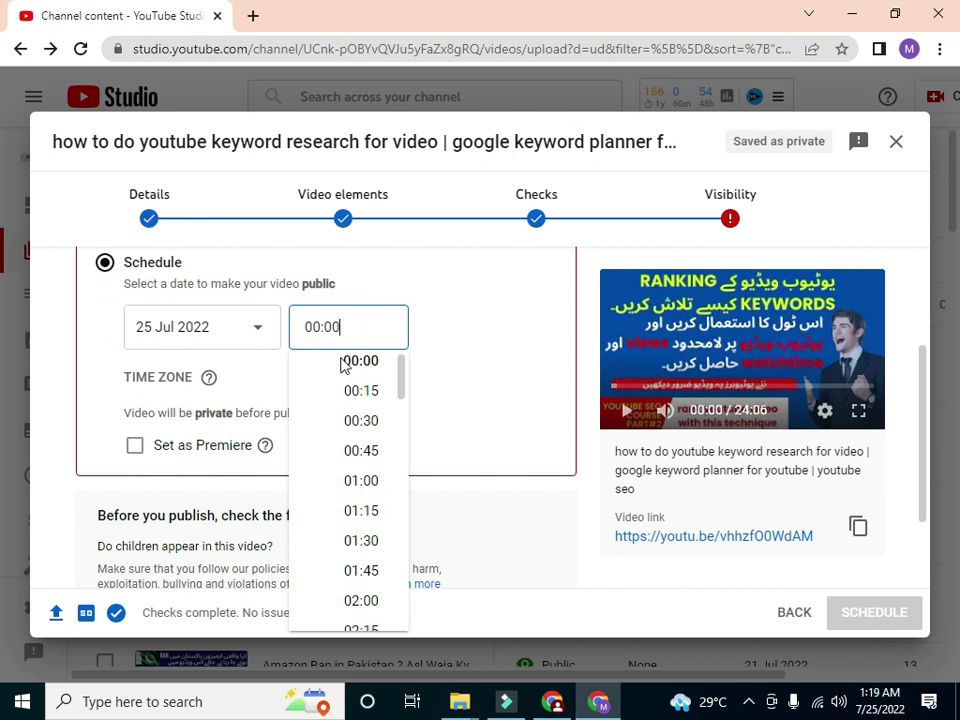
left_click_drag(403, 378, 403, 400)
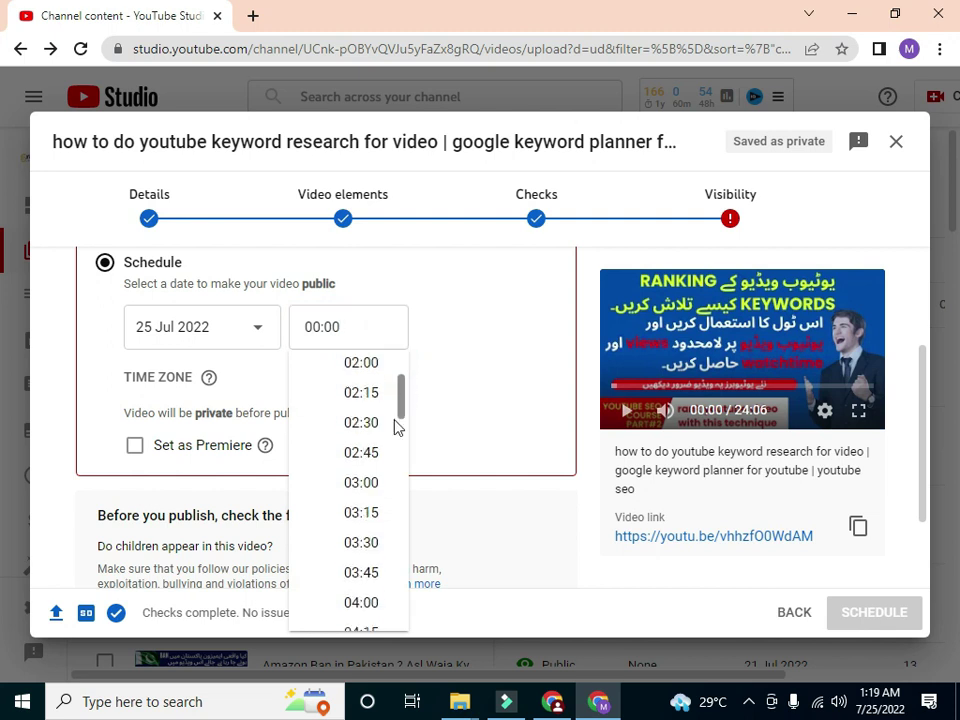
left_click(372, 572)
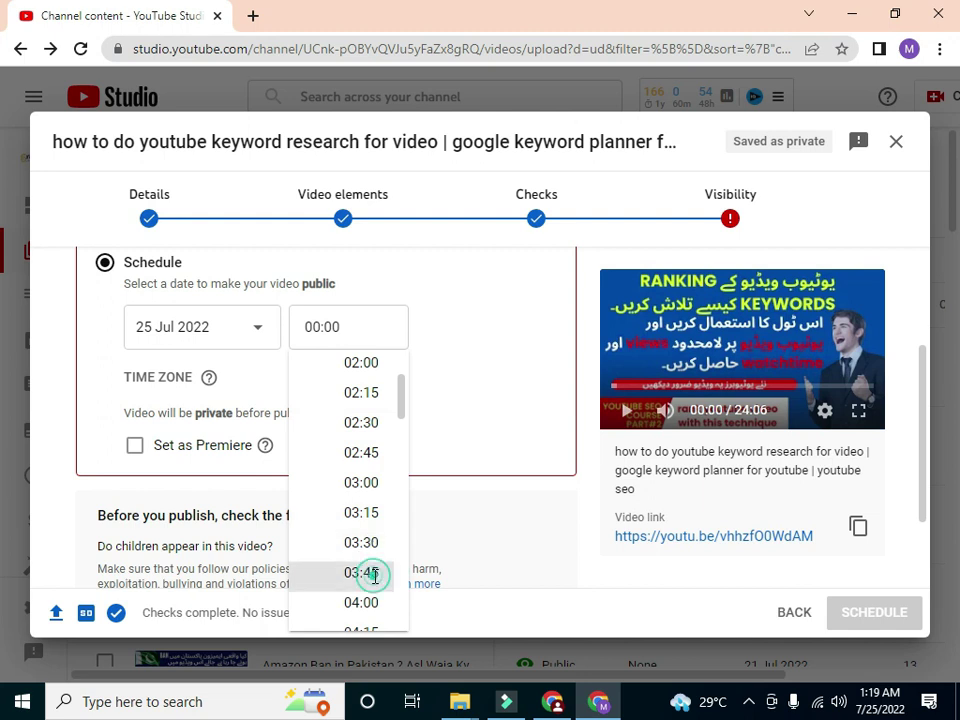
left_click(884, 618)
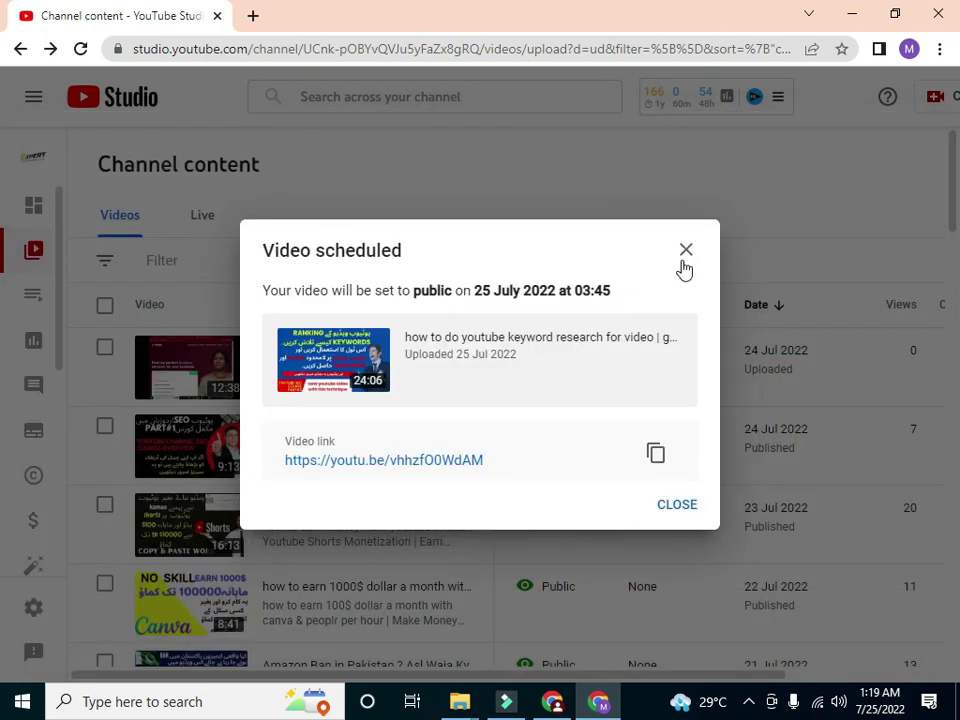
left_click(685, 250)
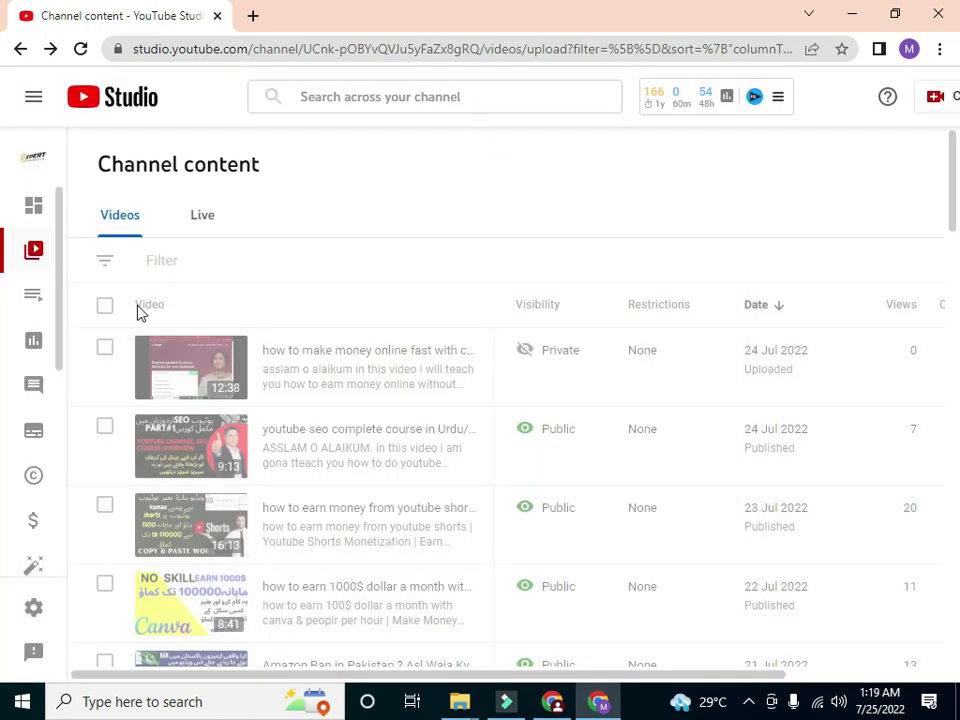
- Open the latest video's analytics from the channel dashboard and examine its views, traffic sources and audience retention
left_click(40, 212)
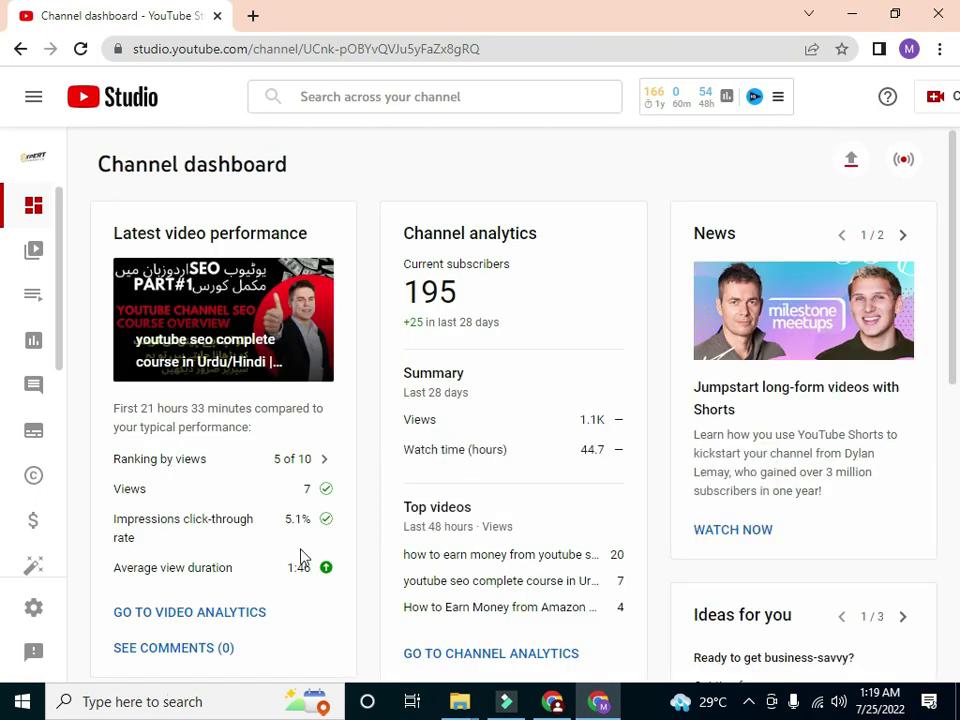
mouse_move(316, 569)
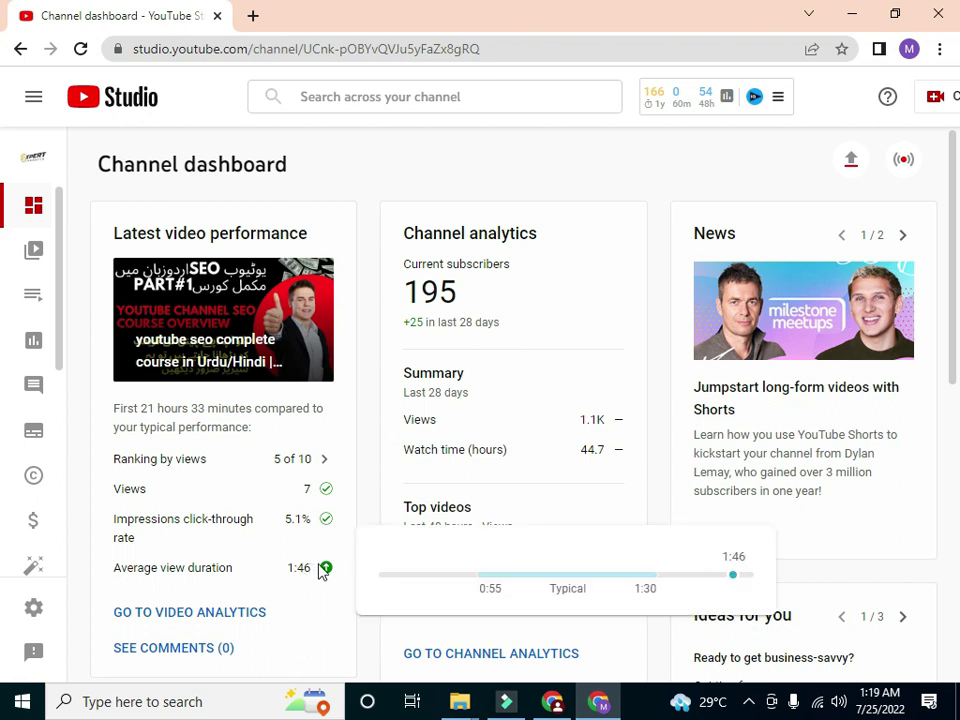
left_click(212, 613)
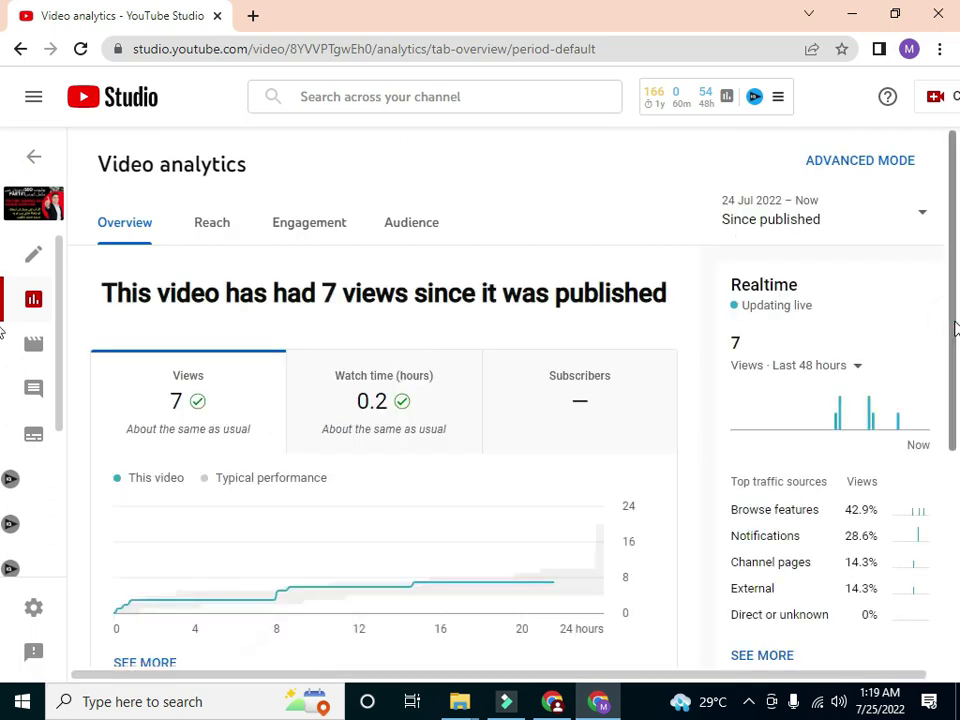
left_click_drag(953, 338, 951, 398)
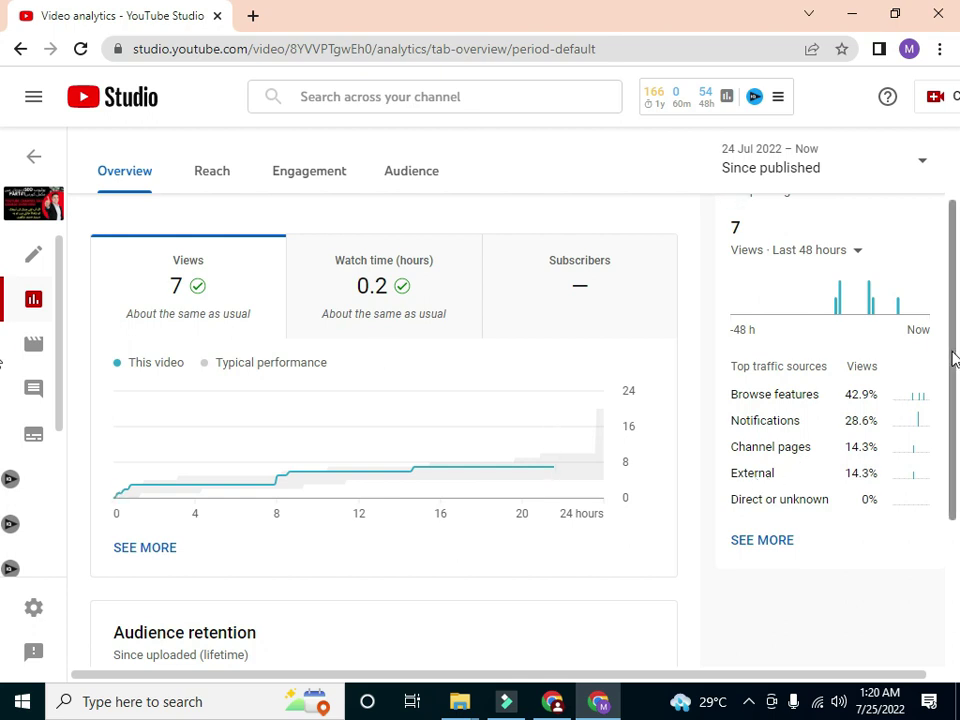
scroll(953, 370, "down", 1)
left_click_drag(953, 370, 956, 475)
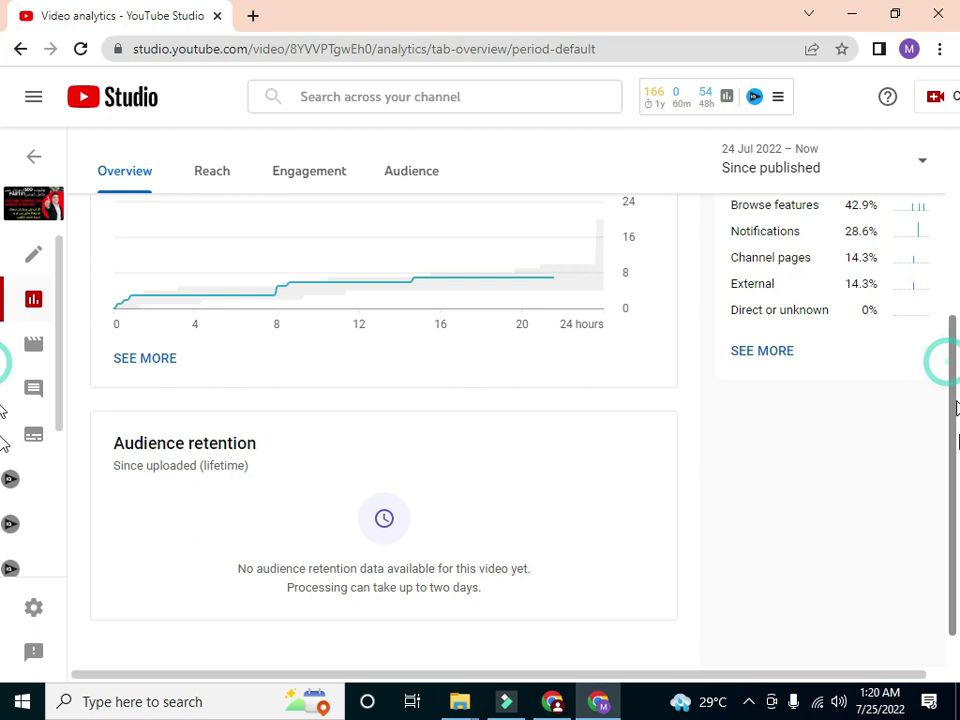
left_click_drag(944, 361, 945, 386)
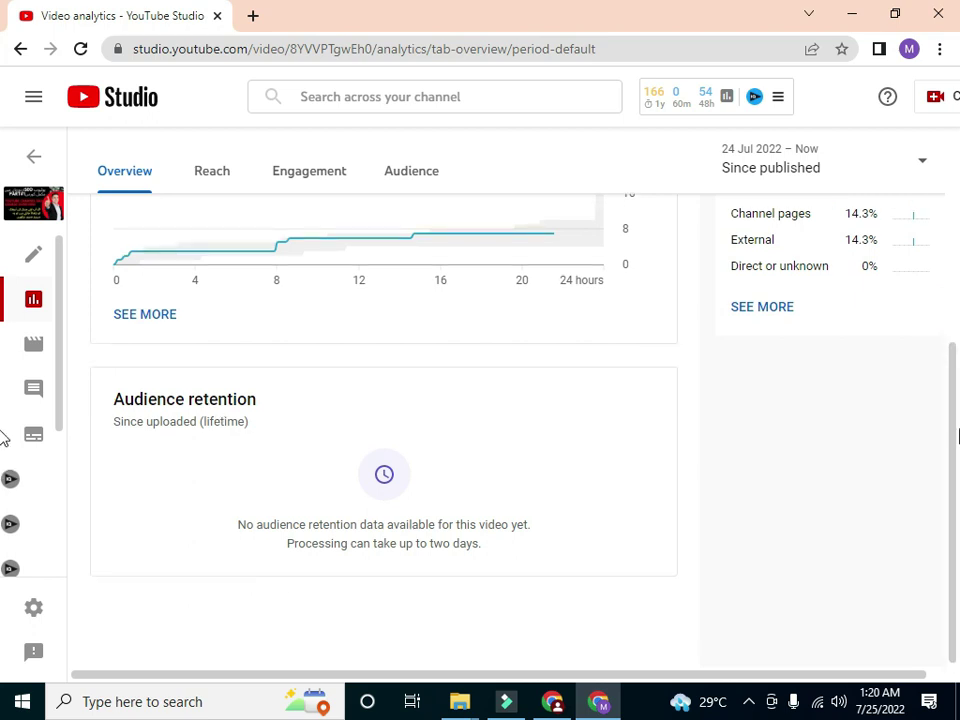
left_click_drag(953, 437, 952, 310)
scroll(945, 290, "up", 3)
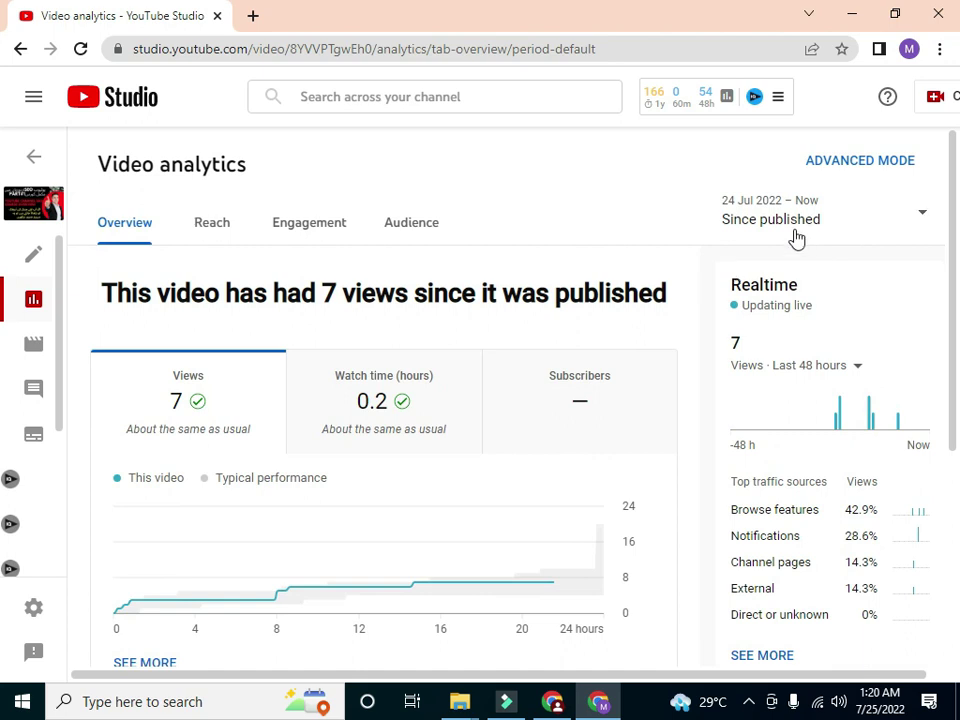
- Examine the video's reach, engagement and audience analytics, including impressions, click-through rate and returning viewers
left_click(223, 236)
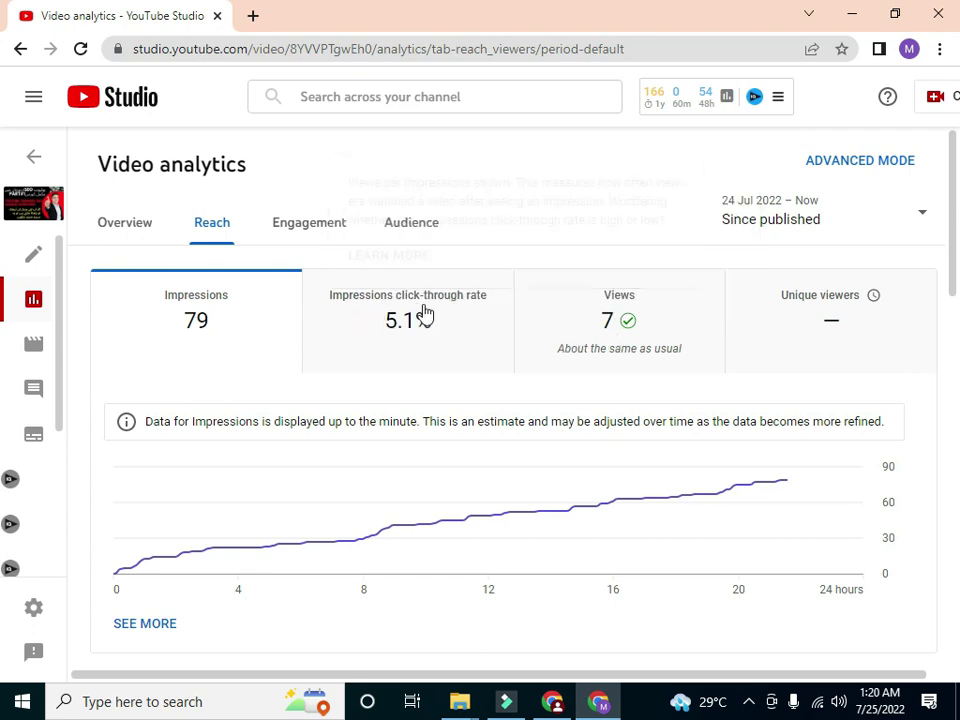
left_click(314, 222)
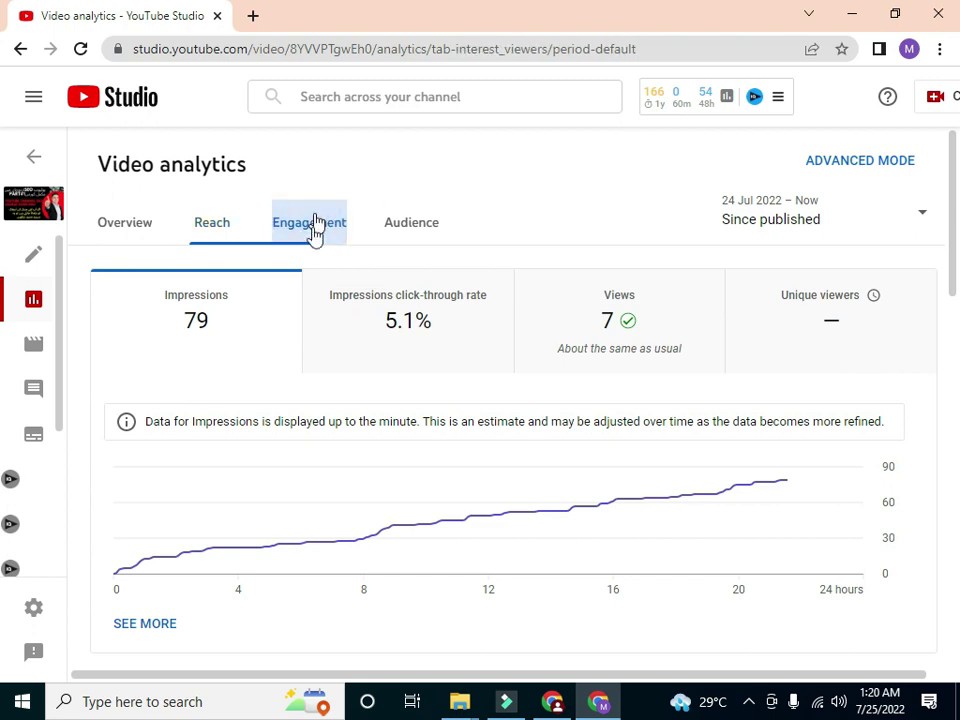
left_click(424, 221)
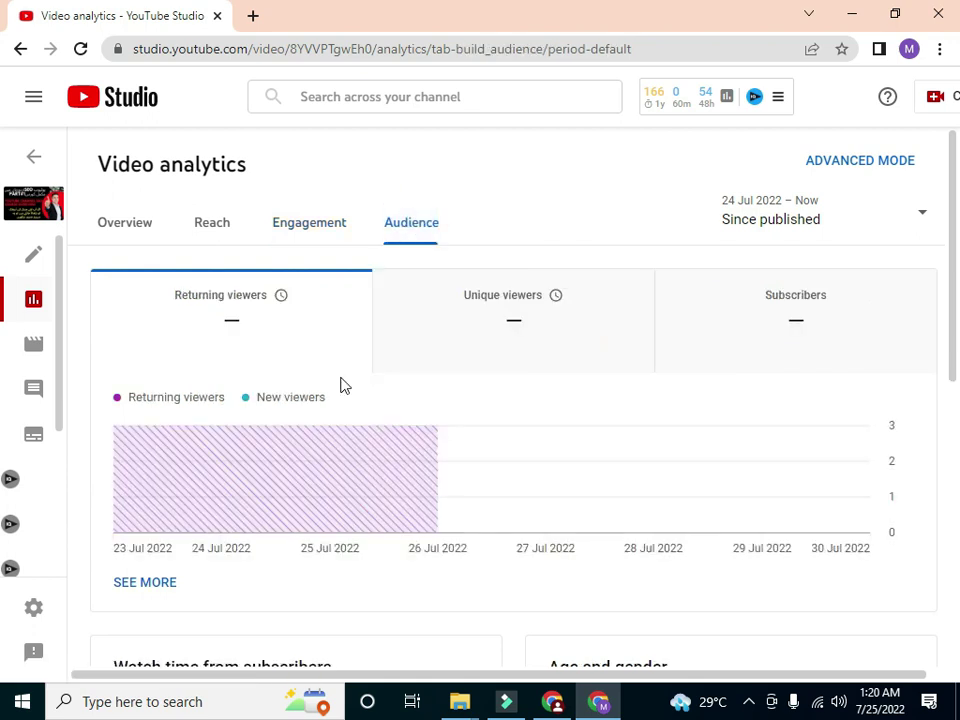
- Open the video's advanced analytics and examine the breakdowns by content, traffic source, geography and cities, then return to geography
left_click(885, 168)
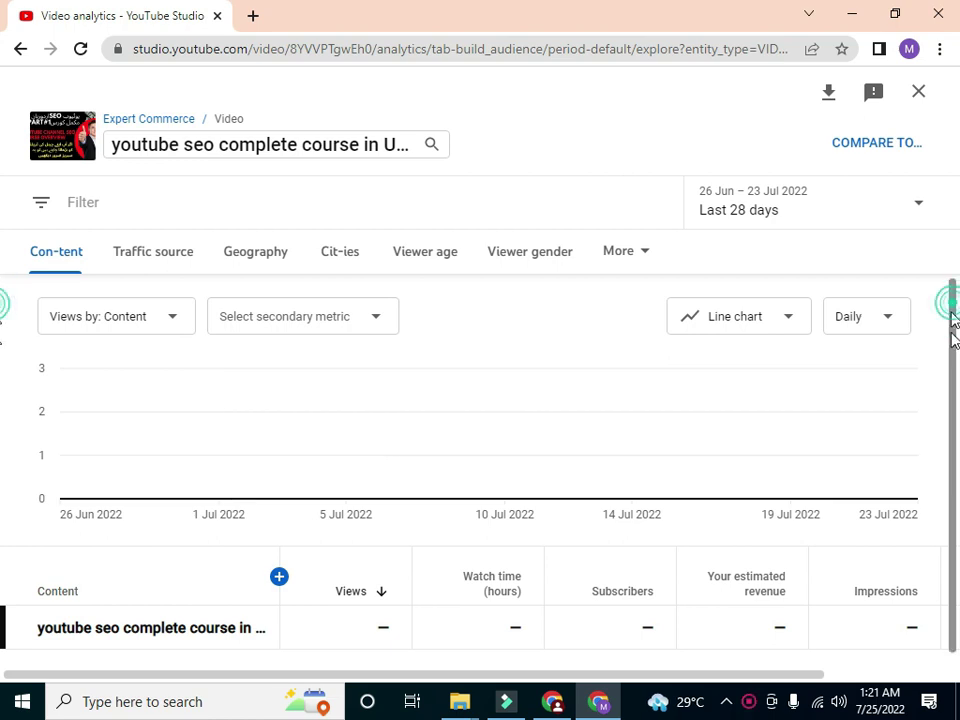
left_click_drag(952, 335, 949, 354)
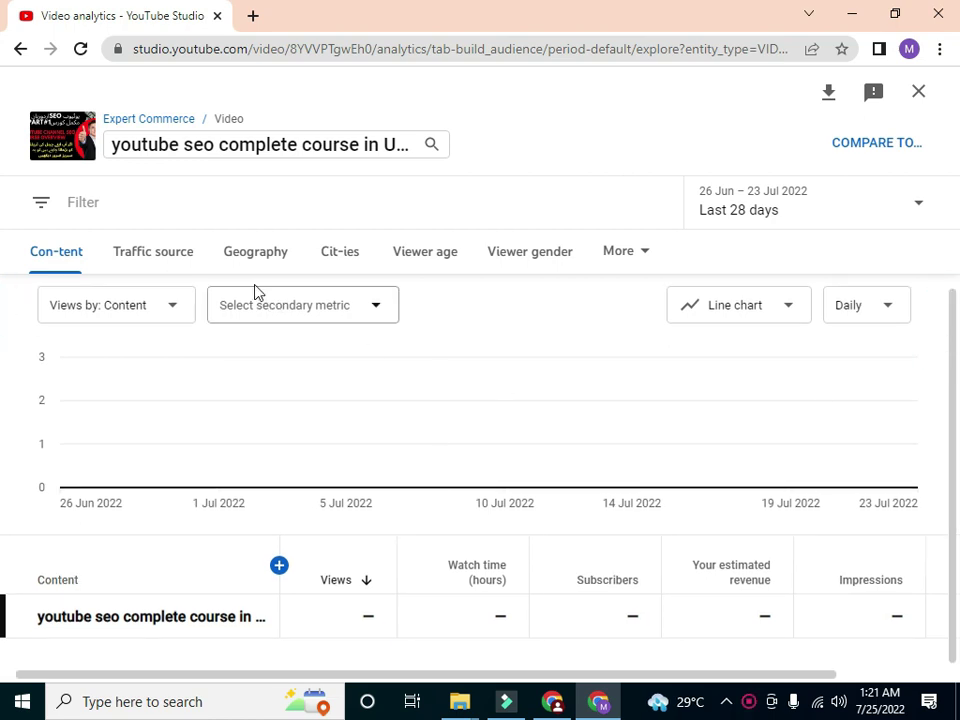
left_click(186, 253)
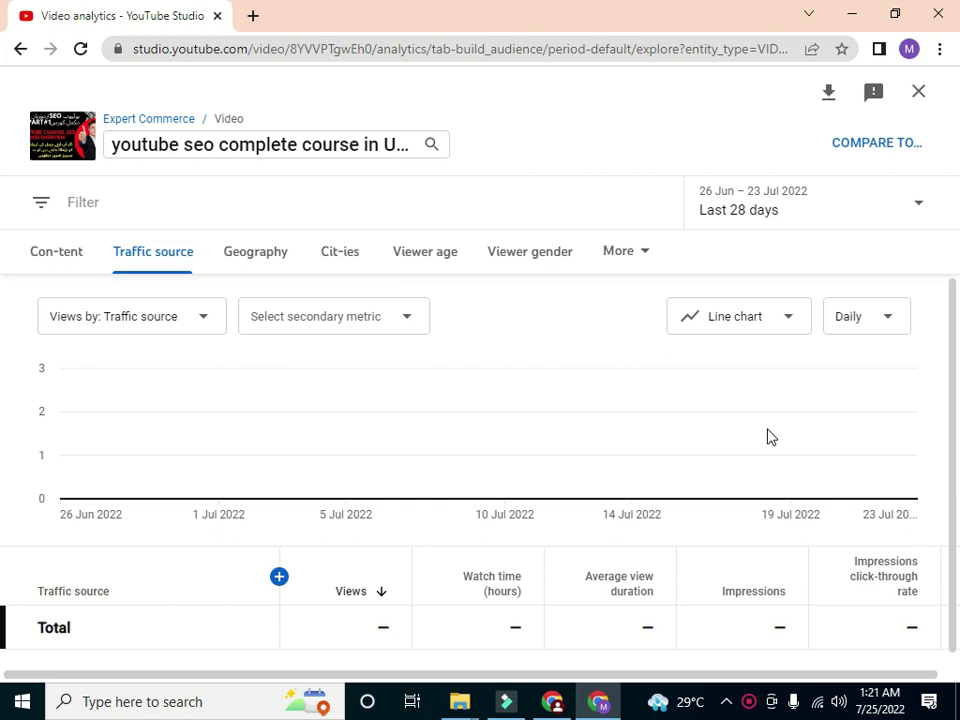
left_click(272, 252)
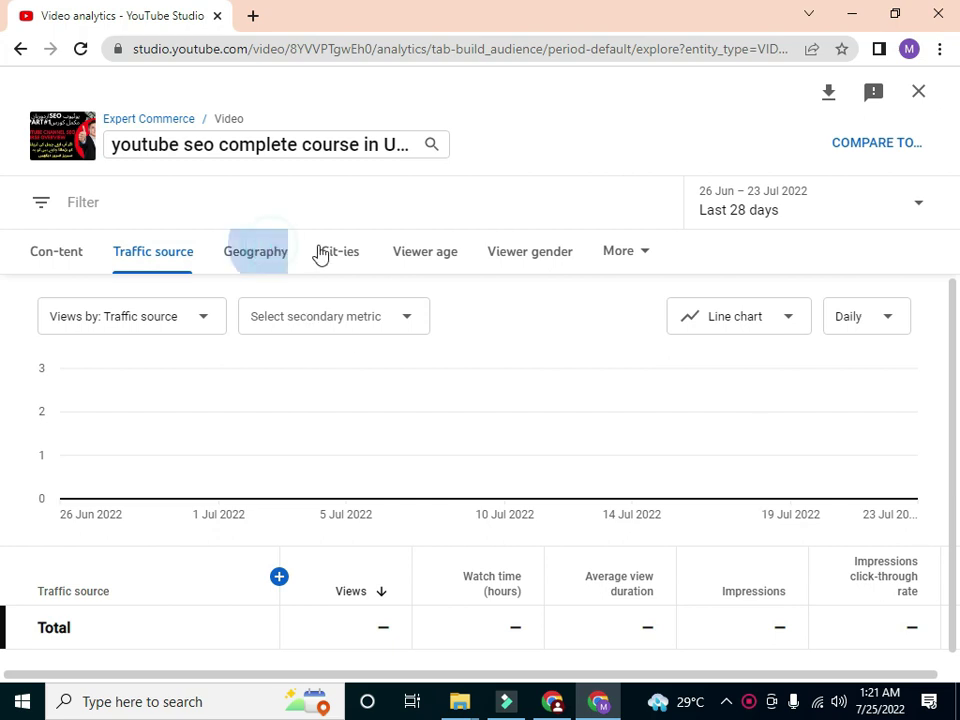
left_click(338, 251)
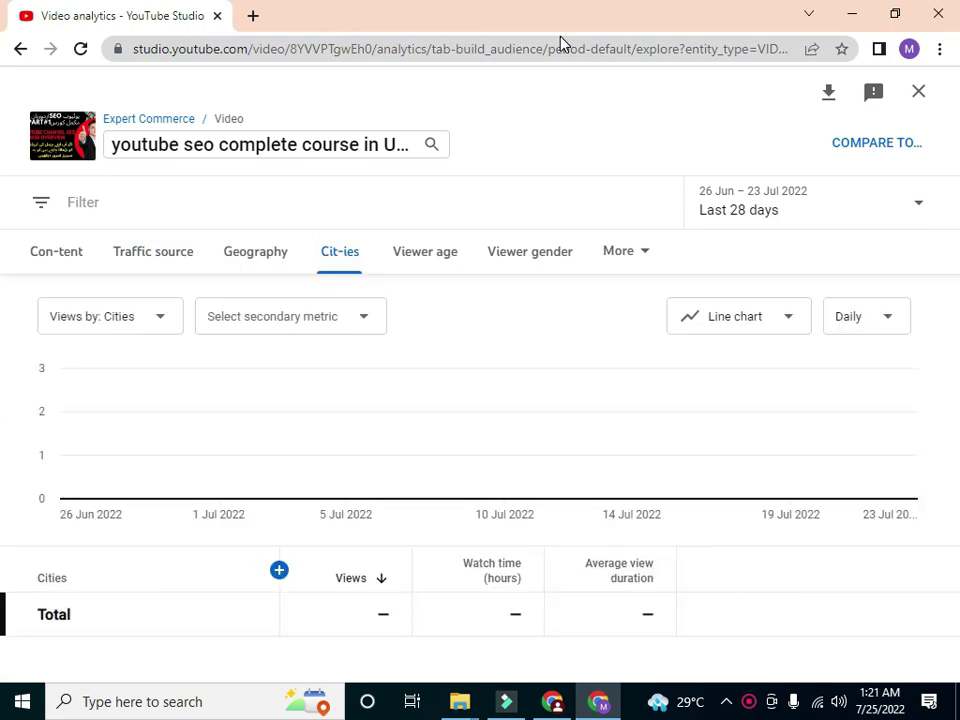
left_click(22, 48)
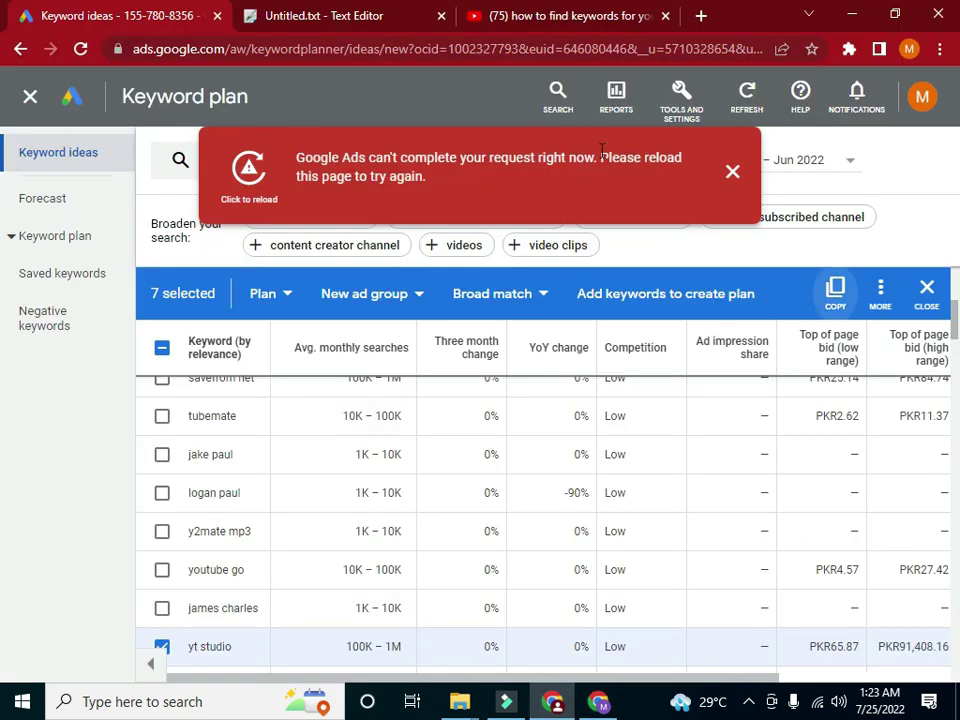
- Dismiss the Google Ads error in Keyword Planner and switch back to the YouTube Studio video analytics
left_click(731, 173)
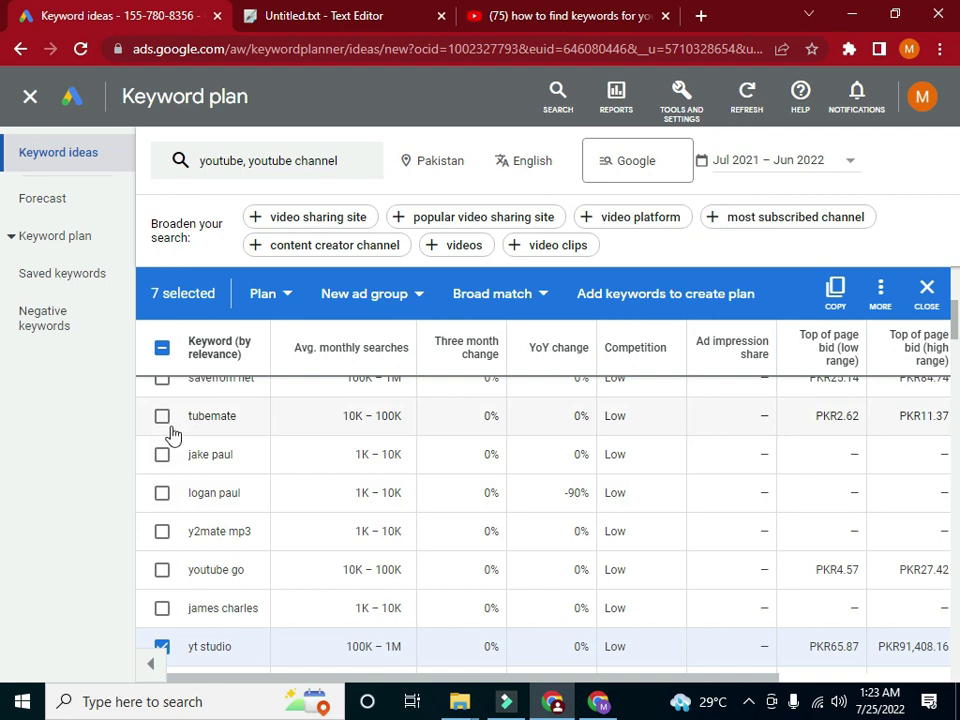
left_click(600, 701)
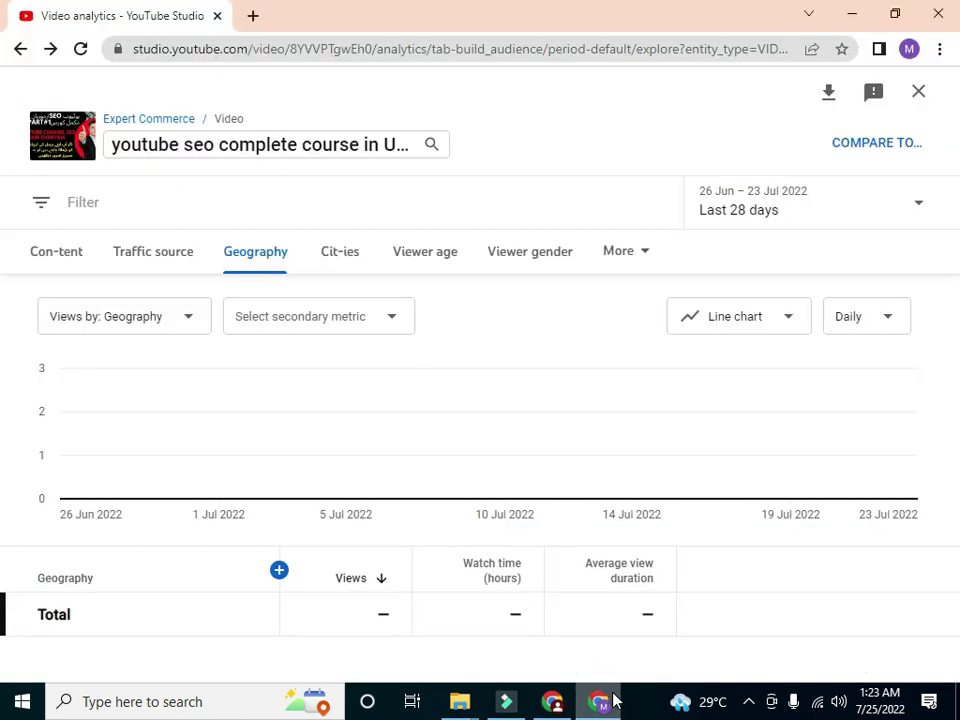